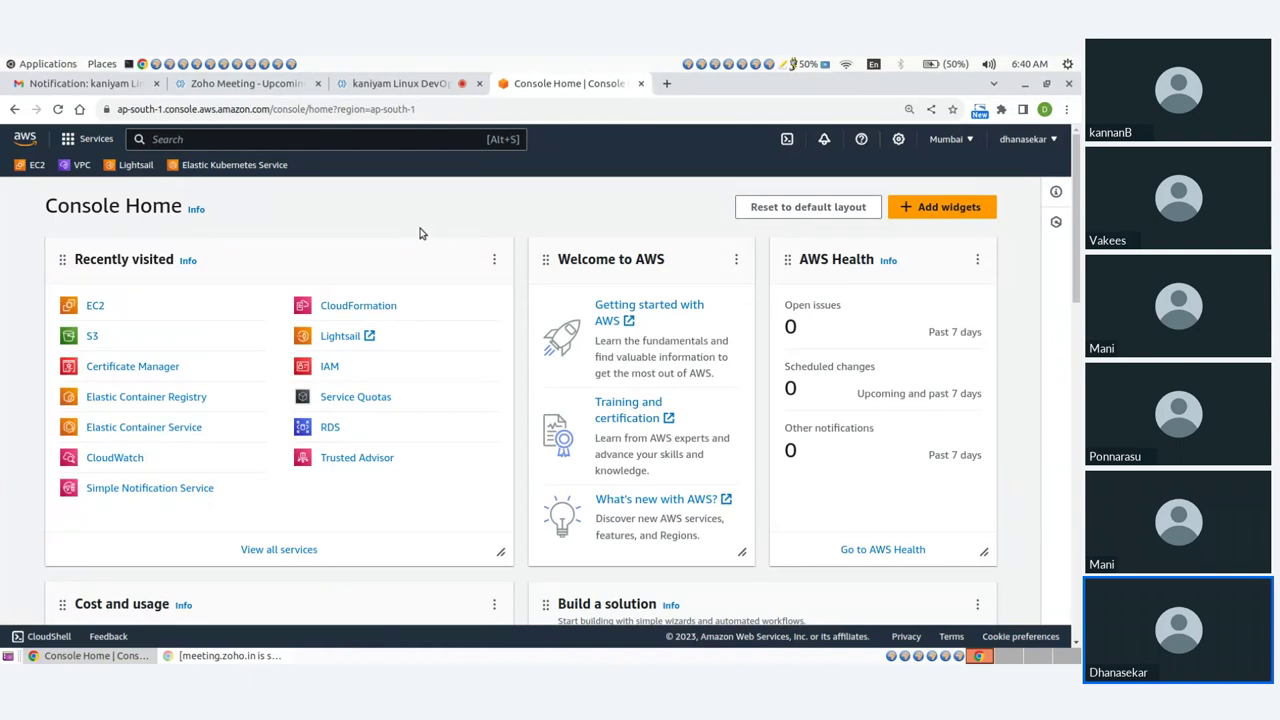
# Step: Open the tossconf22 repository on GitHub in a new browser tab and look through its website source files
pyautogui.click(667, 84)
pyautogui.click(602, 107)
pyautogui.write('githu')
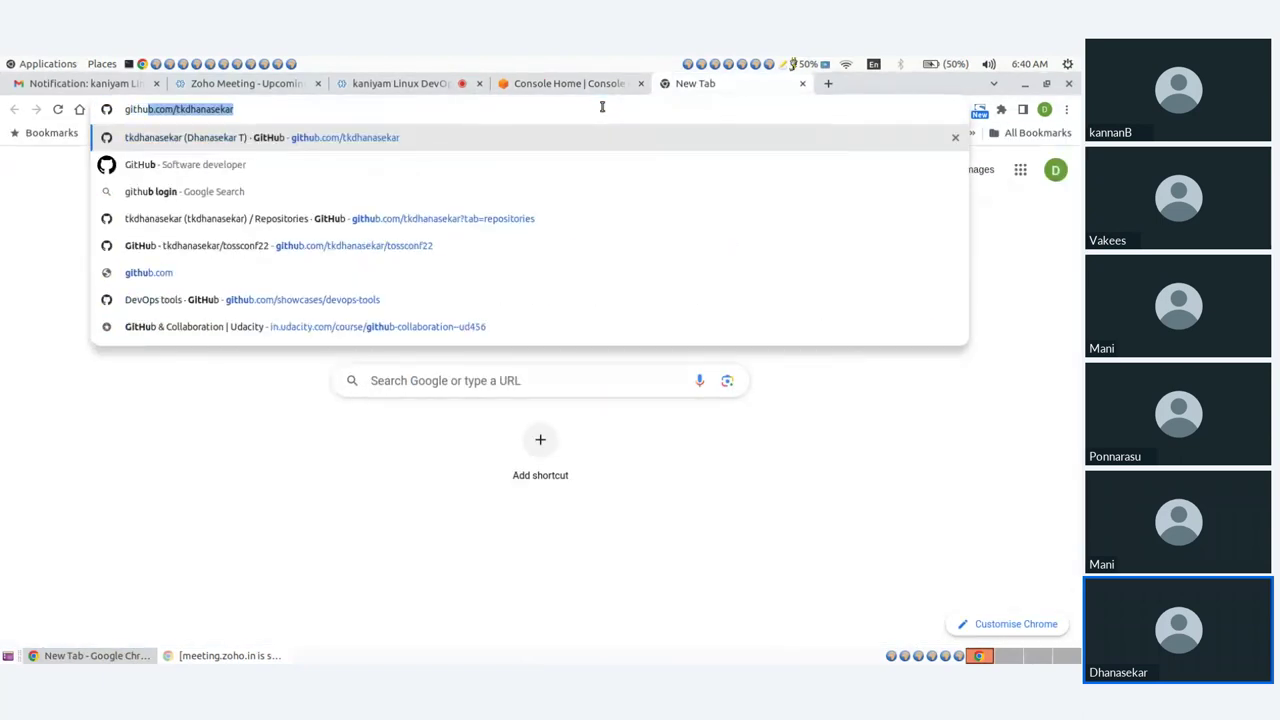
pyautogui.press('Return')
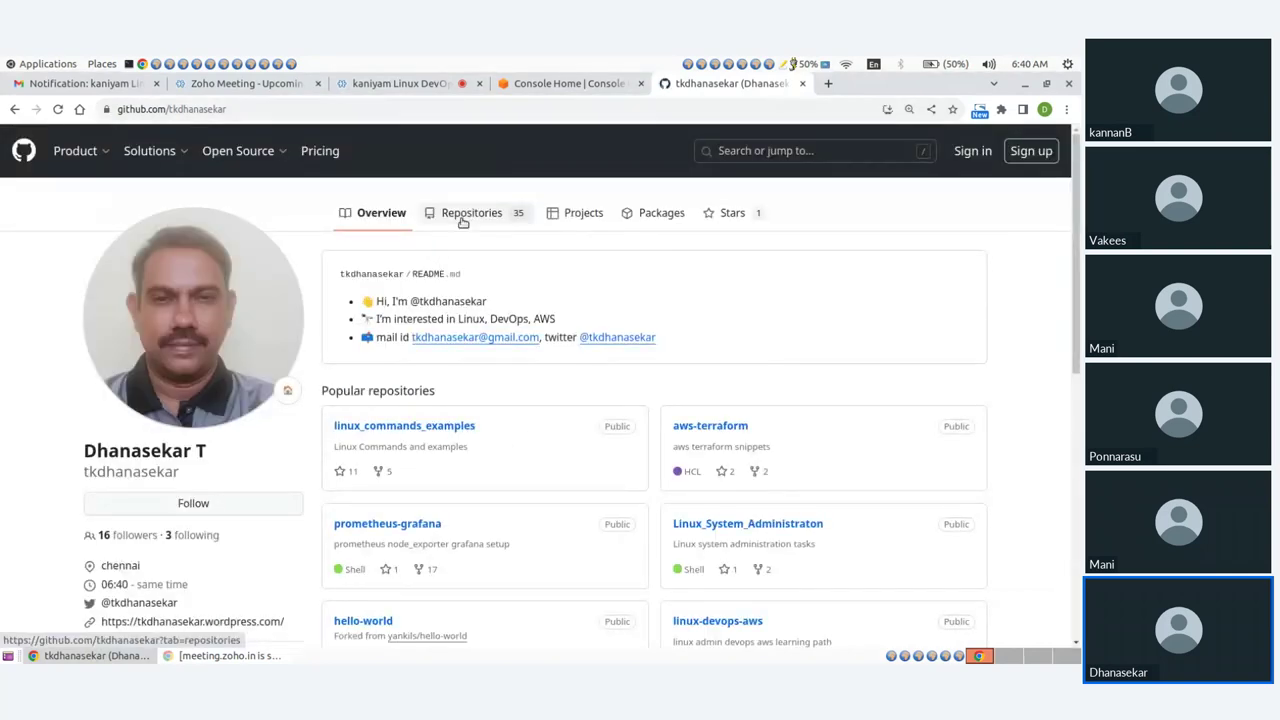
pyautogui.click(463, 222)
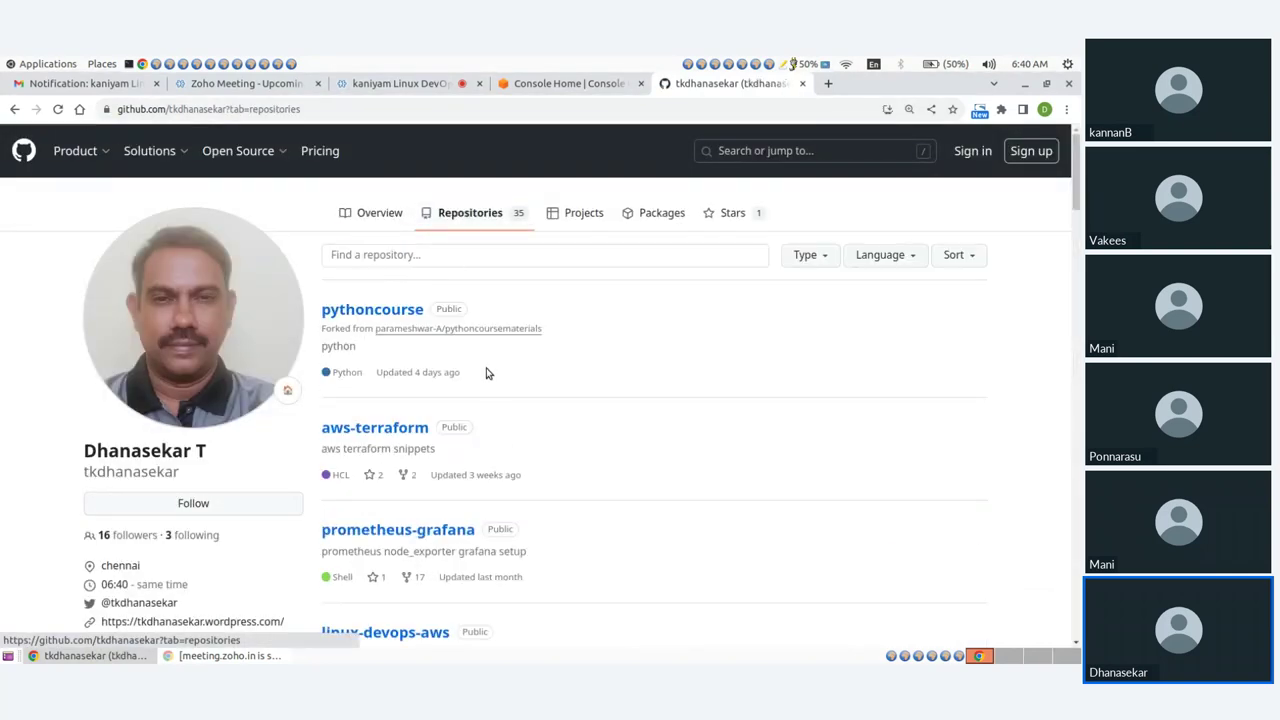
pyautogui.scroll(-20, 488, 373)
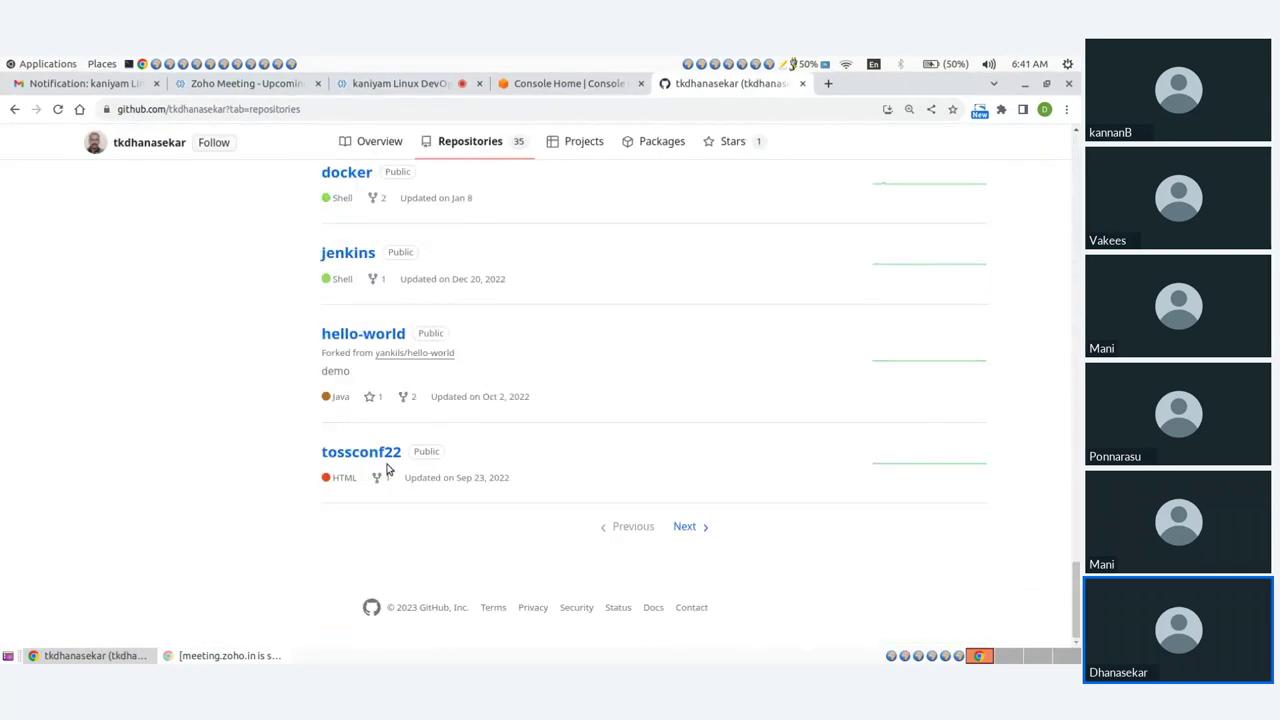
pyautogui.click(388, 451)
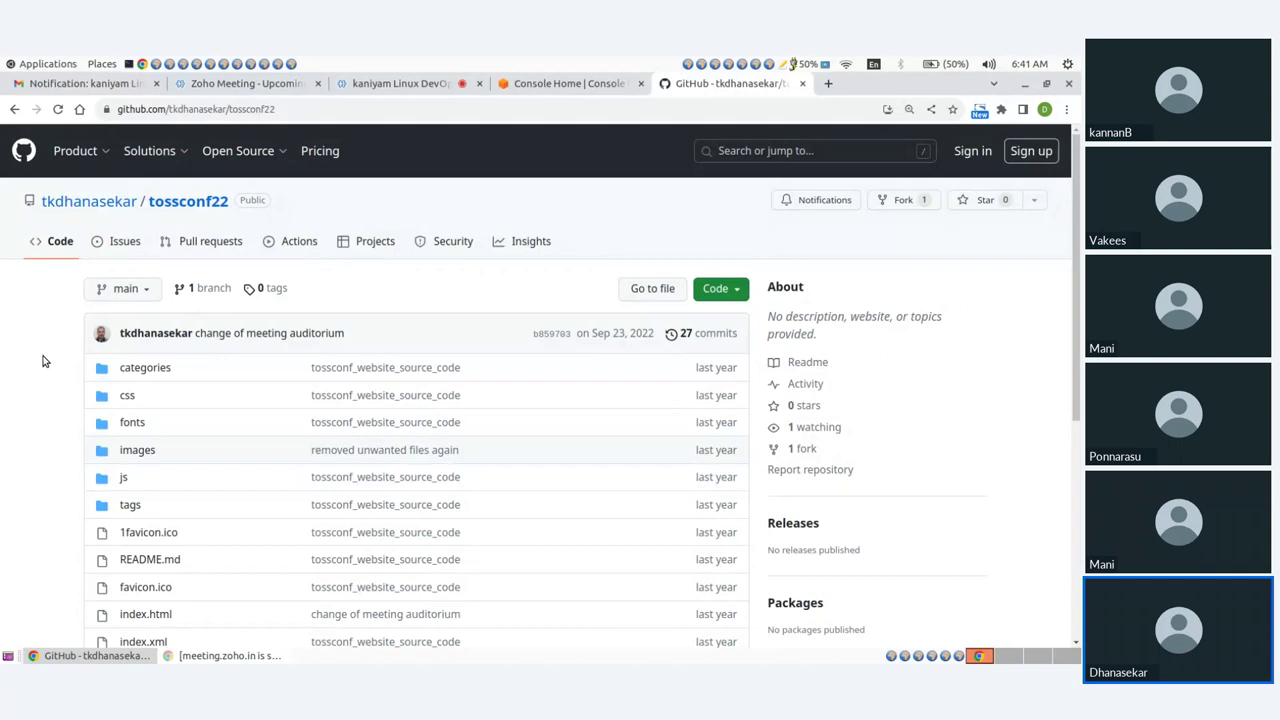
pyautogui.scroll(-5, 43, 361)
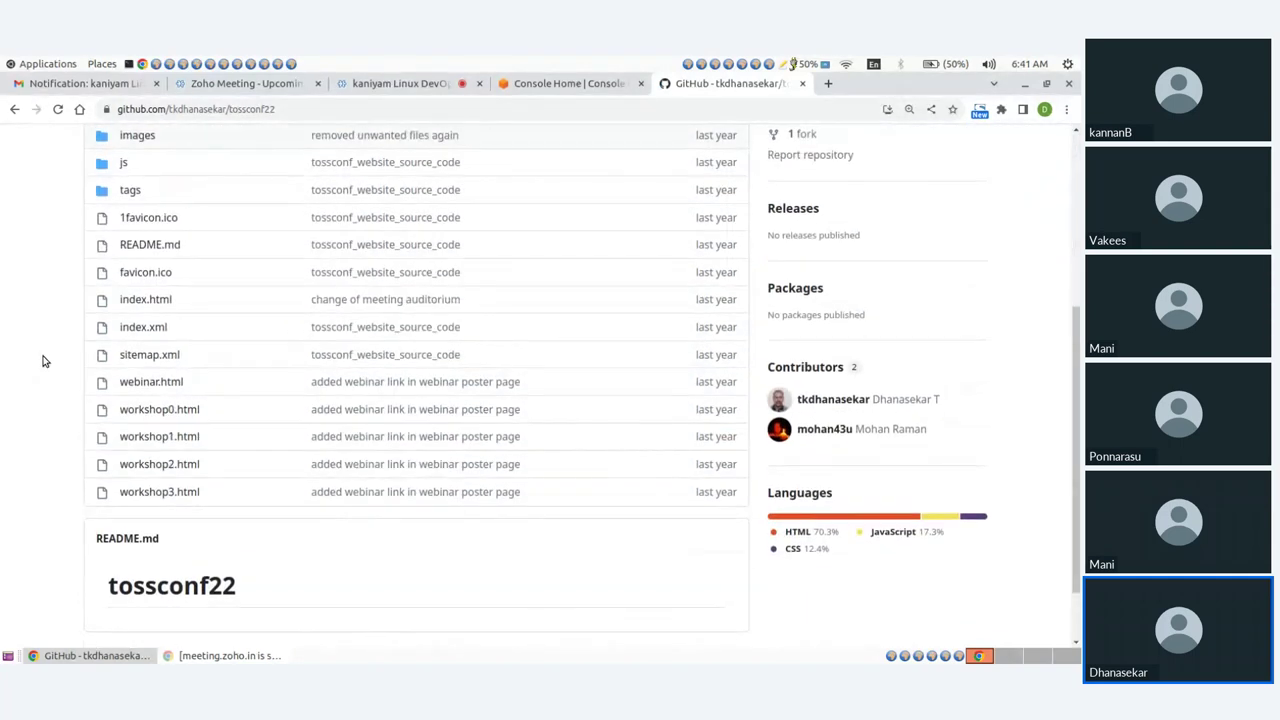
pyautogui.scroll(3, 43, 361)
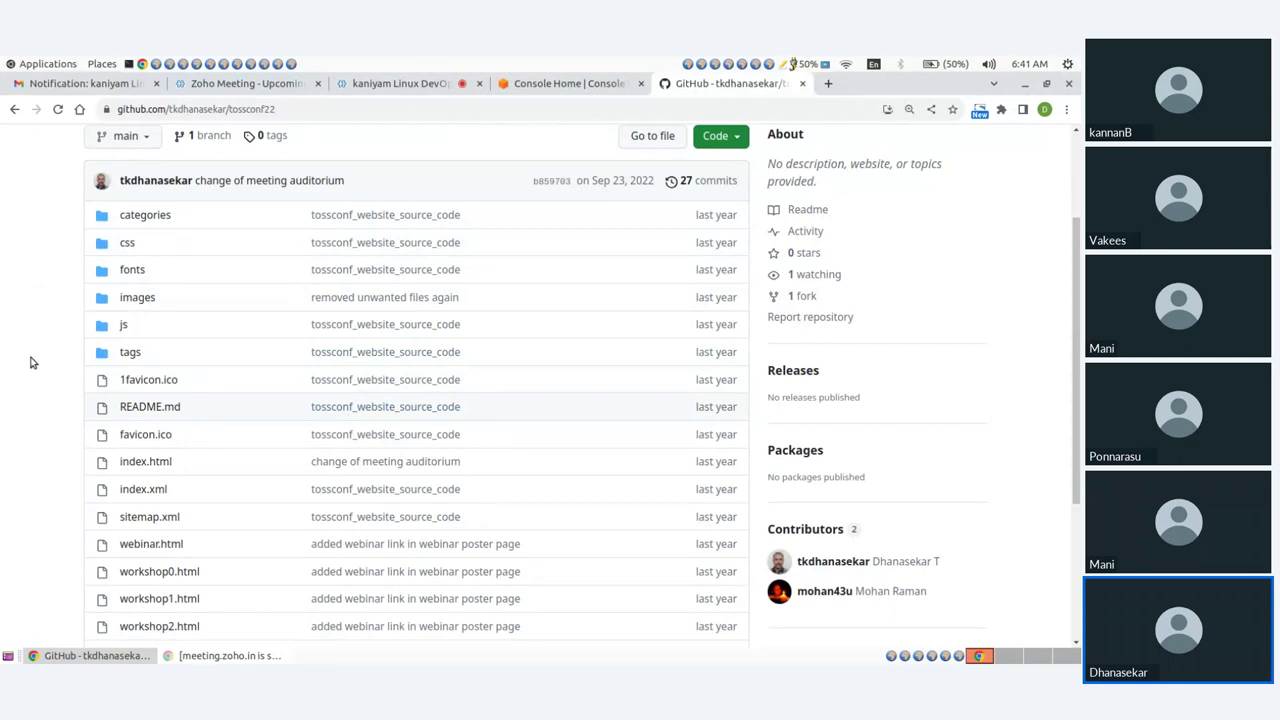
pyautogui.scroll(3, 37, 350)
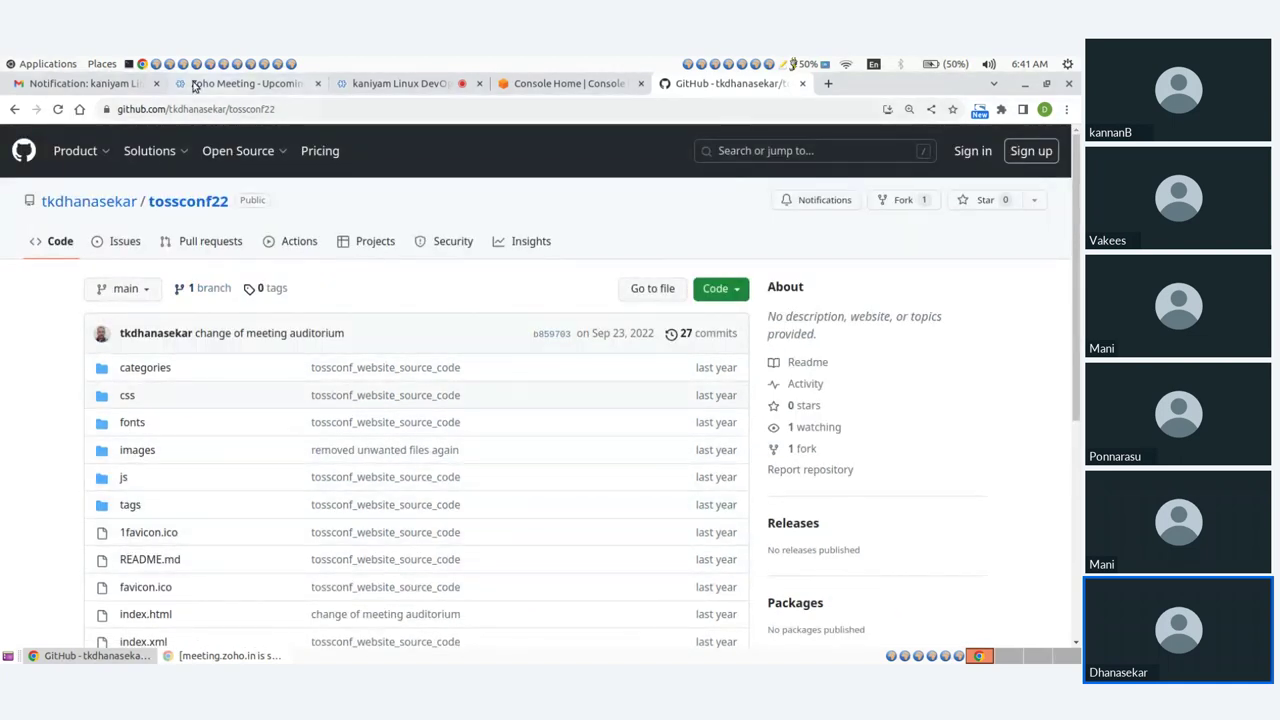
# Step: Switch to a new terminal, change into the tossconf22 directory and list its contents with ll
pyautogui.click(128, 64)
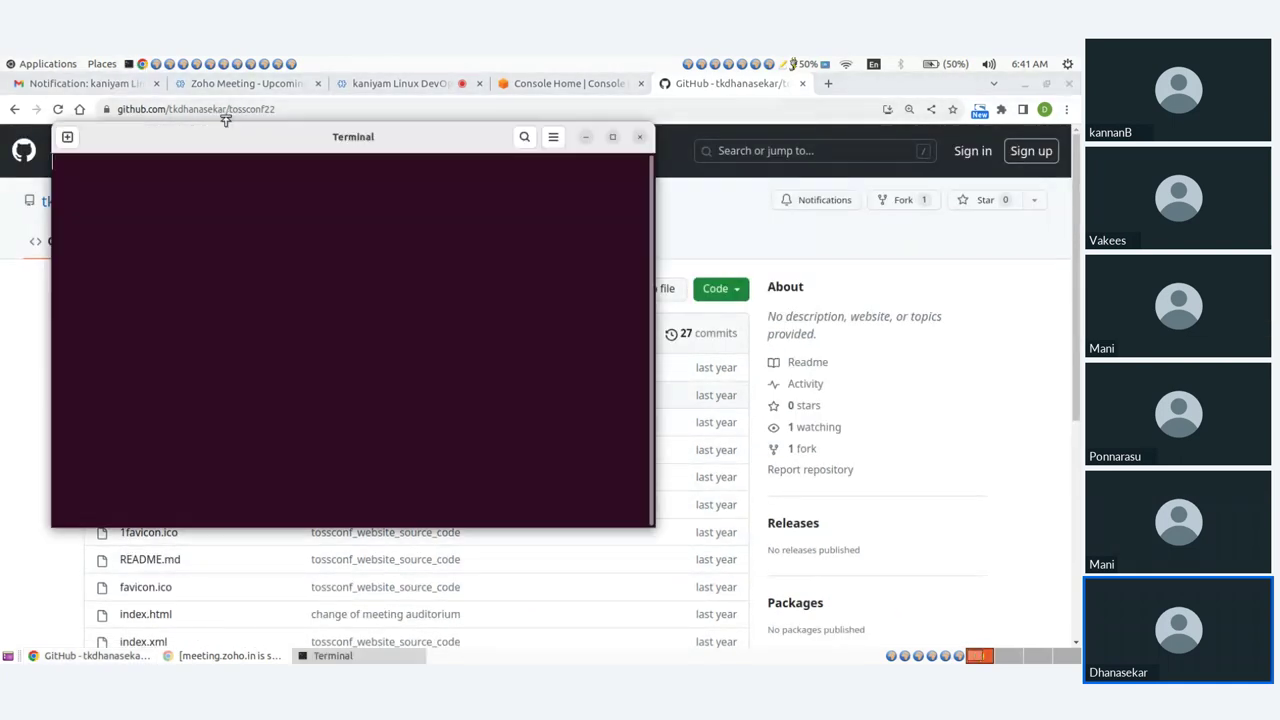
pyautogui.moveTo(247, 136); pyautogui.dragTo(617, 191)
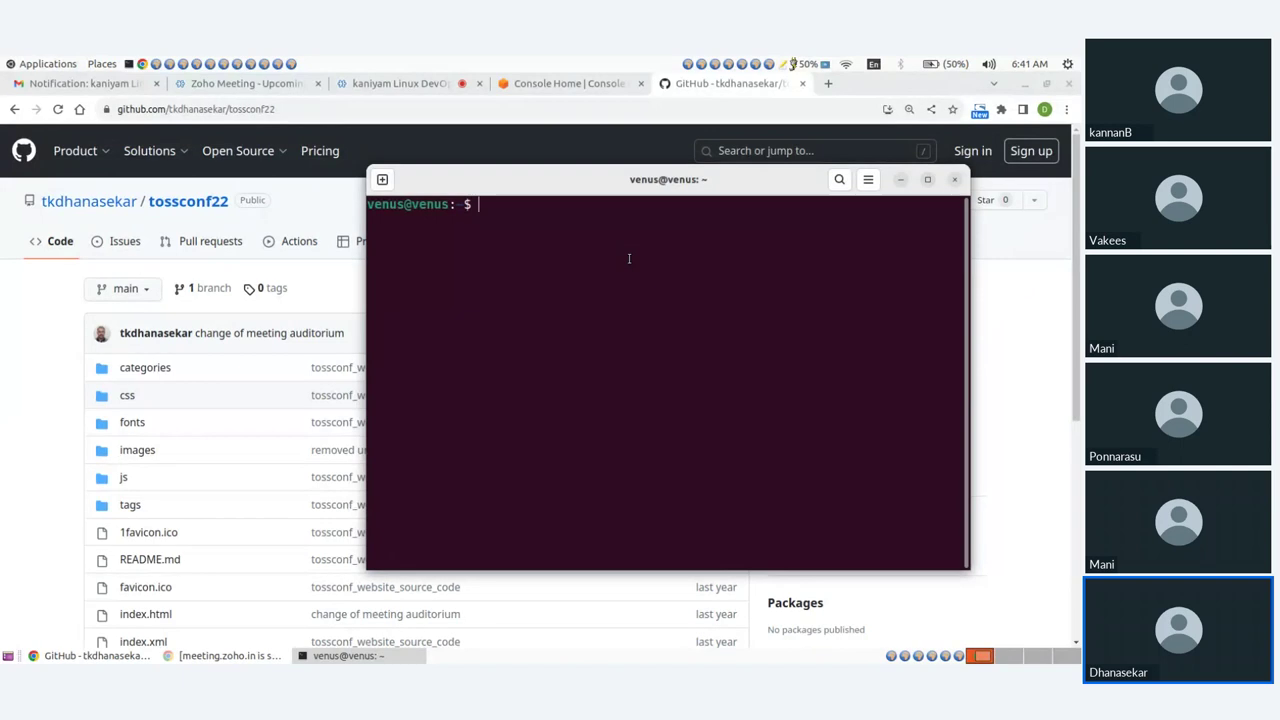
pyautogui.write('cd tos')
pyautogui.press('Tab')
pyautogui.press('Return')
pyautogui.write('ls')
pyautogui.write('ll')
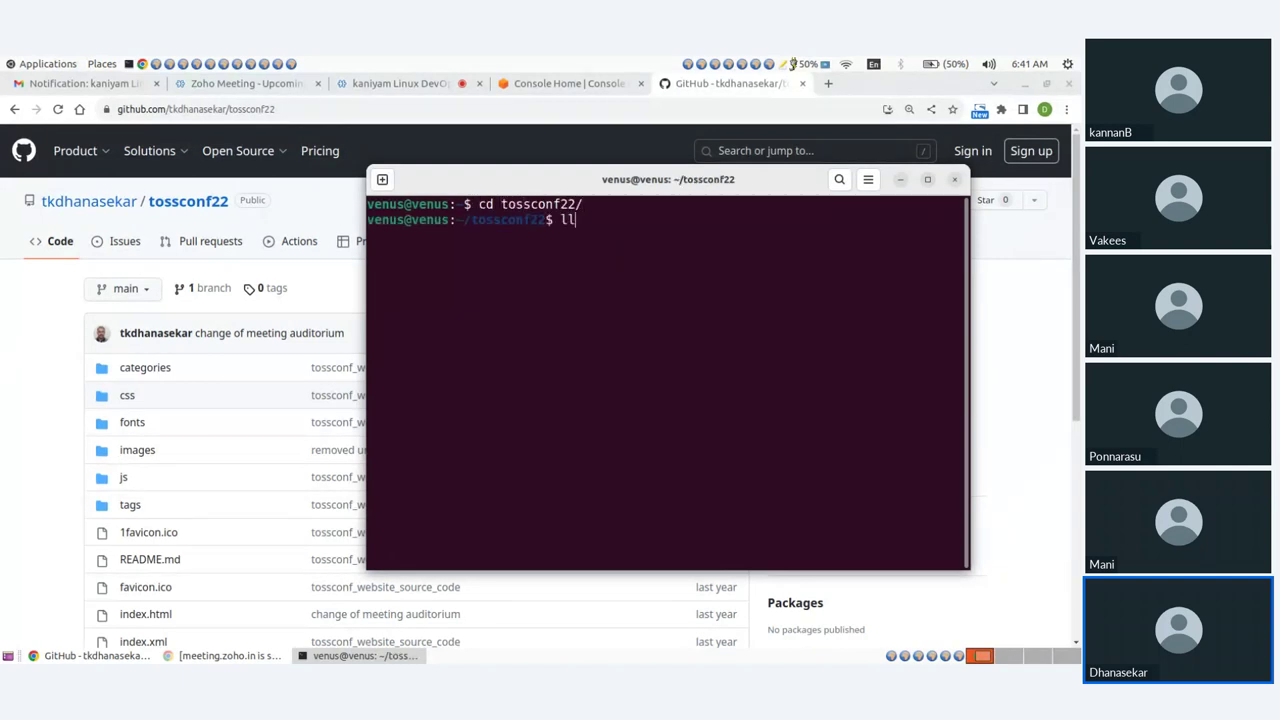
pyautogui.press('Return')
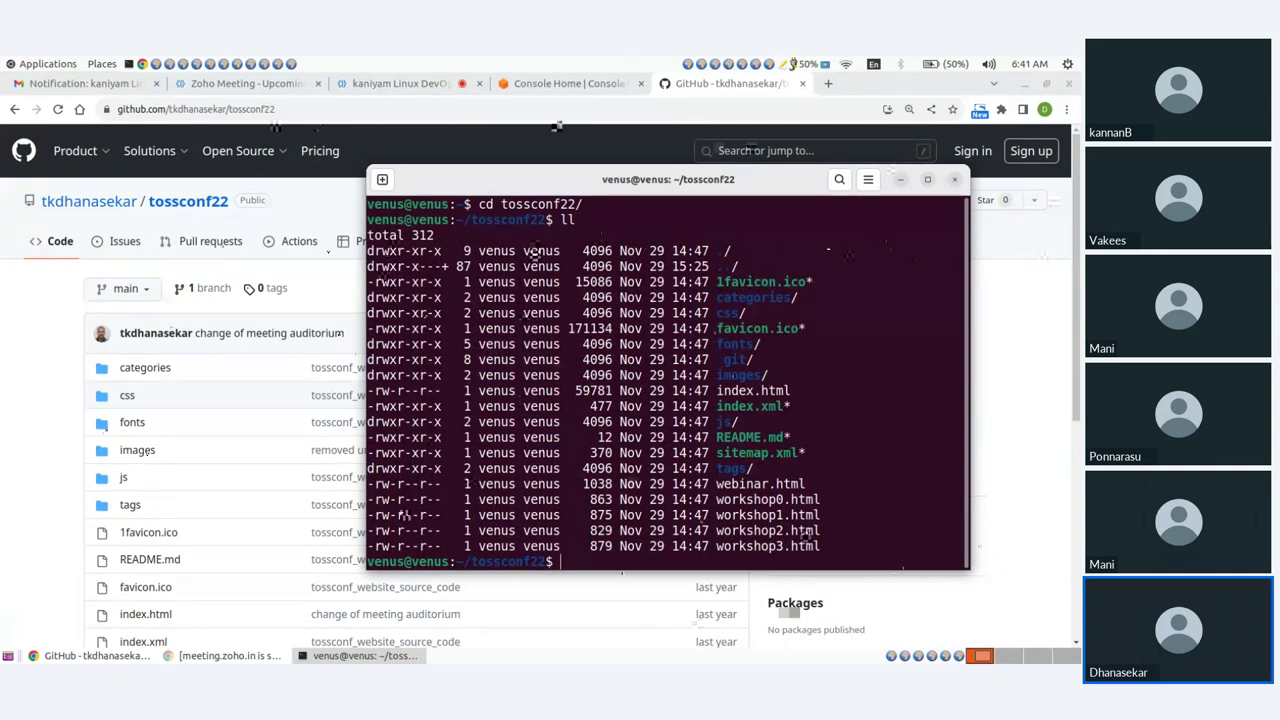
pyautogui.click(900, 179)
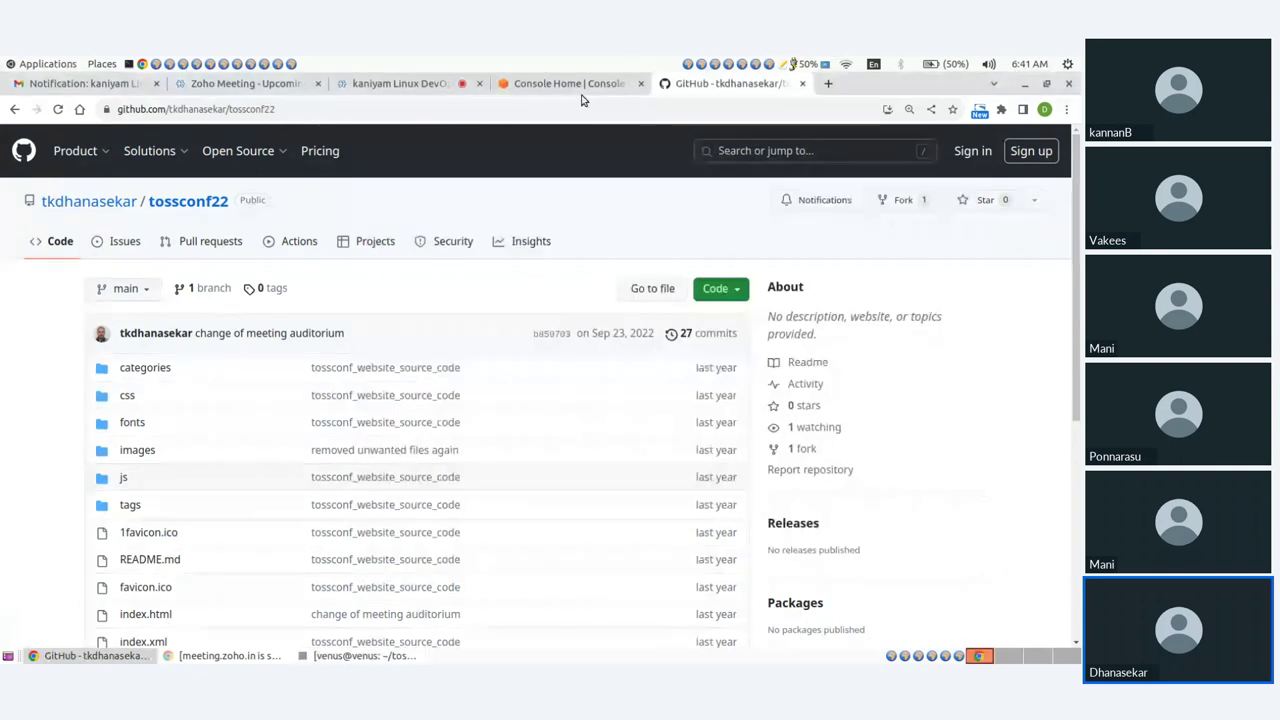
# Step: Return to the AWS console and create an S3 bucket named kaniyam in Asia Pacific (Mumbai) with the default settings
pyautogui.click(803, 84)
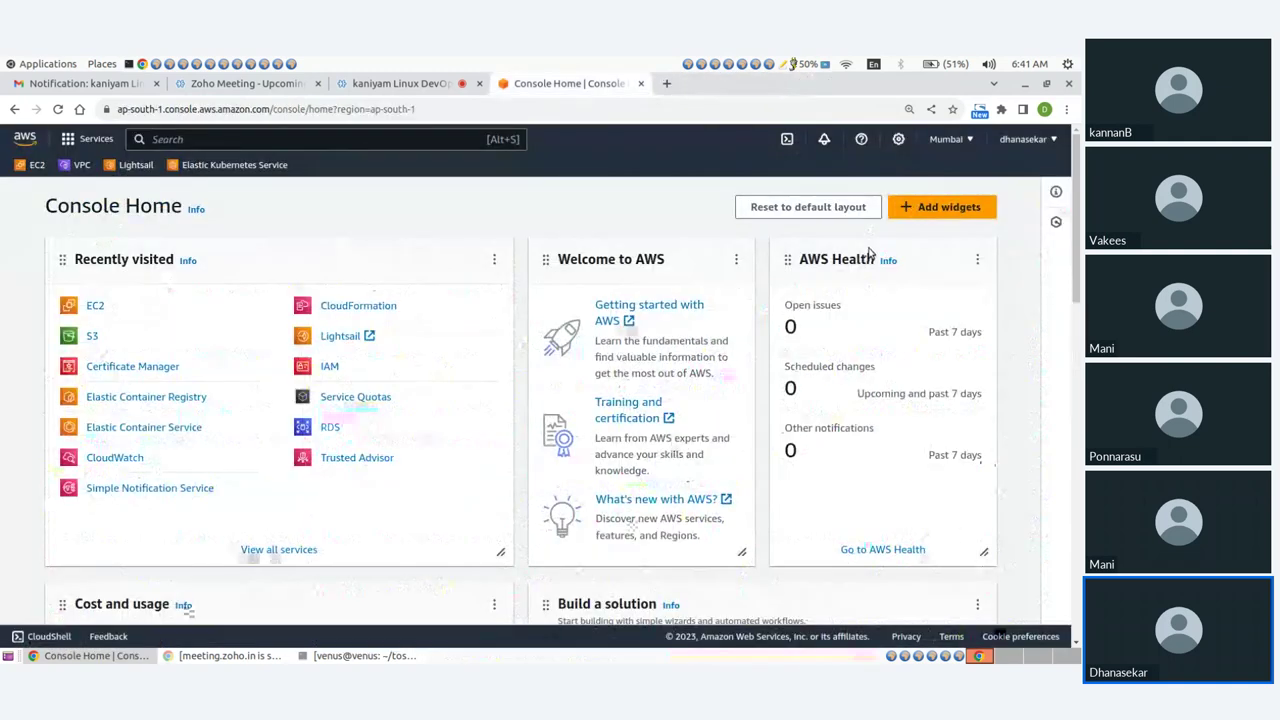
pyautogui.click(92, 336)
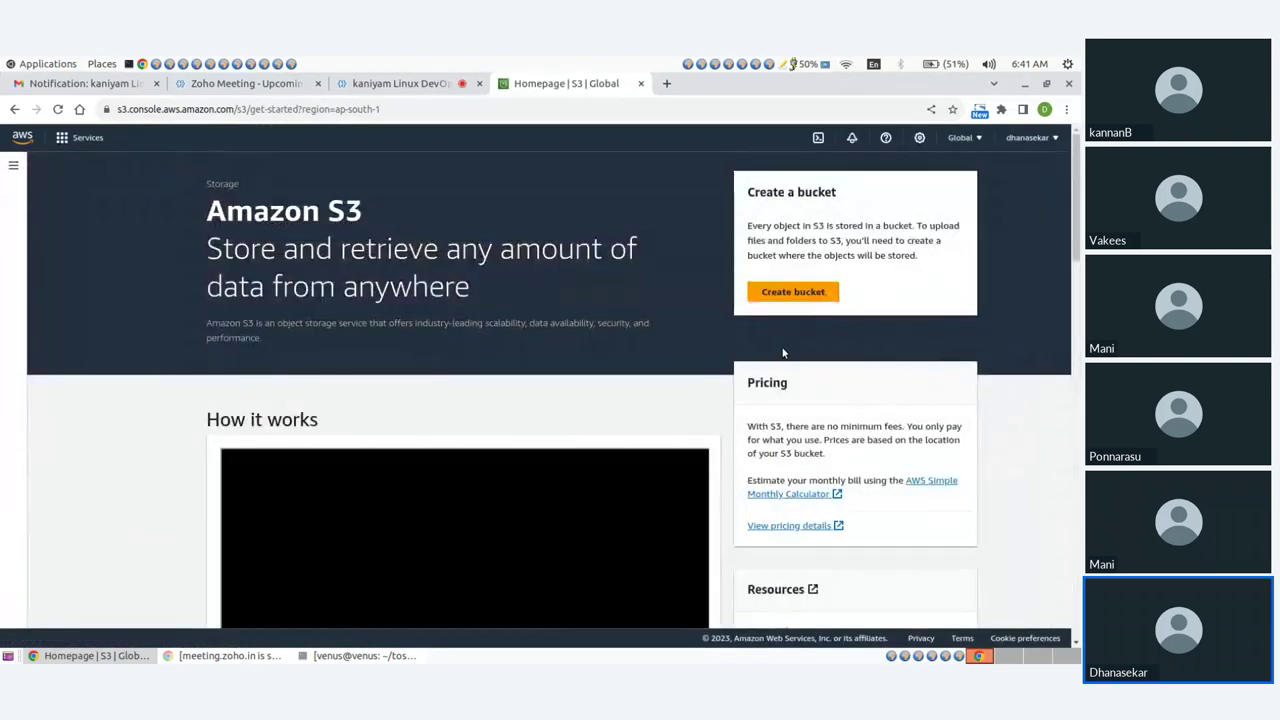
pyautogui.click(762, 315)
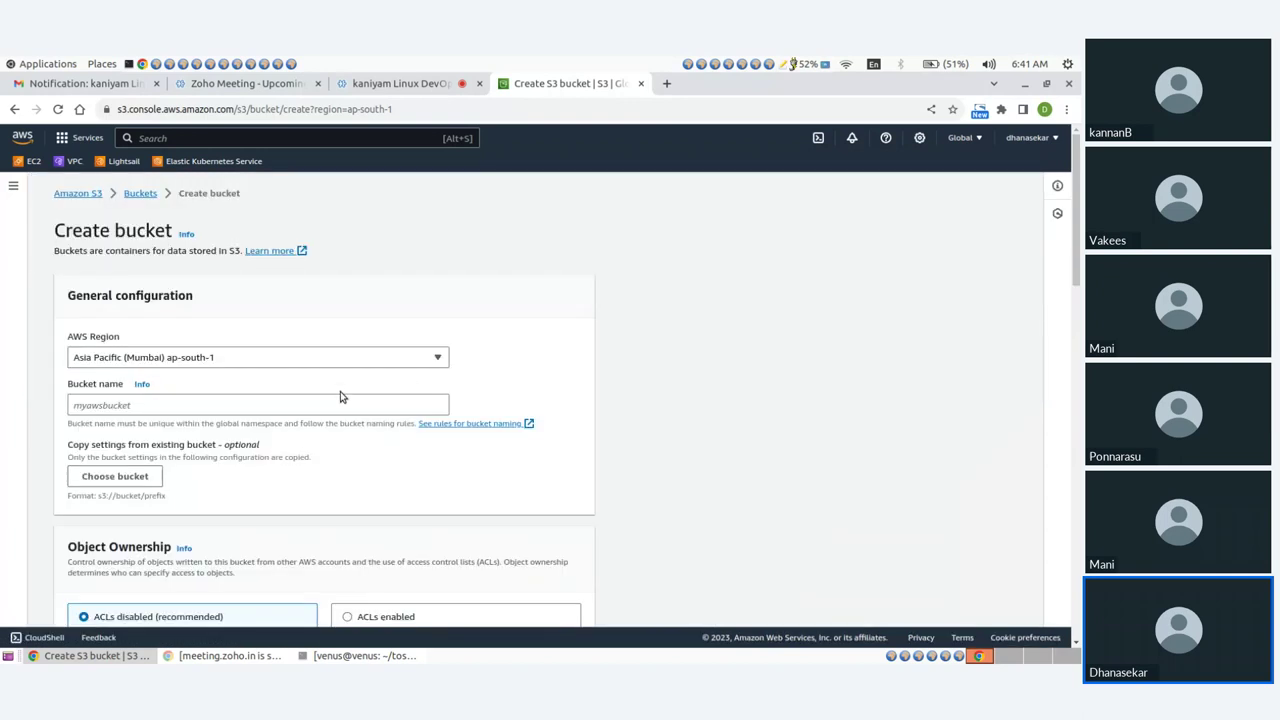
pyautogui.click(134, 404)
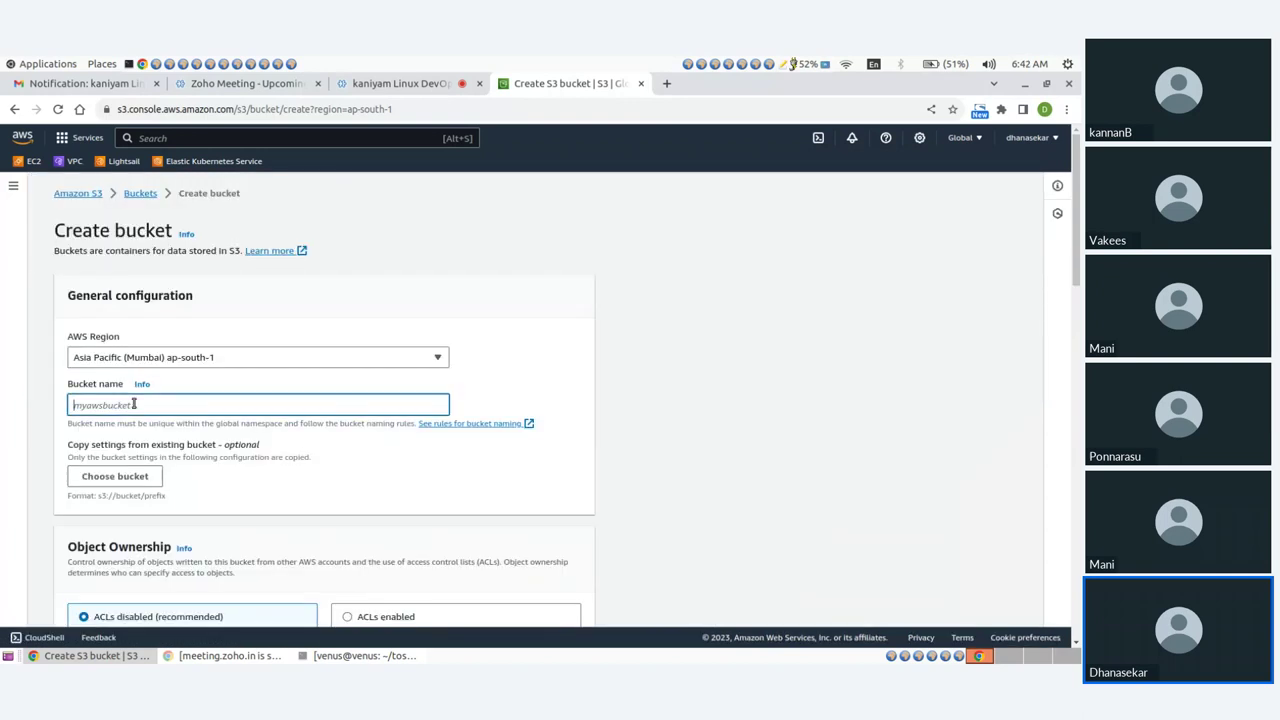
pyautogui.write('kaniyam')
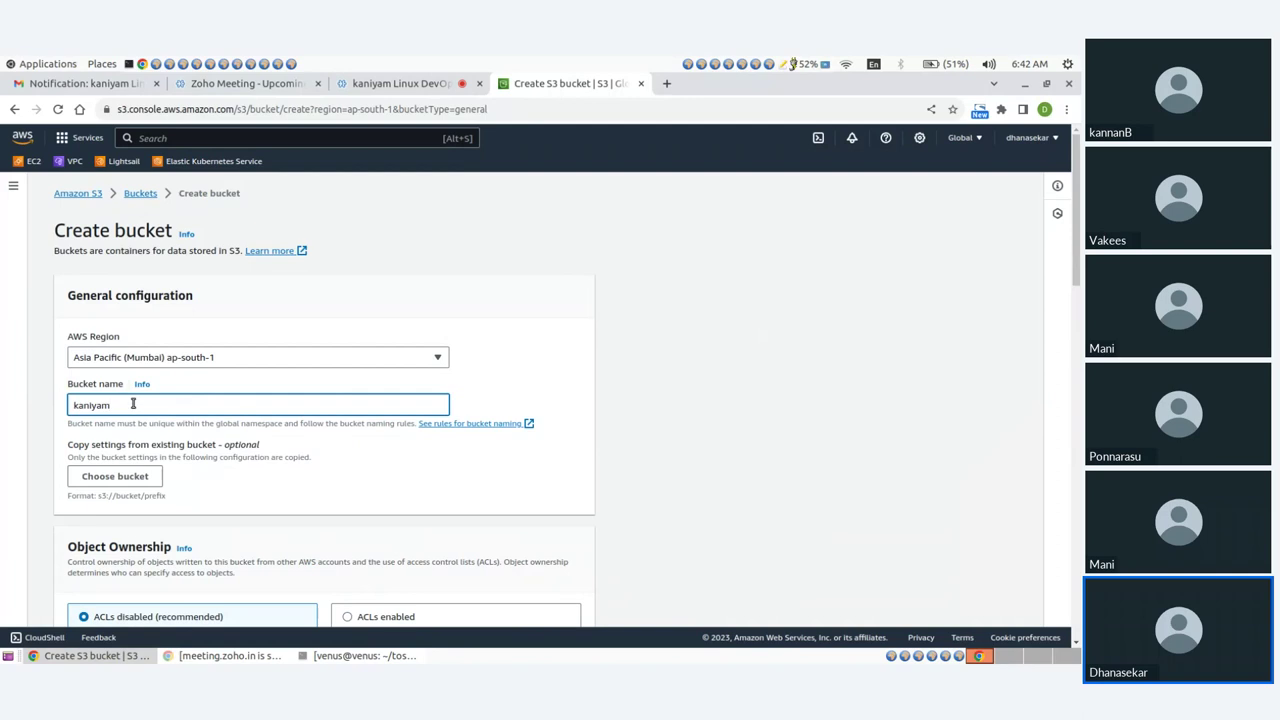
pyautogui.scroll(-3, 300, 433)
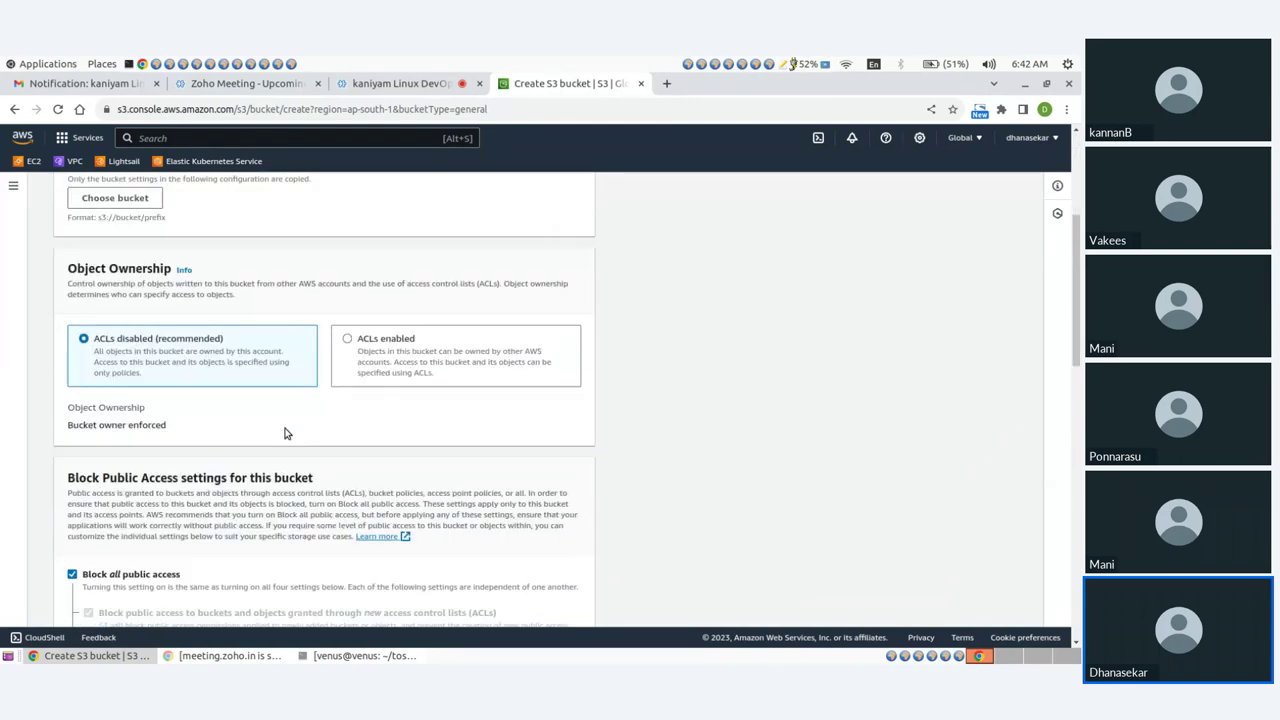
pyautogui.scroll(-1, 284, 433)
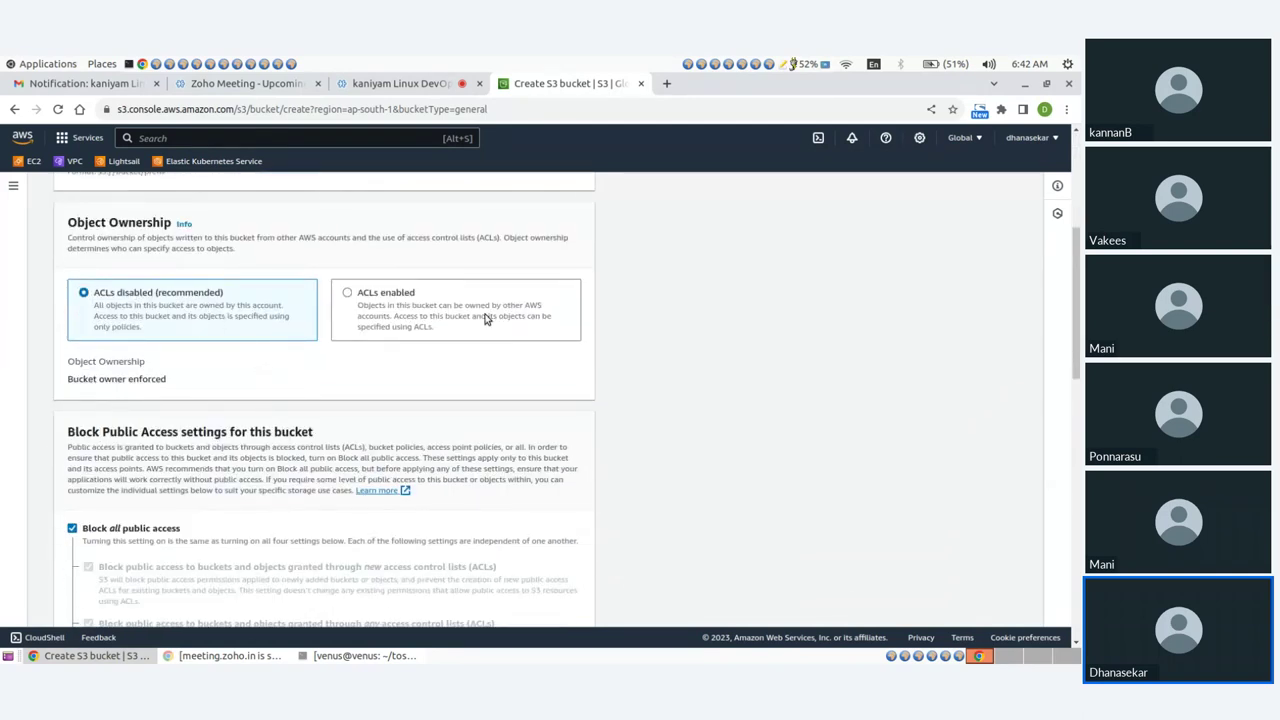
pyautogui.scroll(-3, 320, 373)
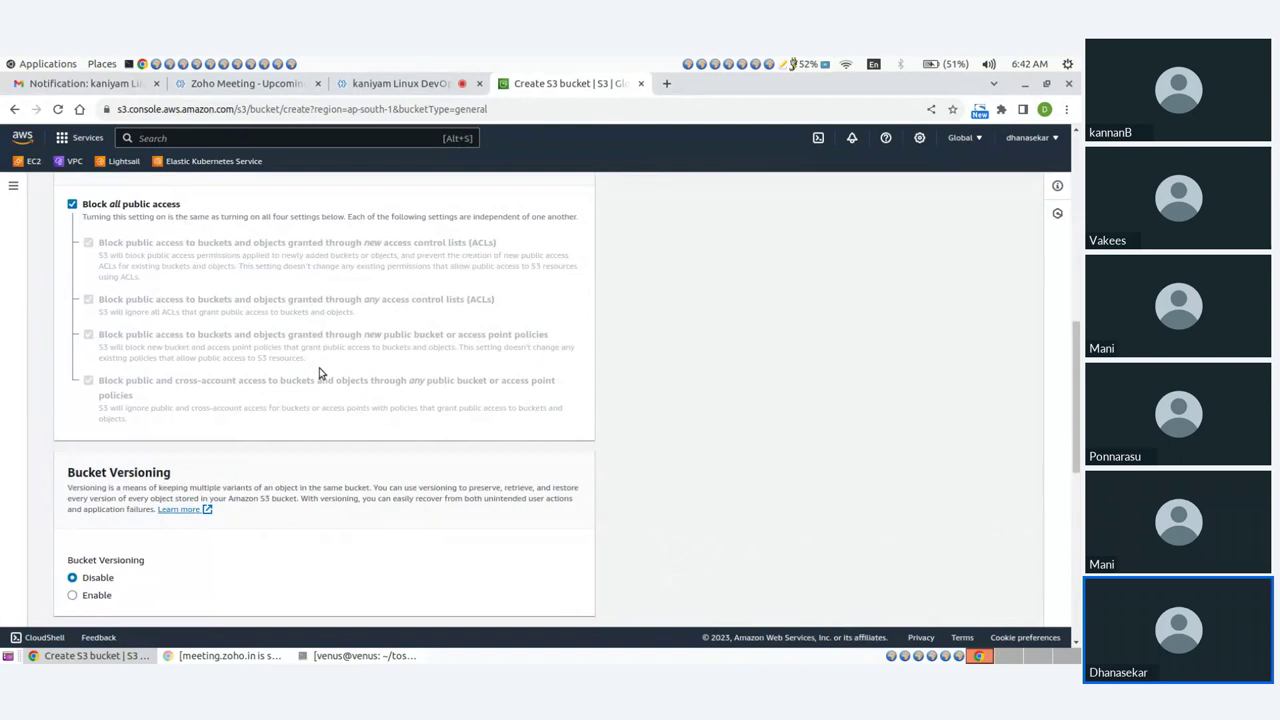
pyautogui.scroll(-6, 320, 373)
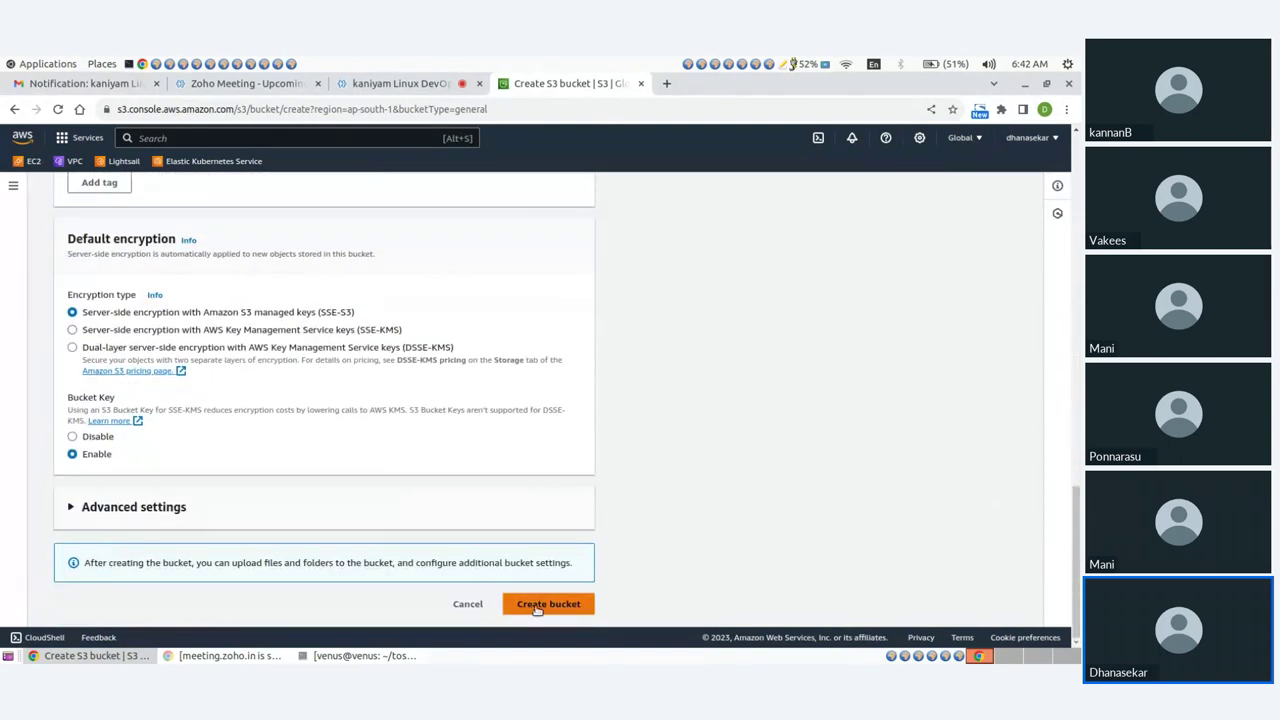
pyautogui.click(537, 607)
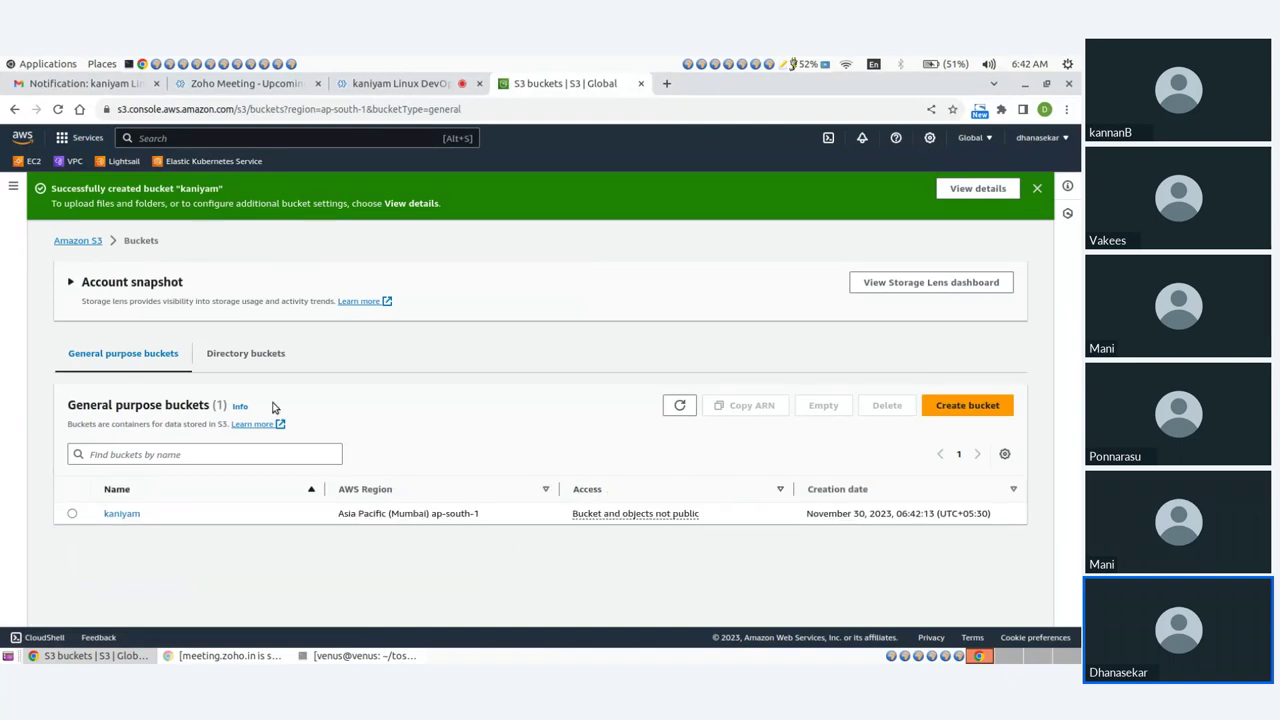
# Step: Add the tossconf22 folder from the home directory to the upload list of the kaniyam bucket
pyautogui.click(121, 513)
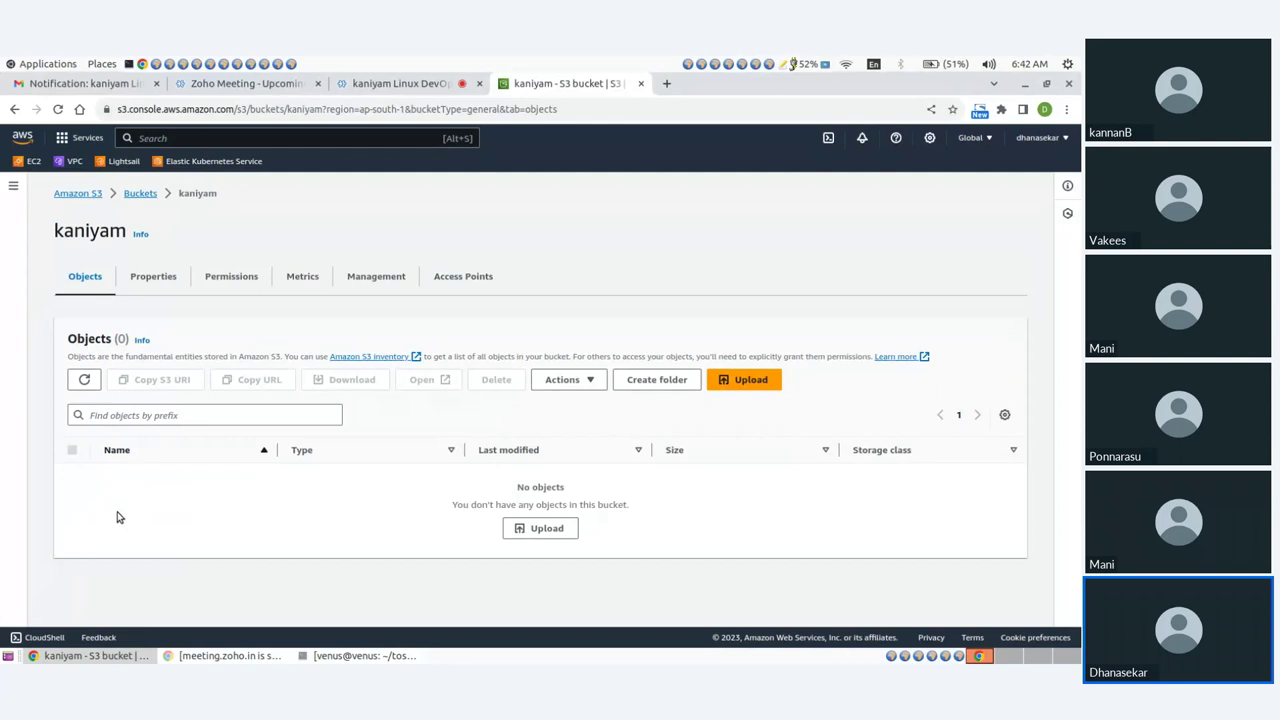
pyautogui.click(737, 381)
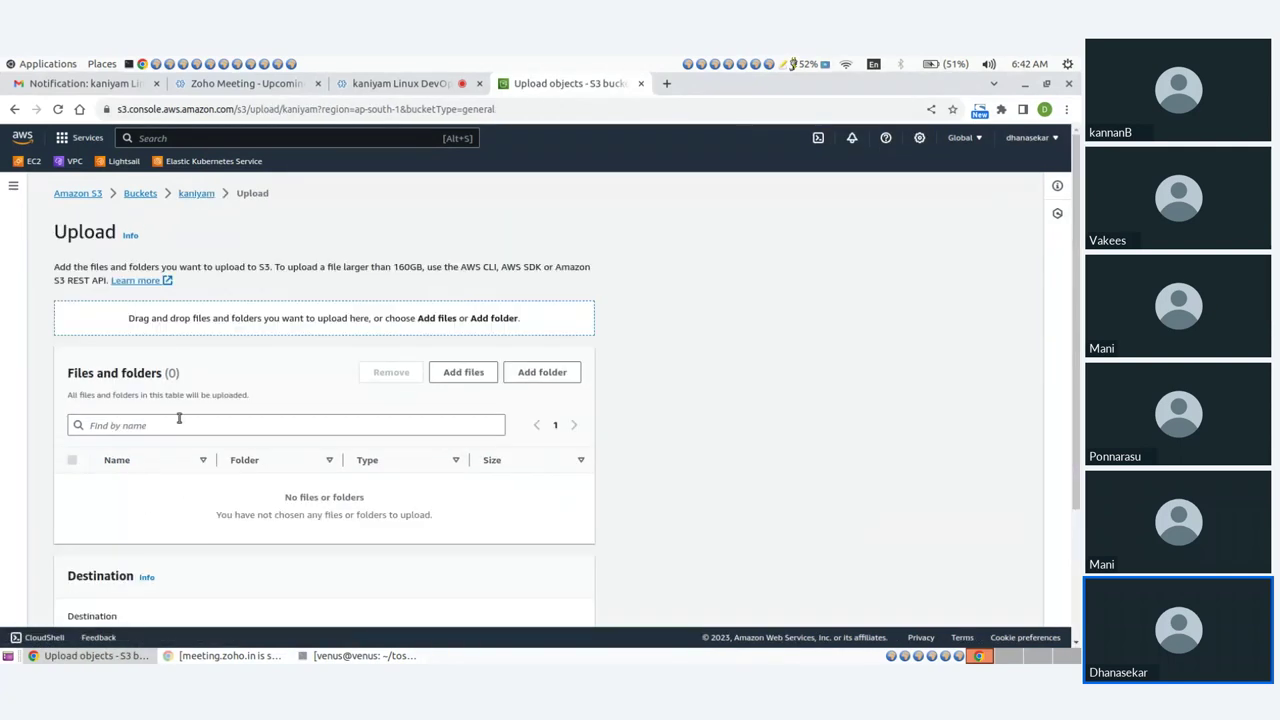
pyautogui.click(540, 374)
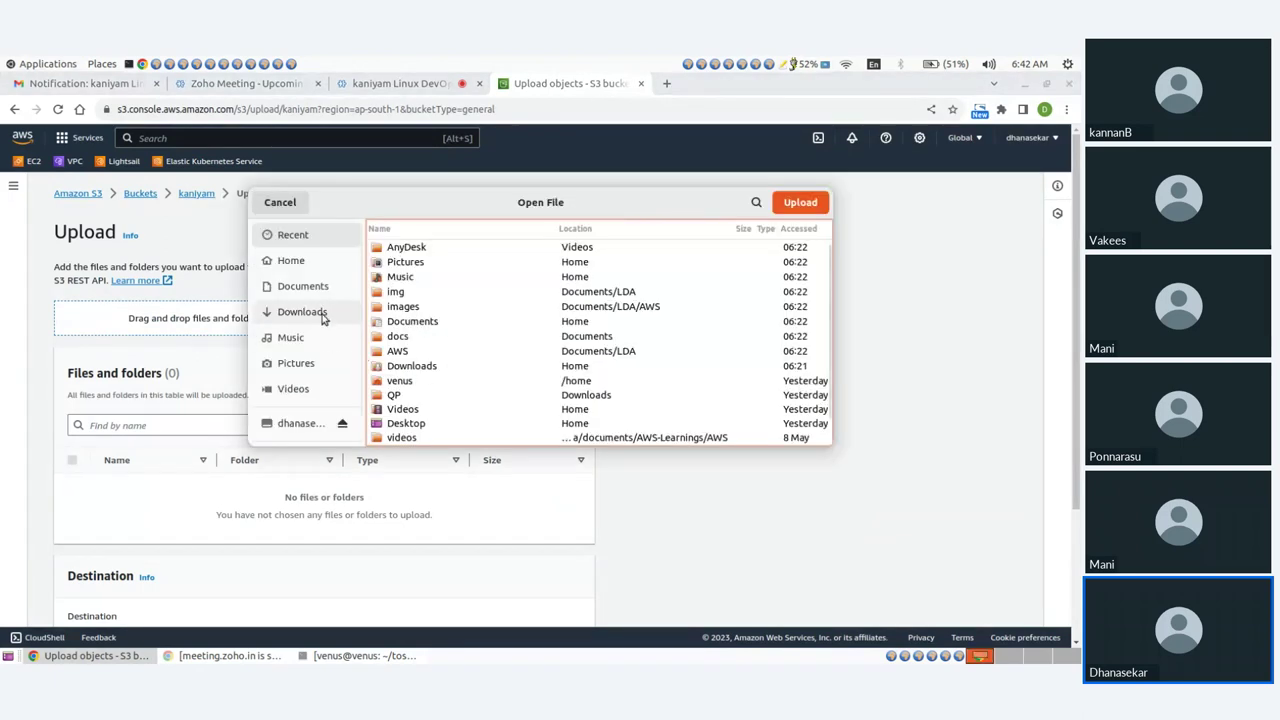
pyautogui.click(302, 266)
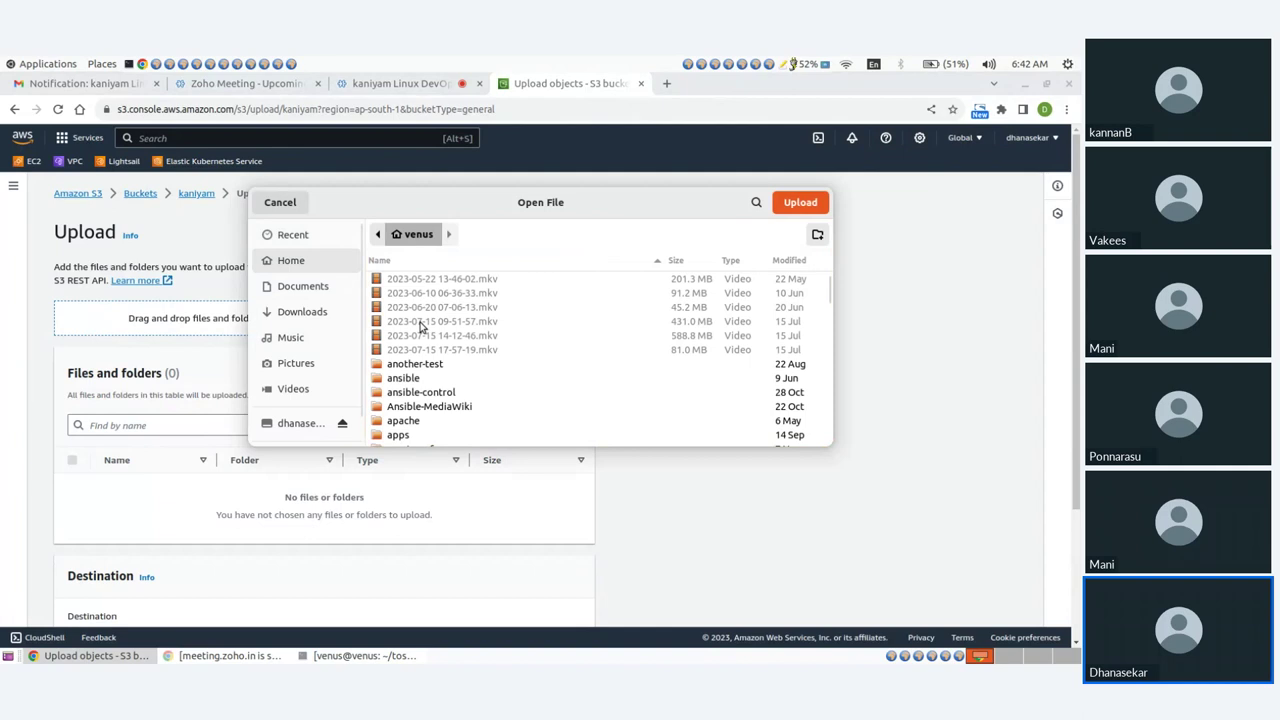
pyautogui.scroll(-5, 440, 390)
pyautogui.scroll(-8, 443, 393)
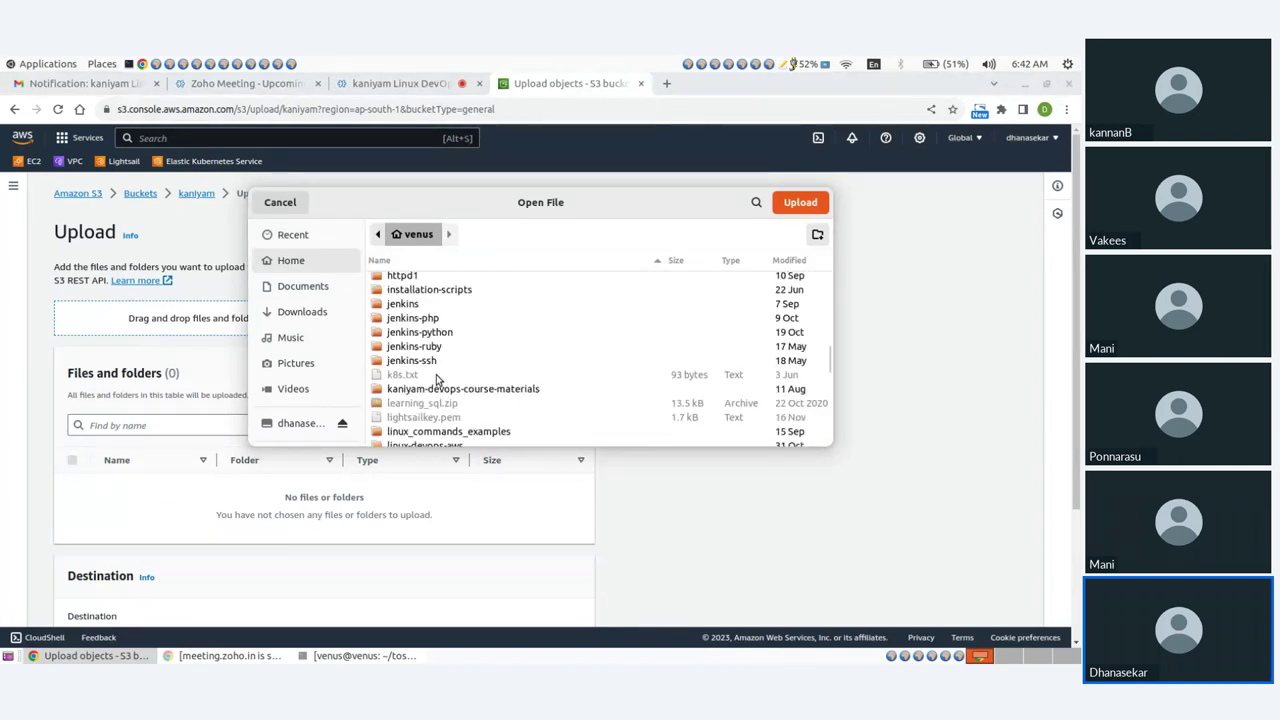
pyautogui.scroll(-6, 440, 388)
pyautogui.scroll(-8, 437, 378)
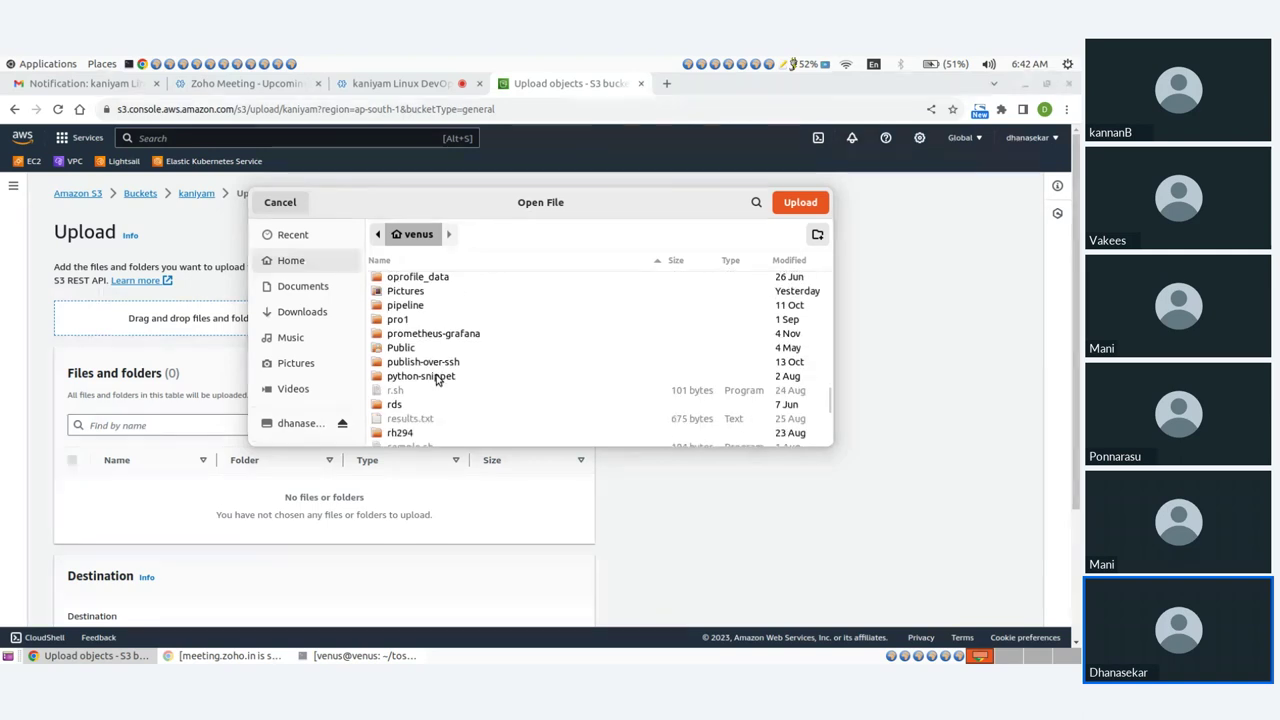
pyautogui.click(400, 360)
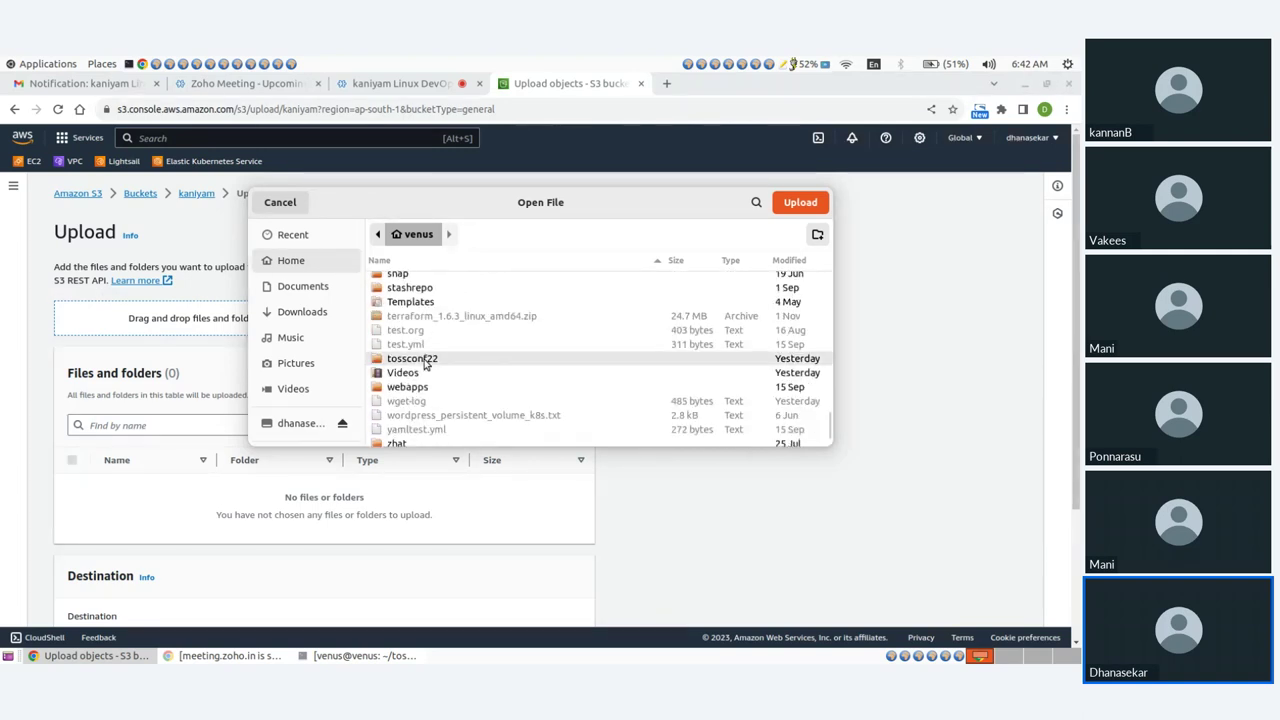
pyautogui.click(799, 203)
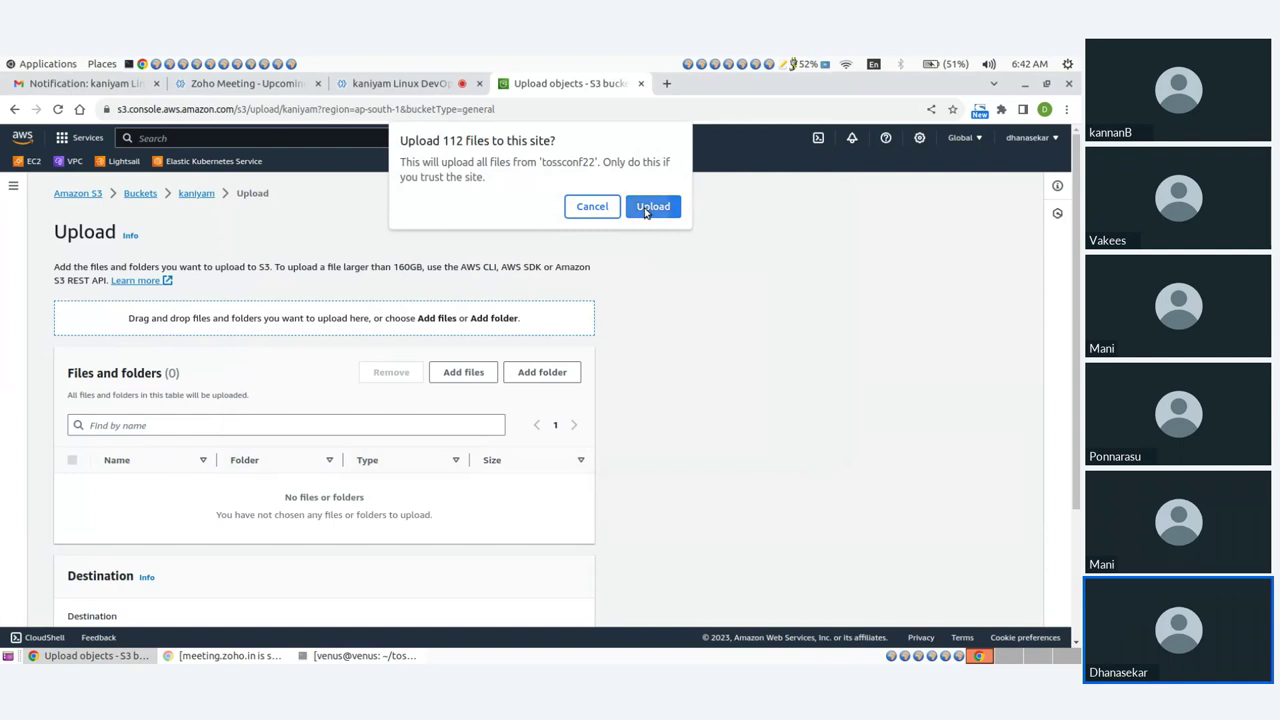
pyautogui.click(651, 207)
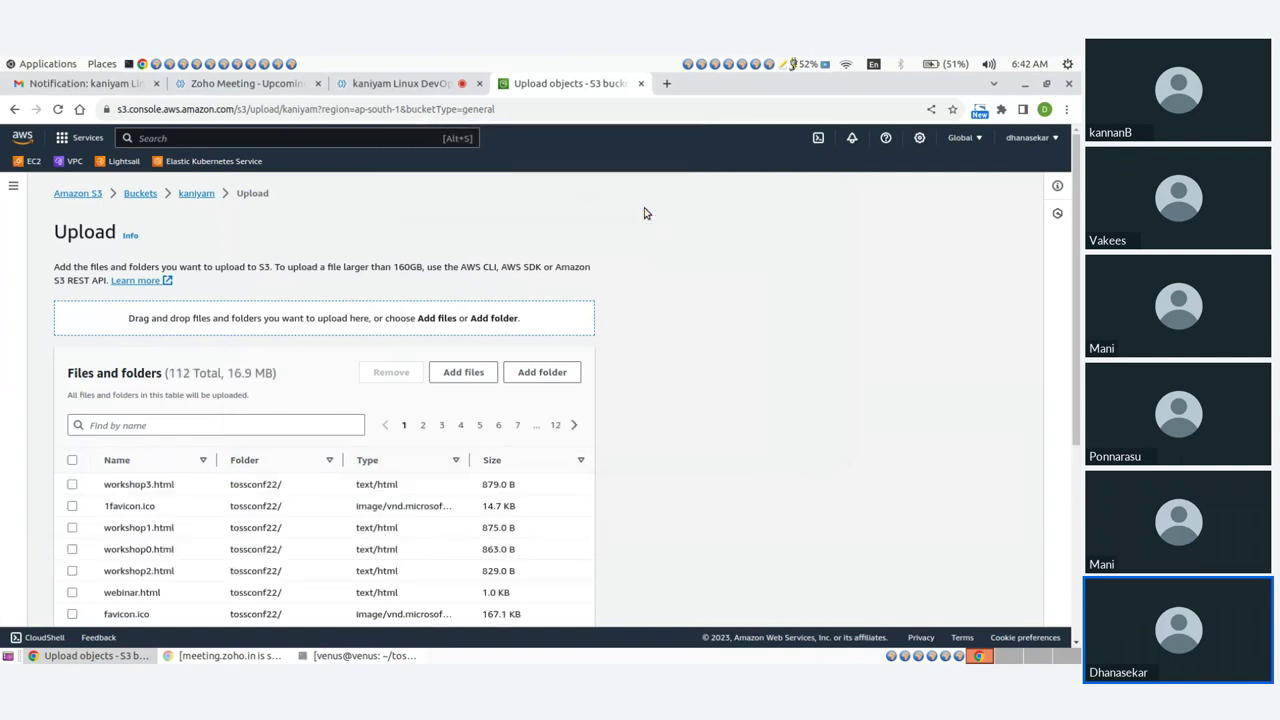
# Step: Check the tossconf22 folder in the file chooser without adding files, and review the list of files queued for upload
pyautogui.click(463, 372)
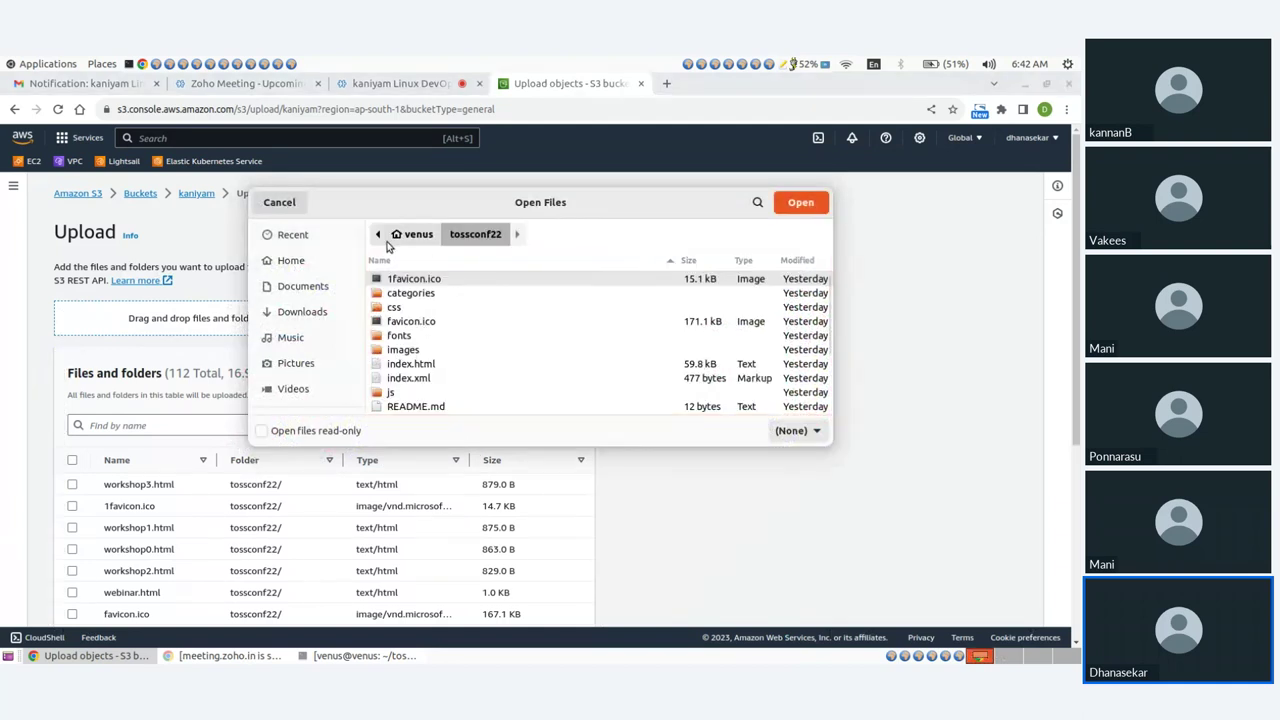
pyautogui.click(280, 204)
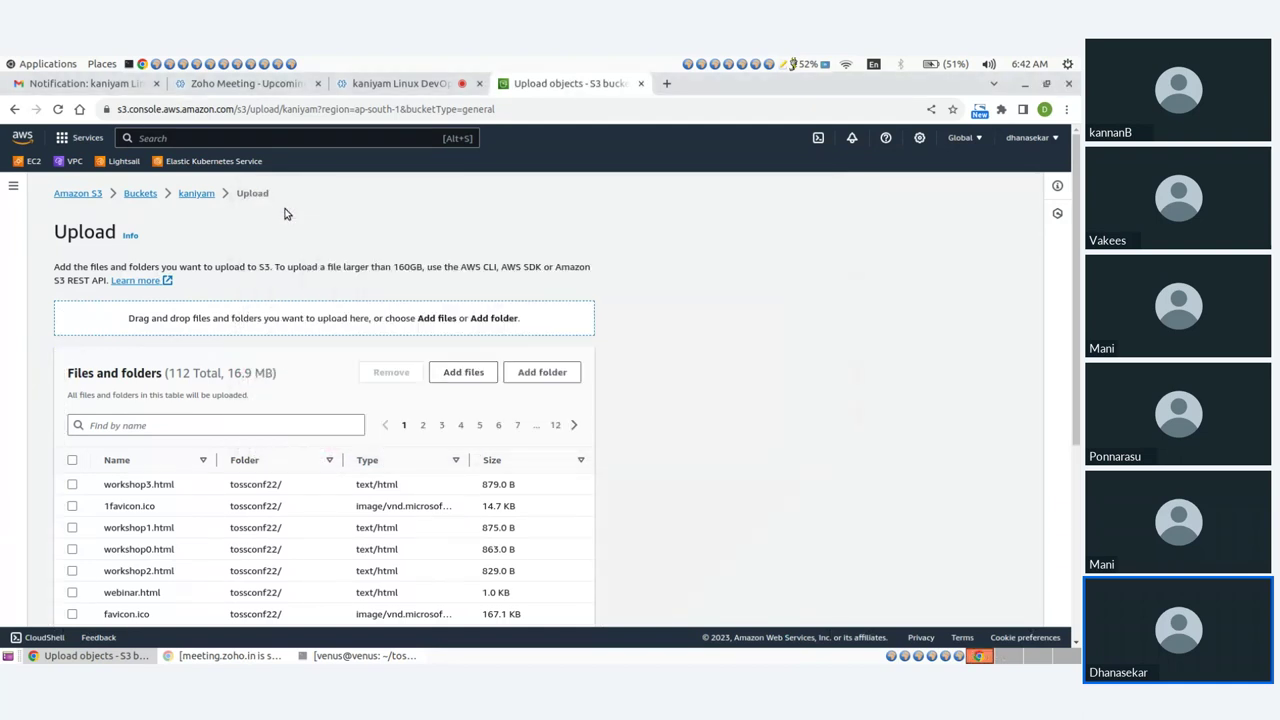
pyautogui.scroll(-3, 623, 380)
pyautogui.scroll(-2, 563, 388)
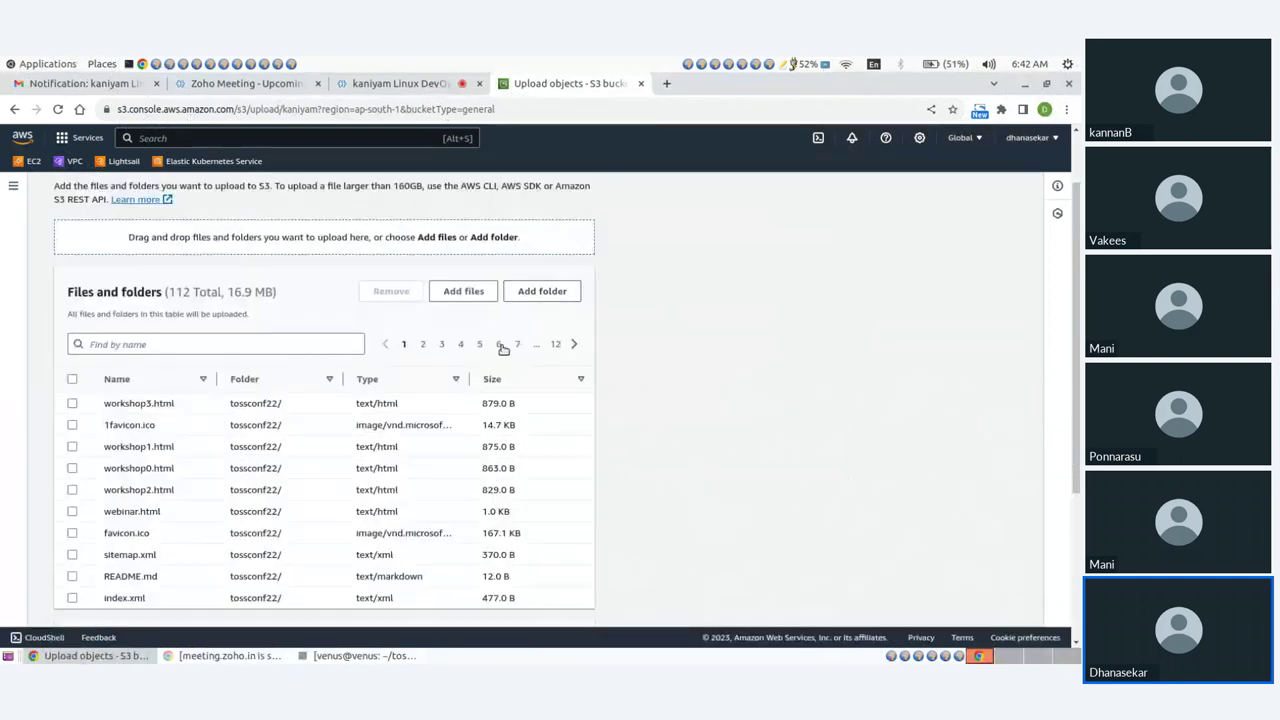
# Step: Upload the queued tossconf22 files to the kaniyam bucket and close the upload status page once it finishes
pyautogui.scroll(-3, 500, 343)
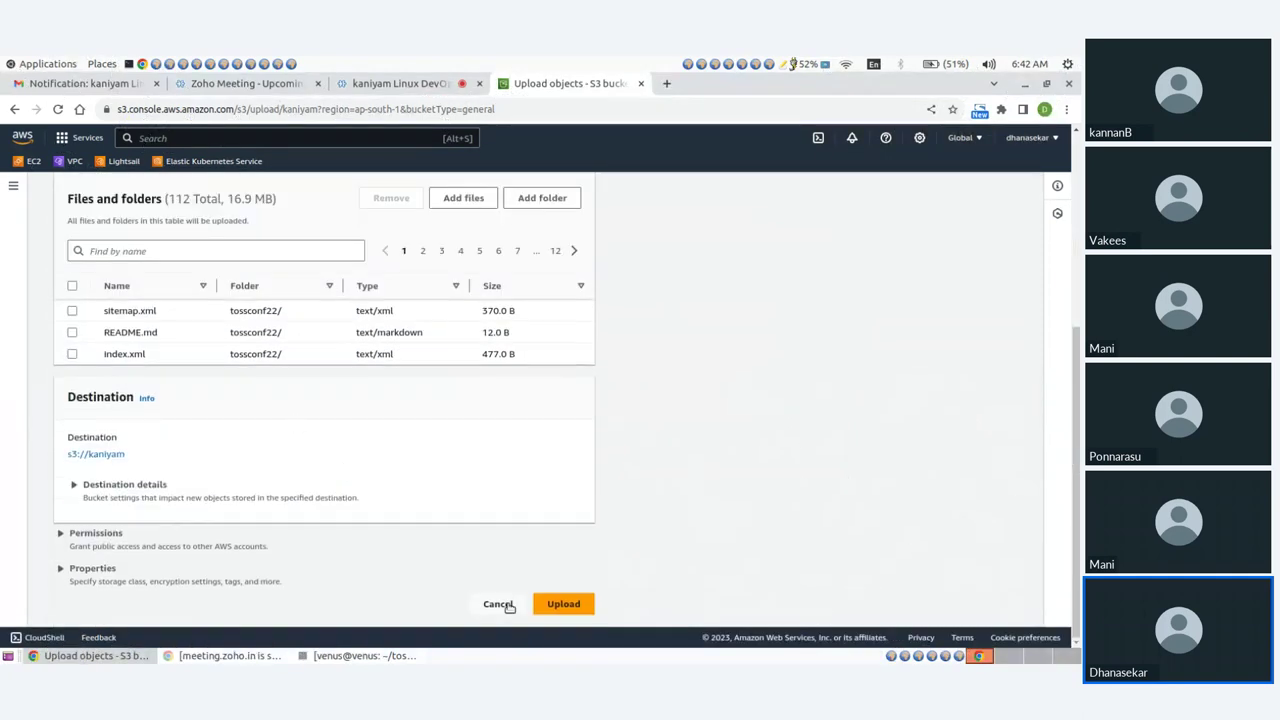
pyautogui.click(563, 605)
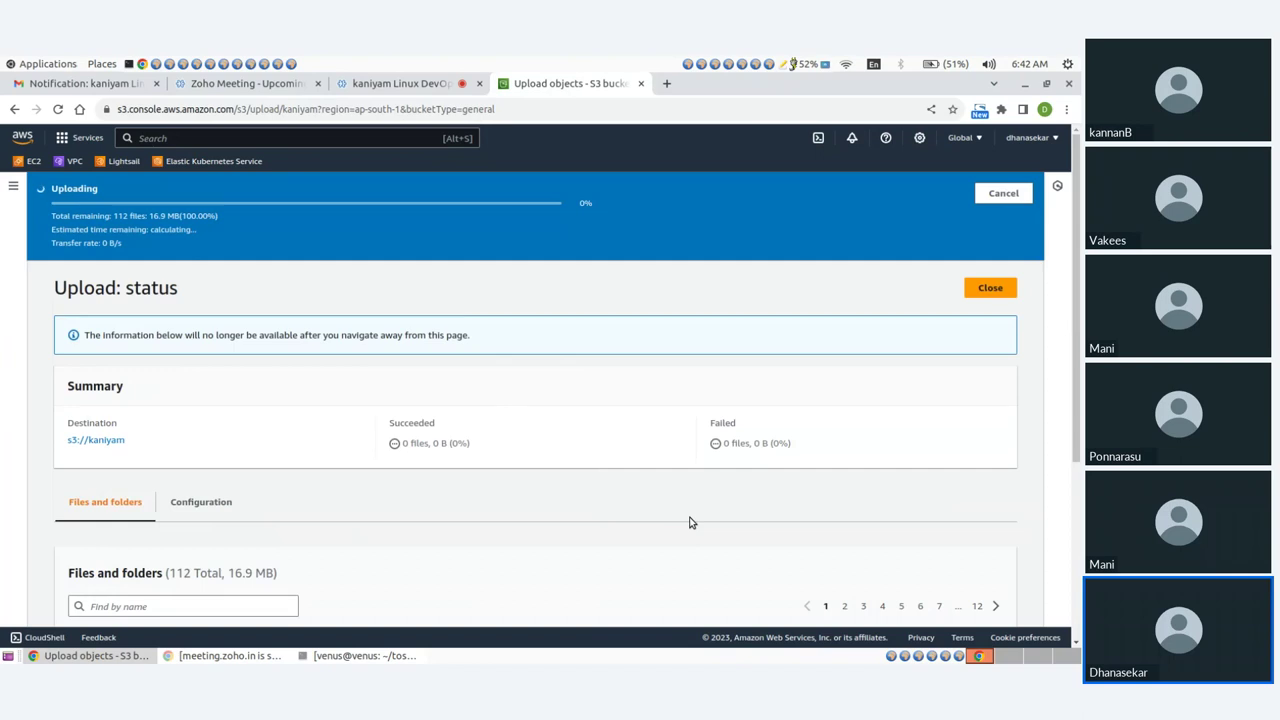
pyautogui.scroll(-3, 460, 445)
pyautogui.scroll(-1, 458, 448)
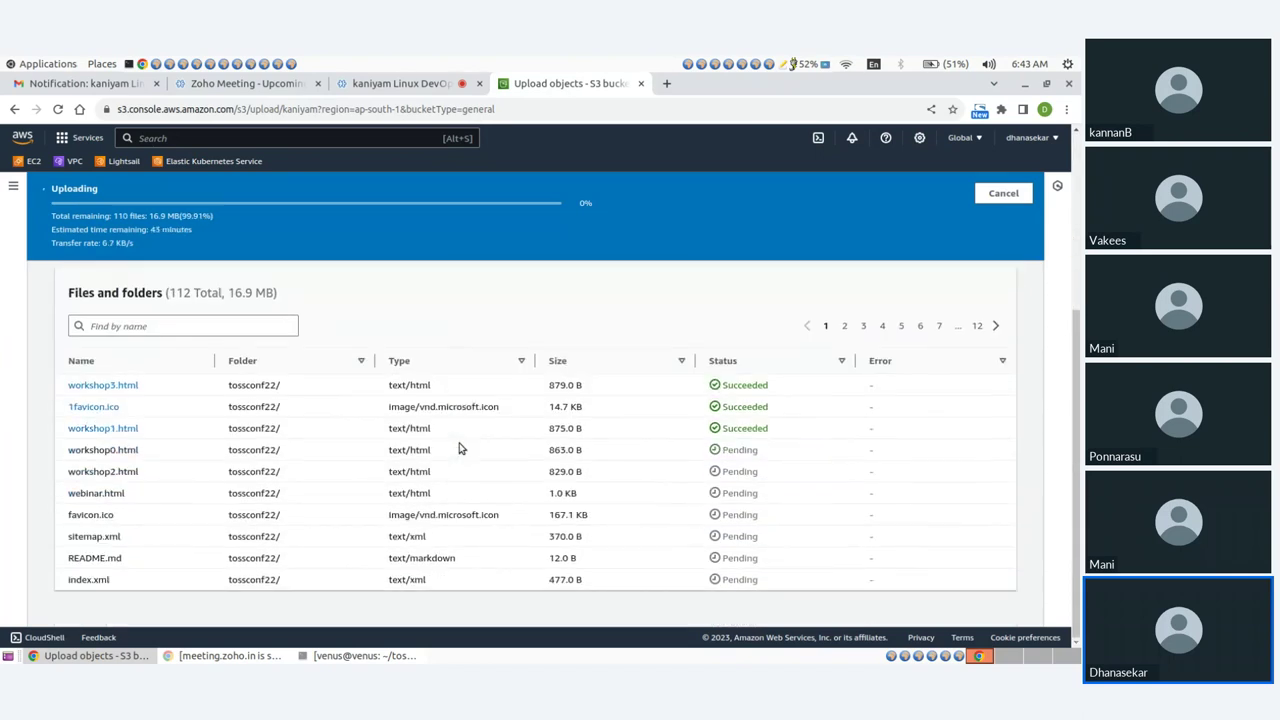
pyautogui.scroll(2, 420, 420)
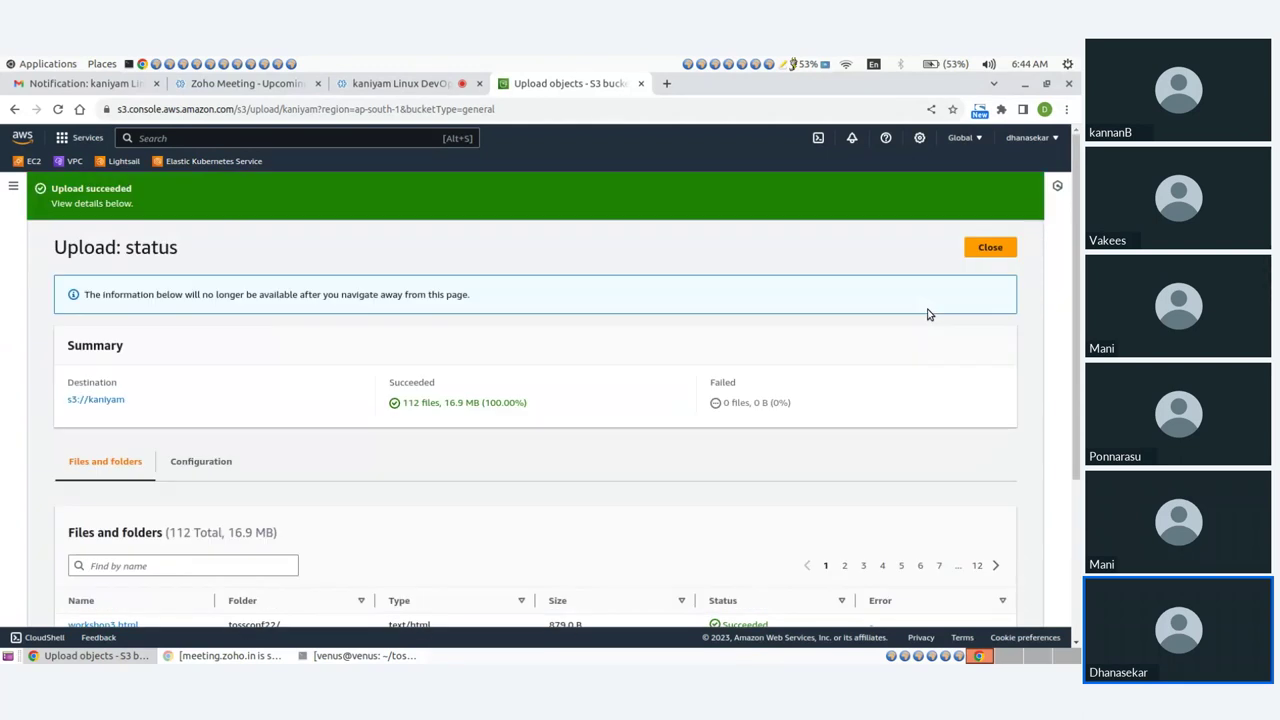
pyautogui.click(990, 247)
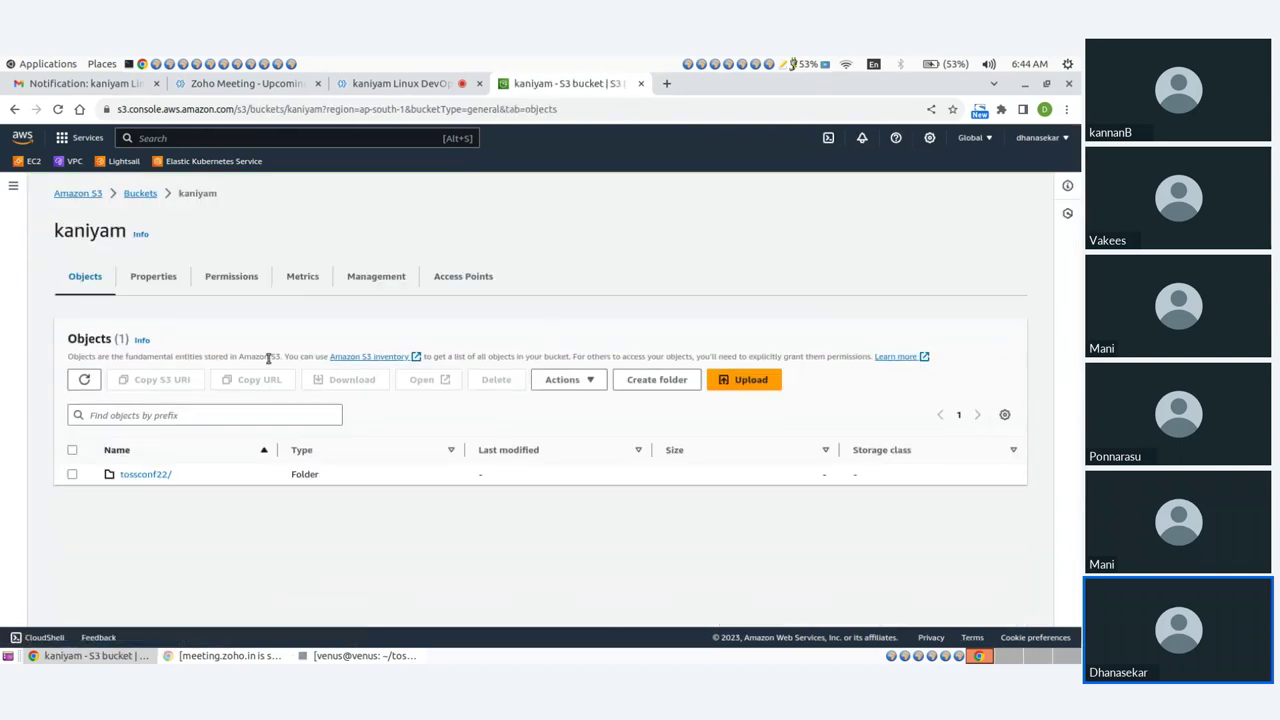
# Step: Reopen the kaniyam bucket from the bucket list and look through its lifecycle and replication rule settings
pyautogui.click(141, 194)
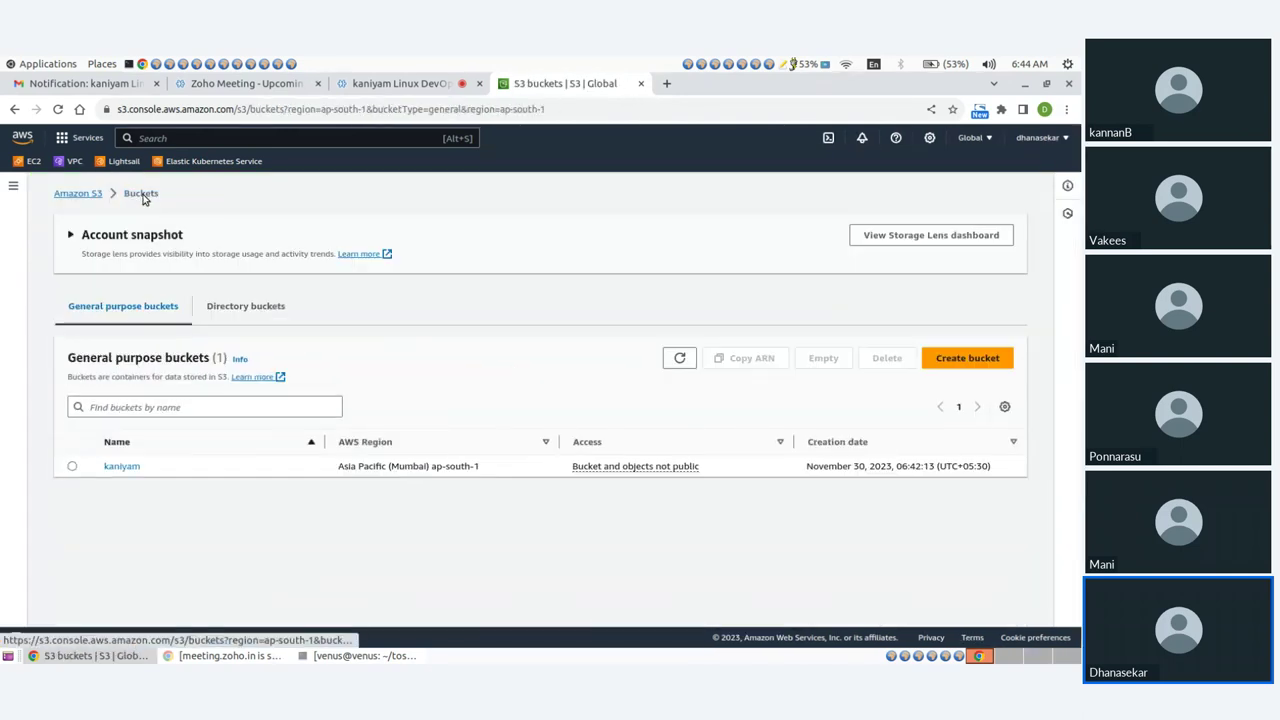
pyautogui.click(71, 467)
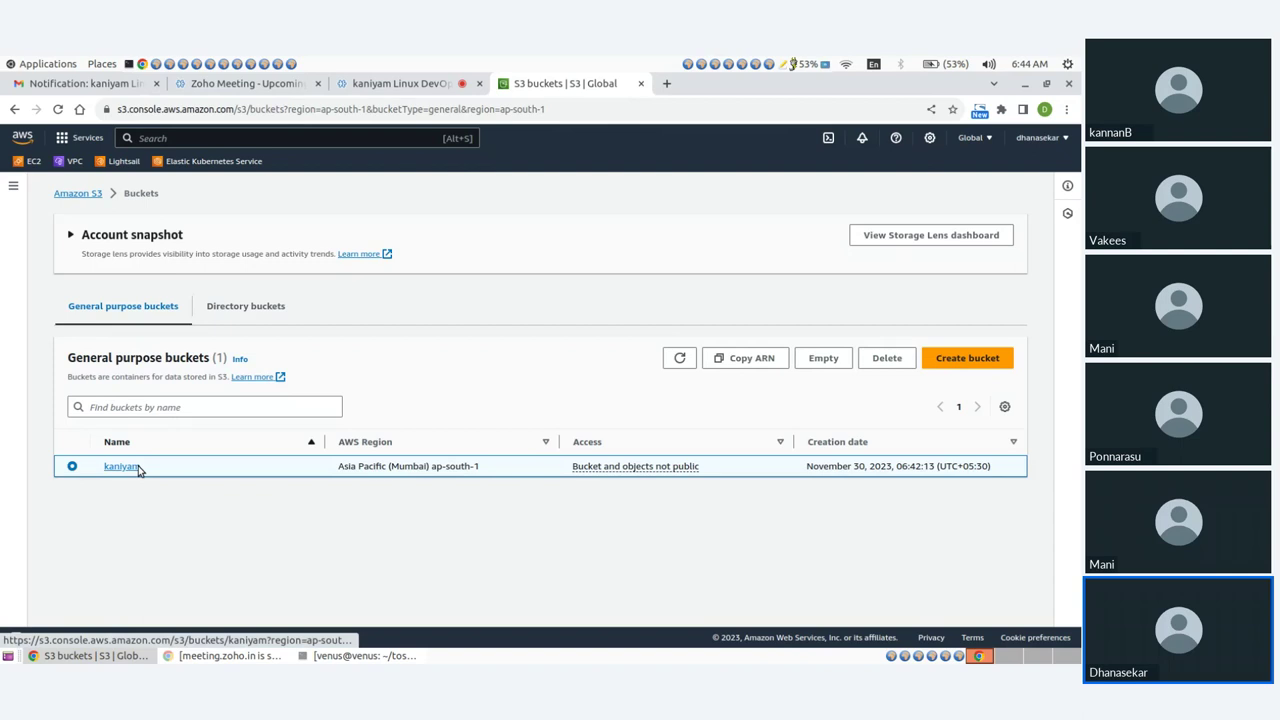
pyautogui.click(136, 467)
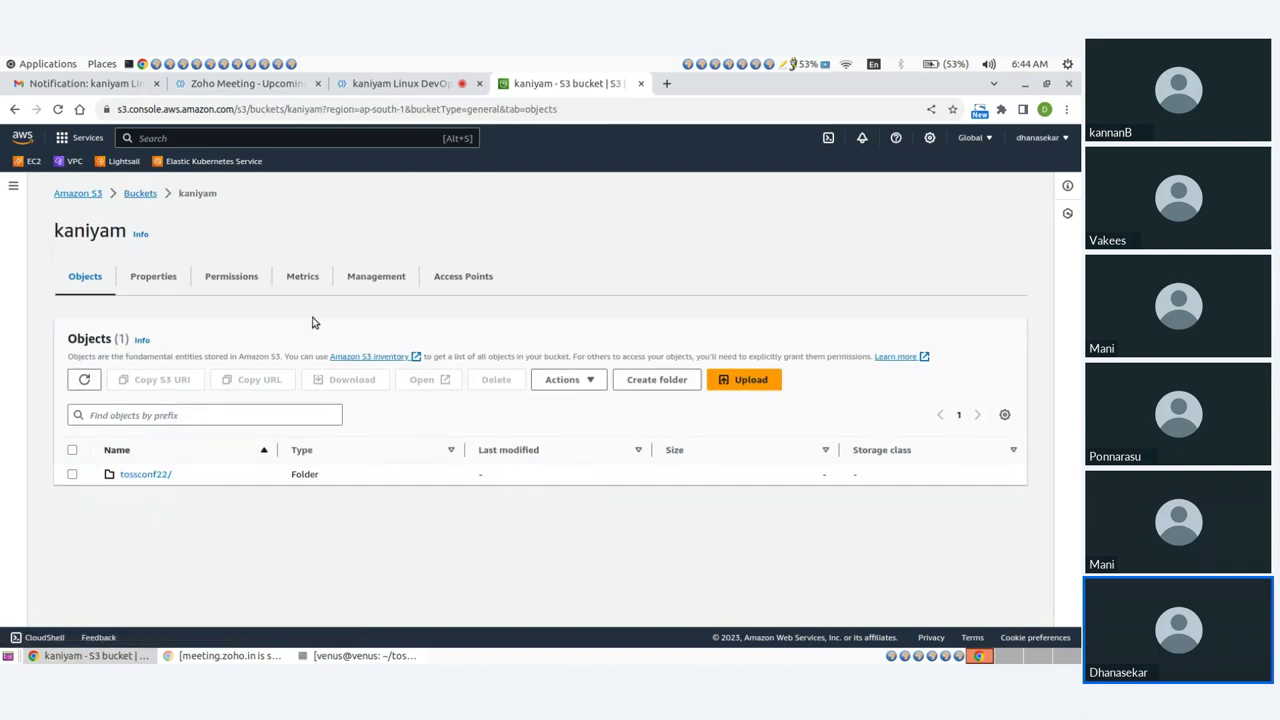
pyautogui.click(369, 280)
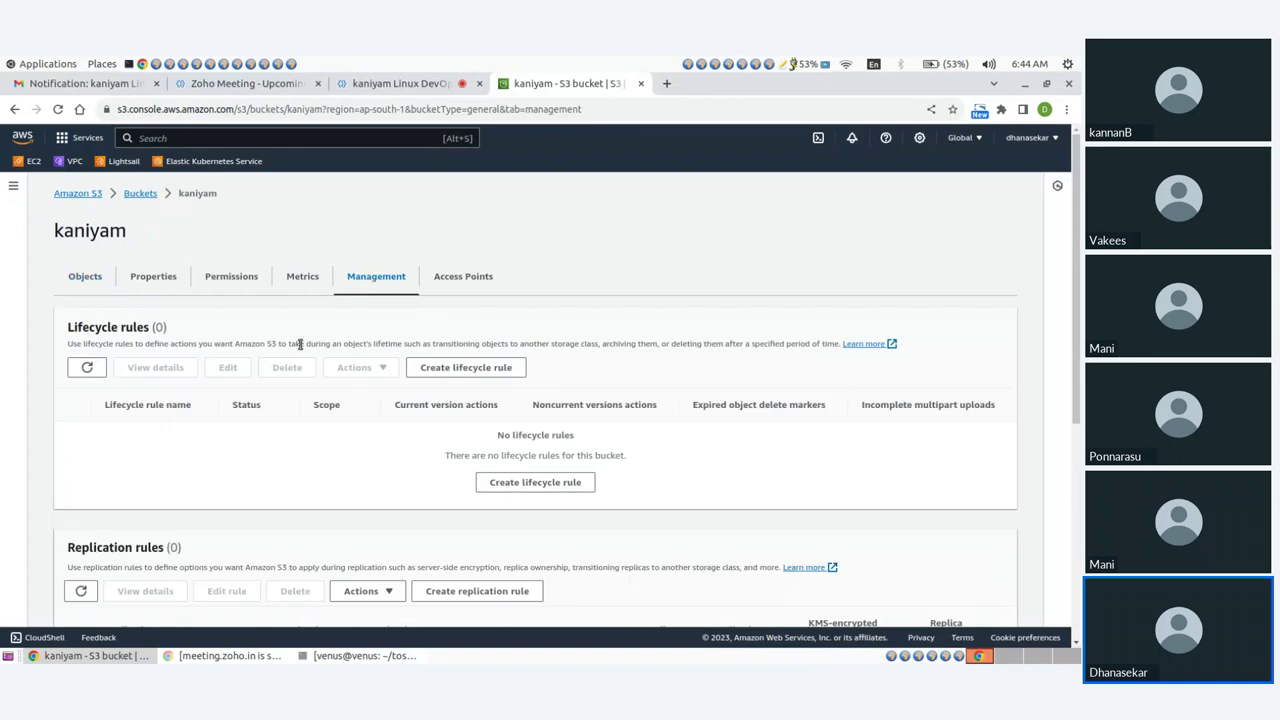
pyautogui.scroll(-6, 183, 385)
pyautogui.scroll(6, 183, 385)
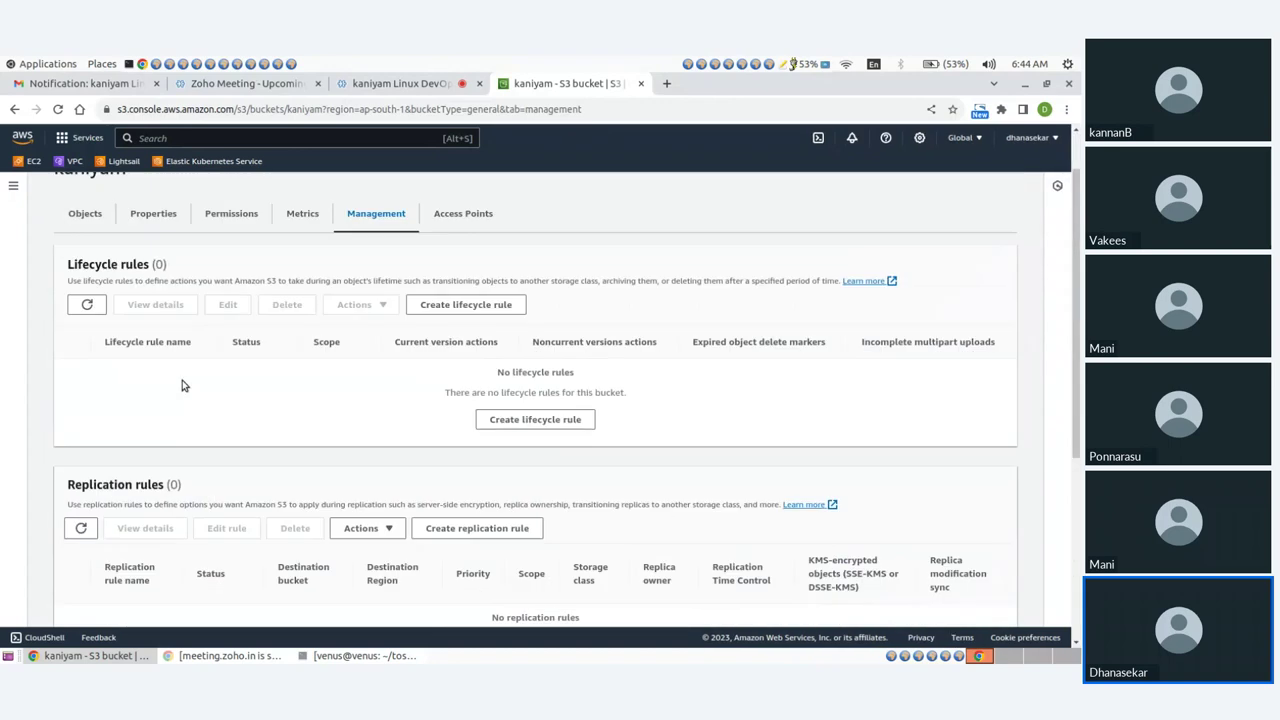
# Step: Enable Bucket Versioning in the properties of the kaniyam bucket and save the change
pyautogui.click(130, 281)
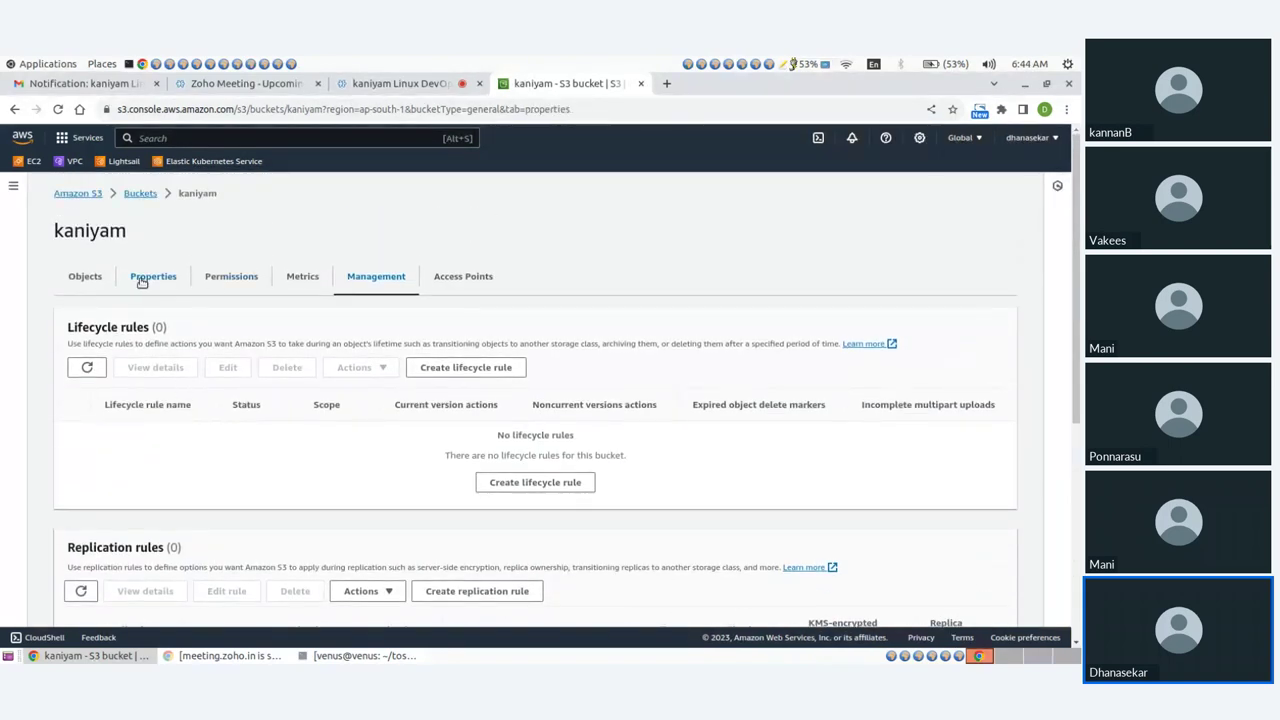
pyautogui.scroll(-3, 148, 325)
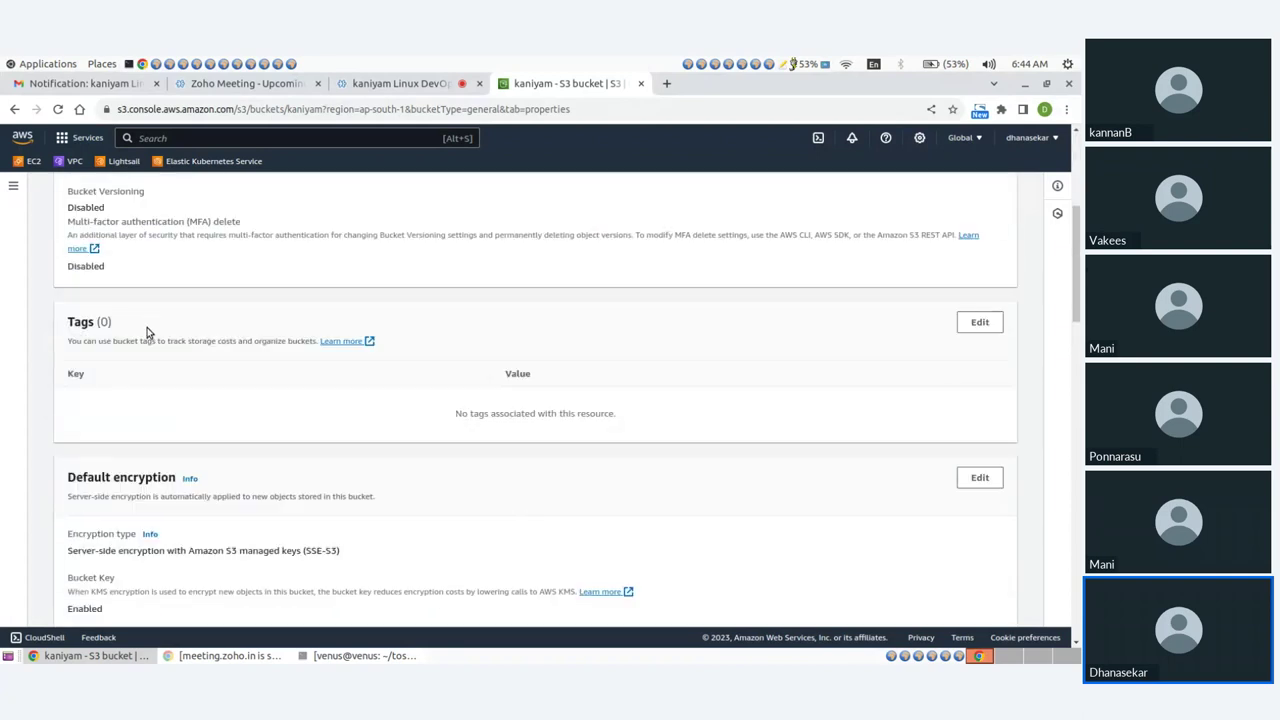
pyautogui.scroll(2, 148, 333)
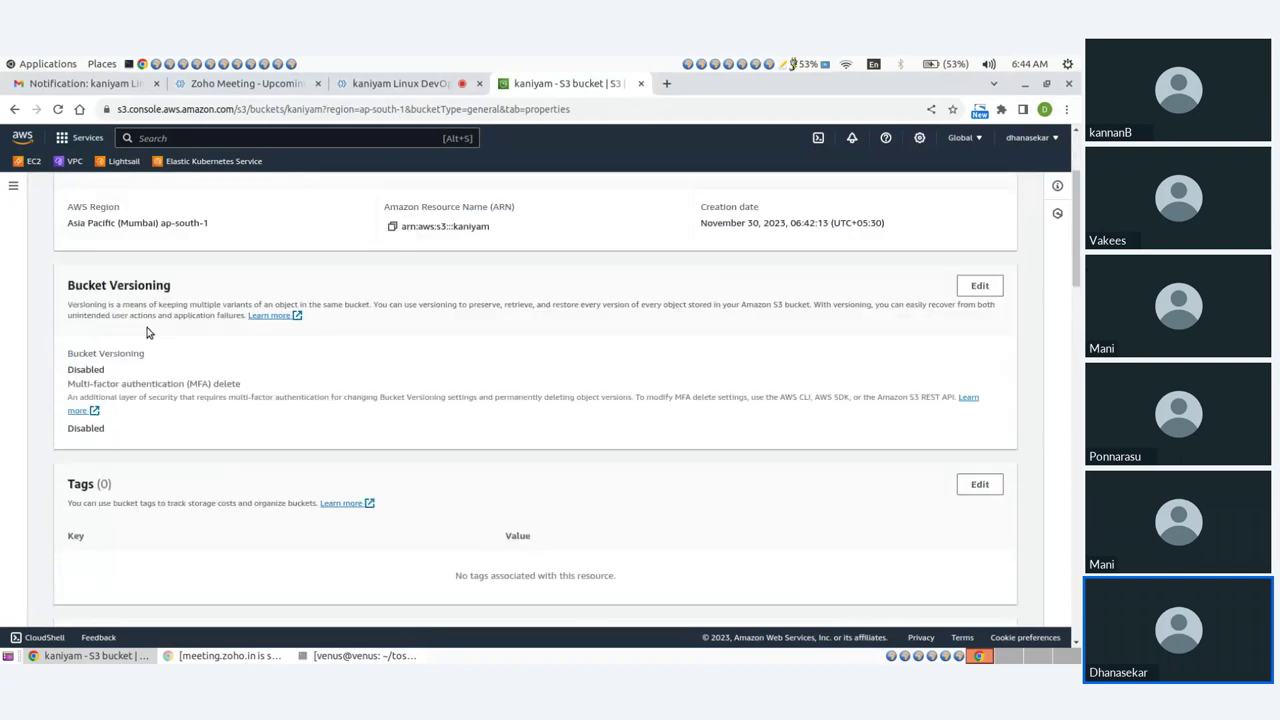
pyautogui.click(980, 286)
pyautogui.click(72, 406)
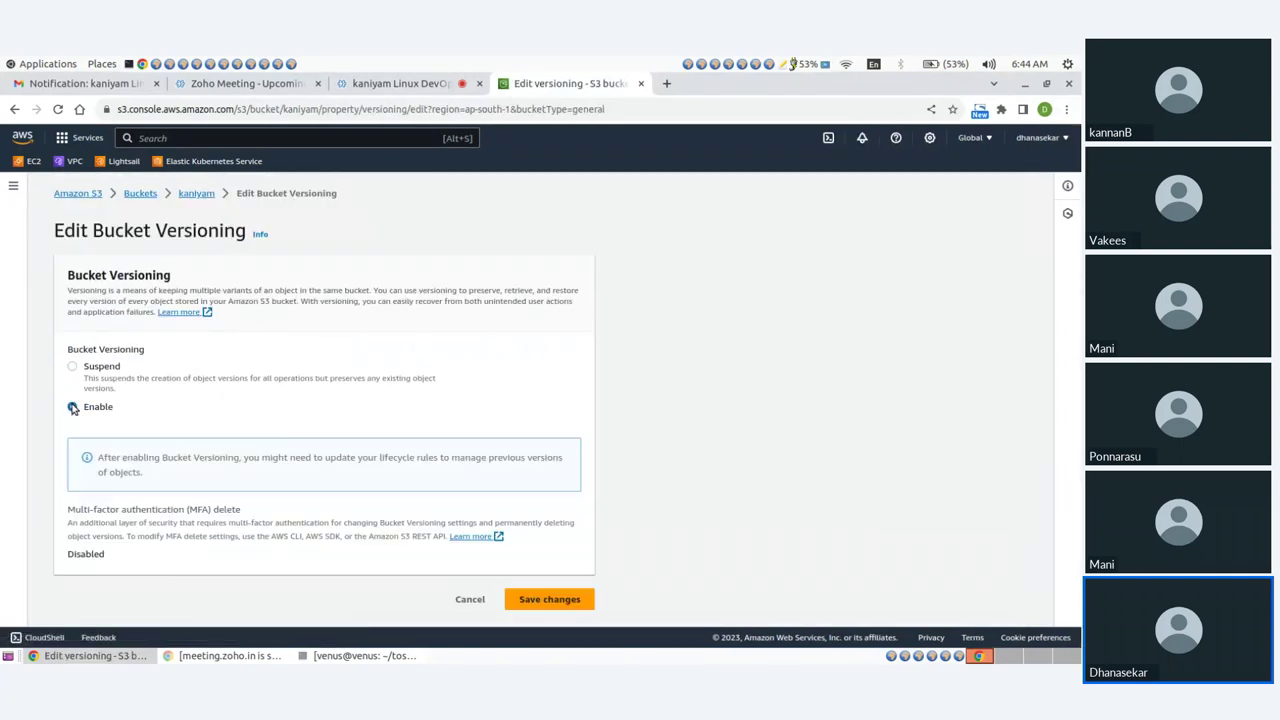
pyautogui.click(547, 600)
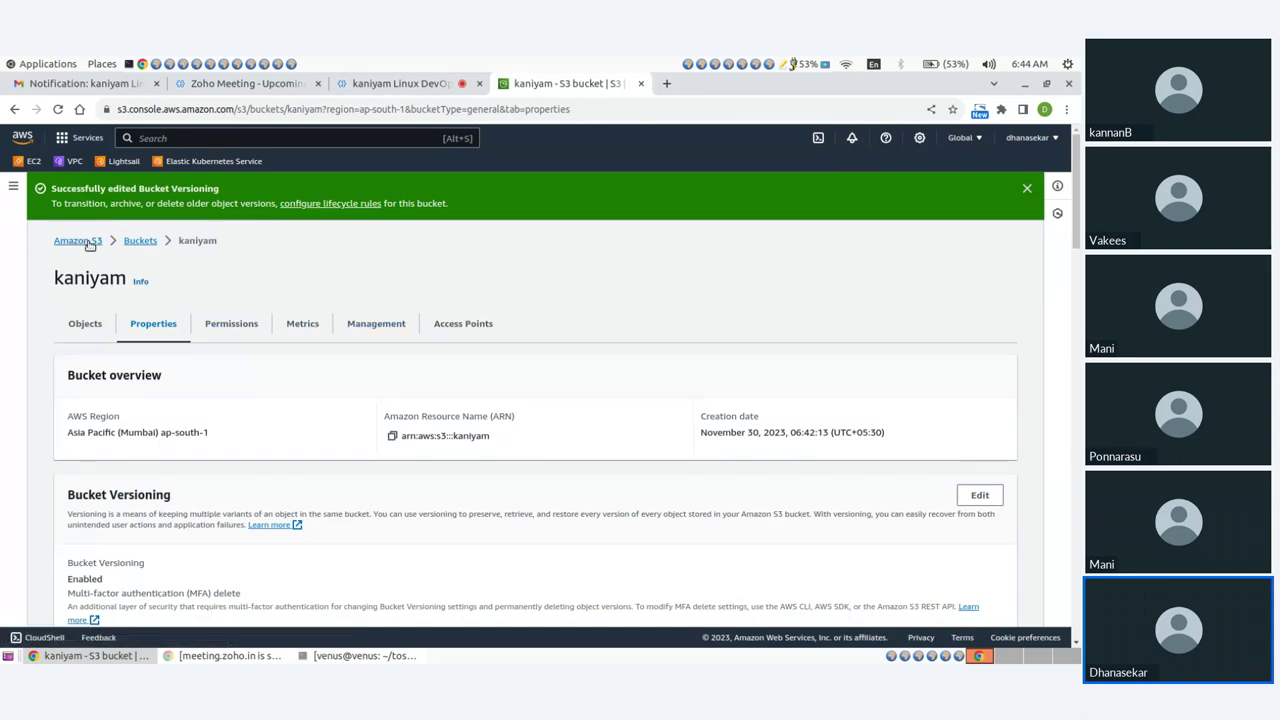
# Step: Look through the kaniyam bucket's management and properties settings to find the static website hosting option
pyautogui.click(373, 324)
pyautogui.scroll(-5, 307, 349)
pyautogui.scroll(5, 307, 349)
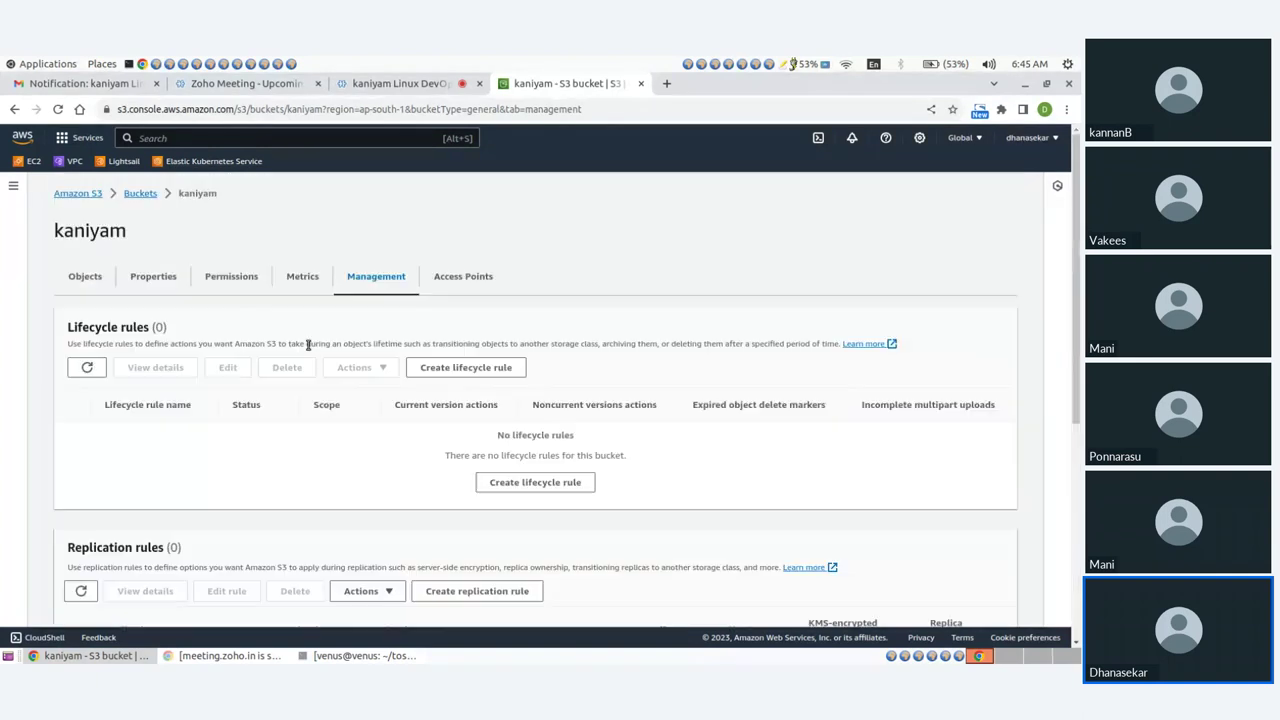
pyautogui.click(165, 280)
pyautogui.scroll(-15, 180, 300)
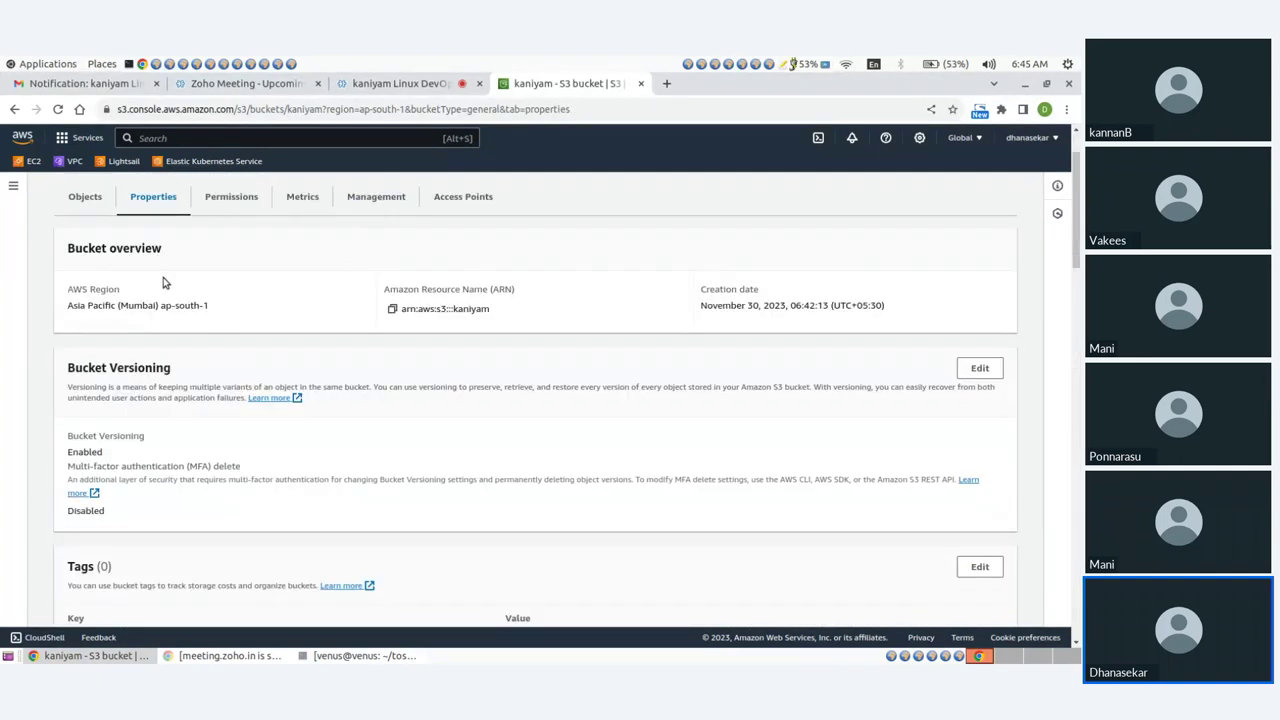
pyautogui.scroll(15, 193, 318)
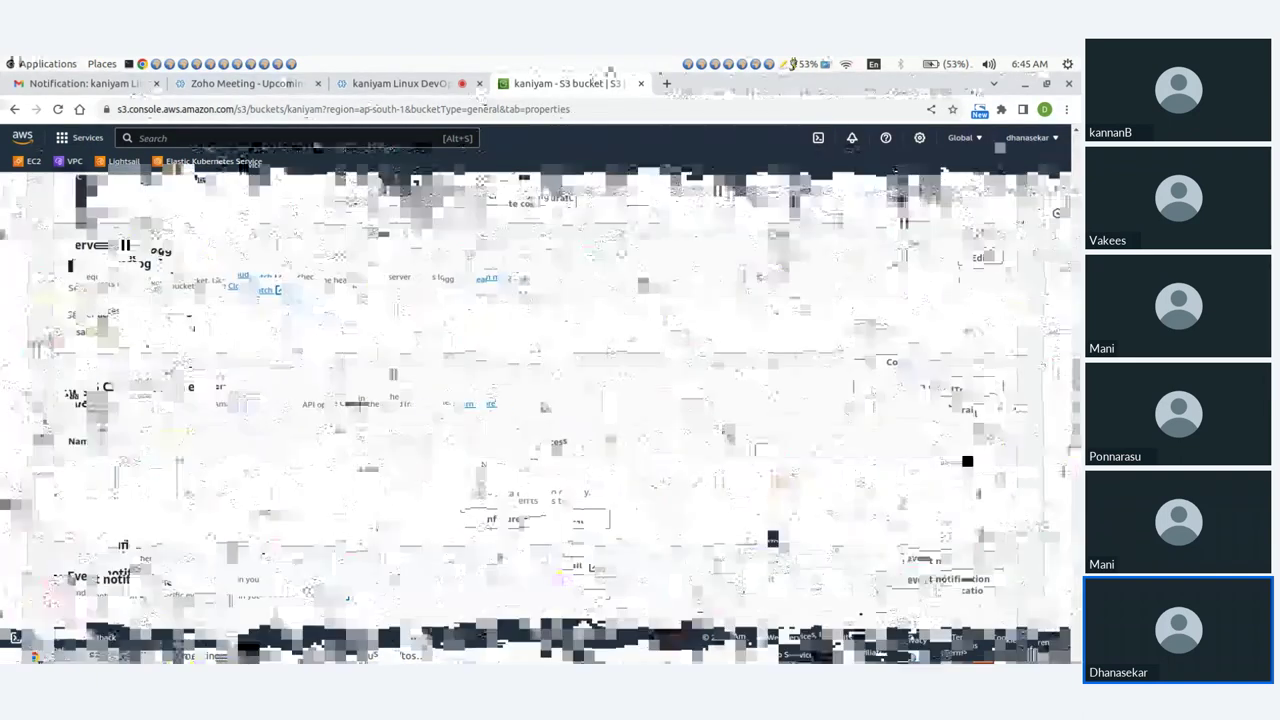
pyautogui.scroll(-15, 343, 423)
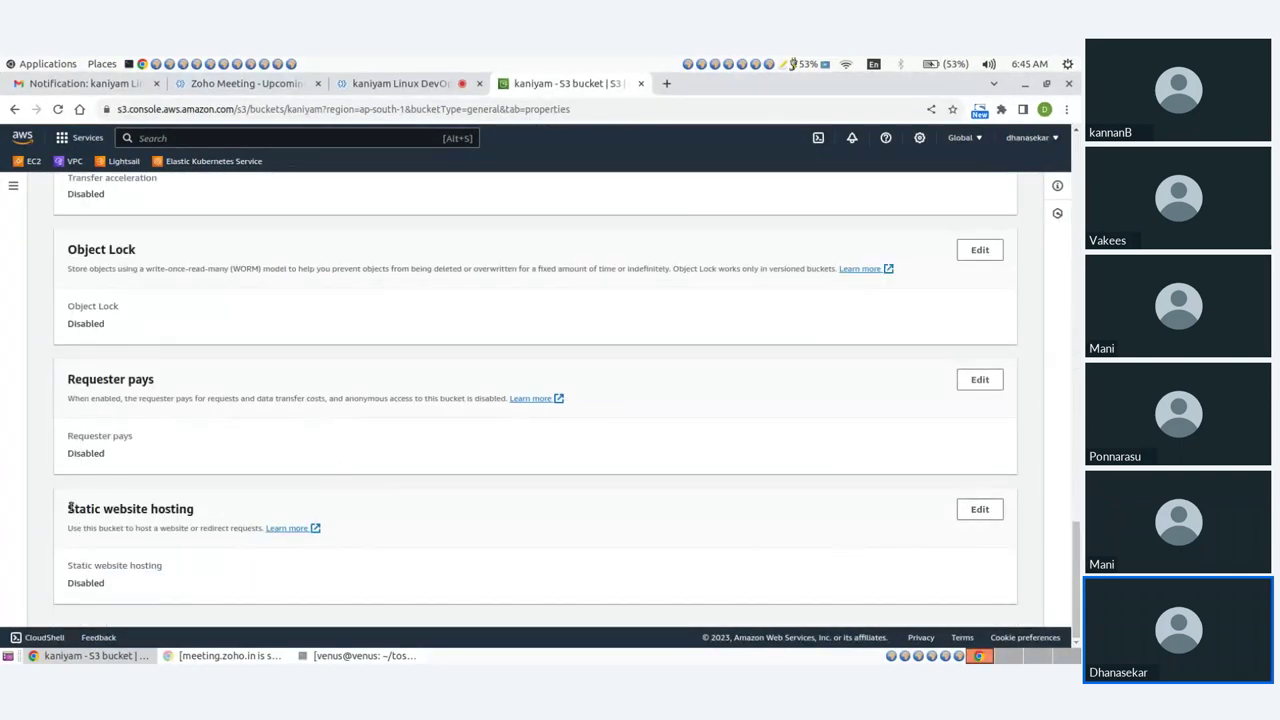
# Step: Enable static website hosting for the kaniyam bucket with index.html as the index document, and save the changes
pyautogui.moveTo(70, 508); pyautogui.dragTo(334, 511)
pyautogui.click(780, 535)
pyautogui.click(980, 511)
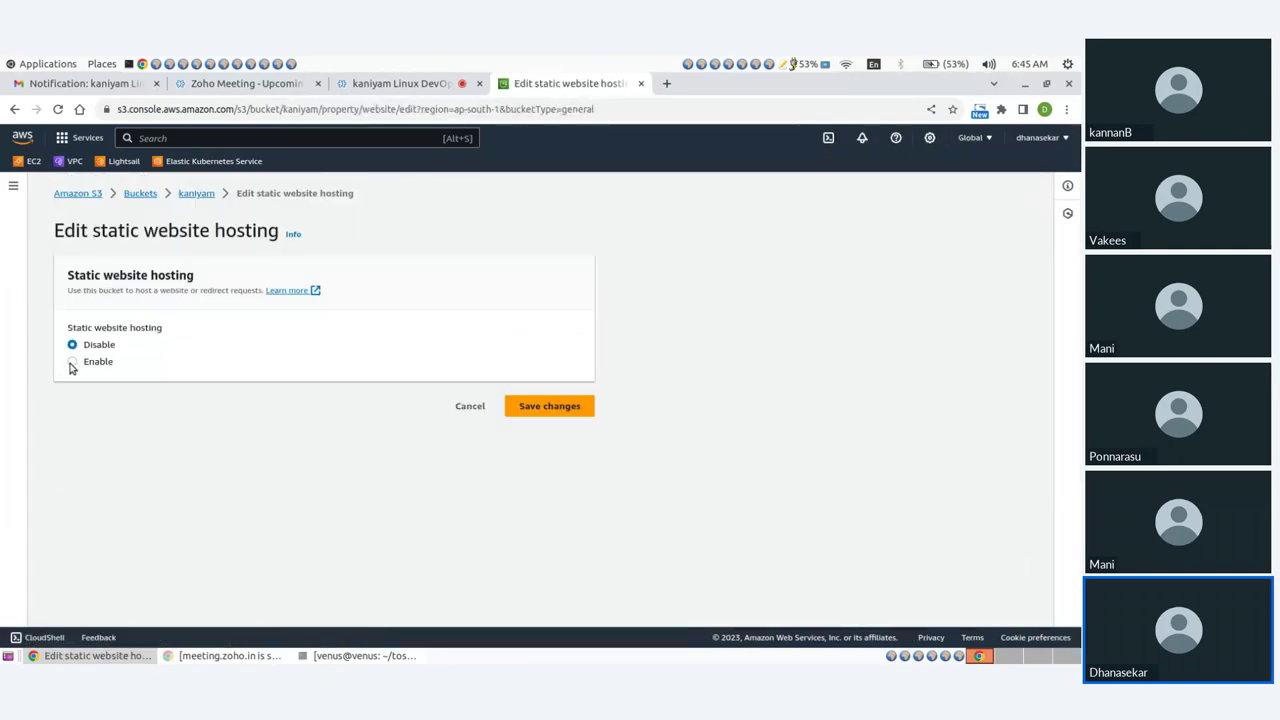
pyautogui.click(71, 363)
pyautogui.scroll(-3, 247, 436)
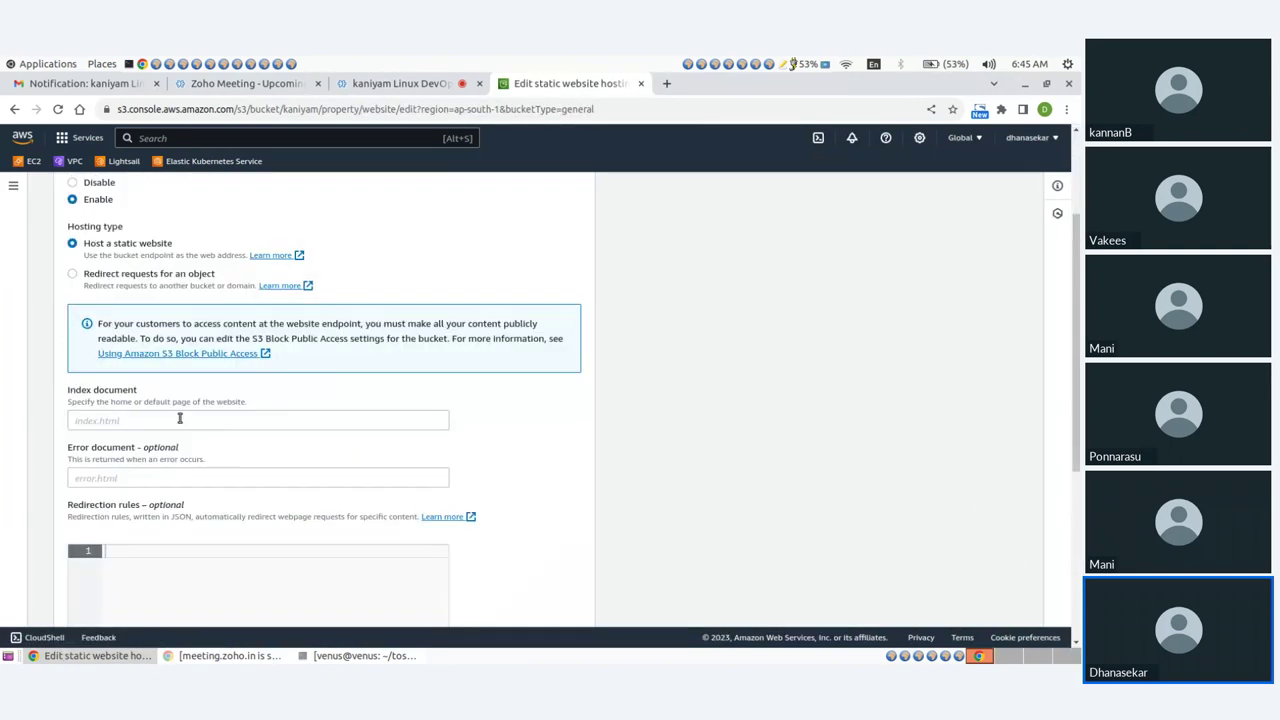
pyautogui.click(115, 420)
pyautogui.write('inde')
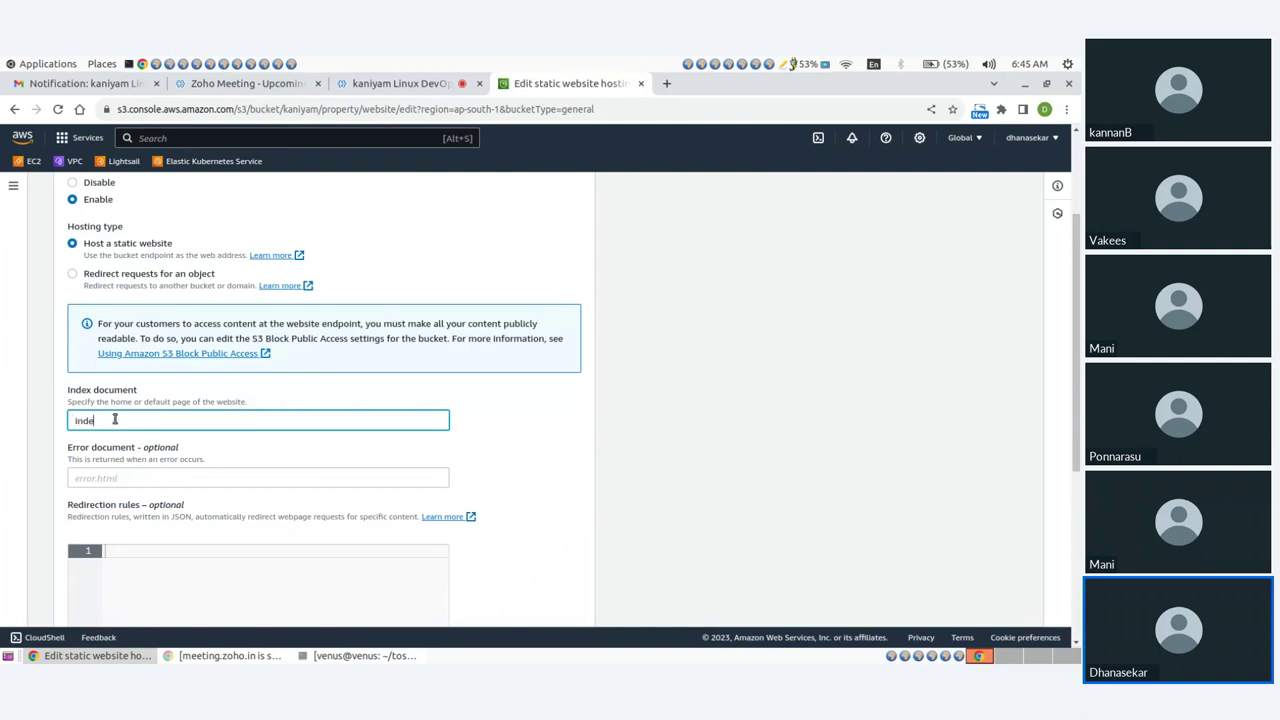
pyautogui.write('x.html')
pyautogui.scroll(-5, 459, 444)
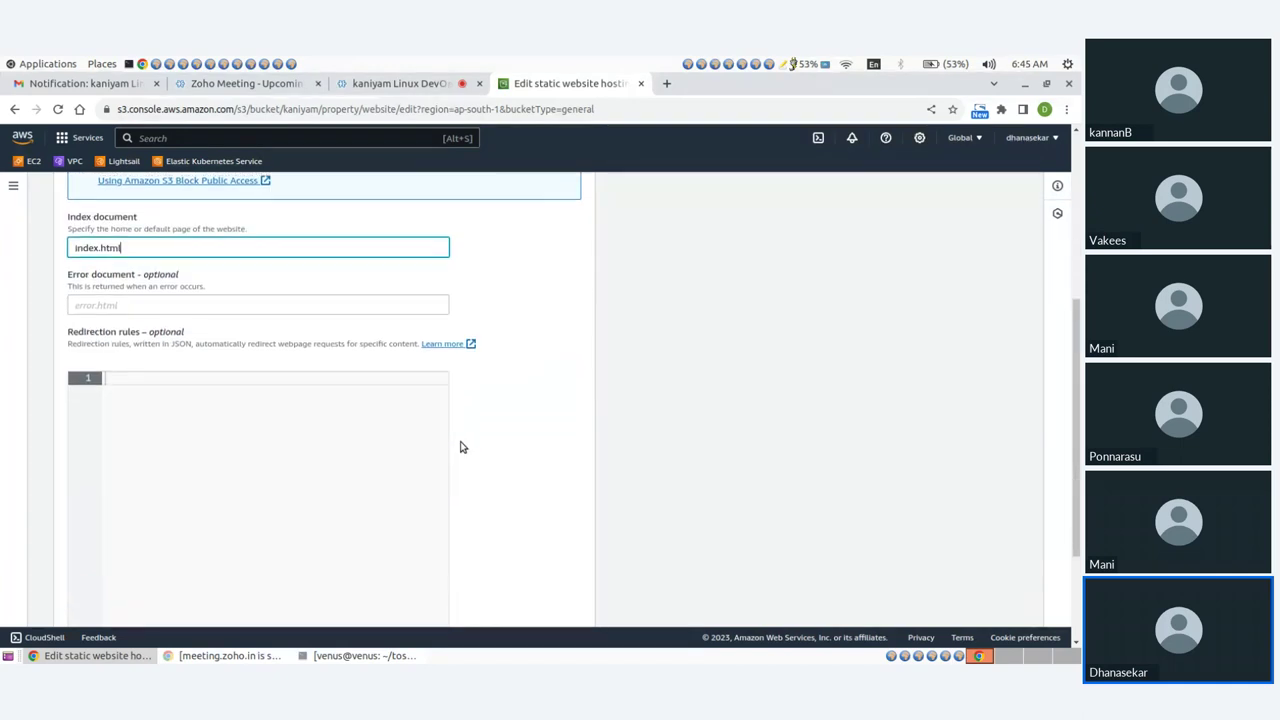
pyautogui.click(541, 604)
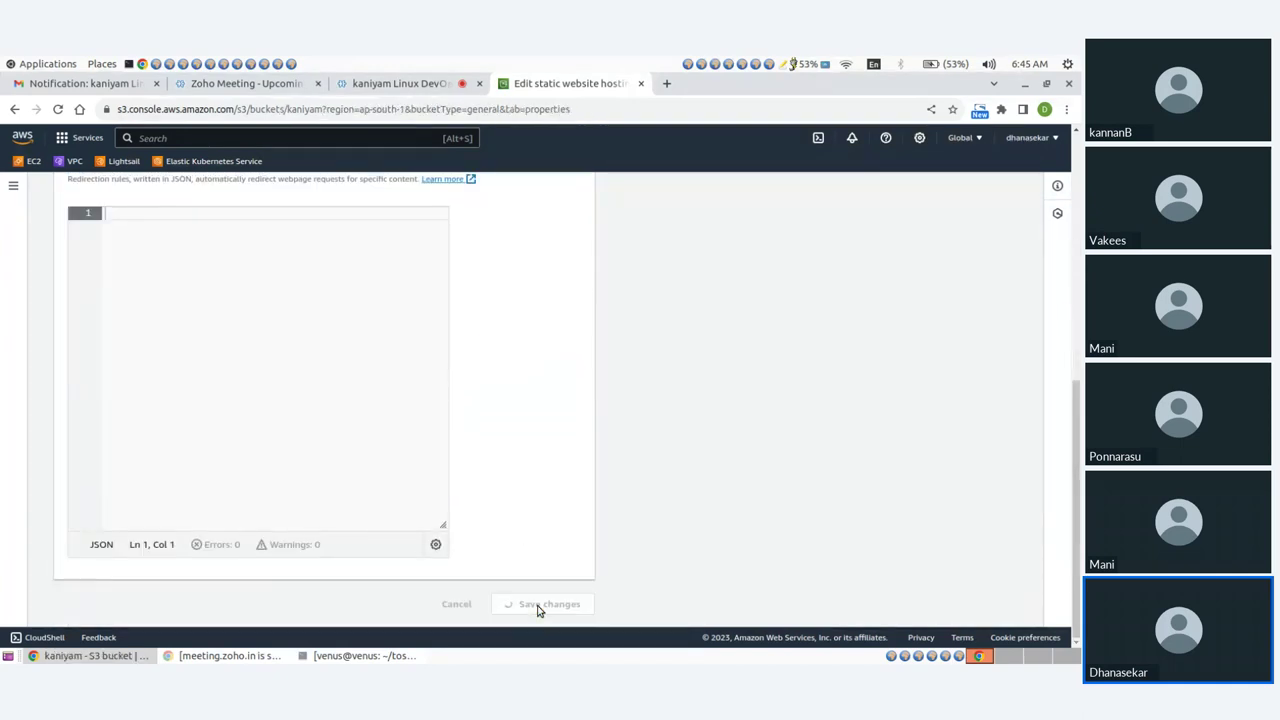
pyautogui.scroll(-2, 410, 461)
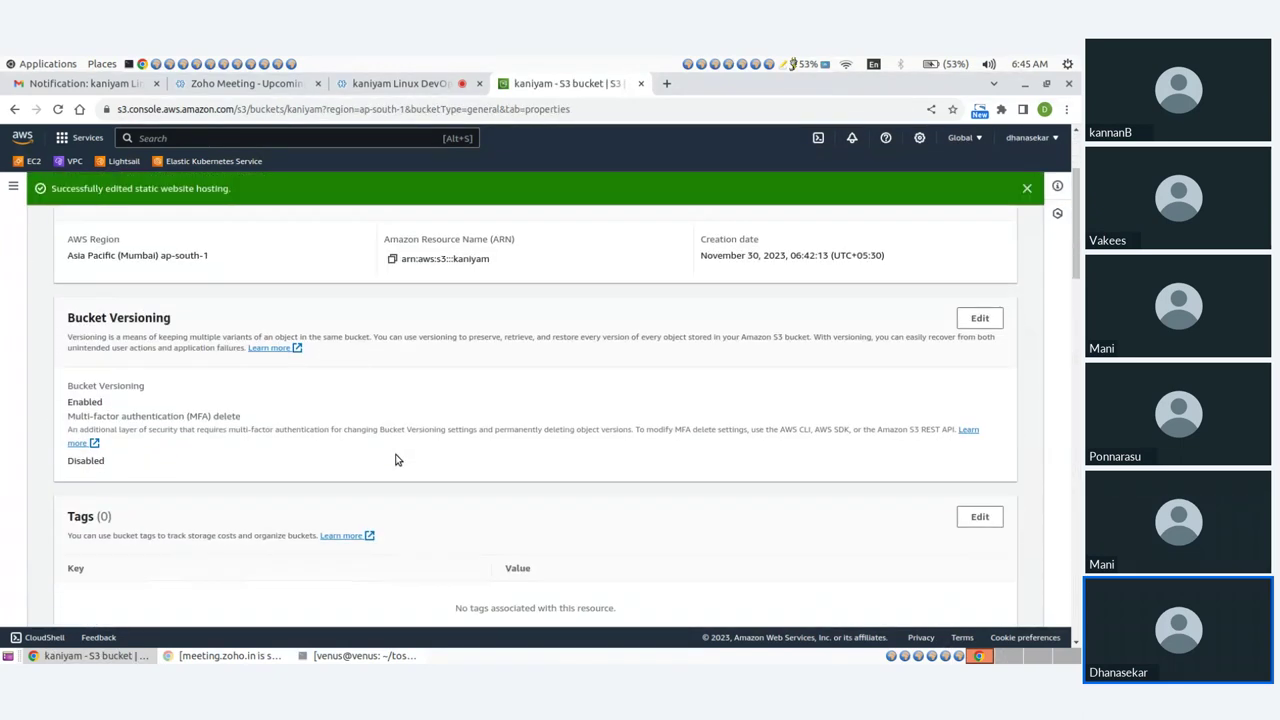
pyautogui.scroll(-15, 395, 459)
pyautogui.scroll(20, 395, 459)
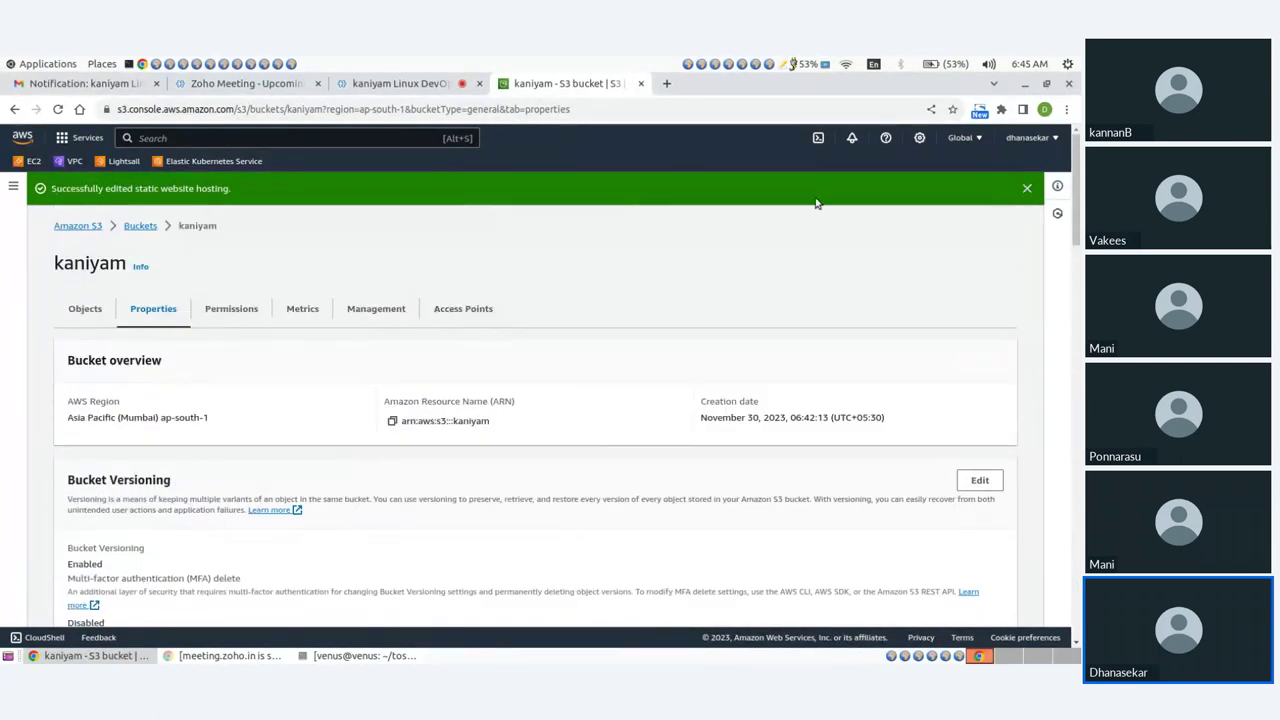
# Step: Go back through the bucket list to the kaniyam bucket and open the details of index.html in its tossconf22 folder
pyautogui.click(140, 195)
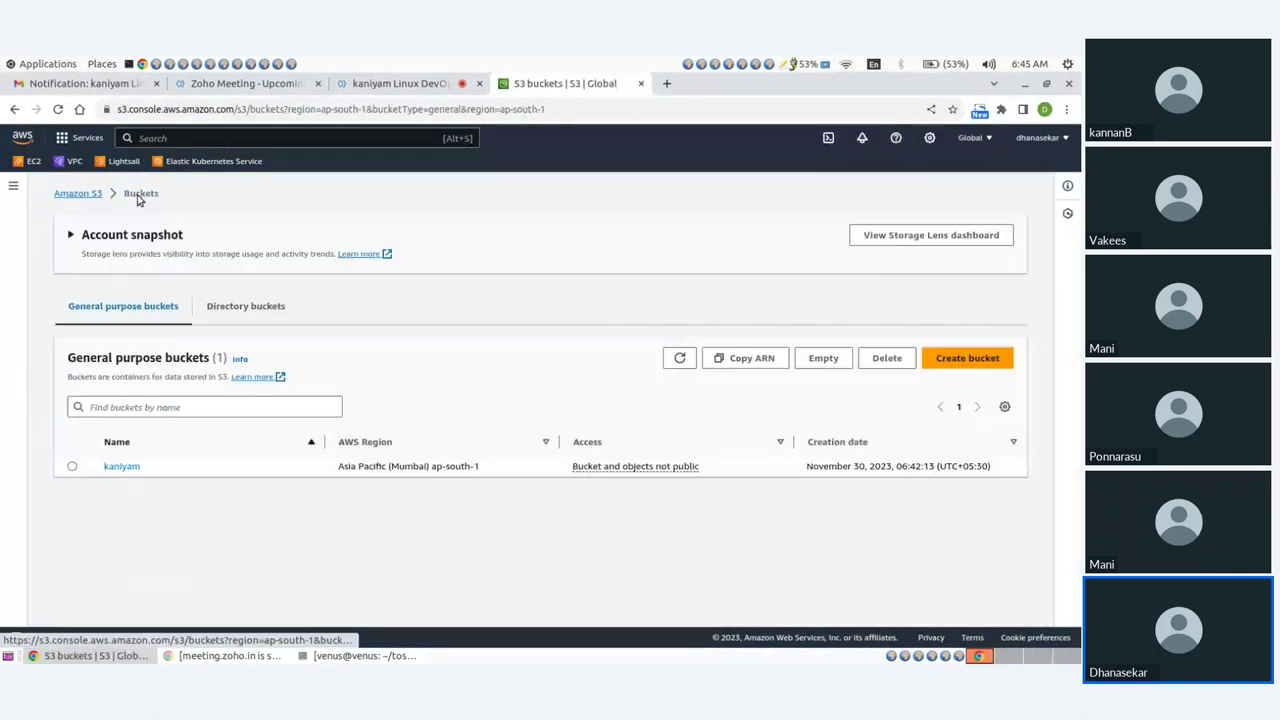
pyautogui.click(72, 466)
pyautogui.click(118, 467)
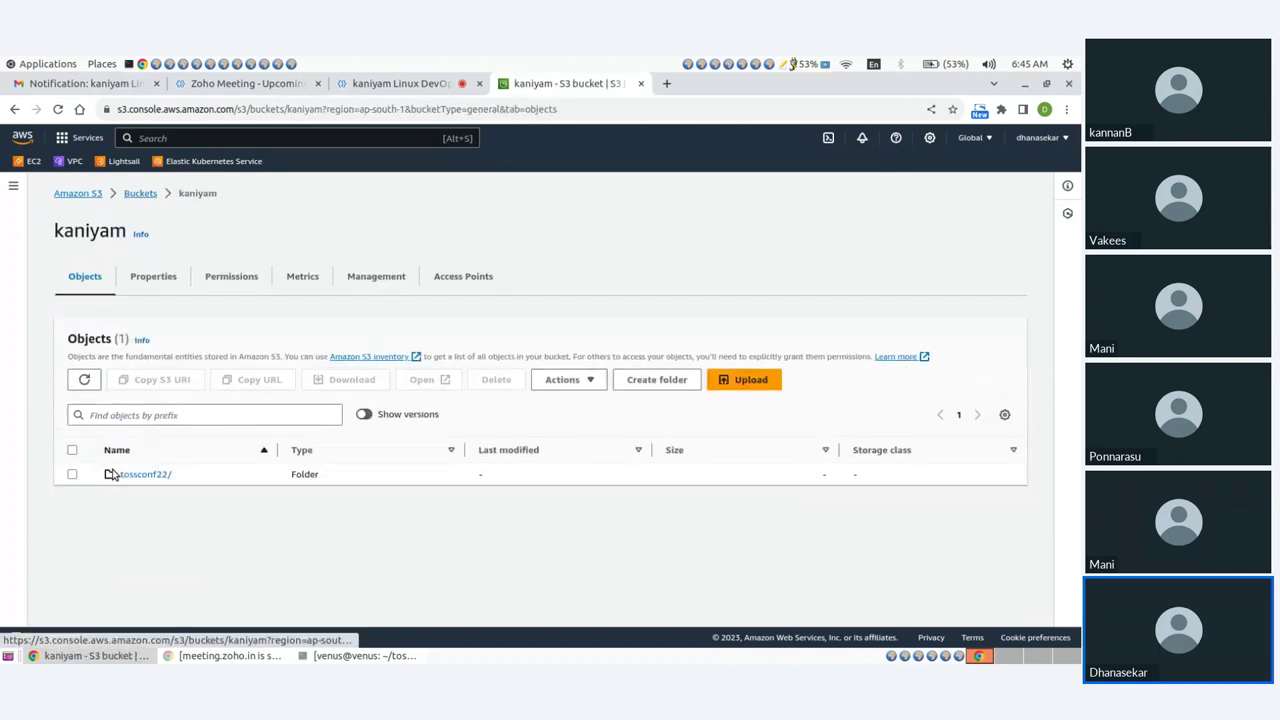
pyautogui.click(127, 474)
pyautogui.scroll(-5, 141, 482)
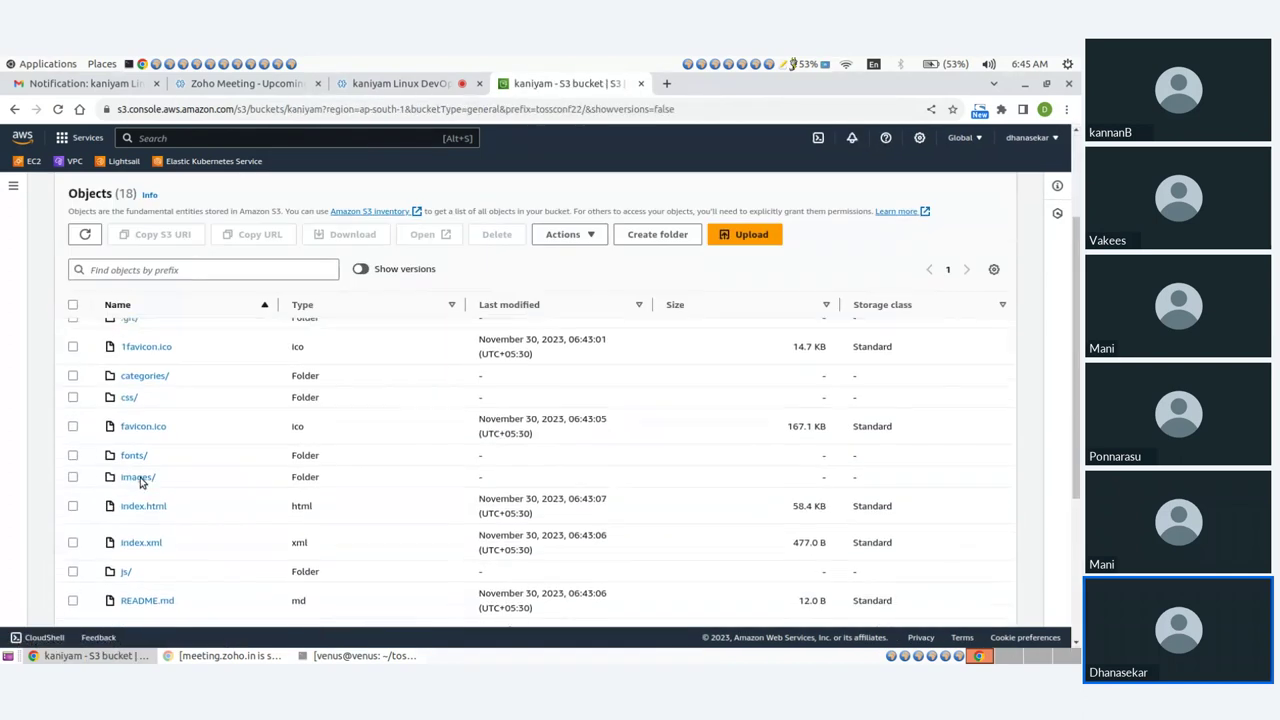
pyautogui.scroll(-2, 141, 482)
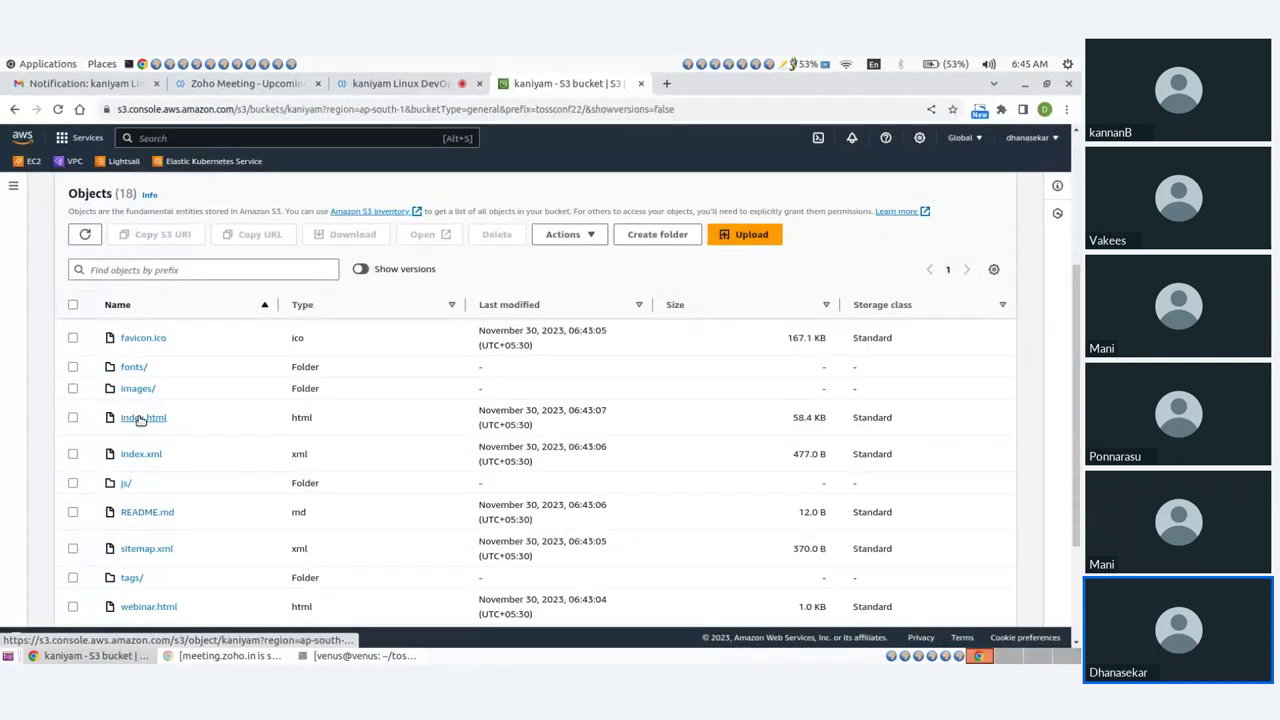
pyautogui.click(143, 420)
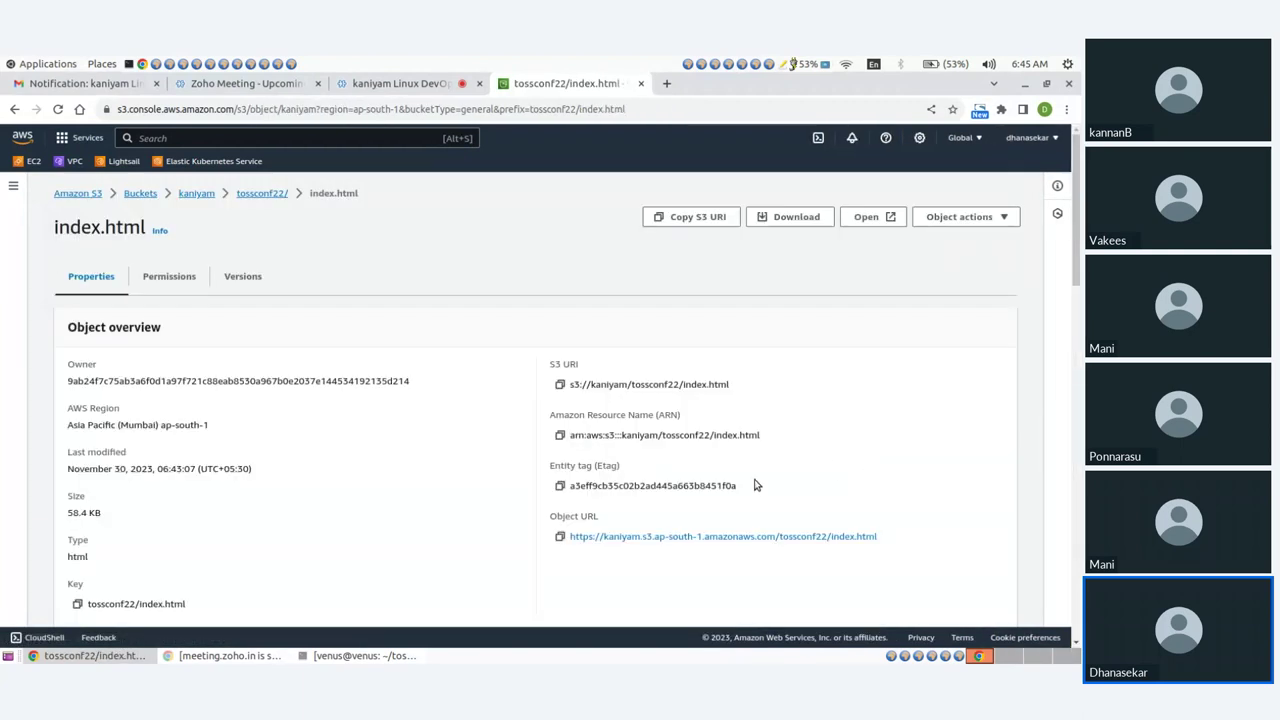
# Step: Copy the object URL of index.html, load it in a new browser tab and highlight the returned page text
pyautogui.scroll(-3, 585, 402)
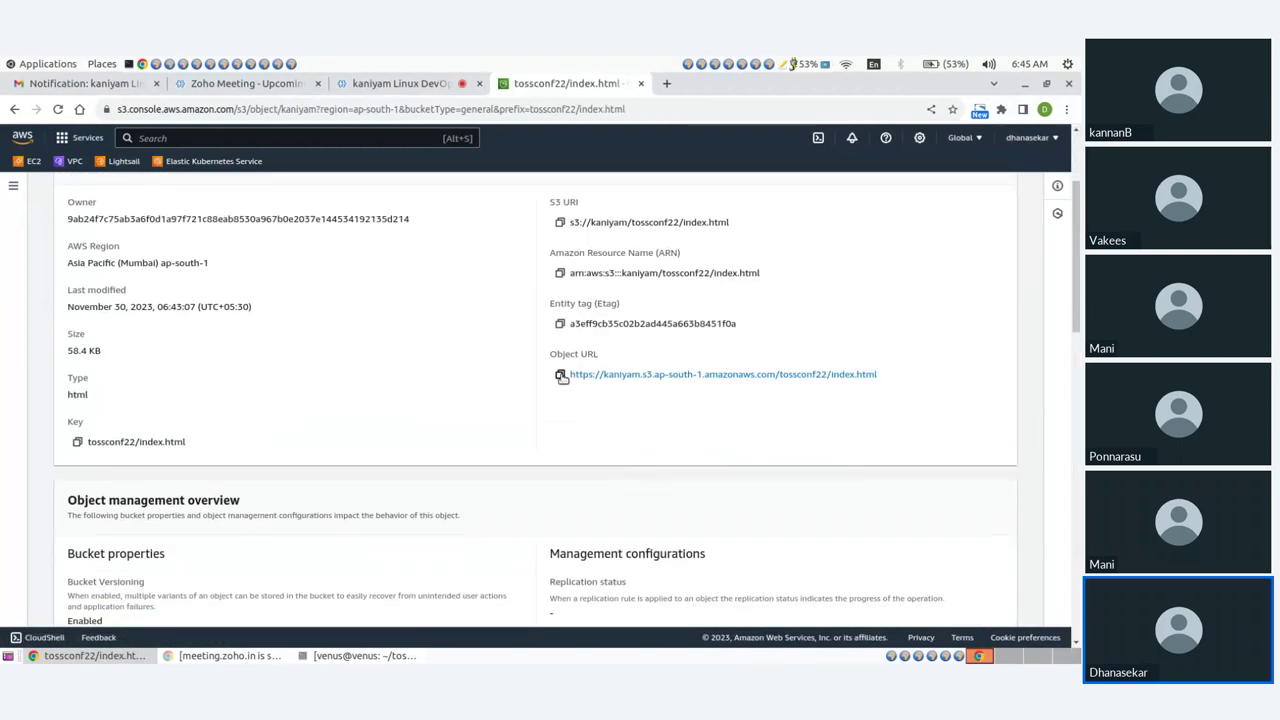
pyautogui.click(561, 375)
pyautogui.click(666, 84)
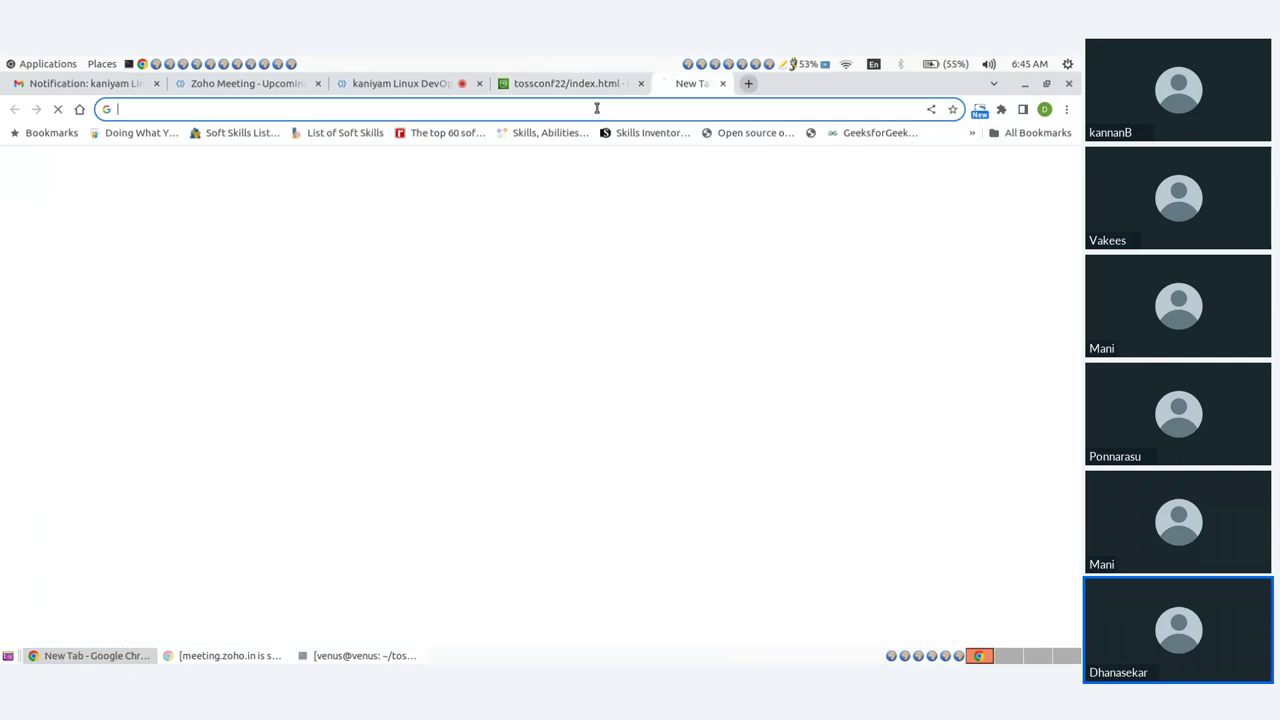
pyautogui.hotkey('ctrl', 'v')
pyautogui.press('Return')
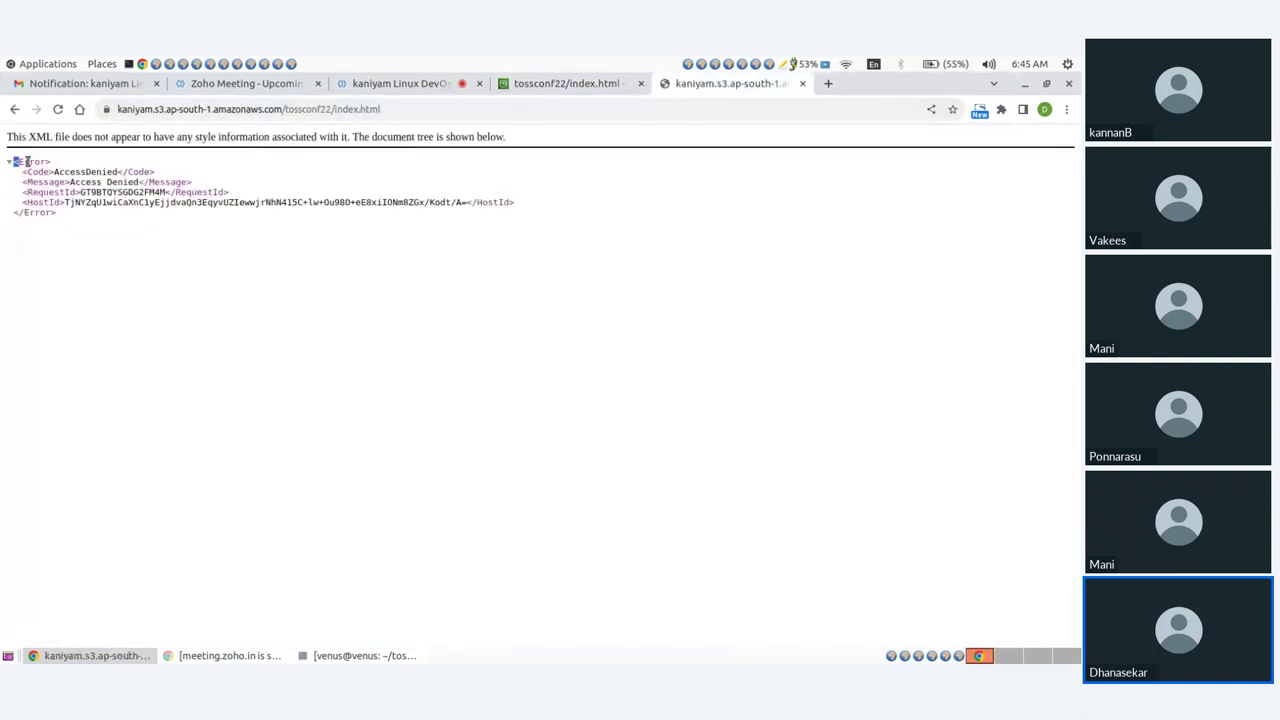
pyautogui.moveTo(14, 161); pyautogui.dragTo(172, 222)
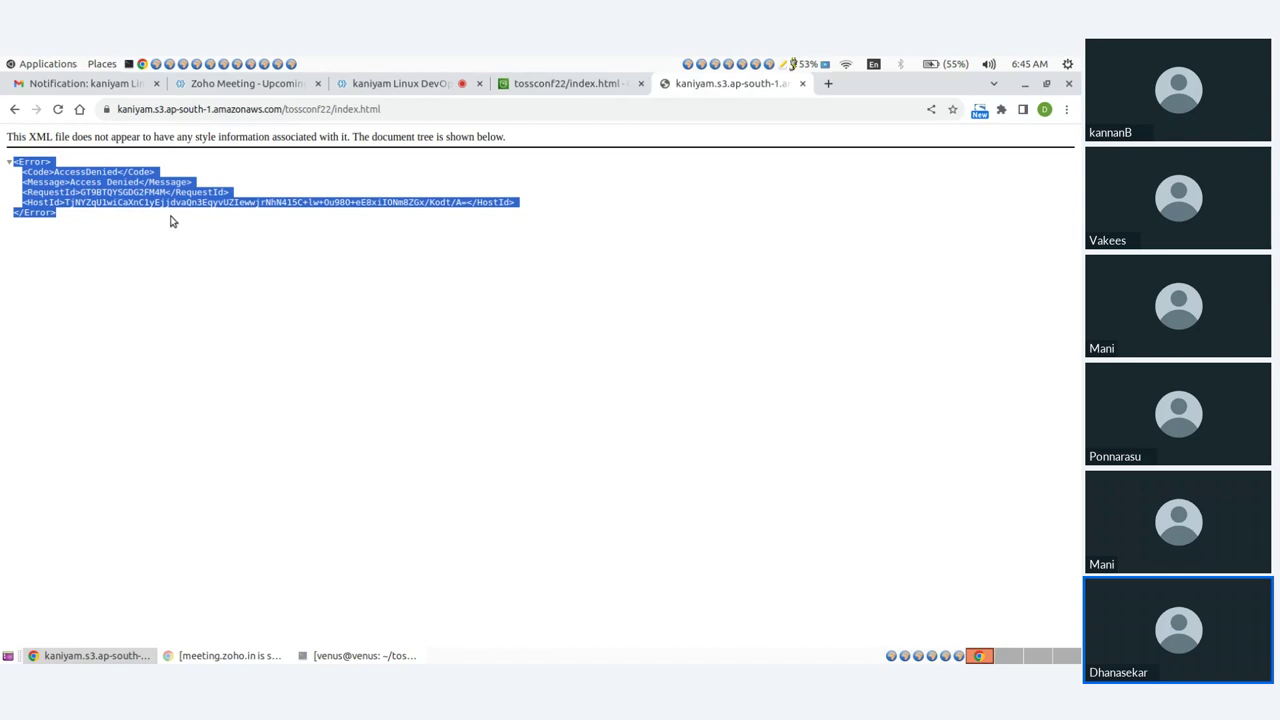
# Step: Return to the S3 console and go back through the bucket list to the kaniyam bucket's permissions settings
pyautogui.click(176, 222)
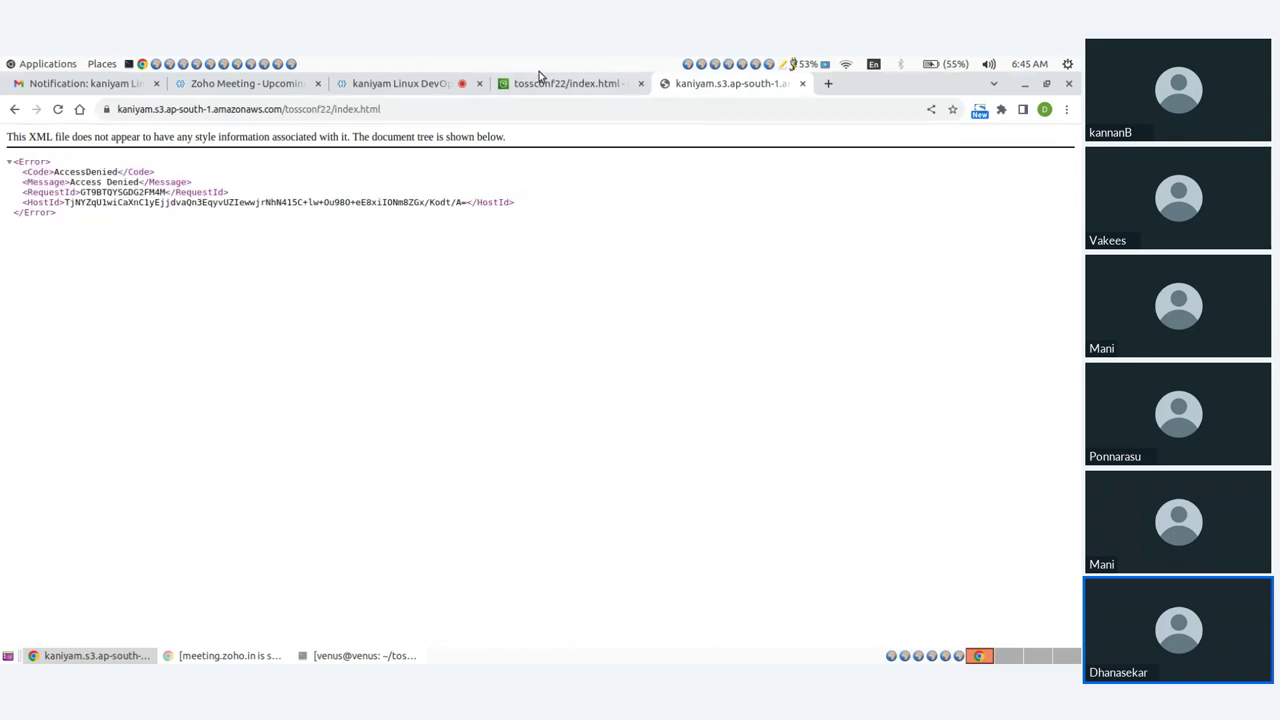
pyautogui.click(556, 83)
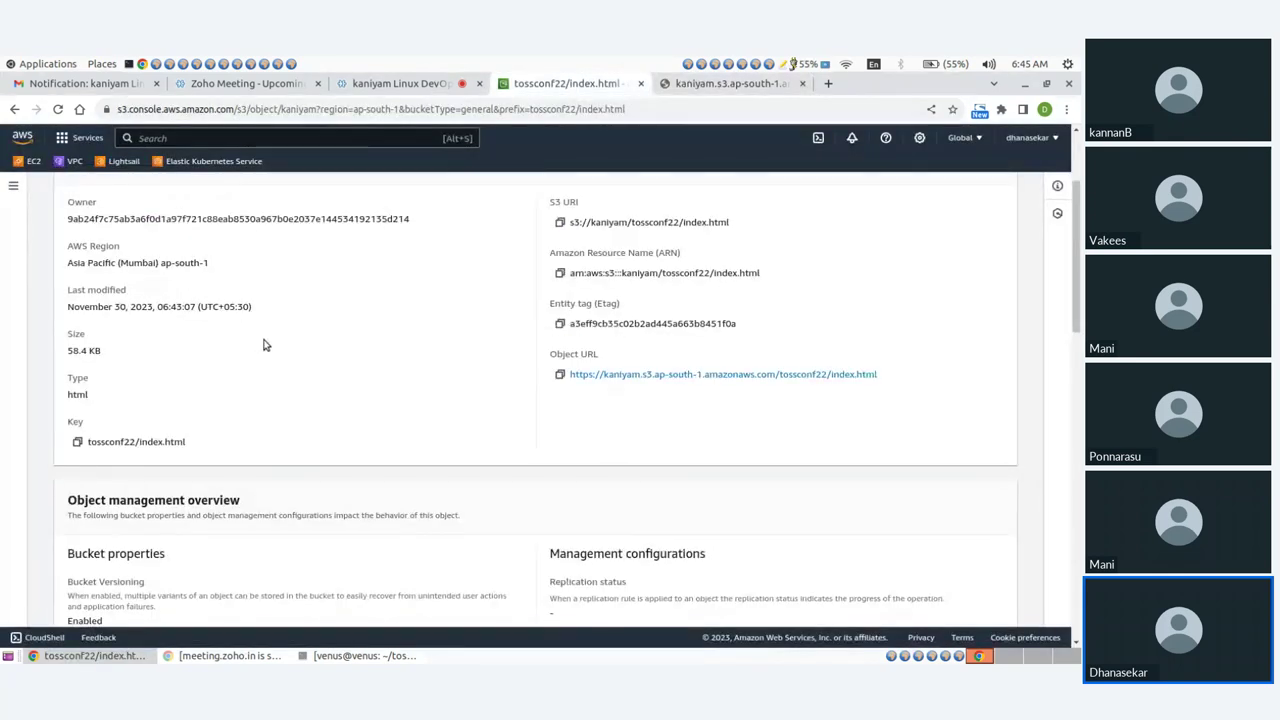
pyautogui.scroll(2, 265, 345)
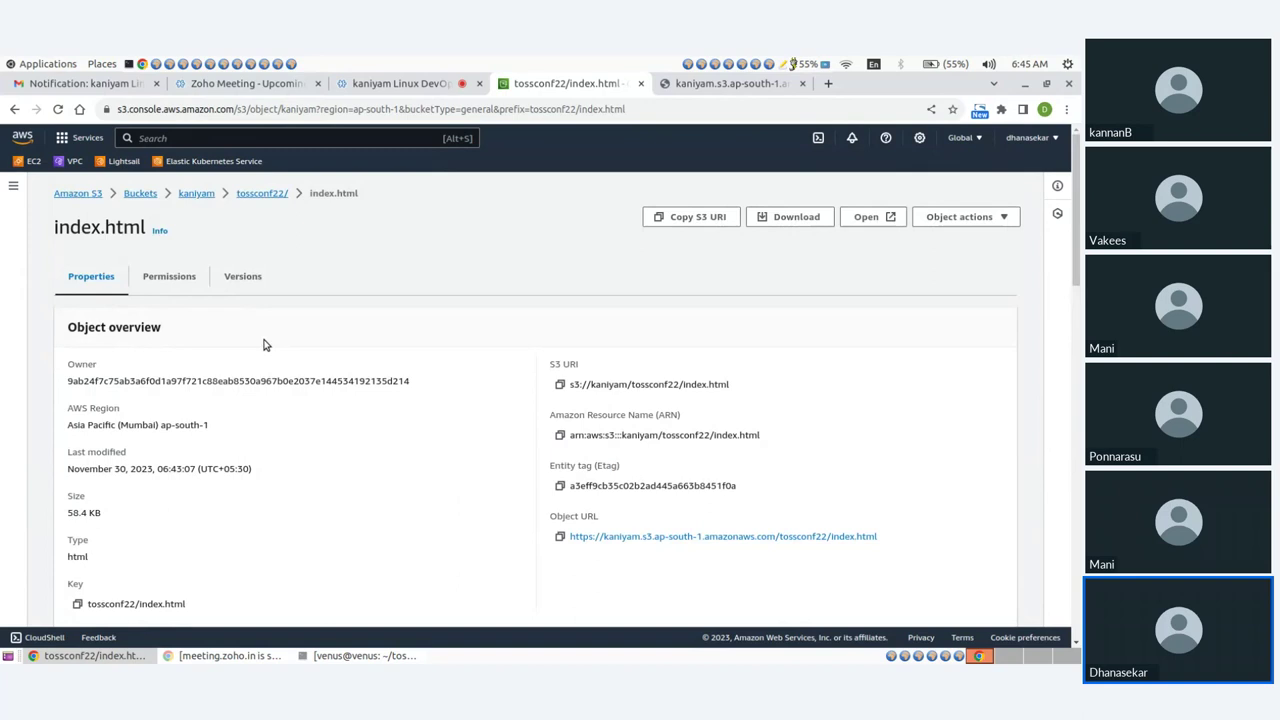
pyautogui.click(249, 197)
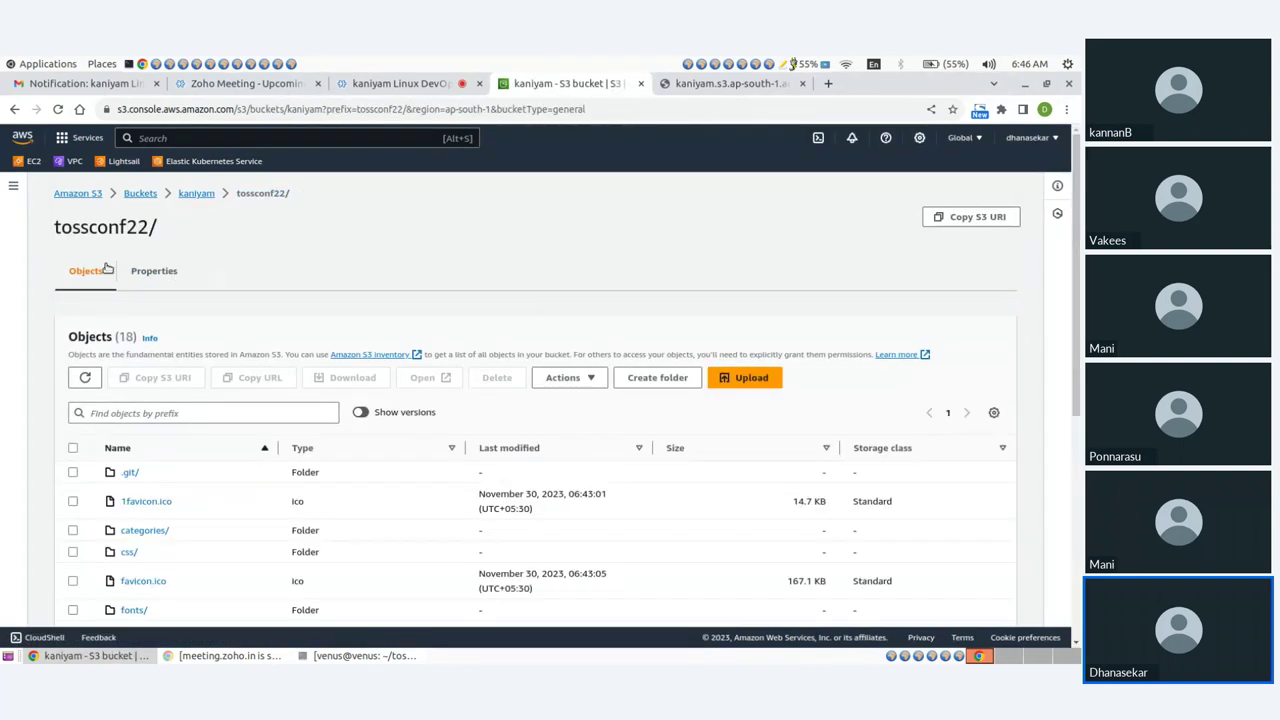
pyautogui.click(139, 196)
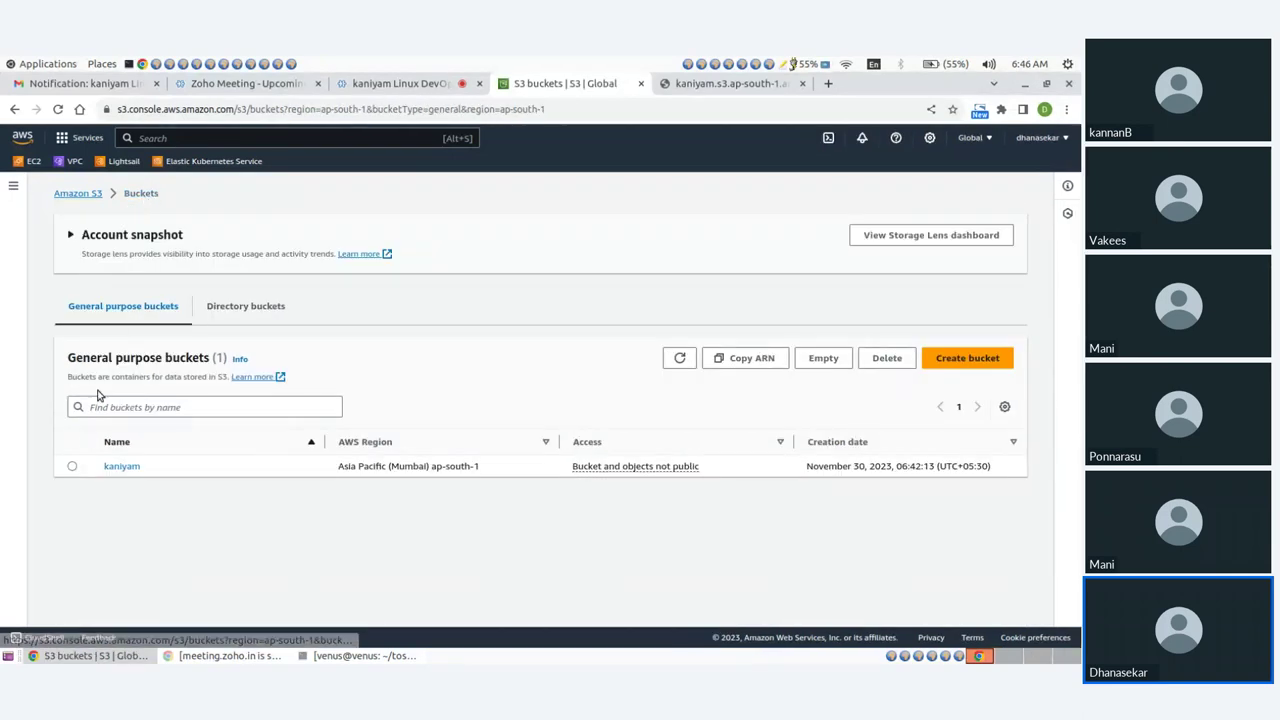
pyautogui.click(71, 467)
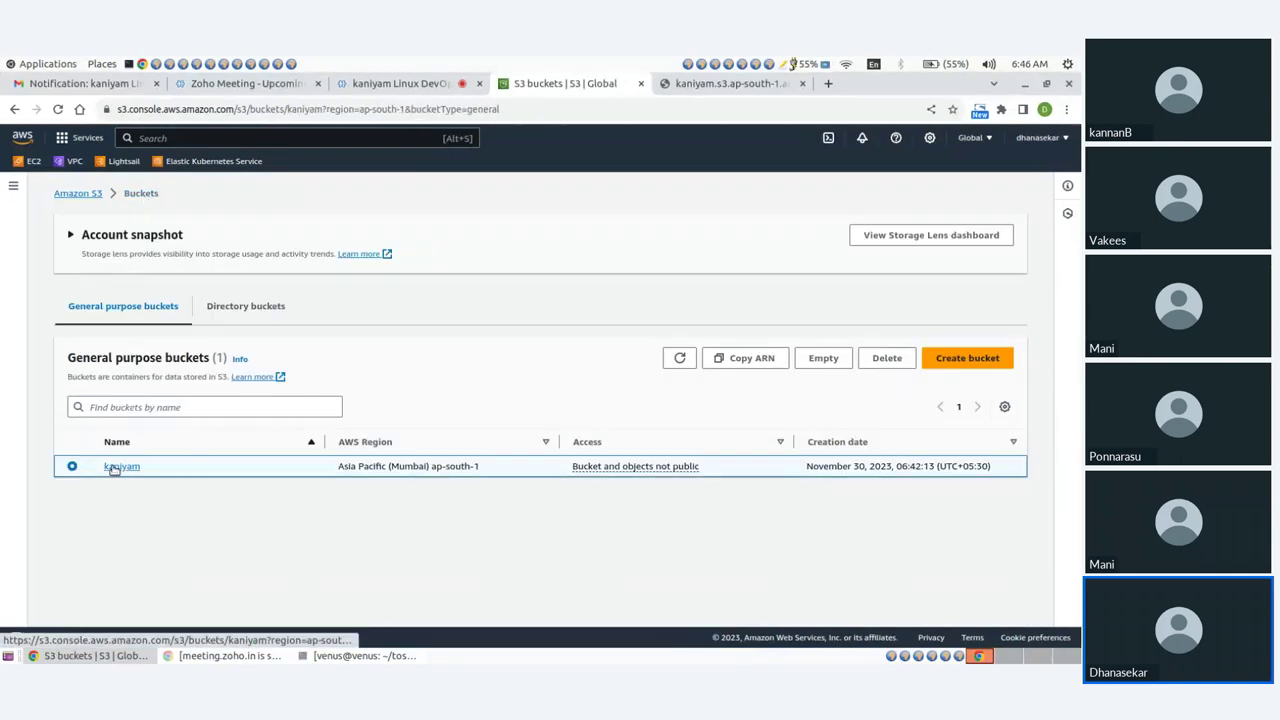
pyautogui.click(118, 467)
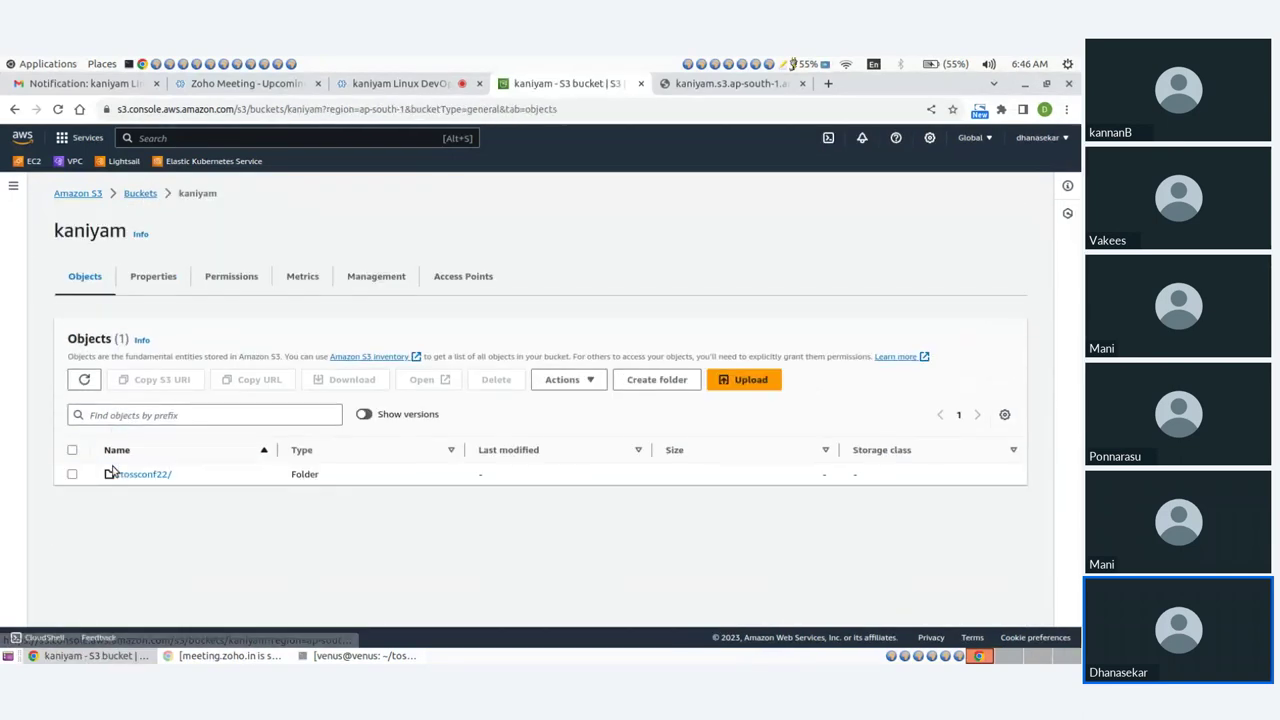
pyautogui.click(232, 277)
pyautogui.scroll(-1, 354, 380)
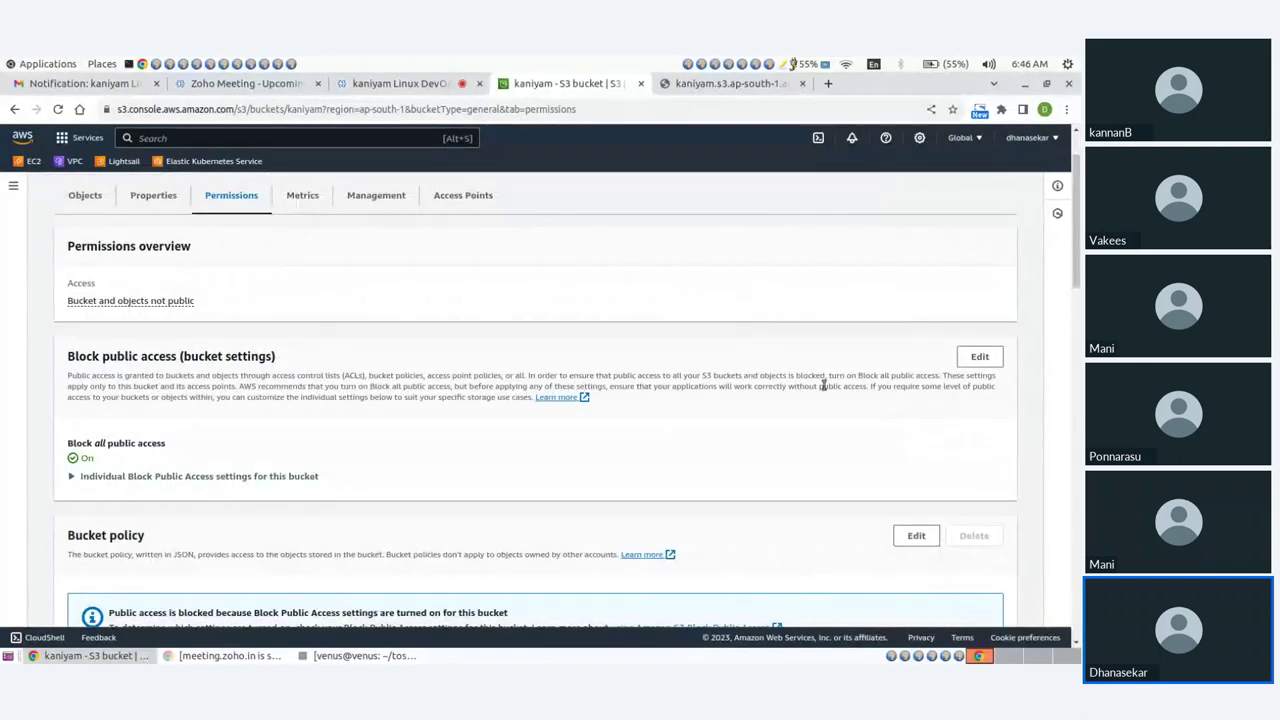
# Step: Turn off Block all public access for the kaniyam bucket, save the changes and confirm them by entering confirm
pyautogui.click(980, 358)
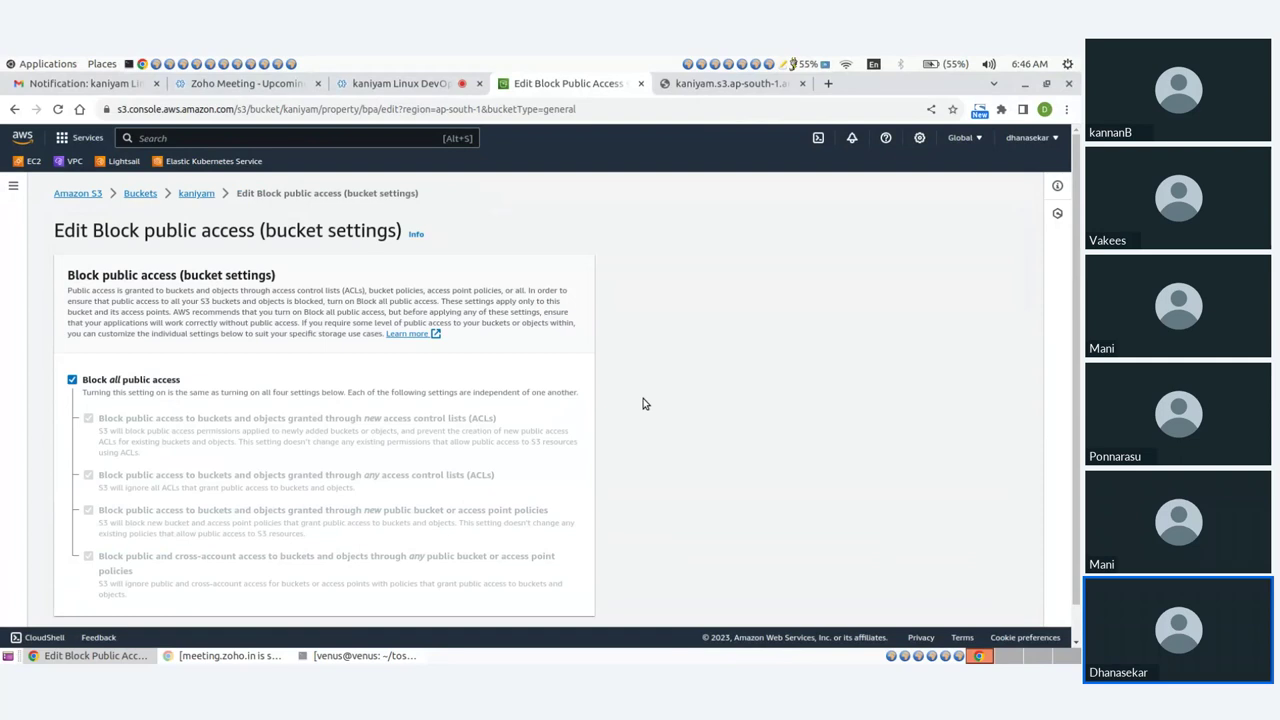
pyautogui.click(72, 379)
pyautogui.scroll(-1, 313, 387)
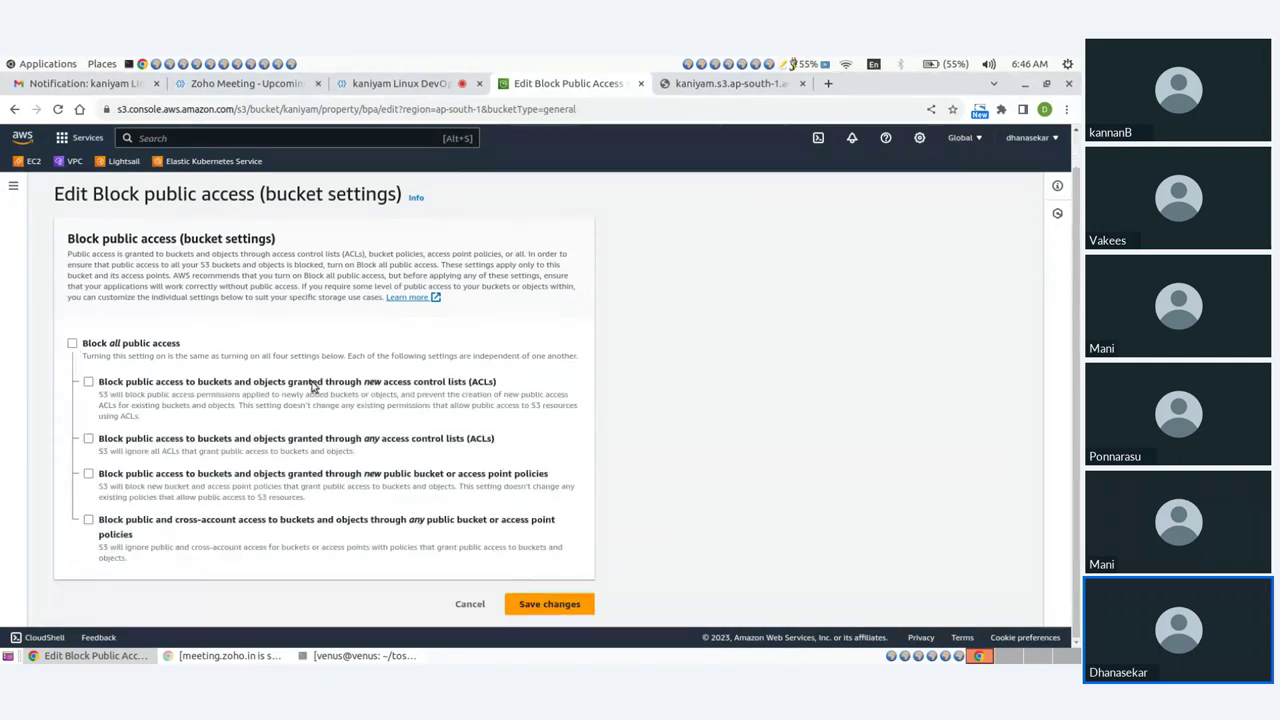
pyautogui.click(533, 605)
pyautogui.click(399, 435)
pyautogui.write('confir')
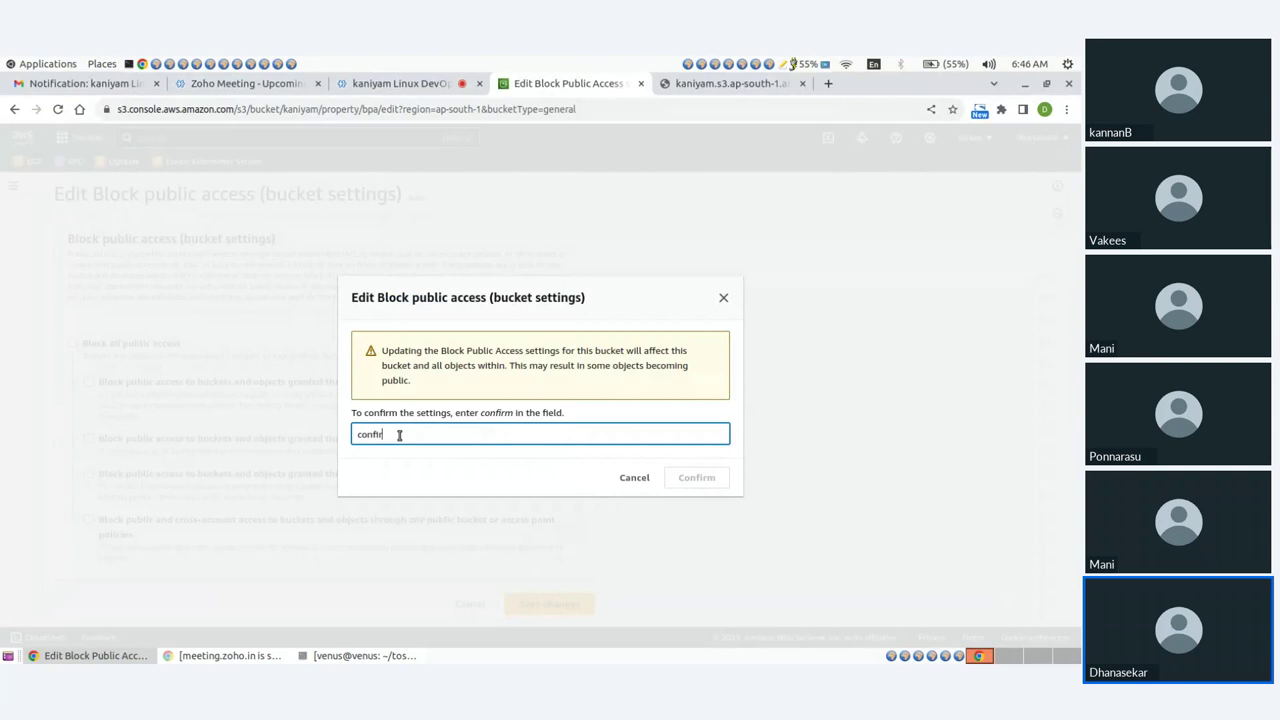
pyautogui.write('m')
pyautogui.click(695, 478)
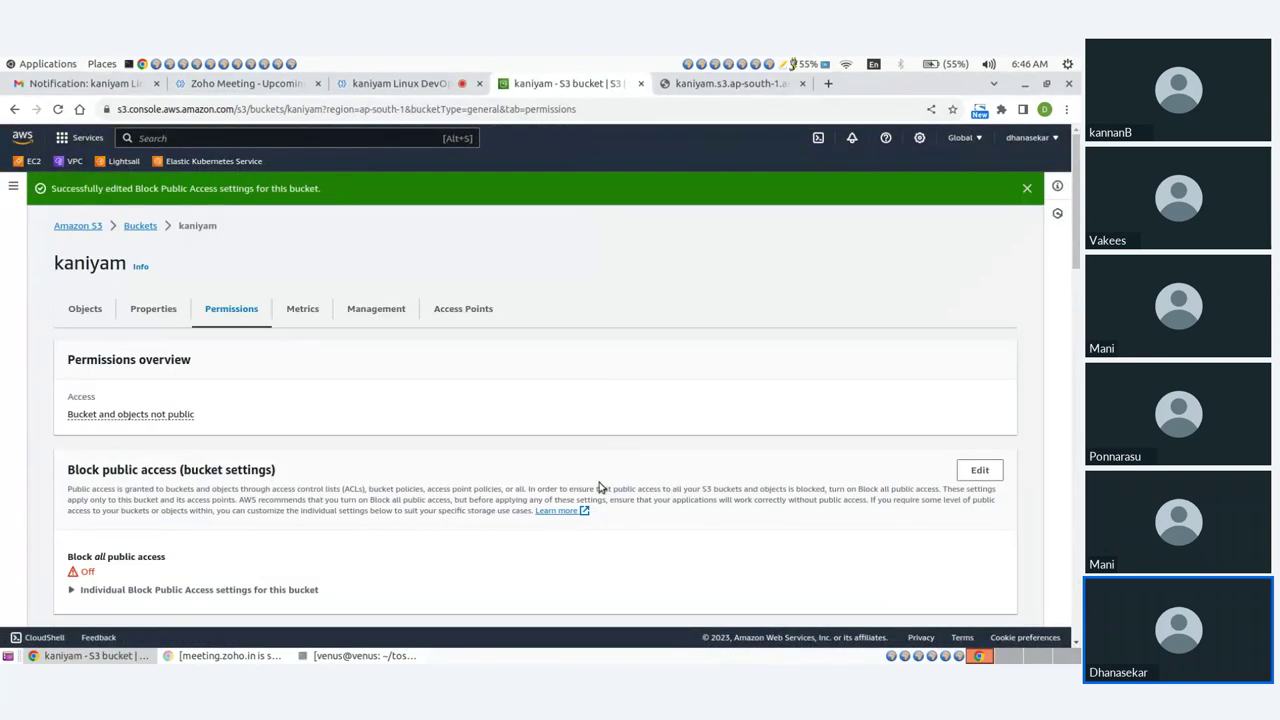
# Step: Reload the index.html object URL to test public access, and return to the kaniyam bucket's permissions
pyautogui.click(710, 84)
pyautogui.click(58, 109)
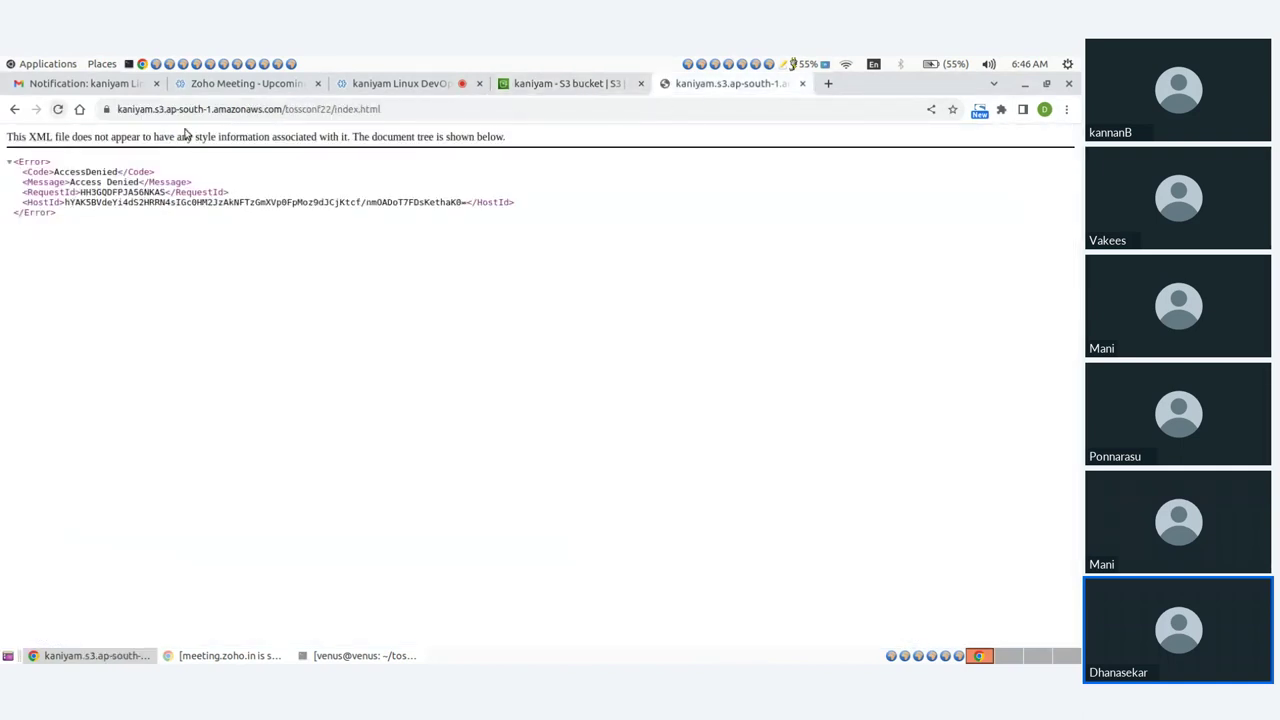
pyautogui.click(556, 86)
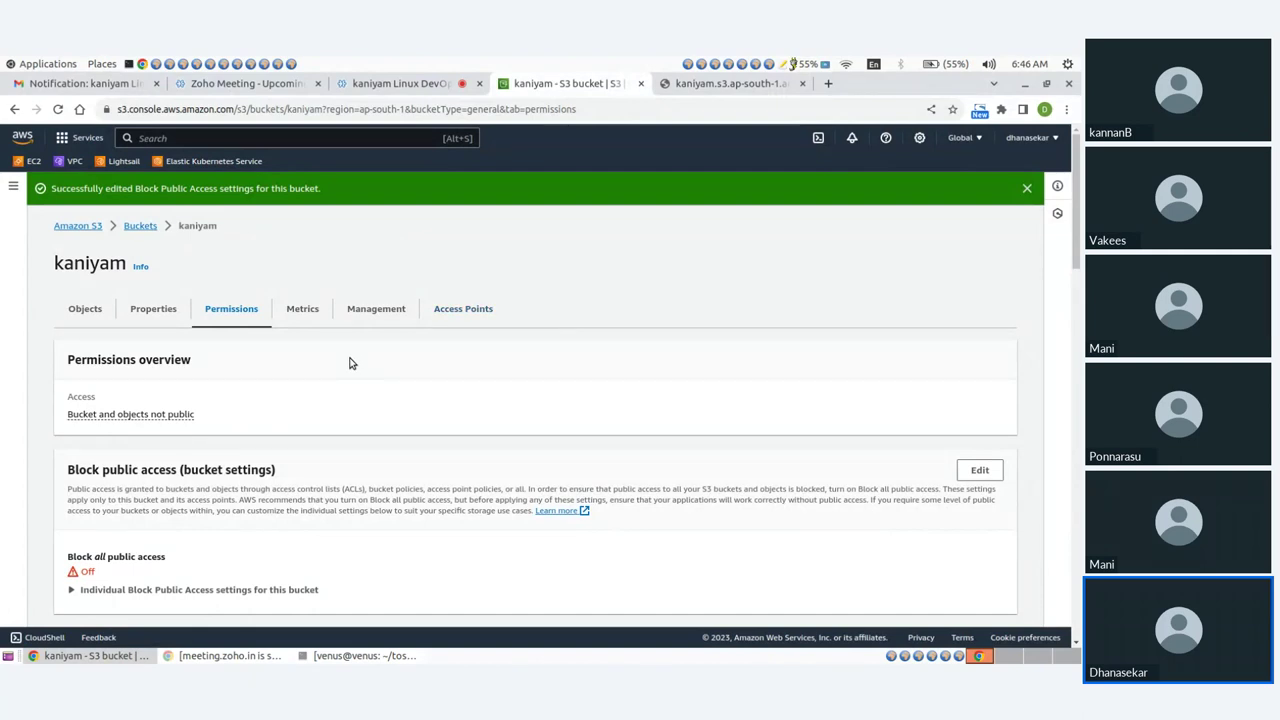
# Step: Set the bucket's Object Ownership to ACLs enabled with Bucket owner preferred, acknowledge that ACLs will be restored, and save
pyautogui.scroll(-5, 366, 420)
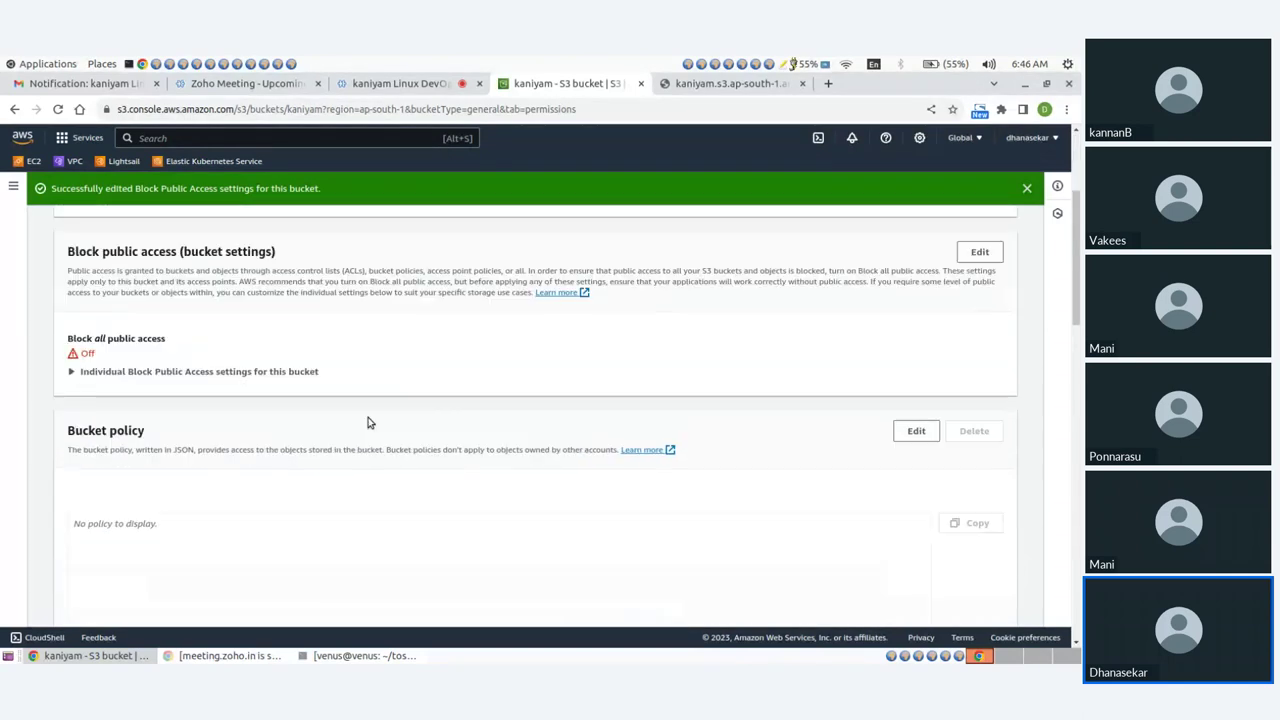
pyautogui.scroll(4, 366, 420)
pyautogui.scroll(-8, 368, 418)
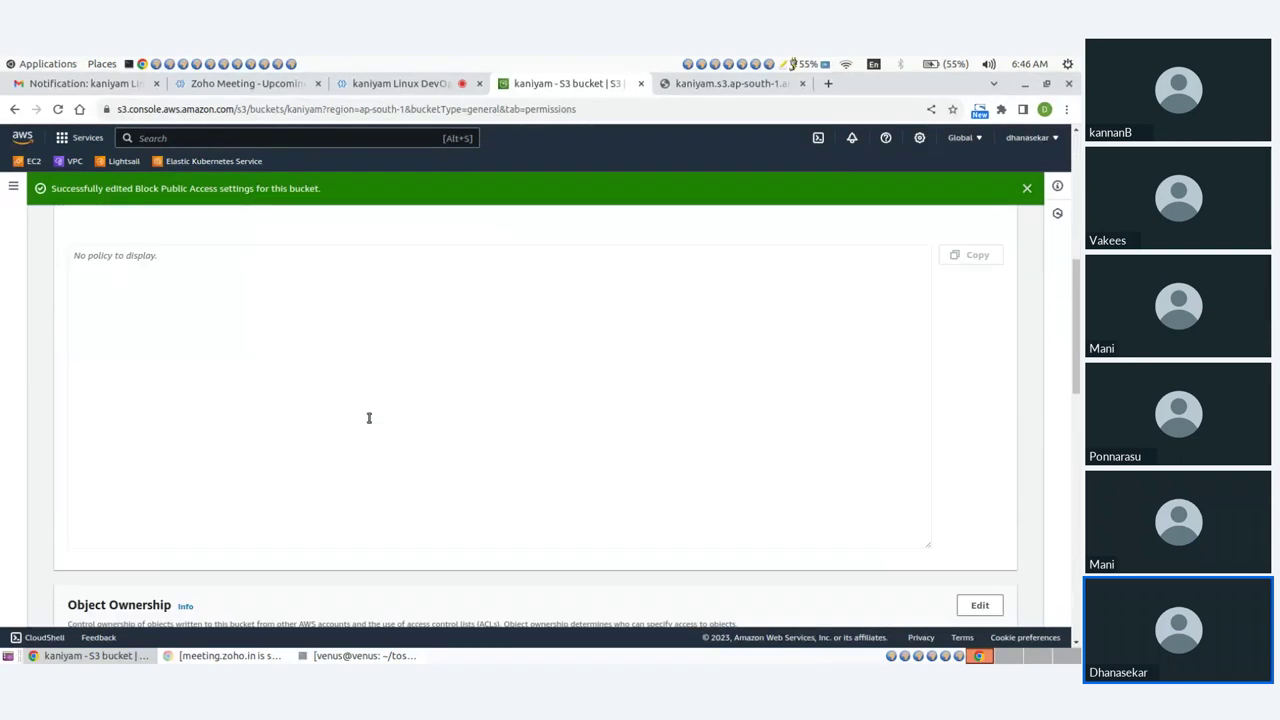
pyautogui.scroll(2, 200, 340)
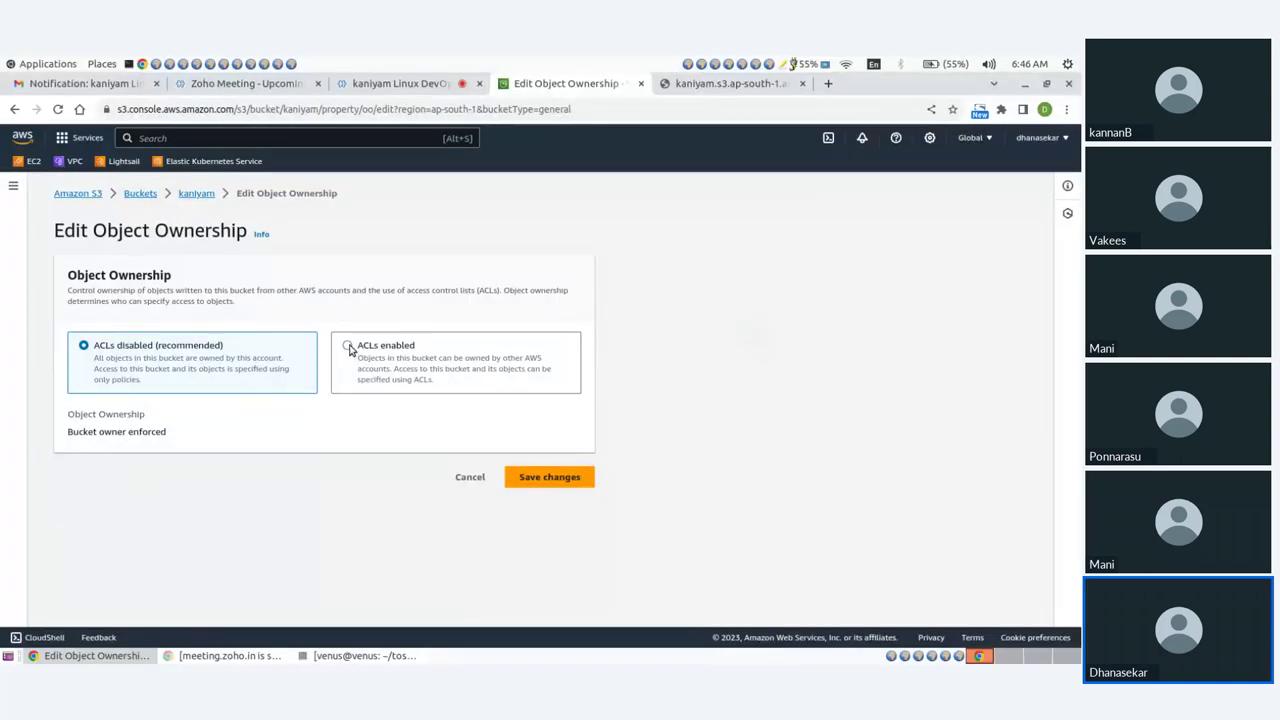
pyautogui.click(348, 346)
pyautogui.scroll(-2, 114, 378)
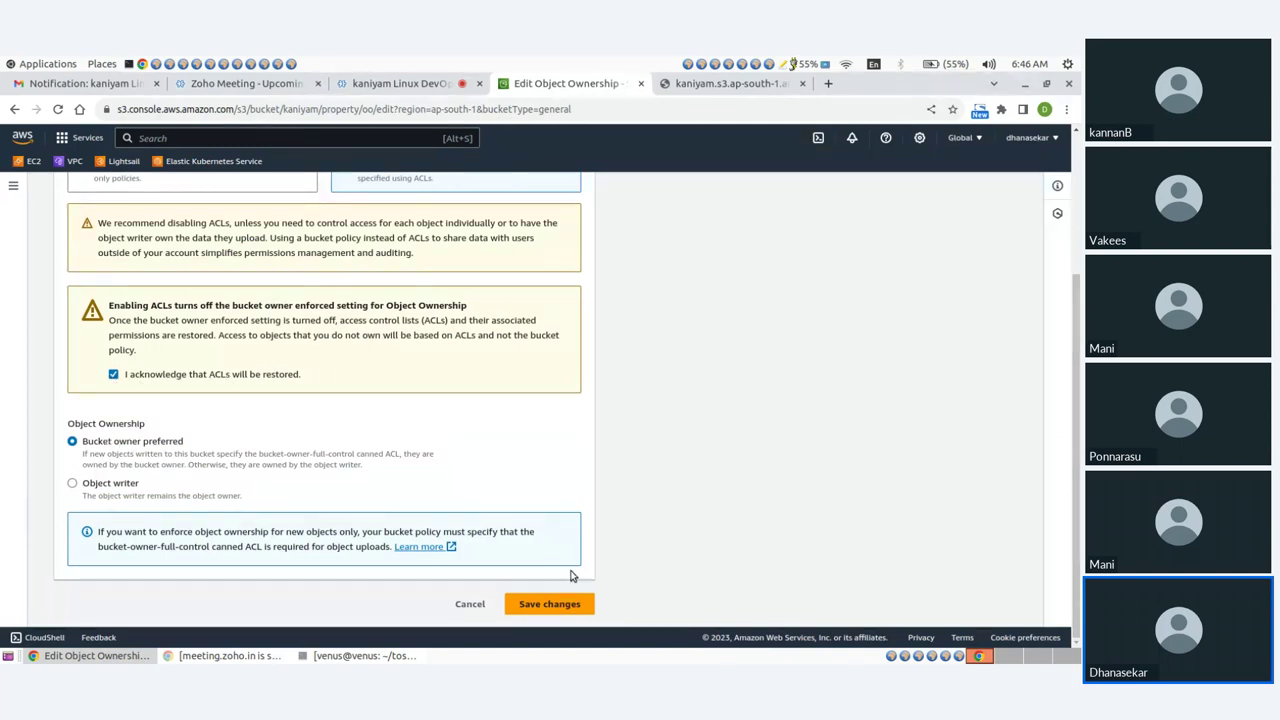
pyautogui.click(533, 605)
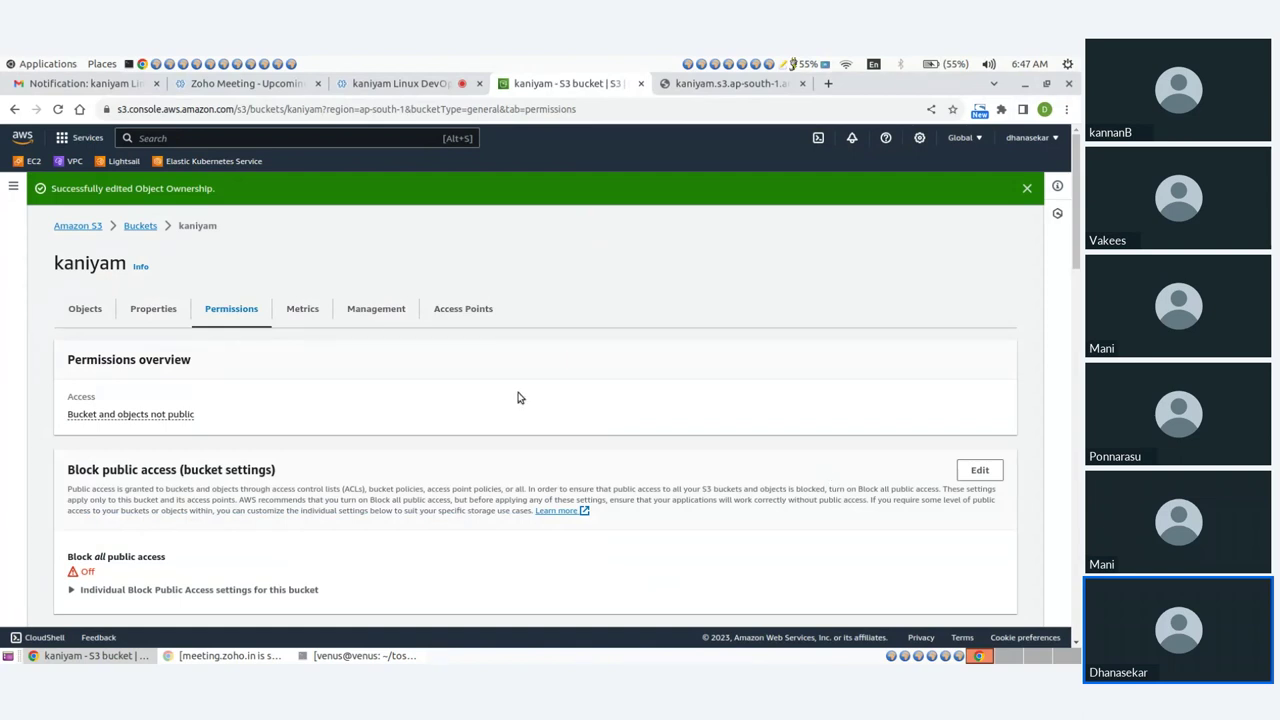
# Step: Test the index.html object URL again by reloading it, and switch back to the S3 console
pyautogui.click(724, 84)
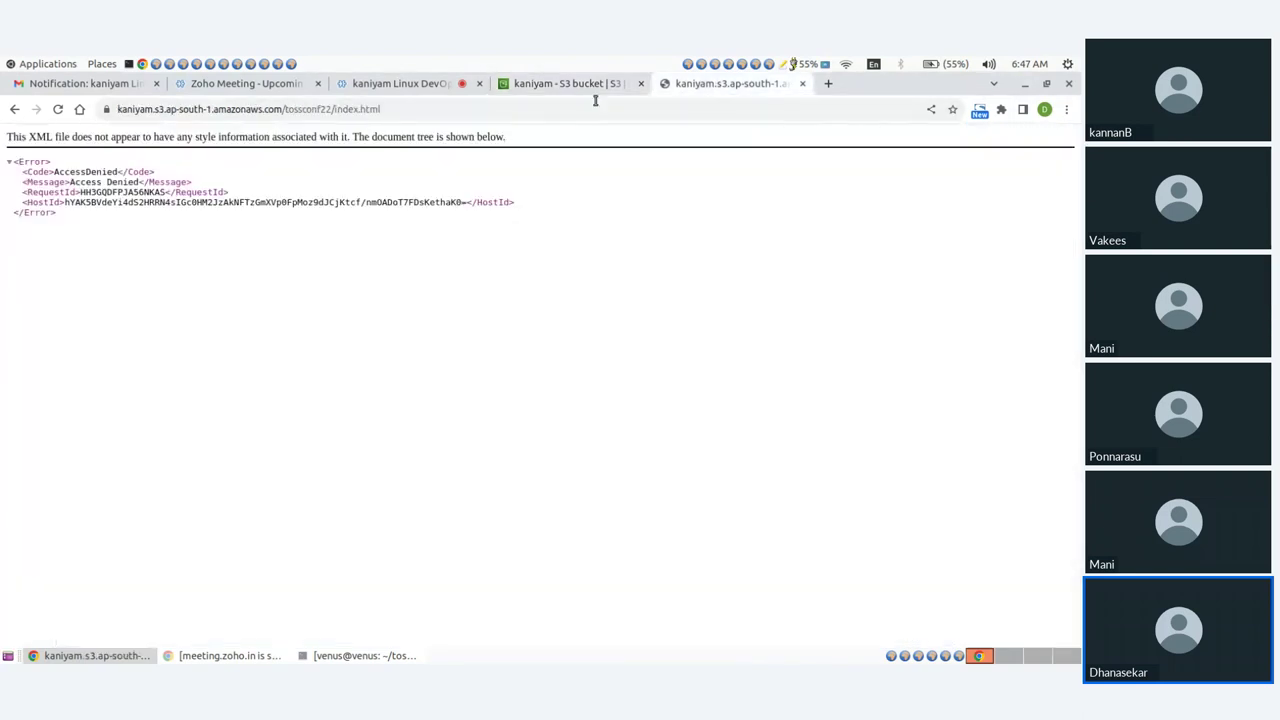
pyautogui.click(57, 109)
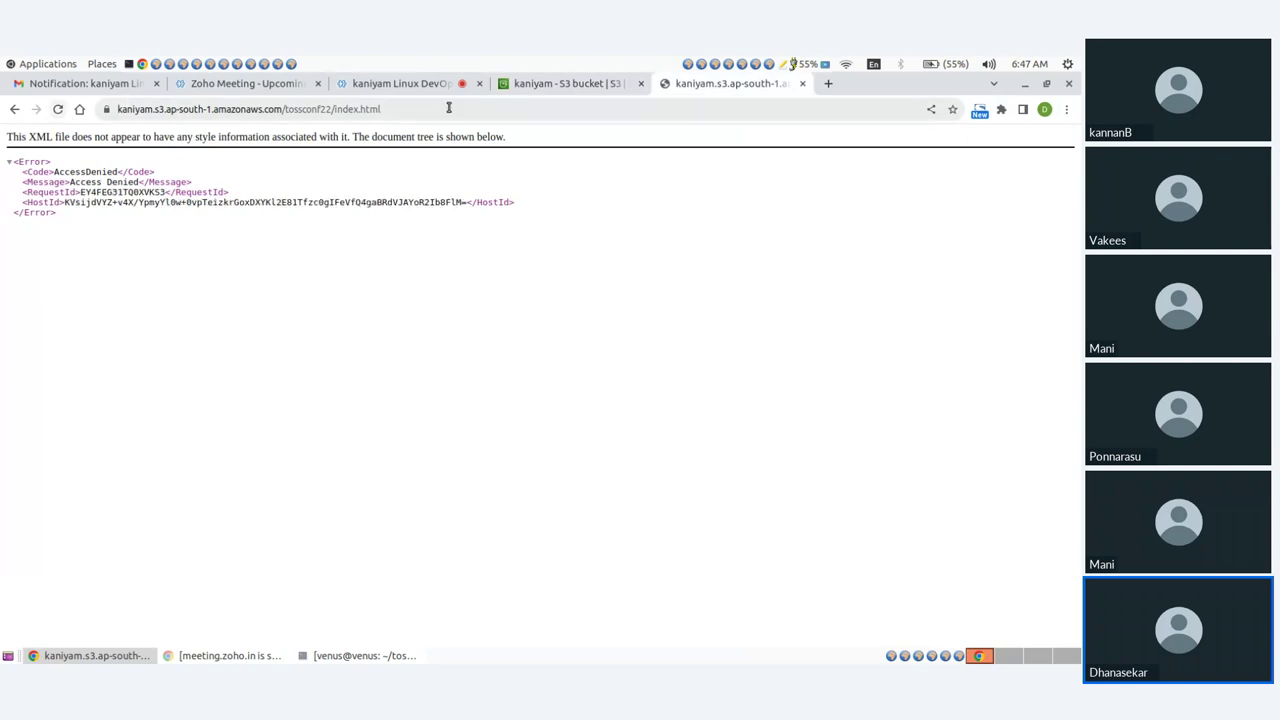
pyautogui.click(548, 84)
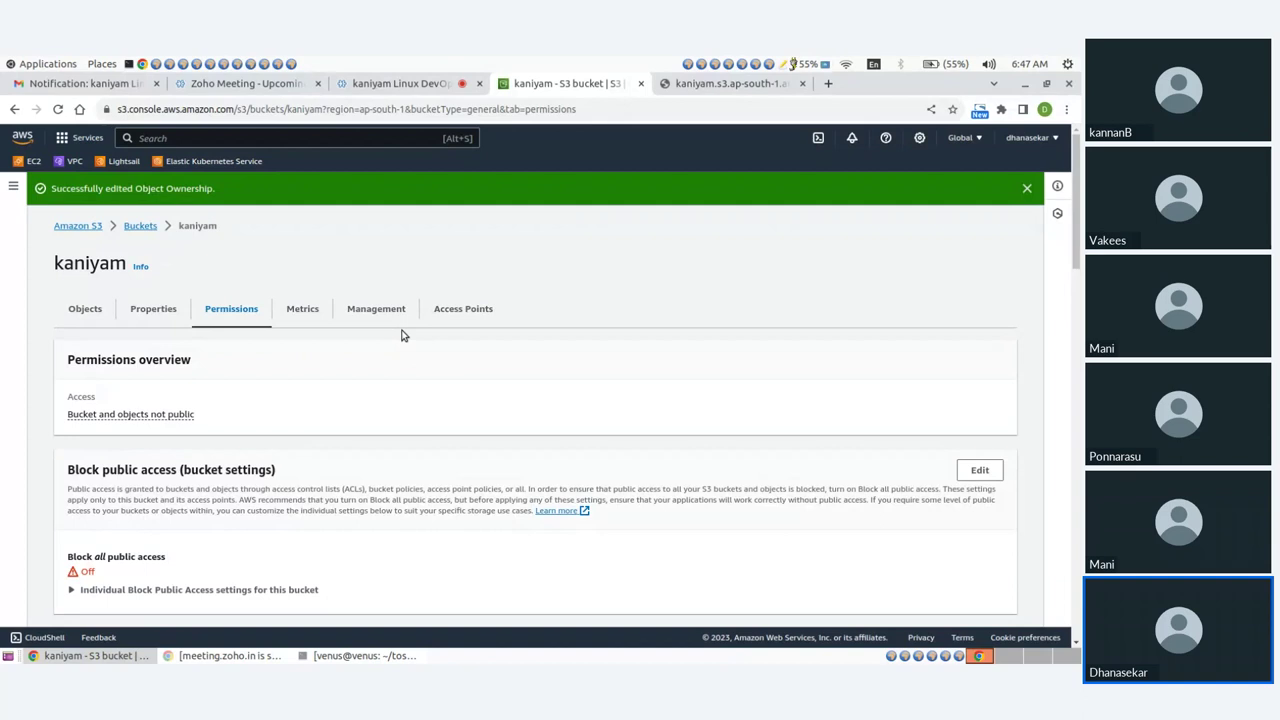
# Step: Go back through the bucket list to the kaniyam bucket and open its tossconf22 folder
pyautogui.click(140, 226)
pyautogui.click(80, 470)
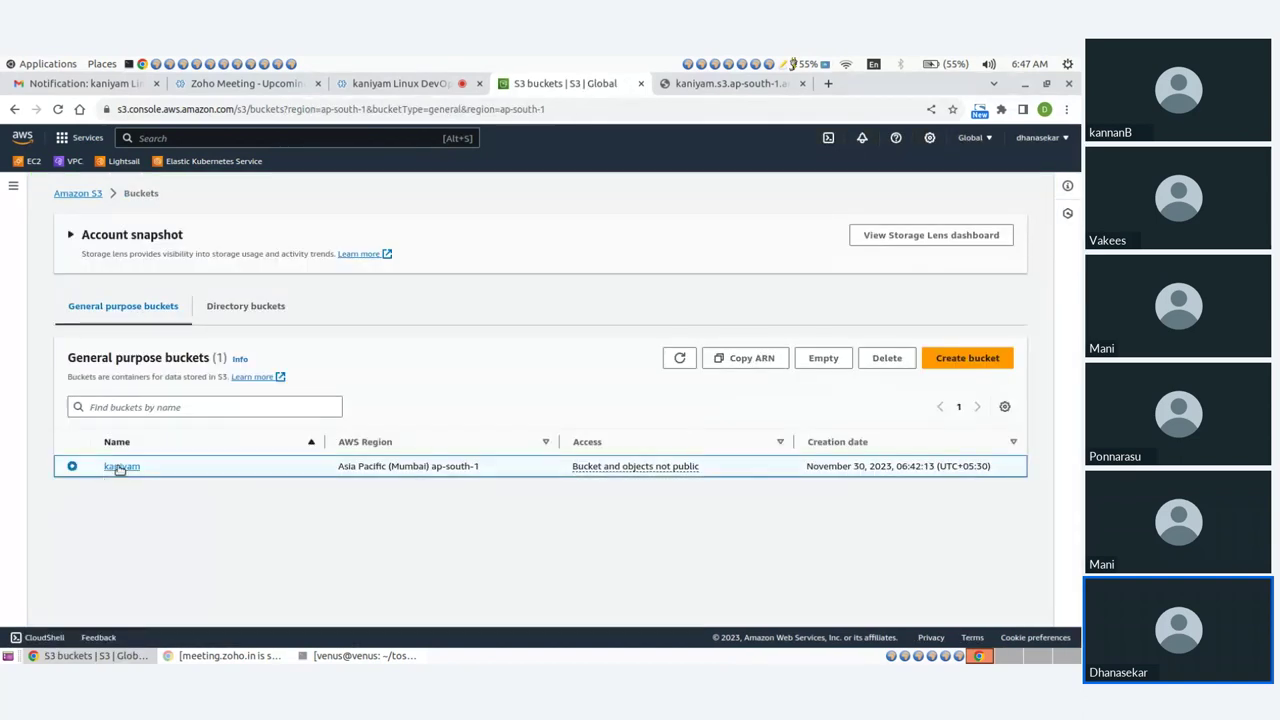
pyautogui.click(119, 467)
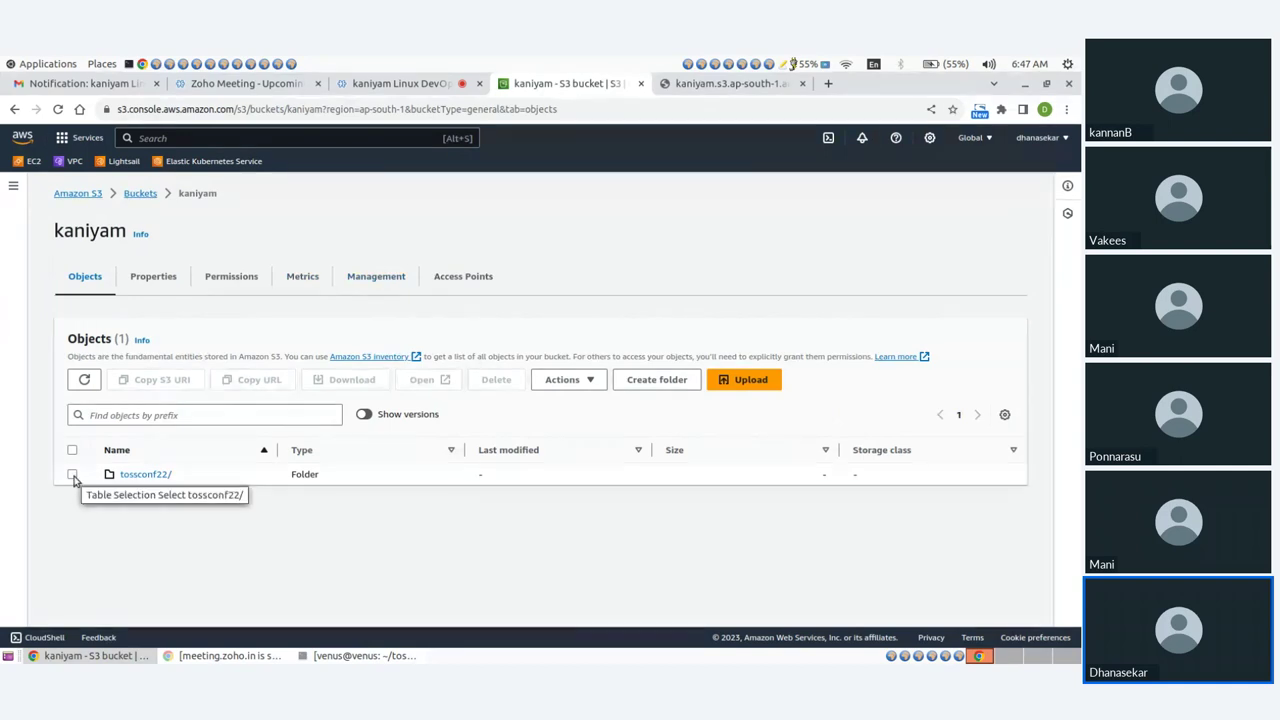
pyautogui.click(134, 475)
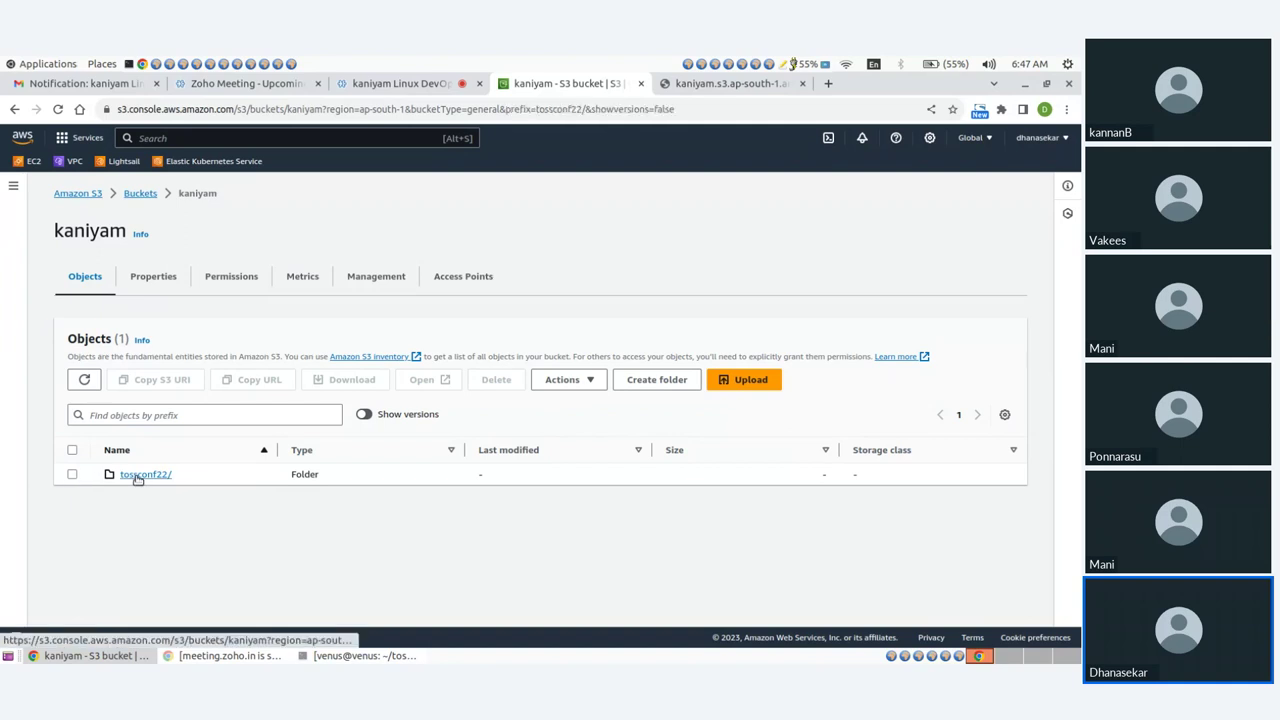
# Step: Select all objects in the tossconf22 folder, review the specified objects and make them public using ACL
pyautogui.click(73, 449)
pyautogui.click(563, 378)
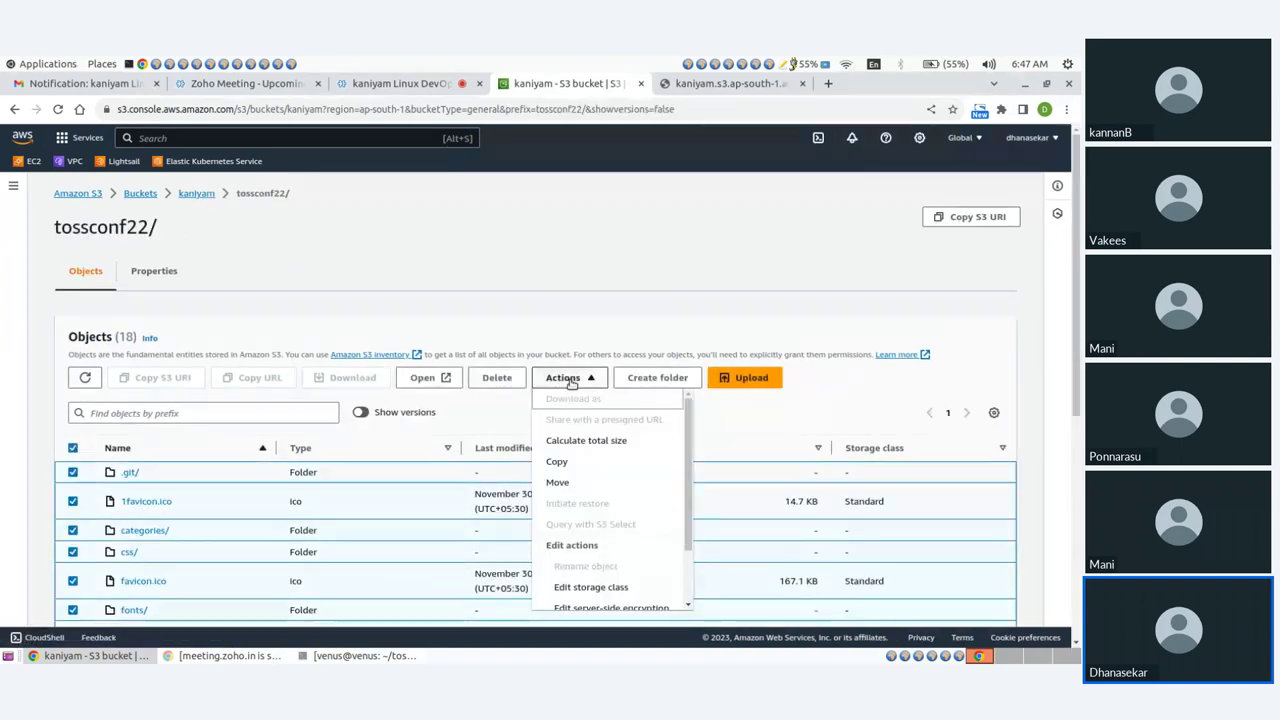
pyautogui.scroll(-5, 600, 500)
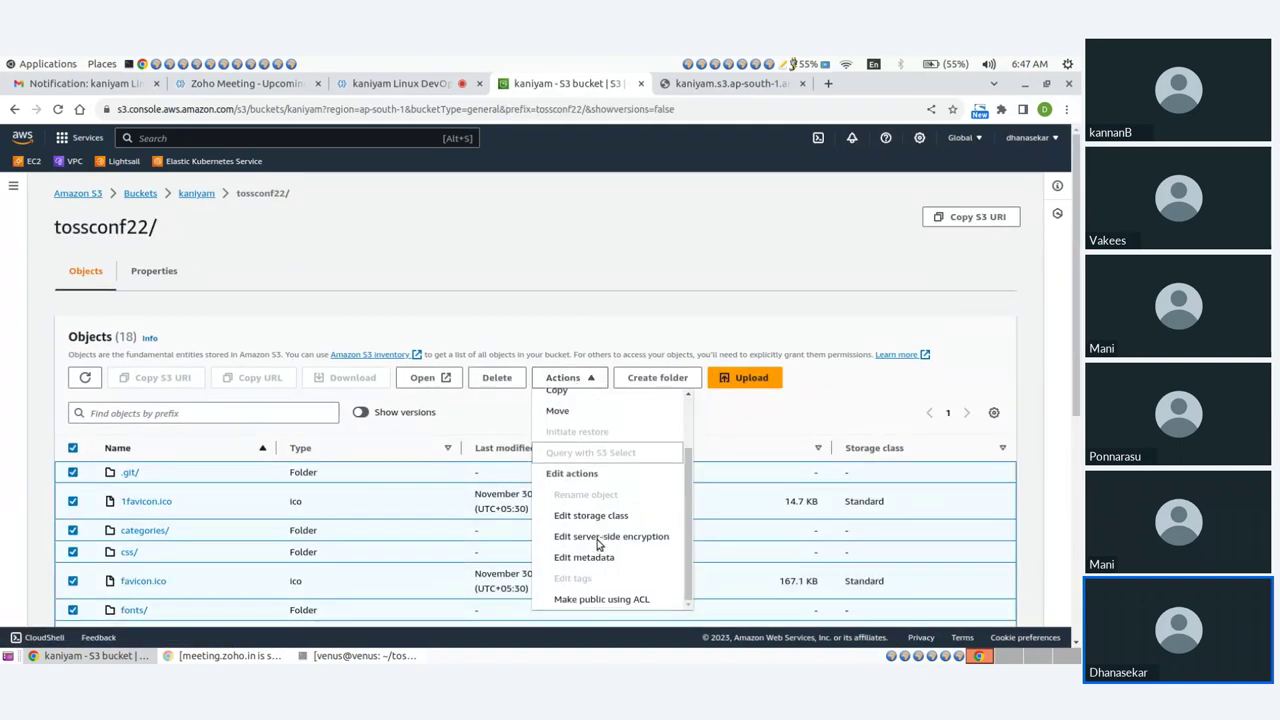
pyautogui.click(601, 599)
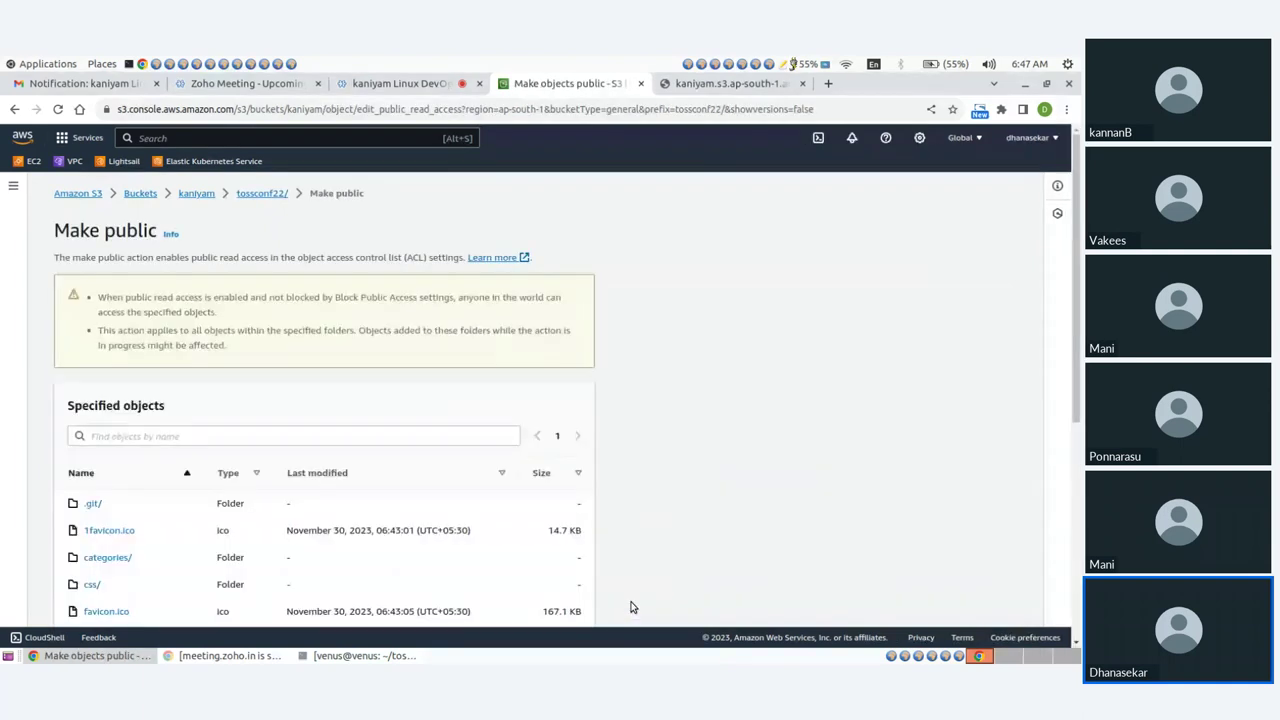
pyautogui.scroll(-3, 241, 426)
pyautogui.scroll(-5, 443, 437)
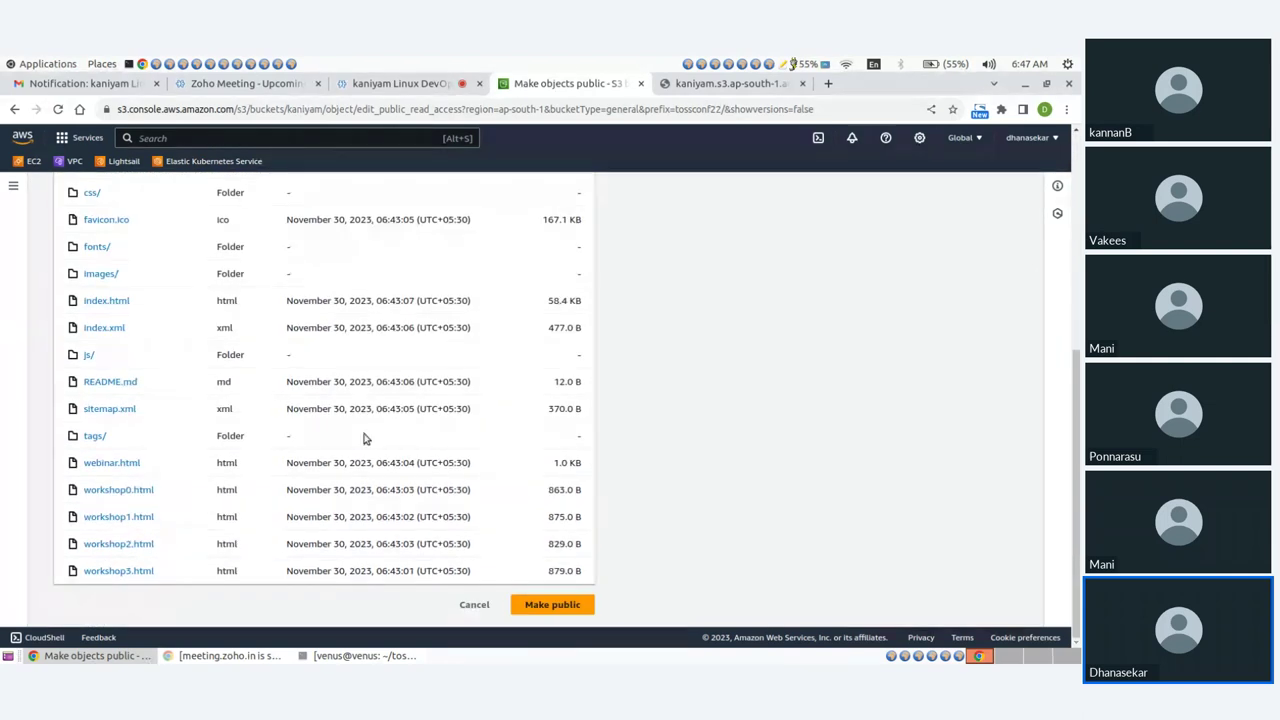
pyautogui.scroll(7, 222, 410)
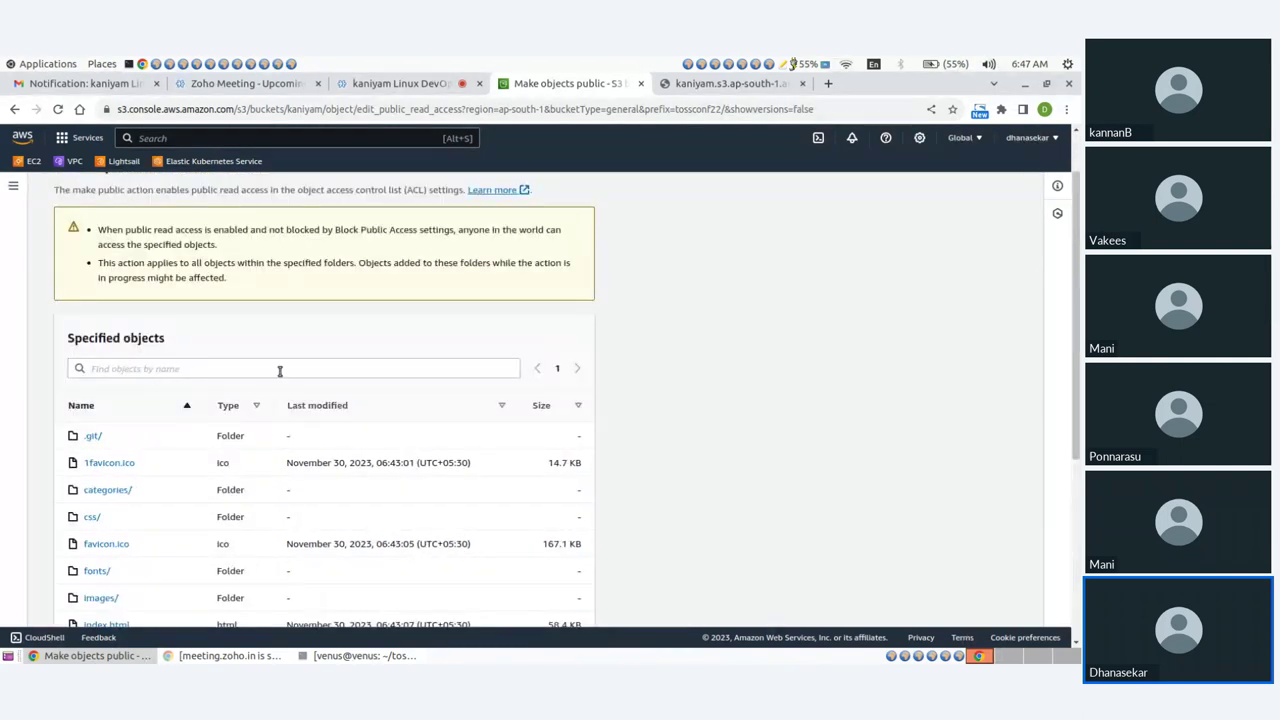
pyautogui.scroll(-5, 280, 372)
pyautogui.click(554, 604)
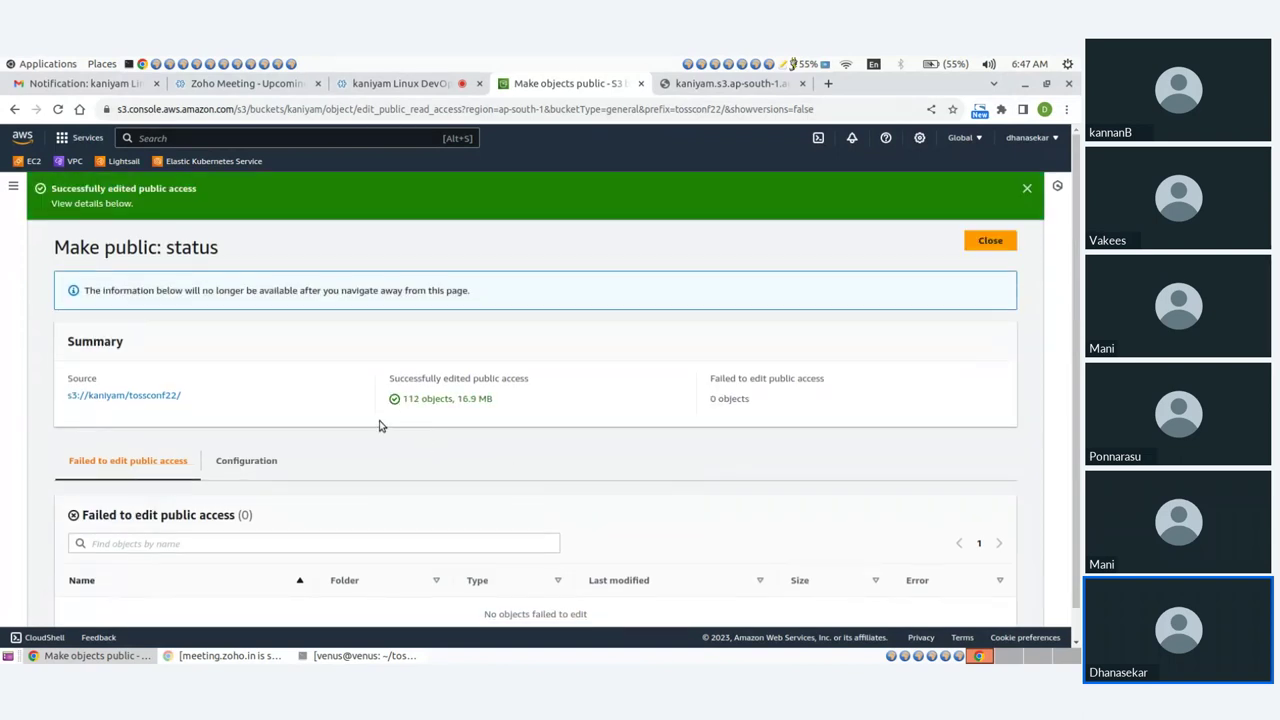
# Step: Review and close the public access status report, and reload the index.html object URL to check the site
pyautogui.scroll(-1, 477, 431)
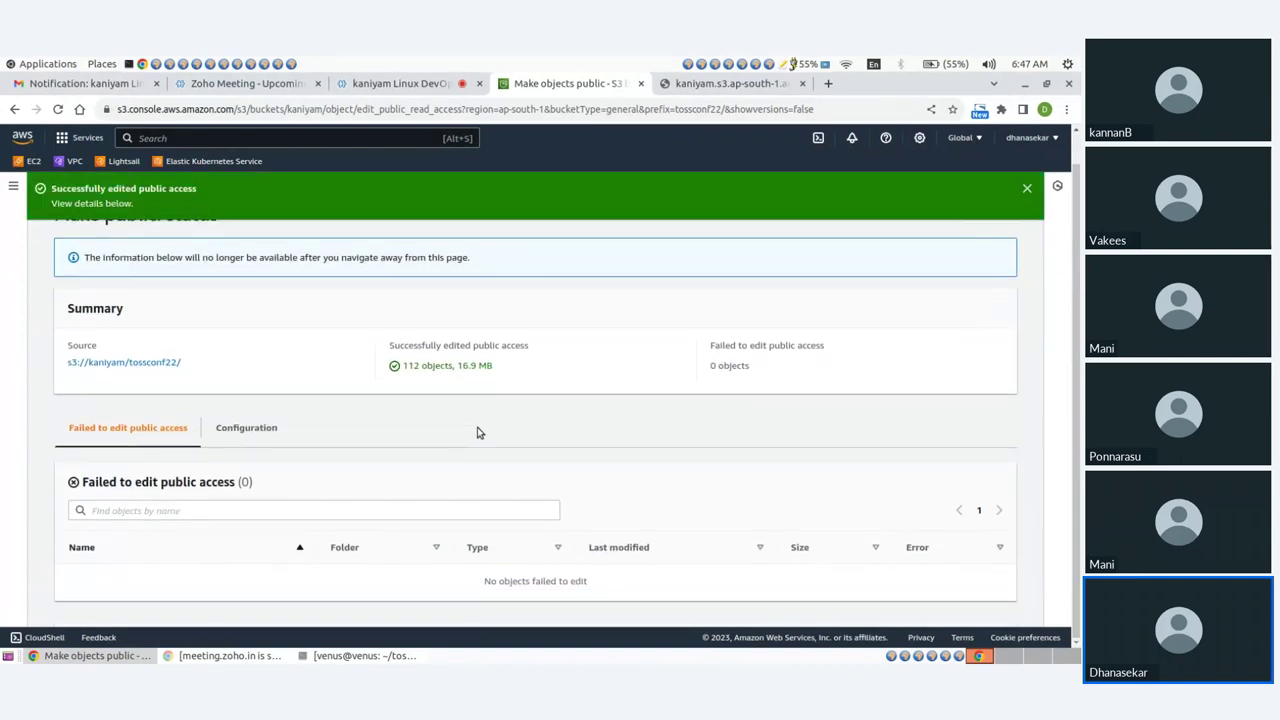
pyautogui.scroll(1, 380, 405)
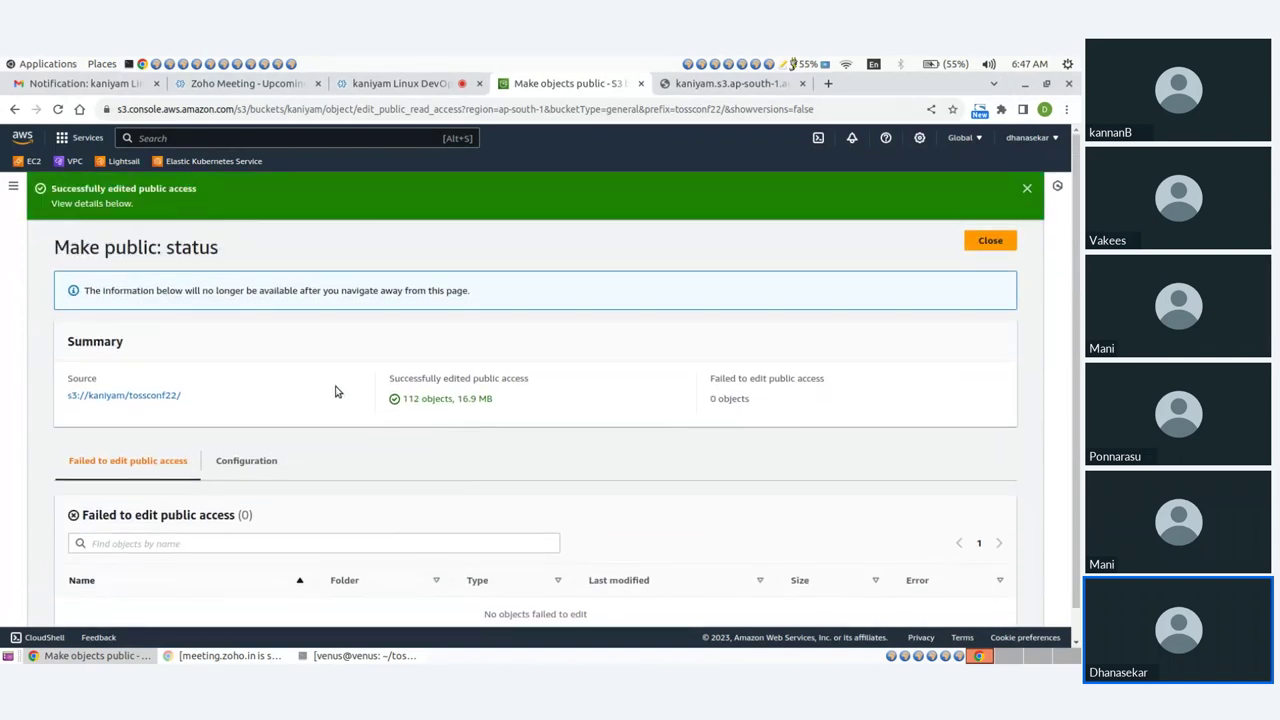
pyautogui.click(990, 240)
pyautogui.click(730, 83)
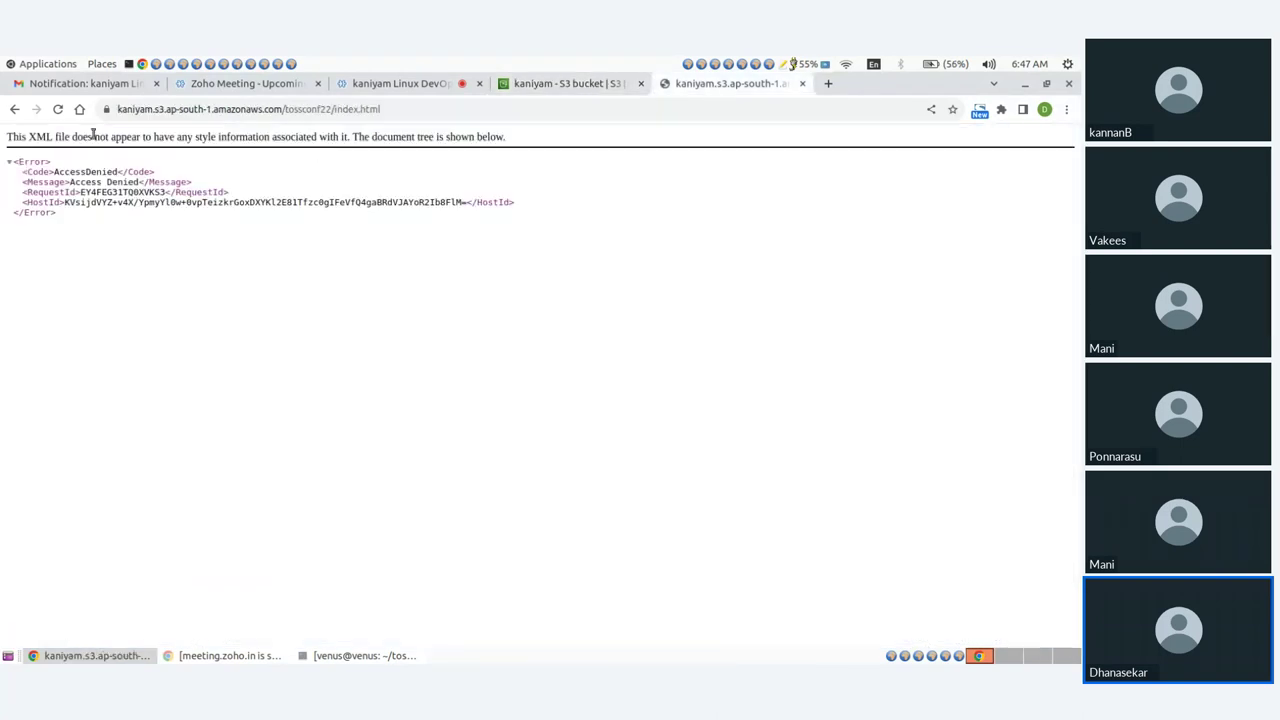
pyautogui.click(57, 110)
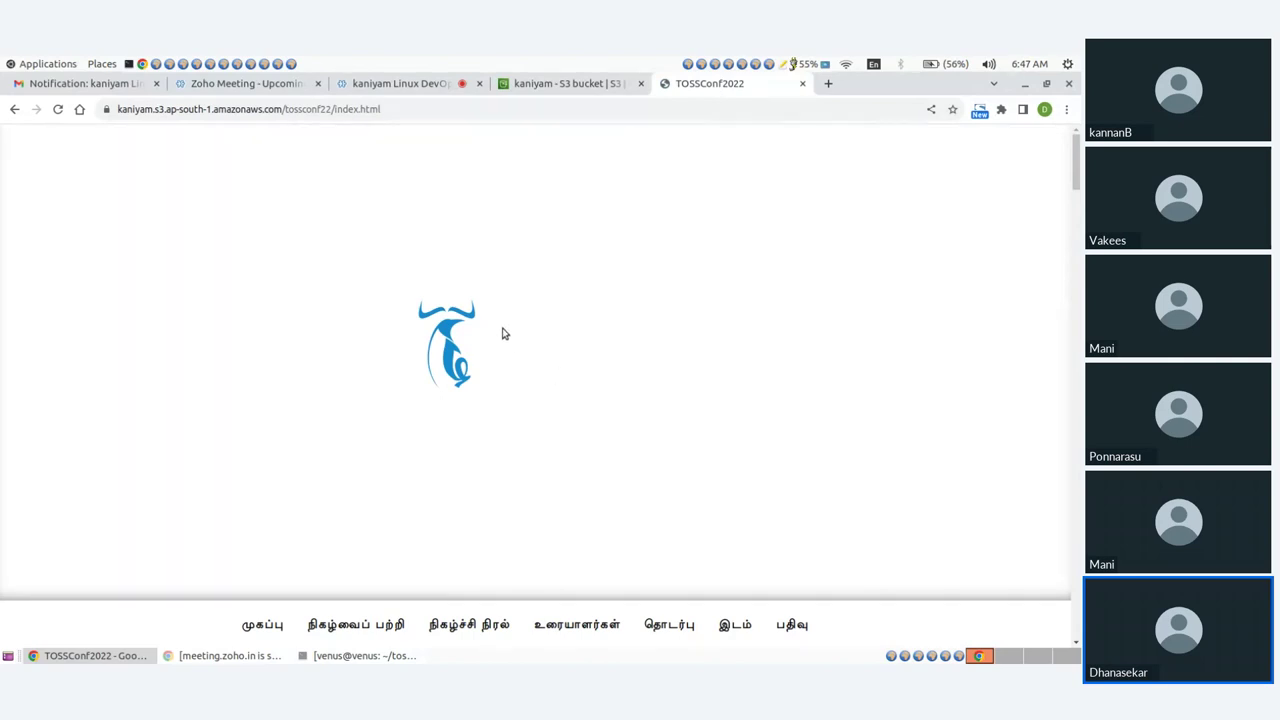
# Step: Look through the hosted TOSSConf2022 page to check its schedule and speaker sections
pyautogui.scroll(-15, 503, 334)
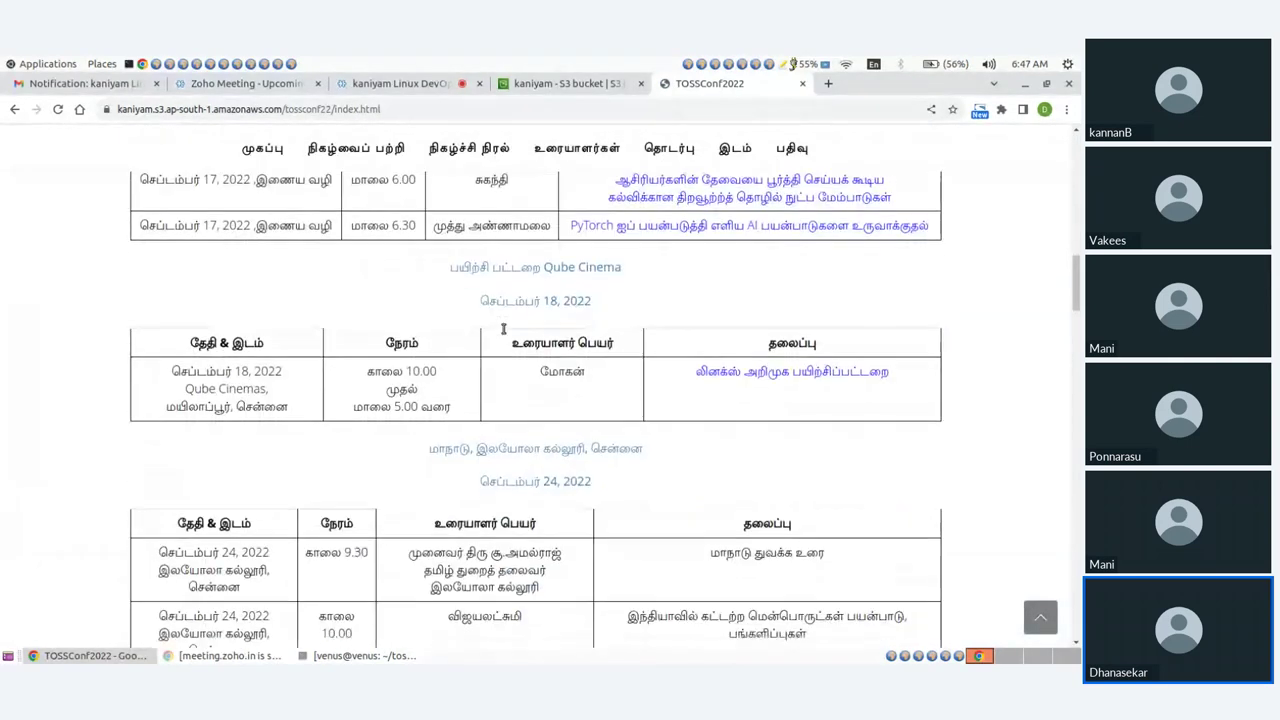
pyautogui.scroll(-15, 503, 328)
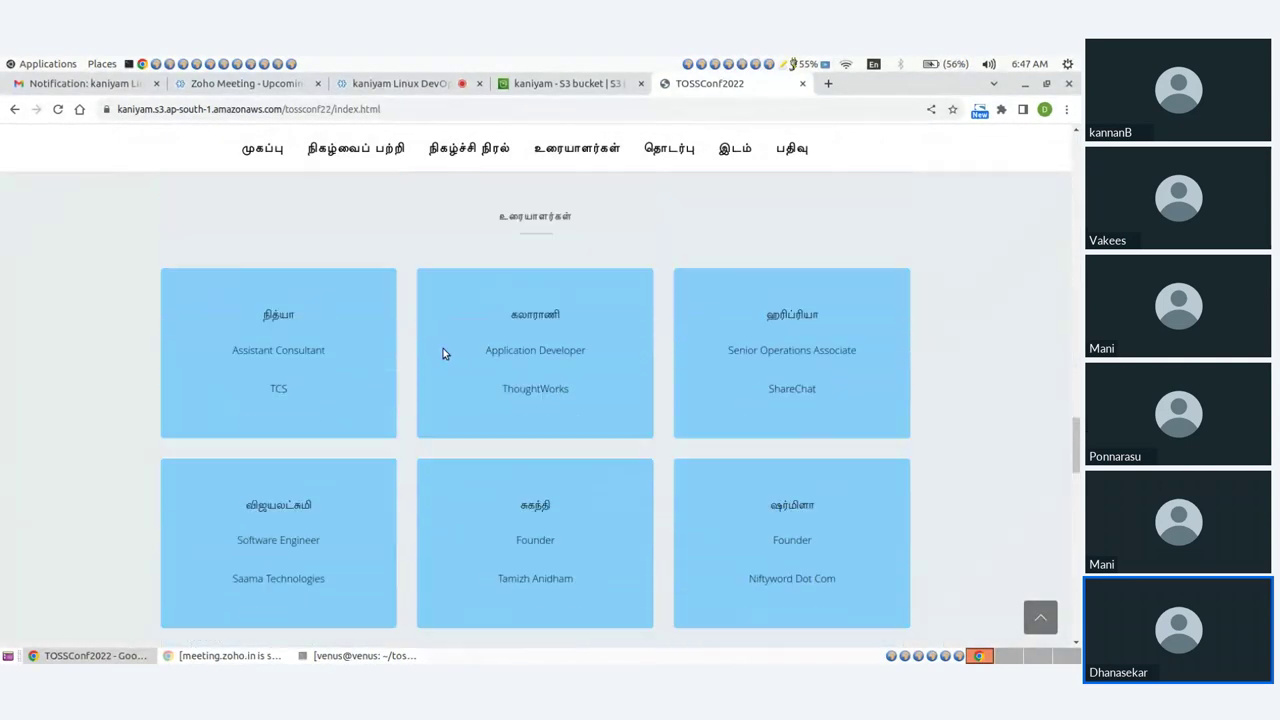
pyautogui.scroll(20, 443, 348)
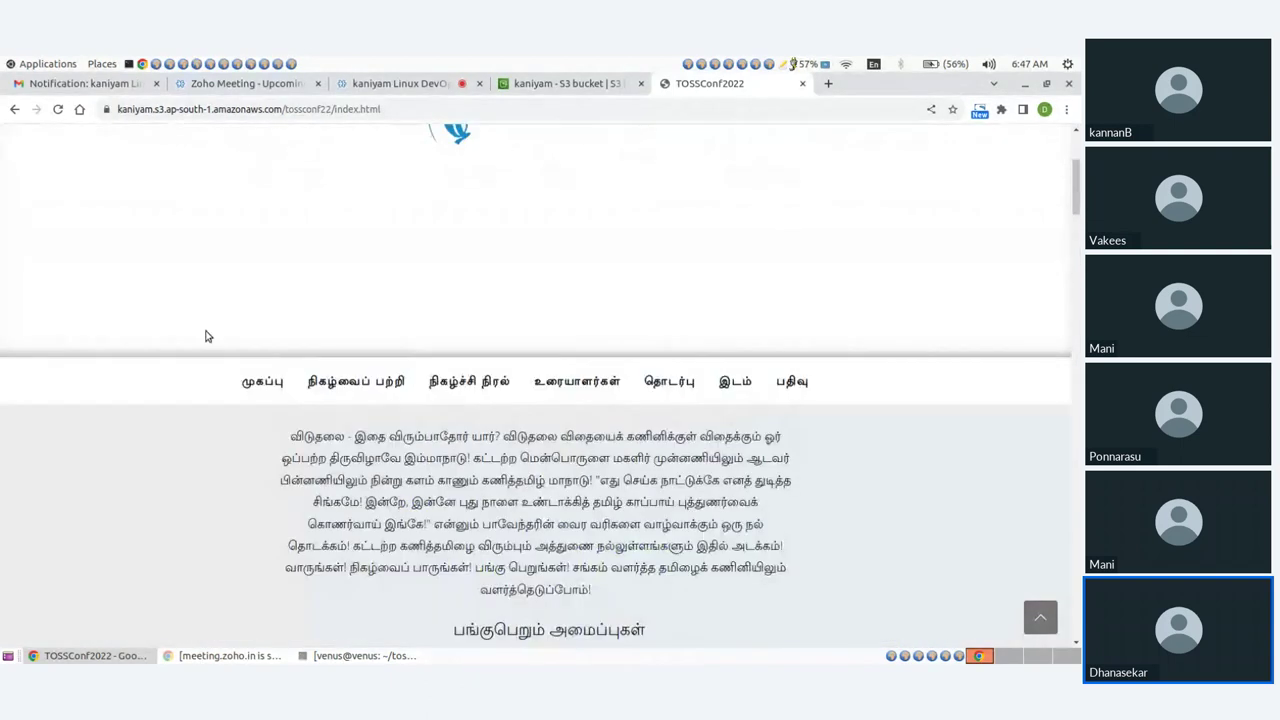
pyautogui.scroll(3, 550, 324)
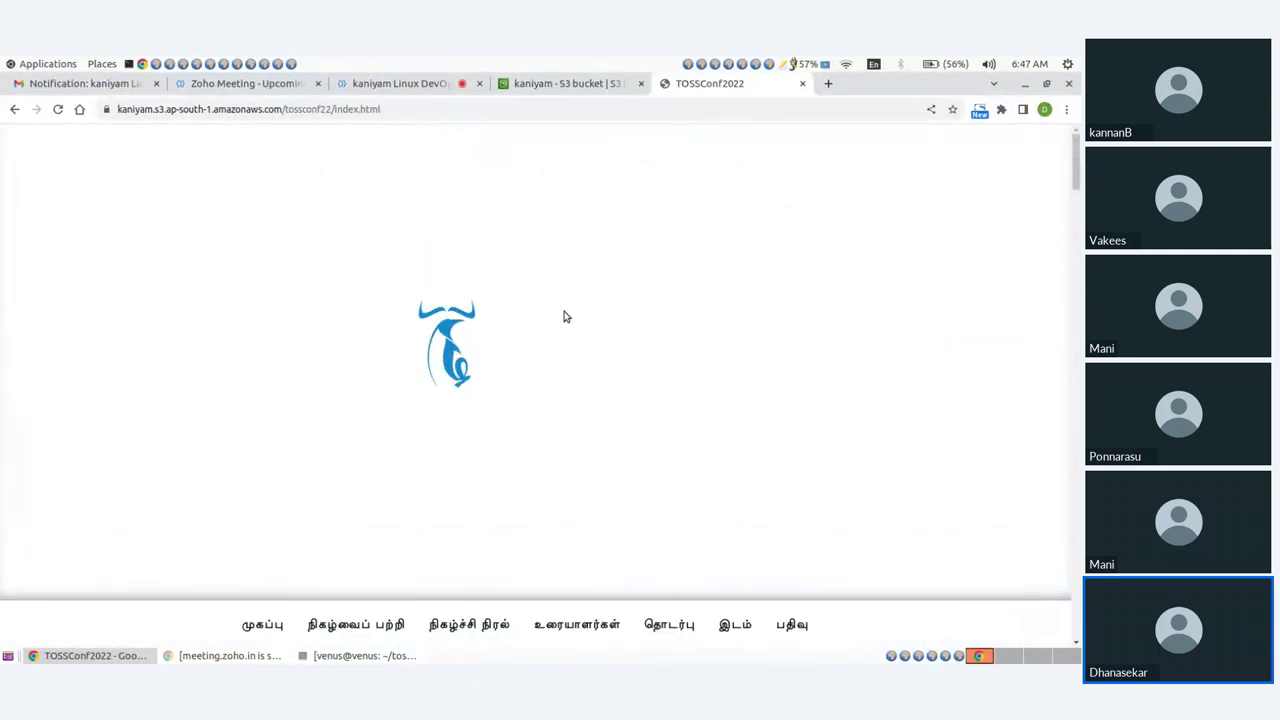
# Step: Copy the site's index.html URL, share it in the Zoho Meeting chat and close the chat
pyautogui.click(430, 108)
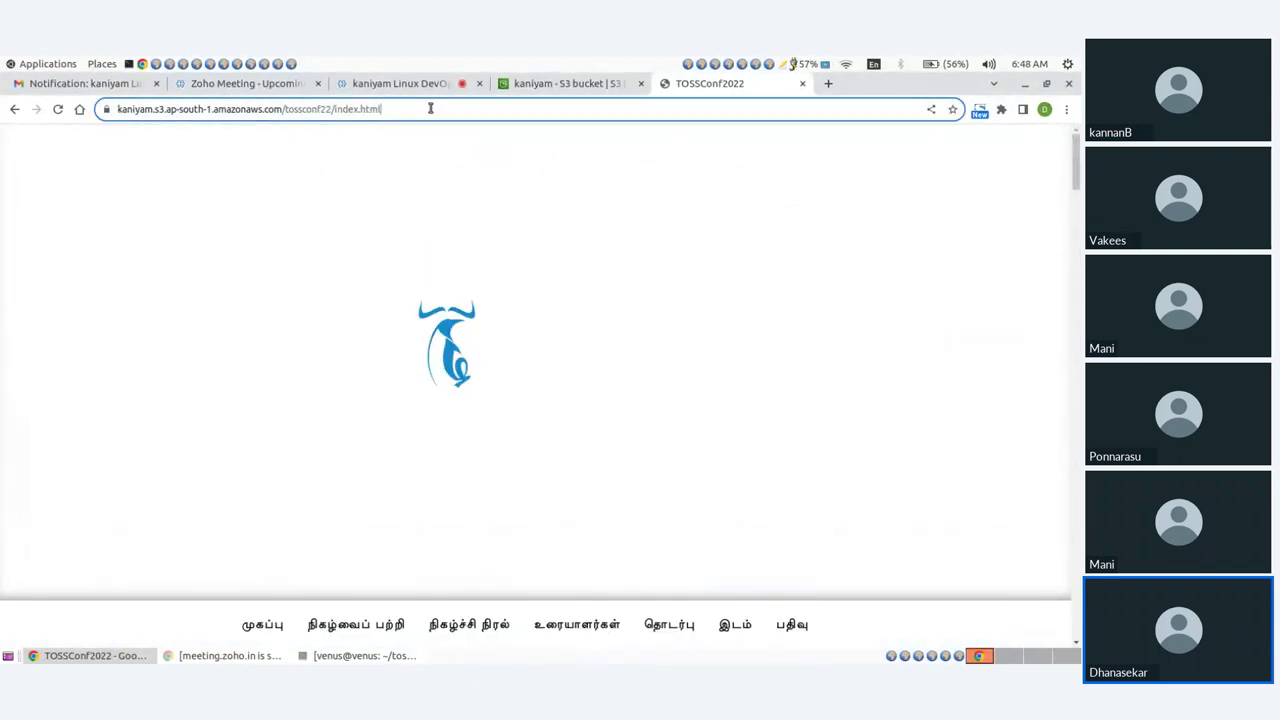
pyautogui.click(392, 83)
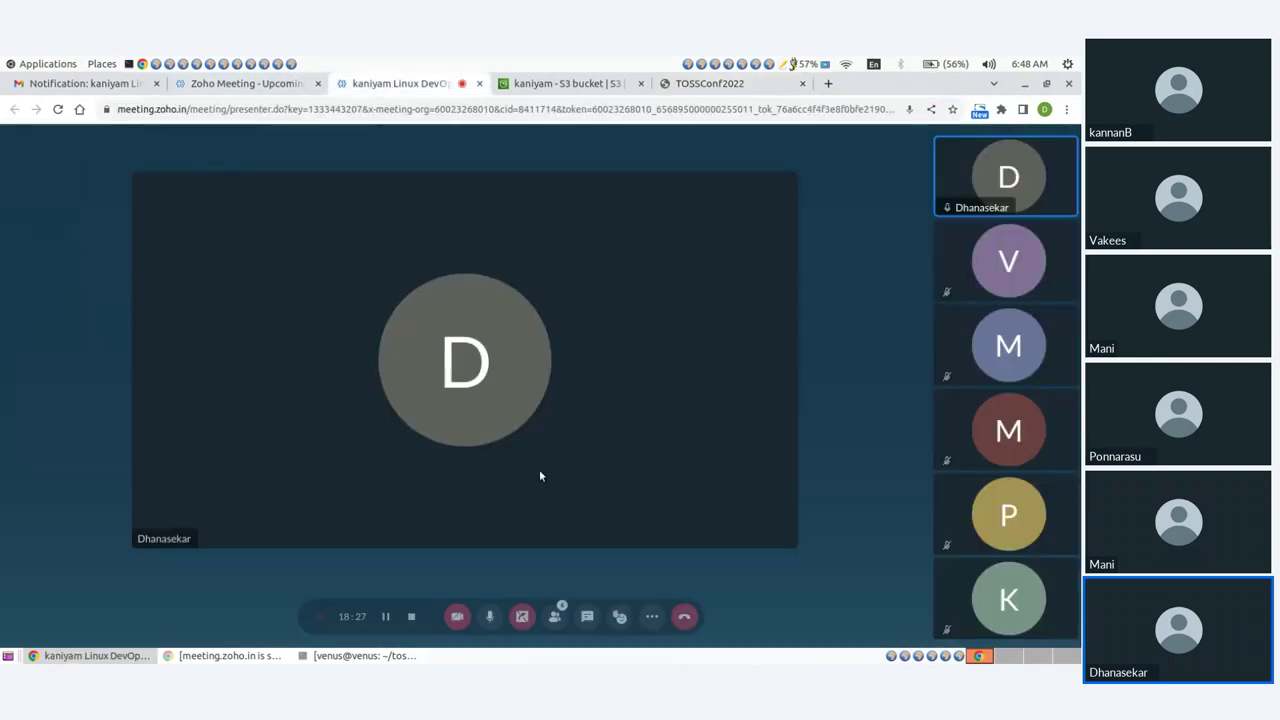
pyautogui.click(587, 616)
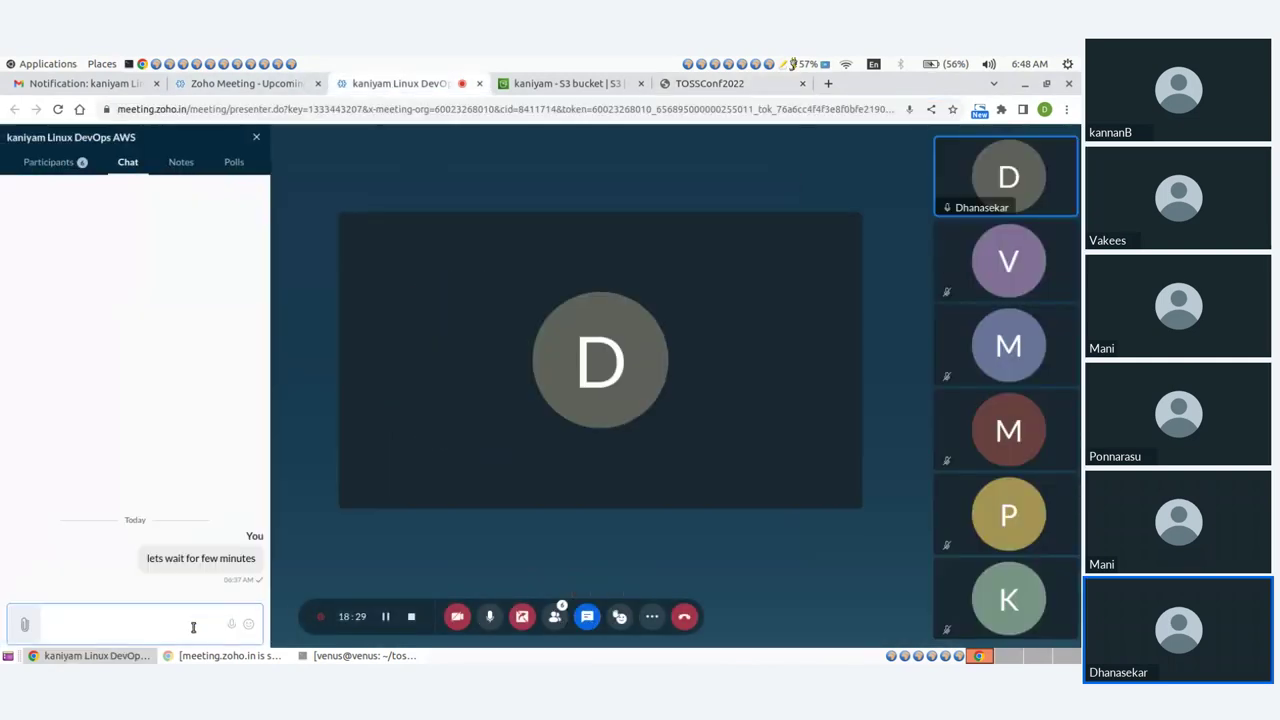
pyautogui.write('https://kaniyam.s3.ap-south-1.amazonaws.com/tossconf22/index.html')
pyautogui.press('Return')
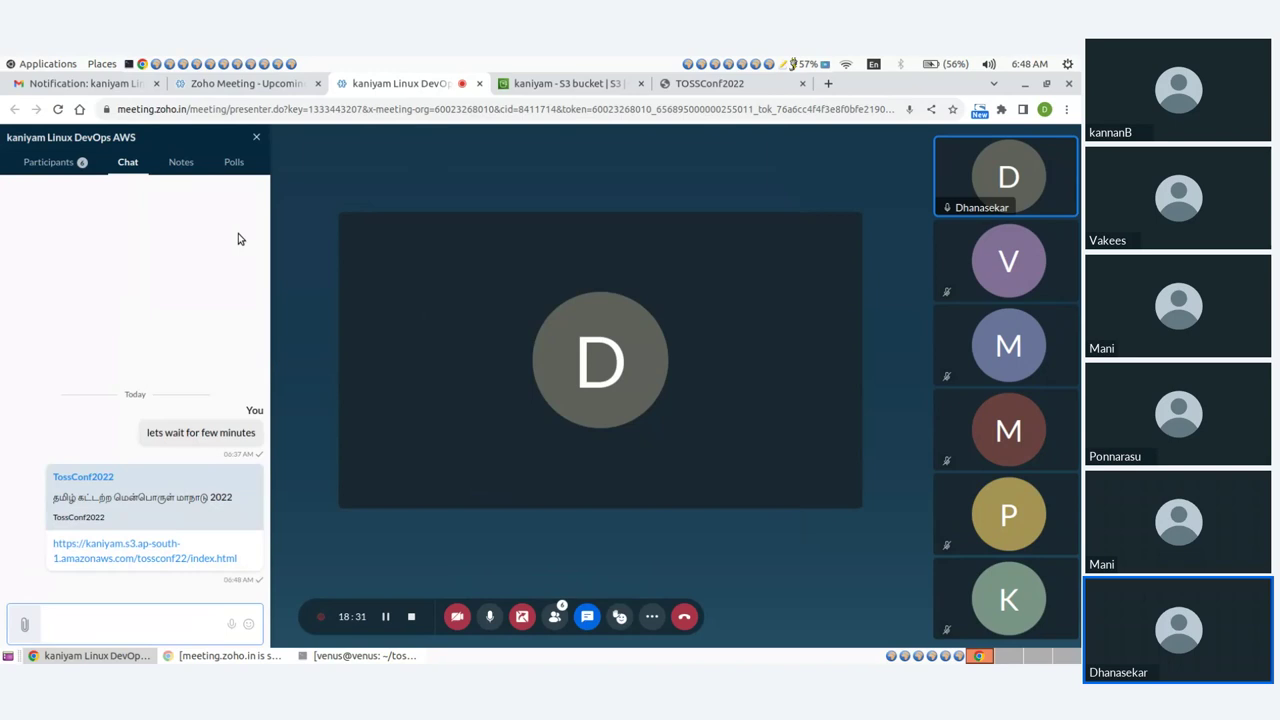
pyautogui.click(256, 137)
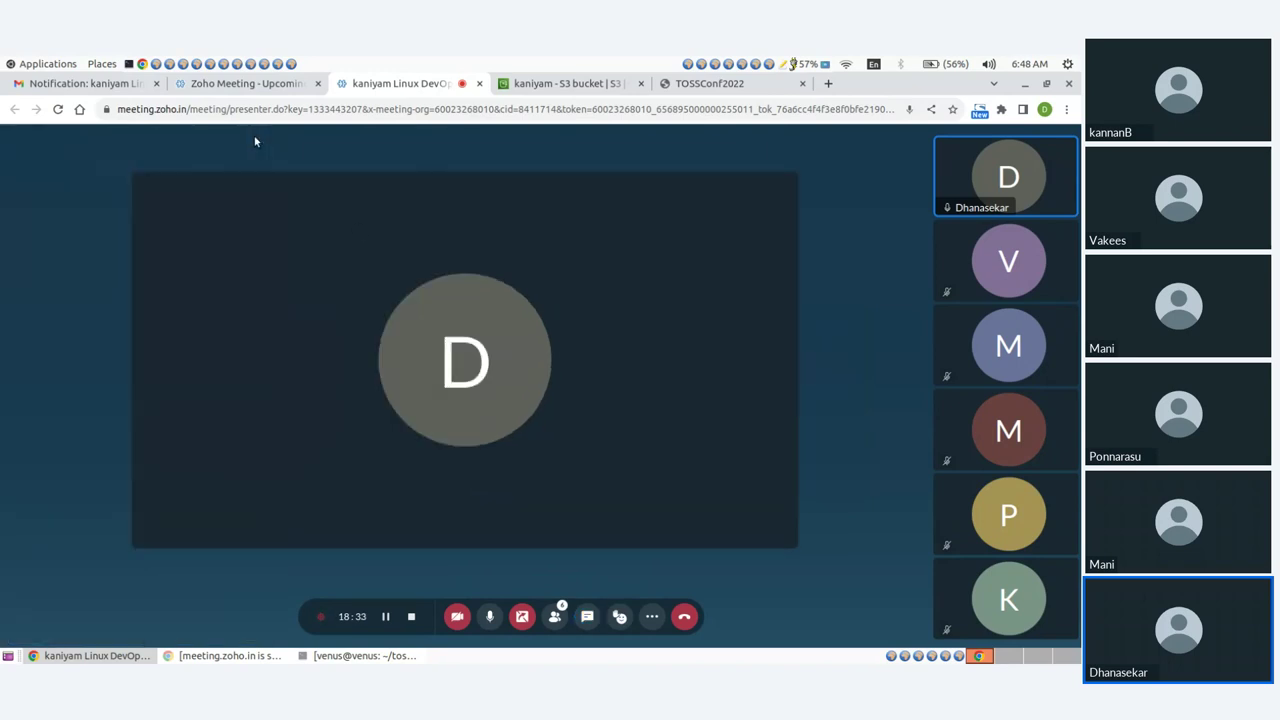
pyautogui.click(732, 84)
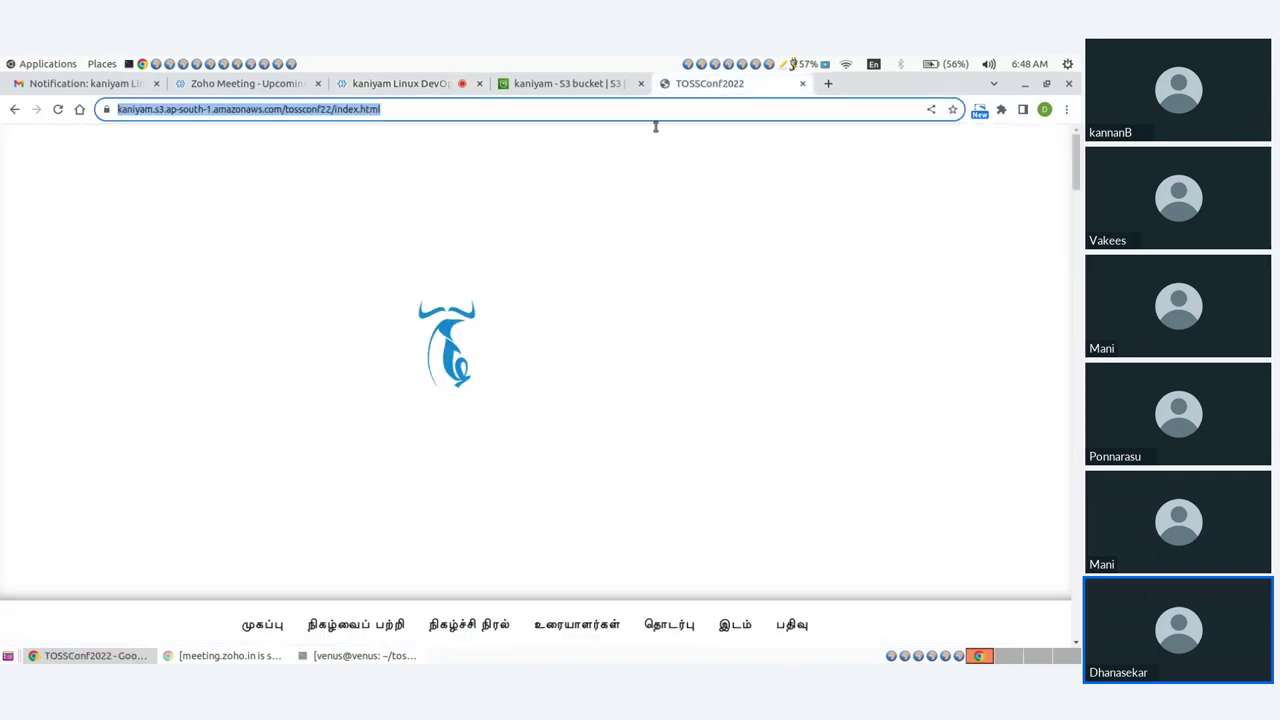
pyautogui.click(470, 279)
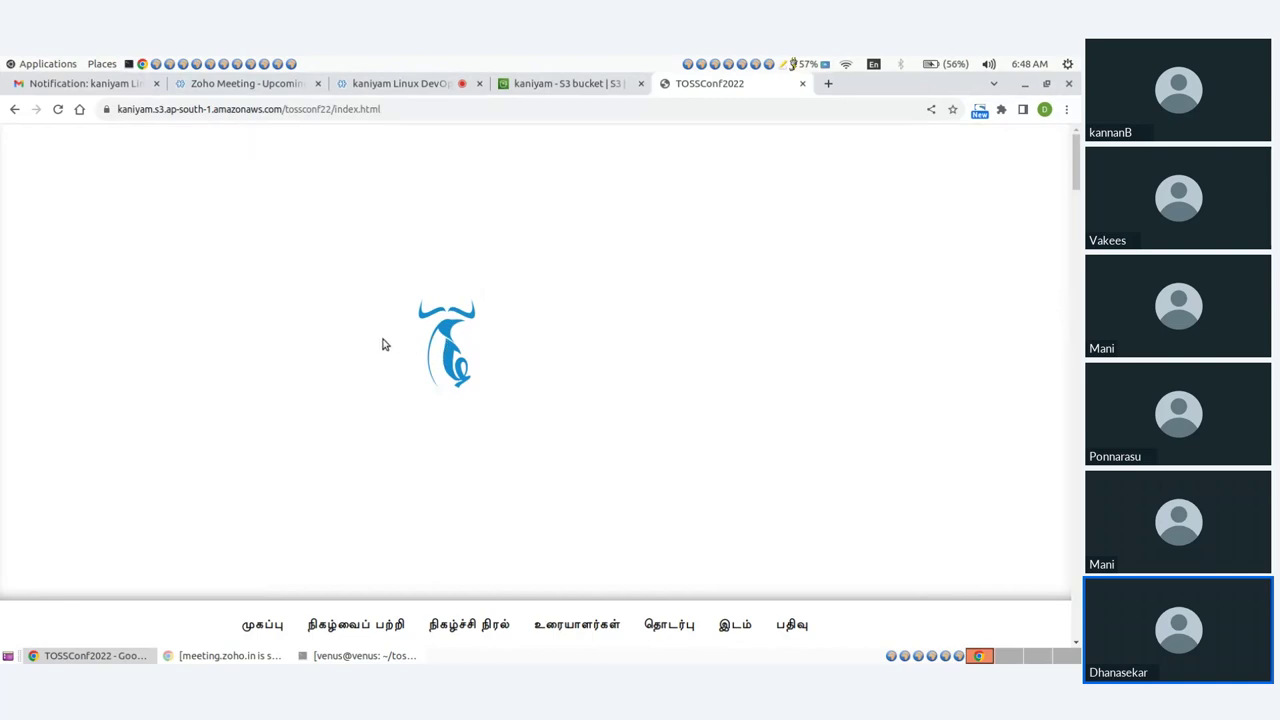
pyautogui.click(410, 83)
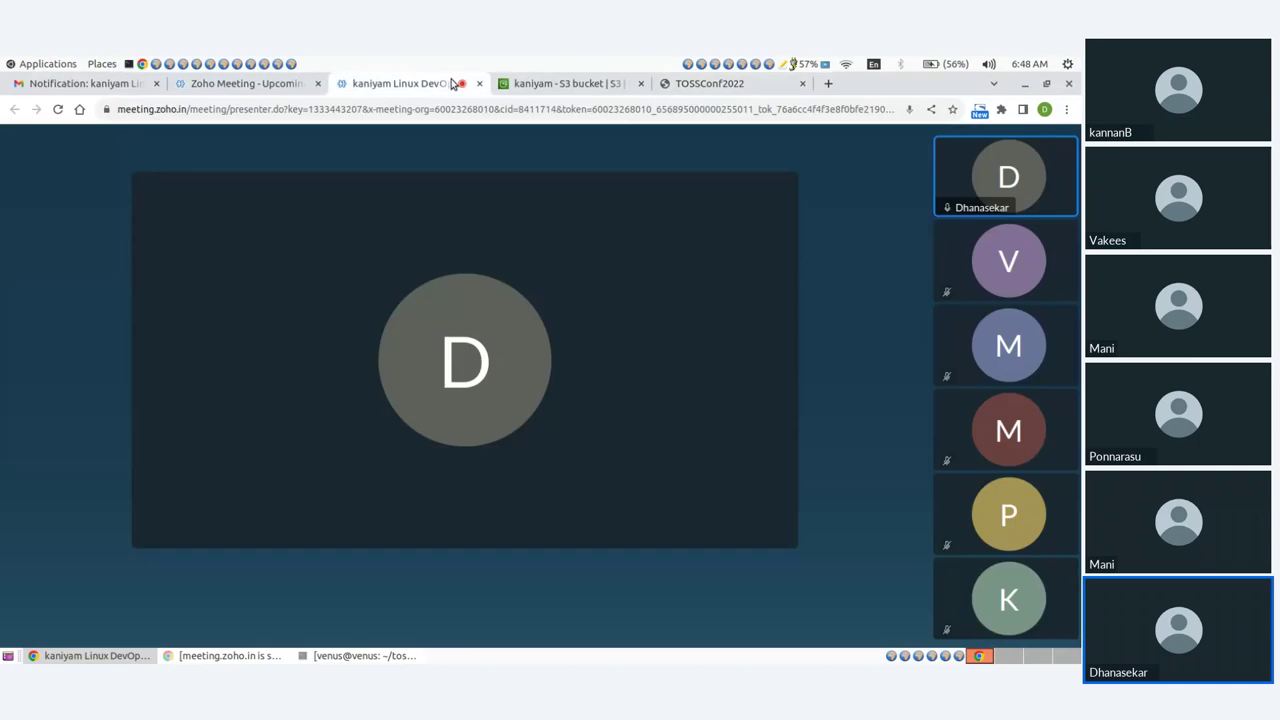
pyautogui.click(563, 83)
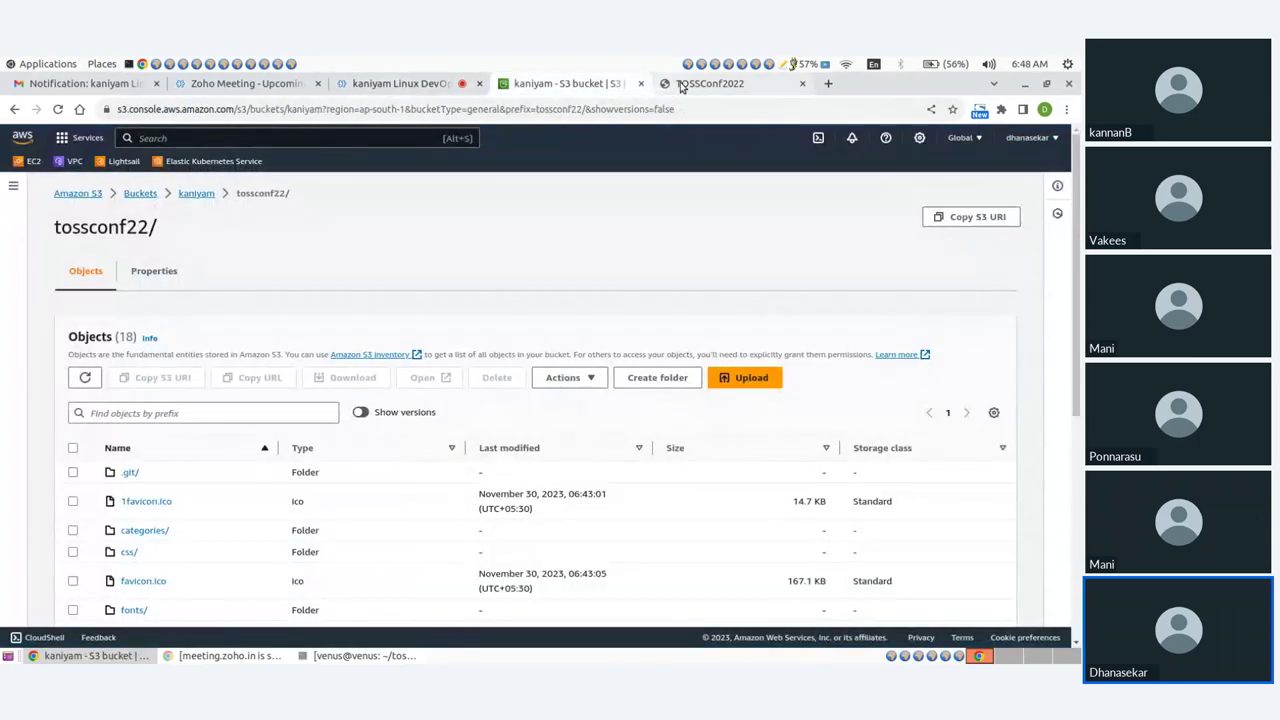
pyautogui.click(430, 86)
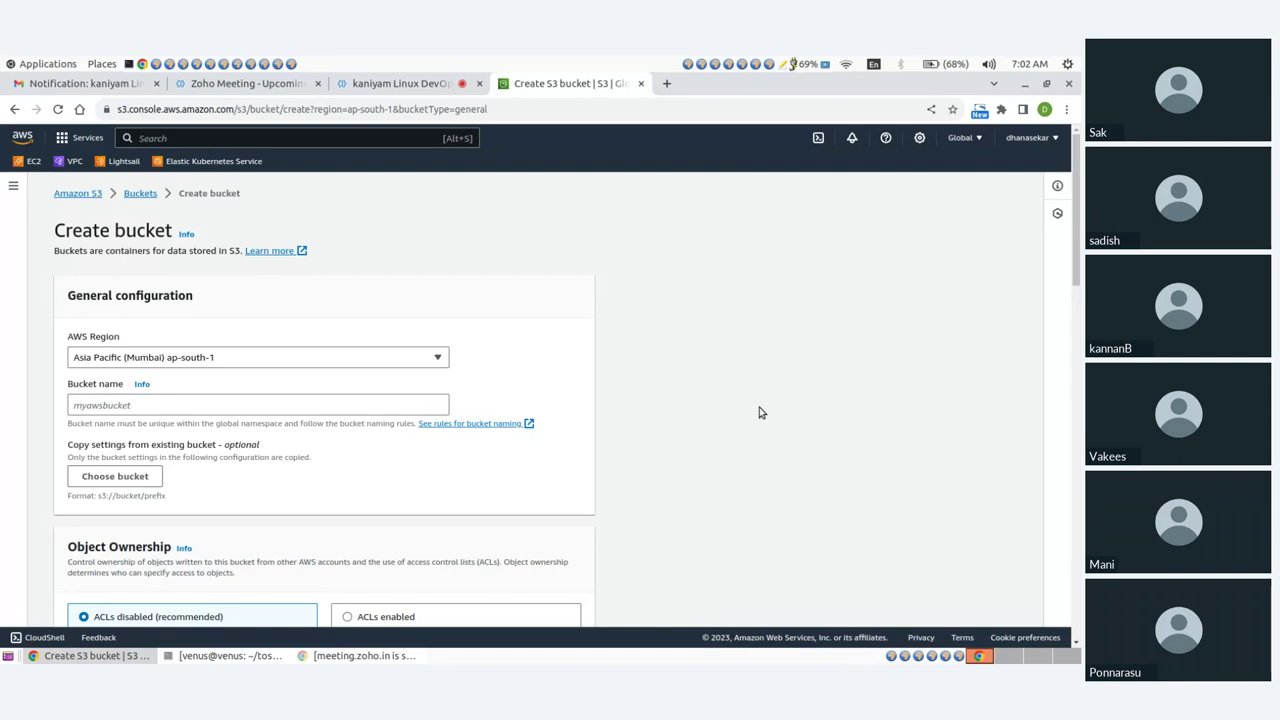
# Step: Name the new S3 bucket kaniyam, keeping the ap-south-1 region and the default encryption settings
pyautogui.click(191, 403)
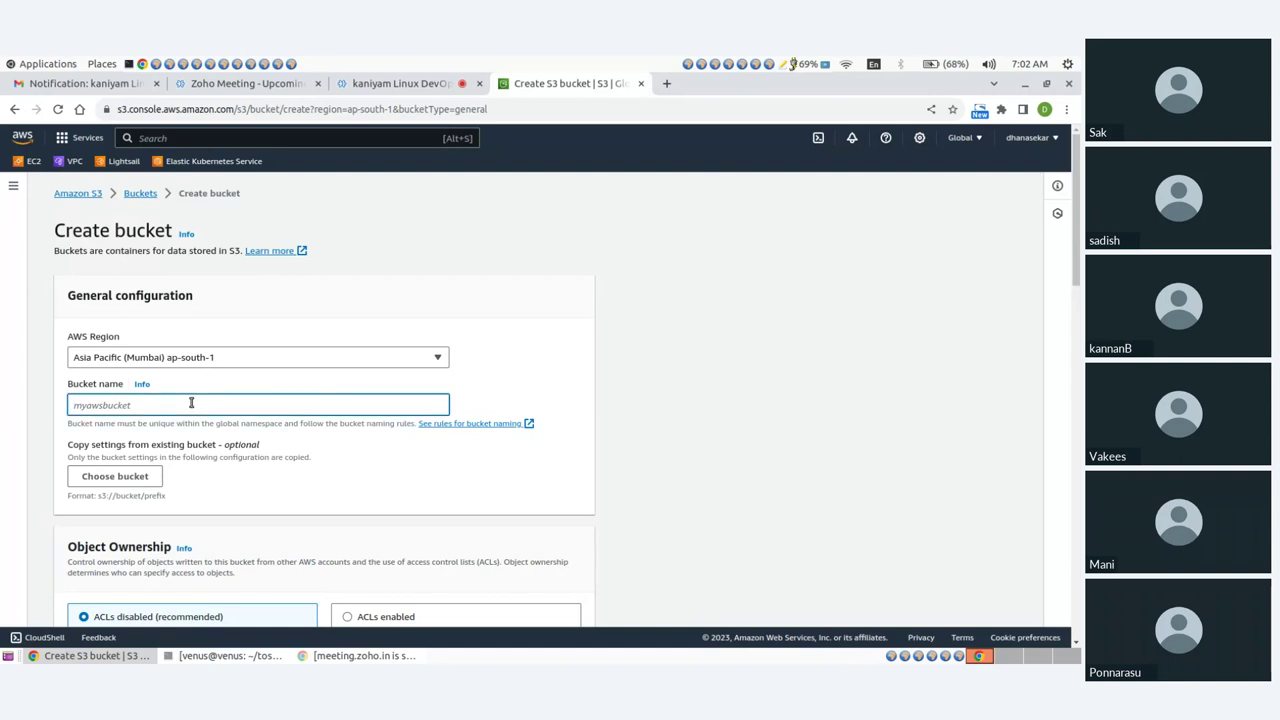
pyautogui.write('kaniyam')
pyautogui.scroll(-1, 293, 437)
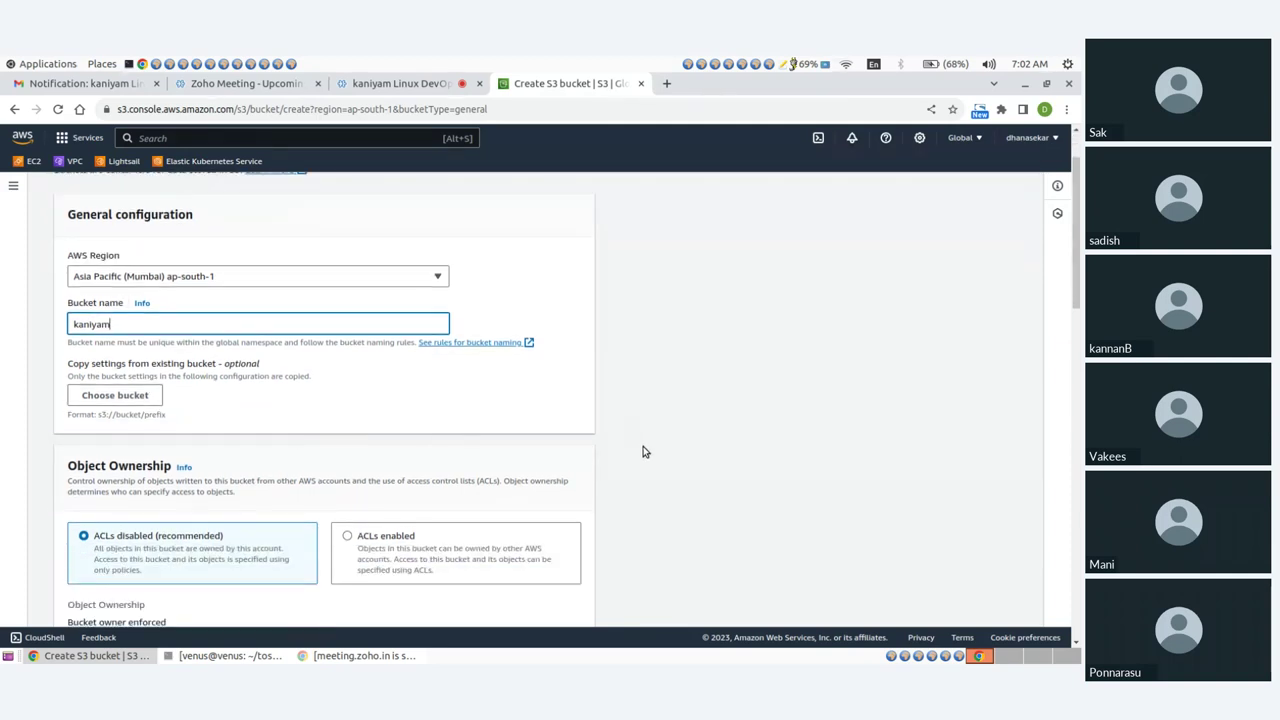
pyautogui.scroll(-15, 643, 452)
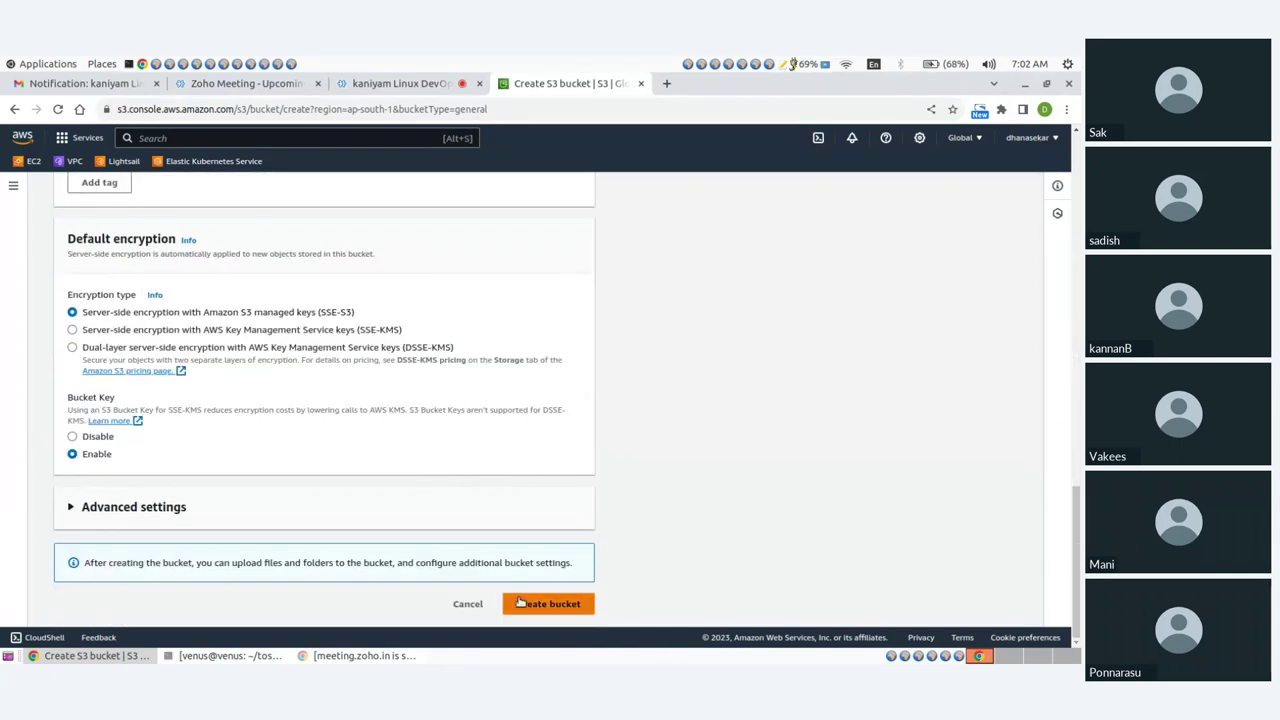
pyautogui.click(526, 608)
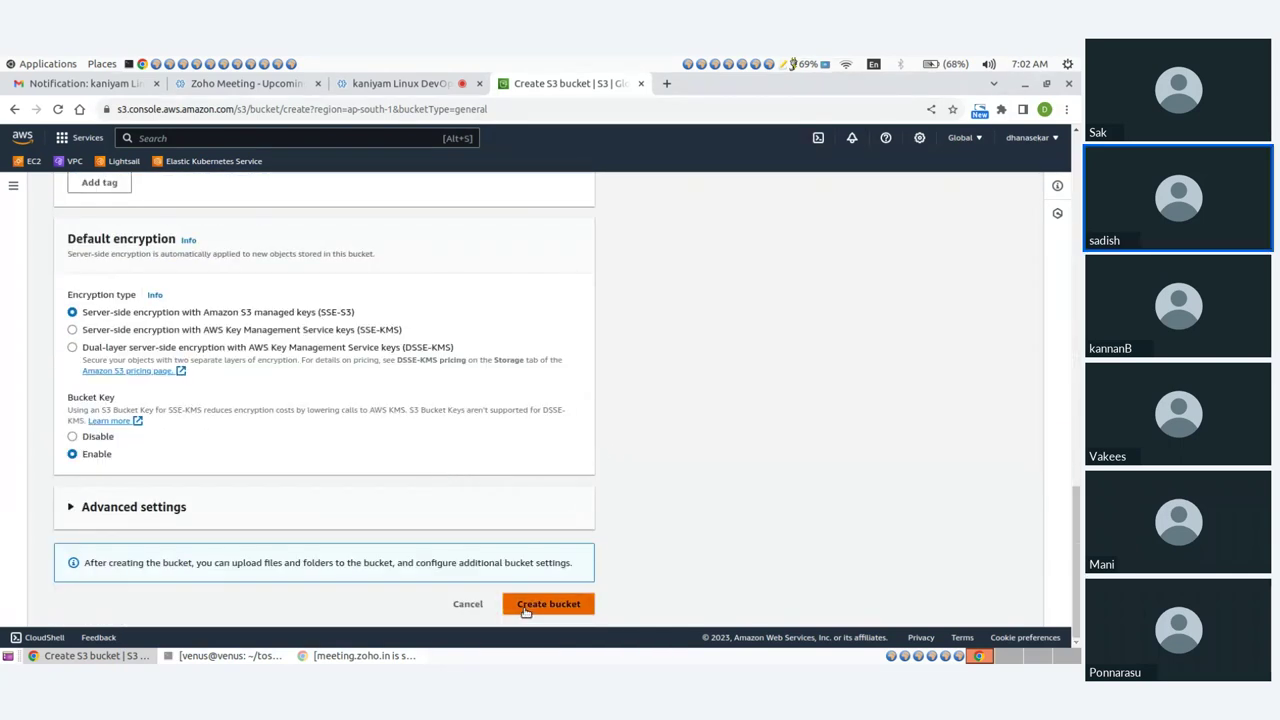
# Step: Enable Bucket Versioning, review the remaining settings and create the bucket
pyautogui.scroll(5, 671, 535)
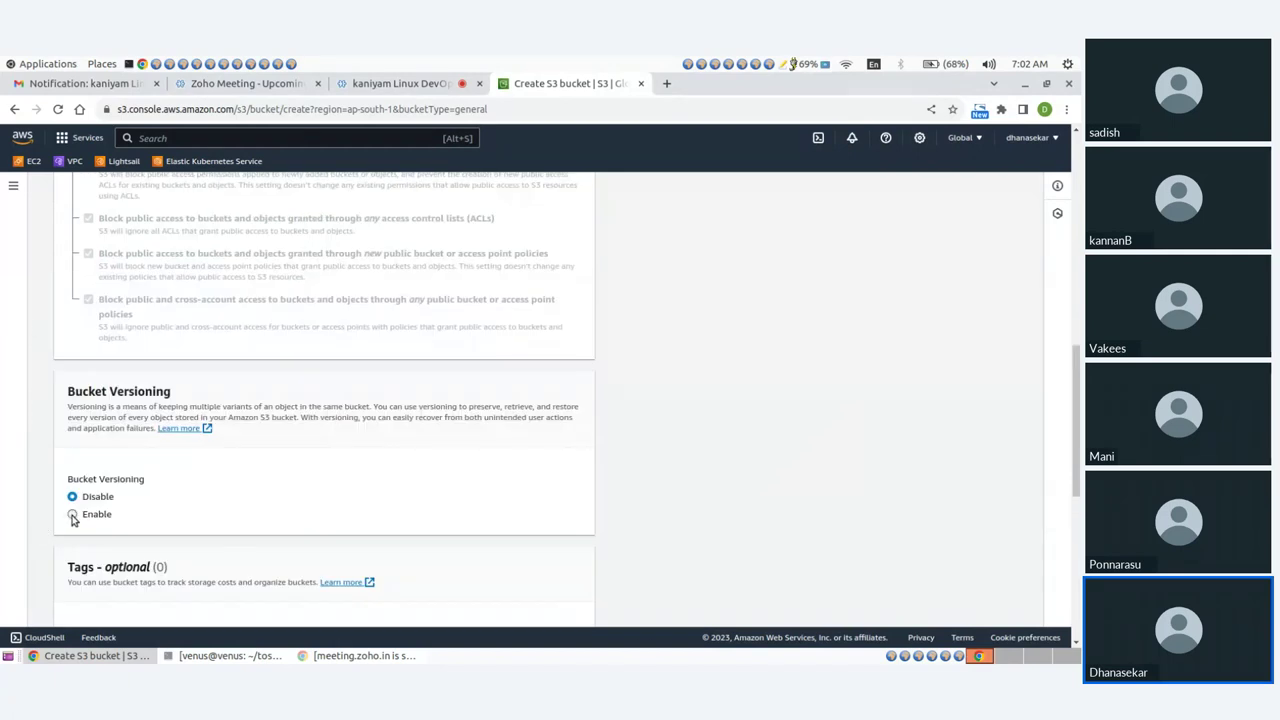
pyautogui.click(72, 516)
pyautogui.scroll(6, 309, 489)
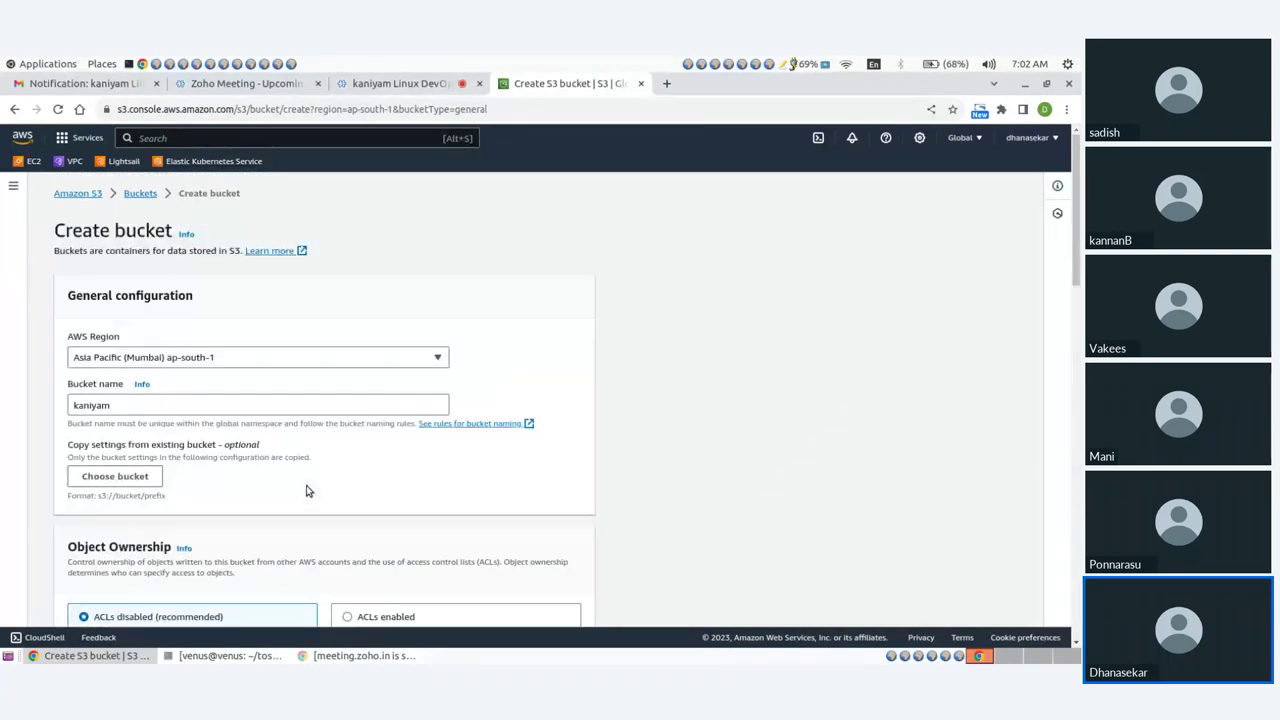
pyautogui.scroll(-2, 310, 488)
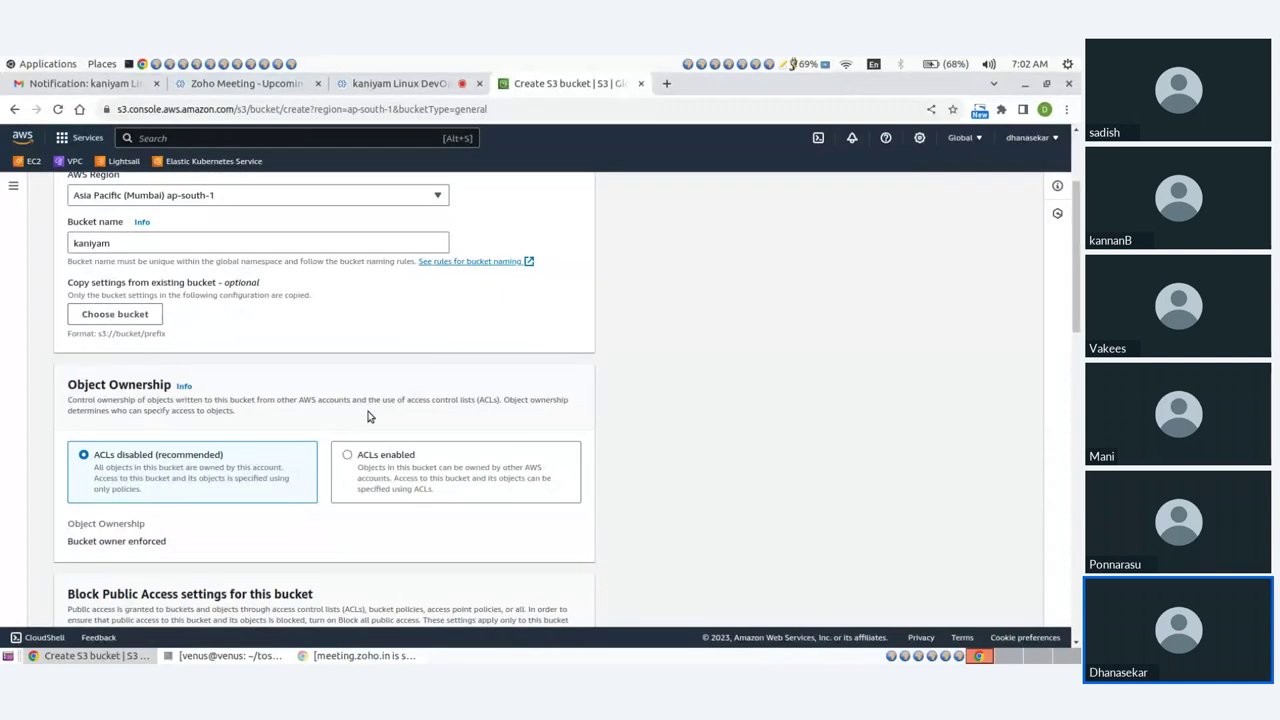
pyautogui.scroll(-10, 128, 411)
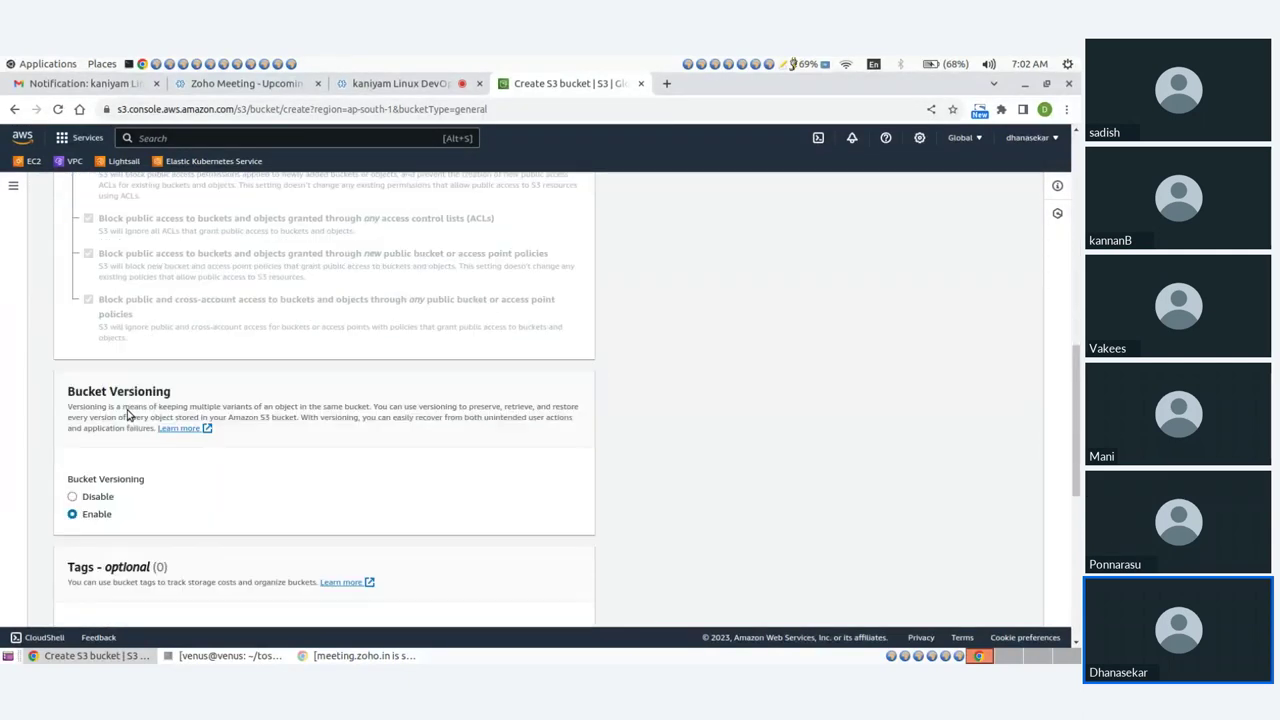
pyautogui.scroll(-3, 191, 380)
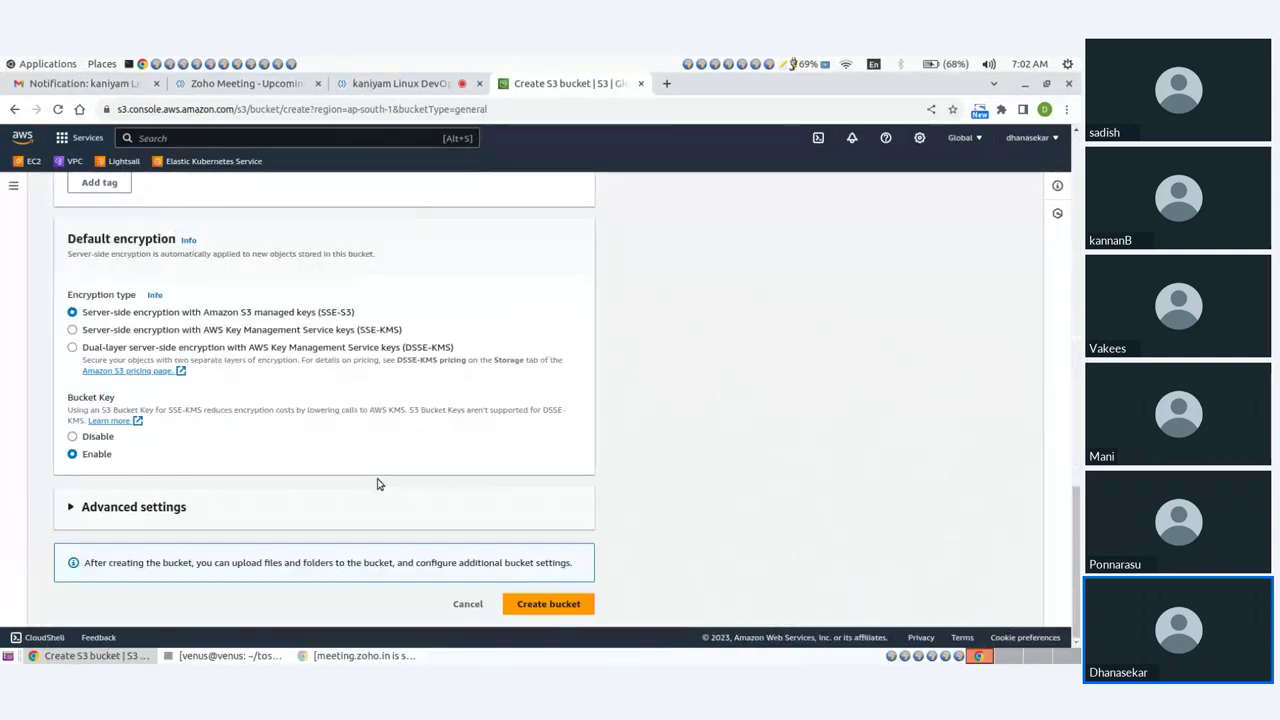
pyautogui.click(531, 603)
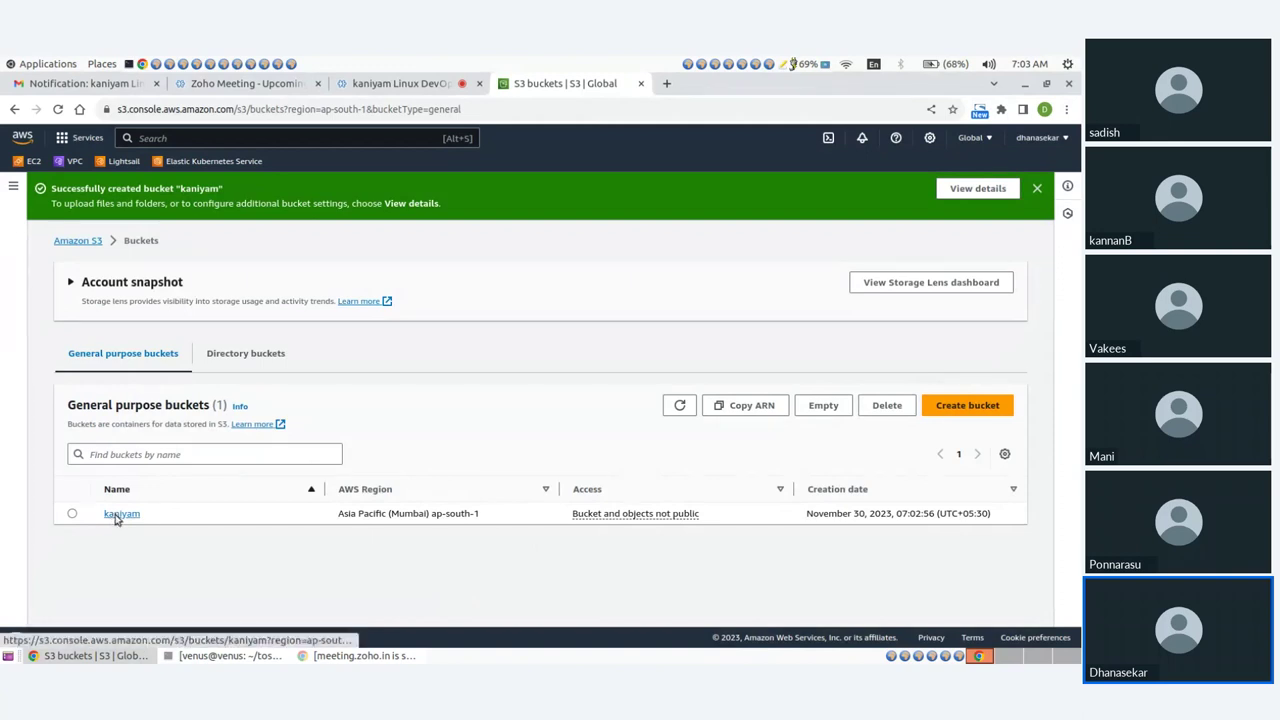
# Step: Open the kaniyam bucket and add aws.txt and s3_sample.txt from the Desktop folder for upload
pyautogui.click(116, 516)
pyautogui.click(743, 380)
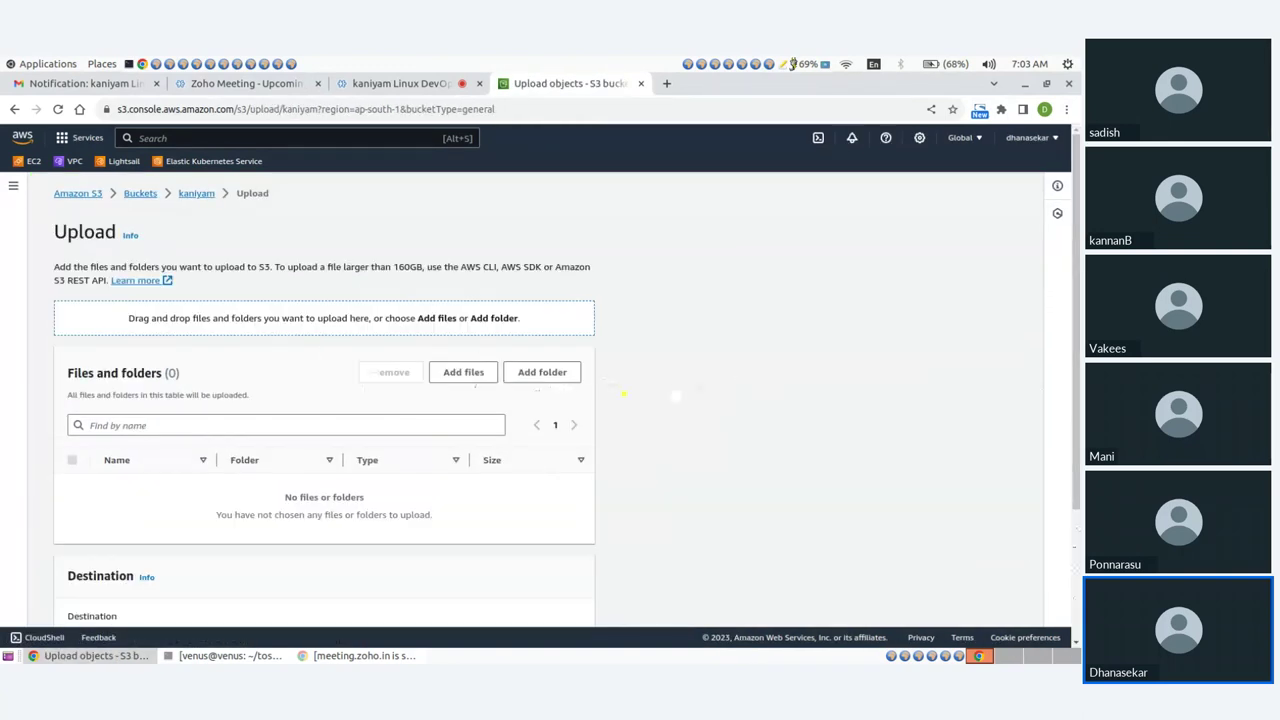
pyautogui.click(463, 372)
pyautogui.click(291, 261)
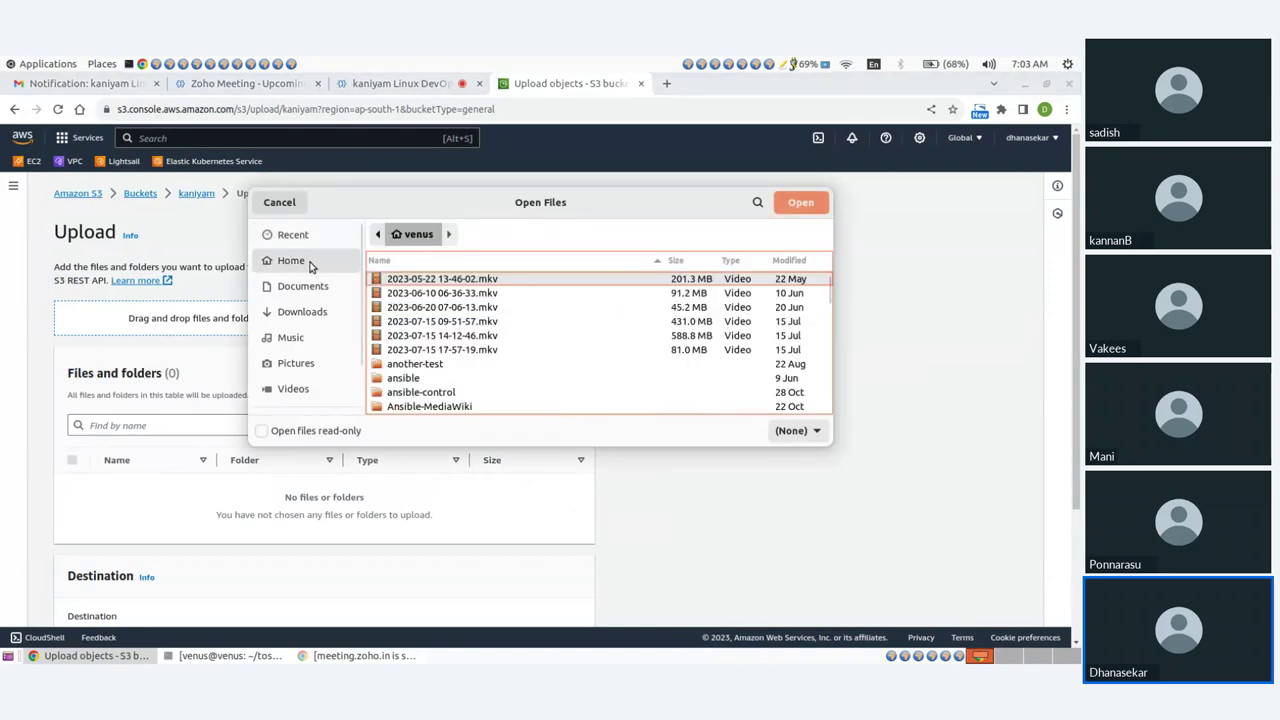
pyautogui.scroll(-3, 480, 331)
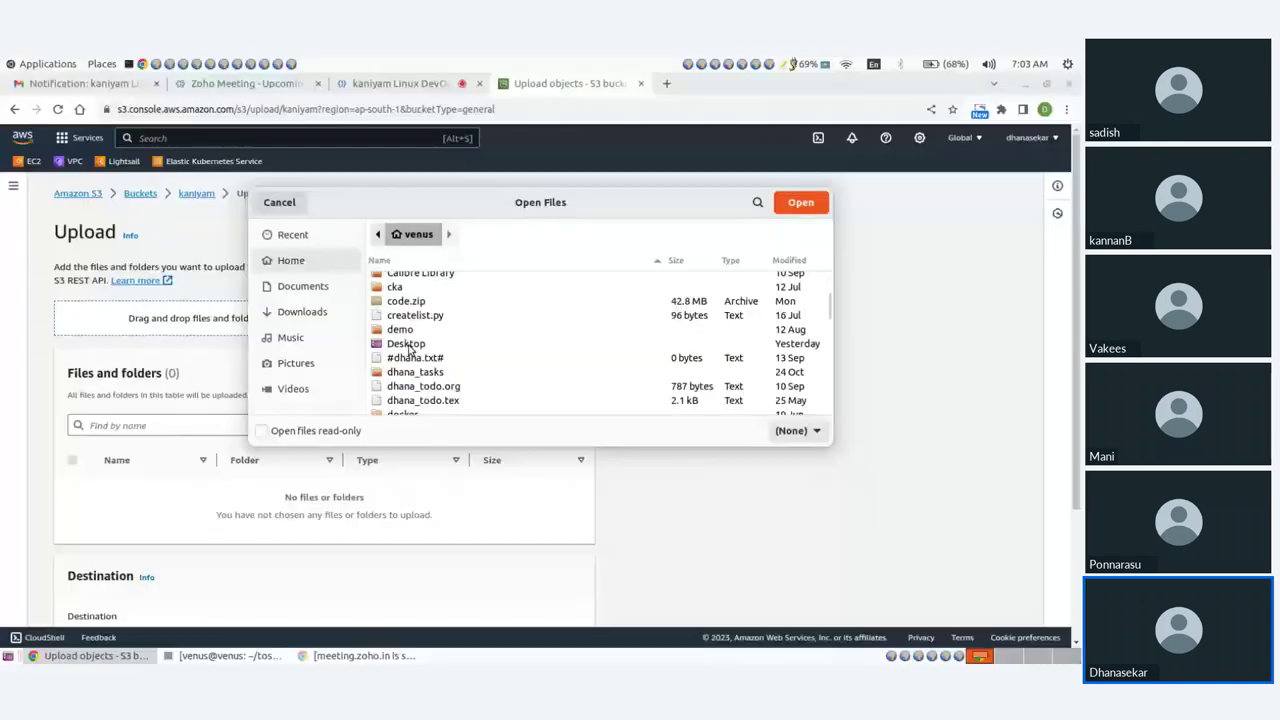
pyautogui.doubleClick(400, 342)
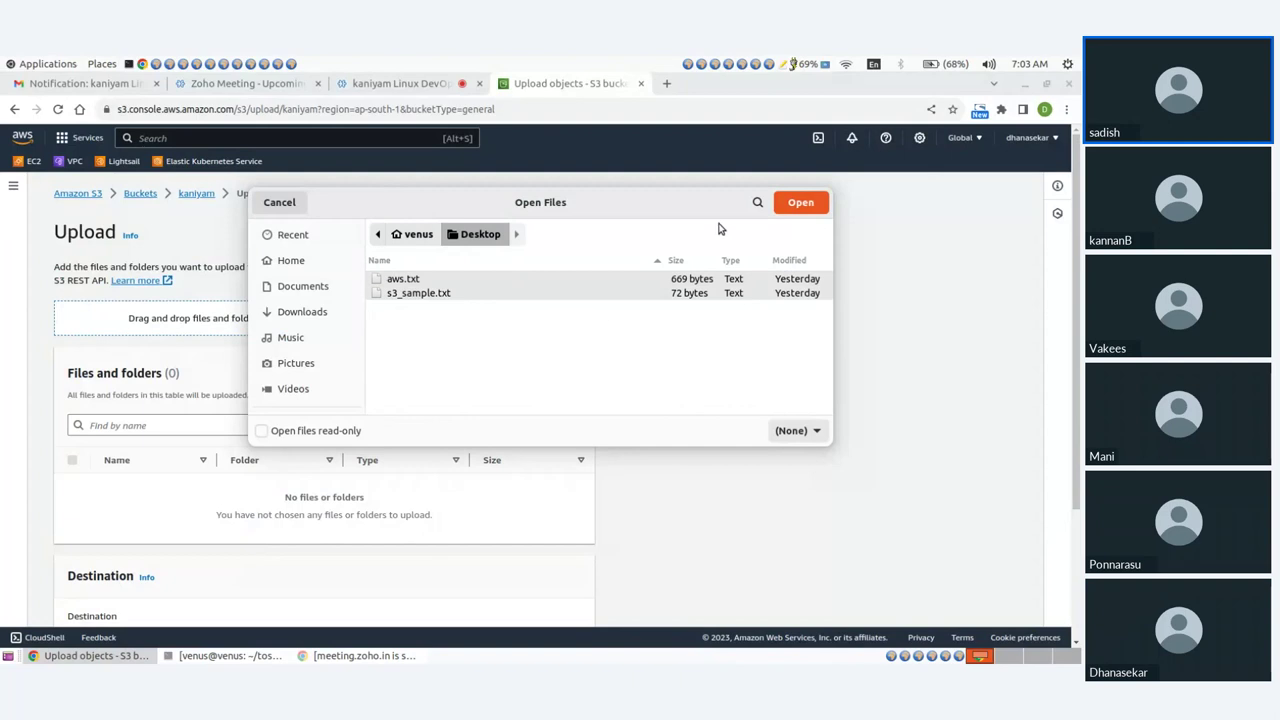
pyautogui.click(790, 202)
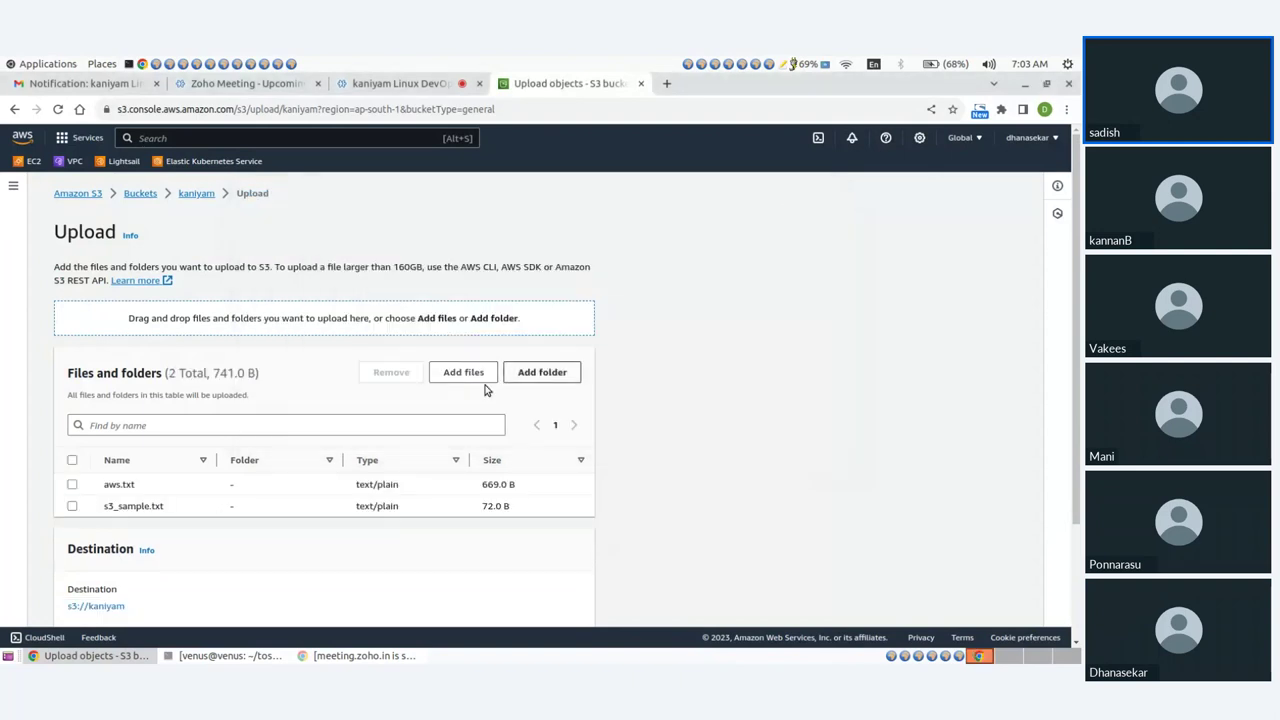
# Step: Upload the two added files to s3://kaniyam, review the upload status and close it
pyautogui.scroll(-2, 487, 390)
pyautogui.click(562, 604)
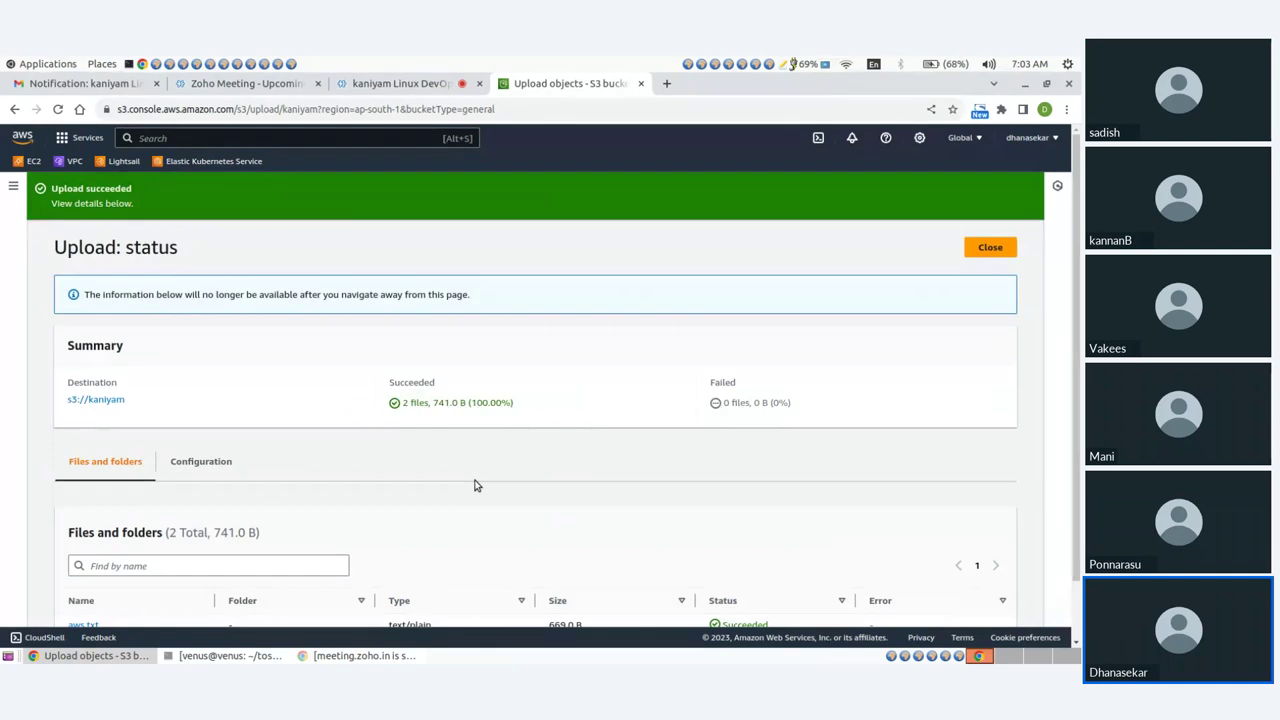
pyautogui.scroll(-1, 491, 460)
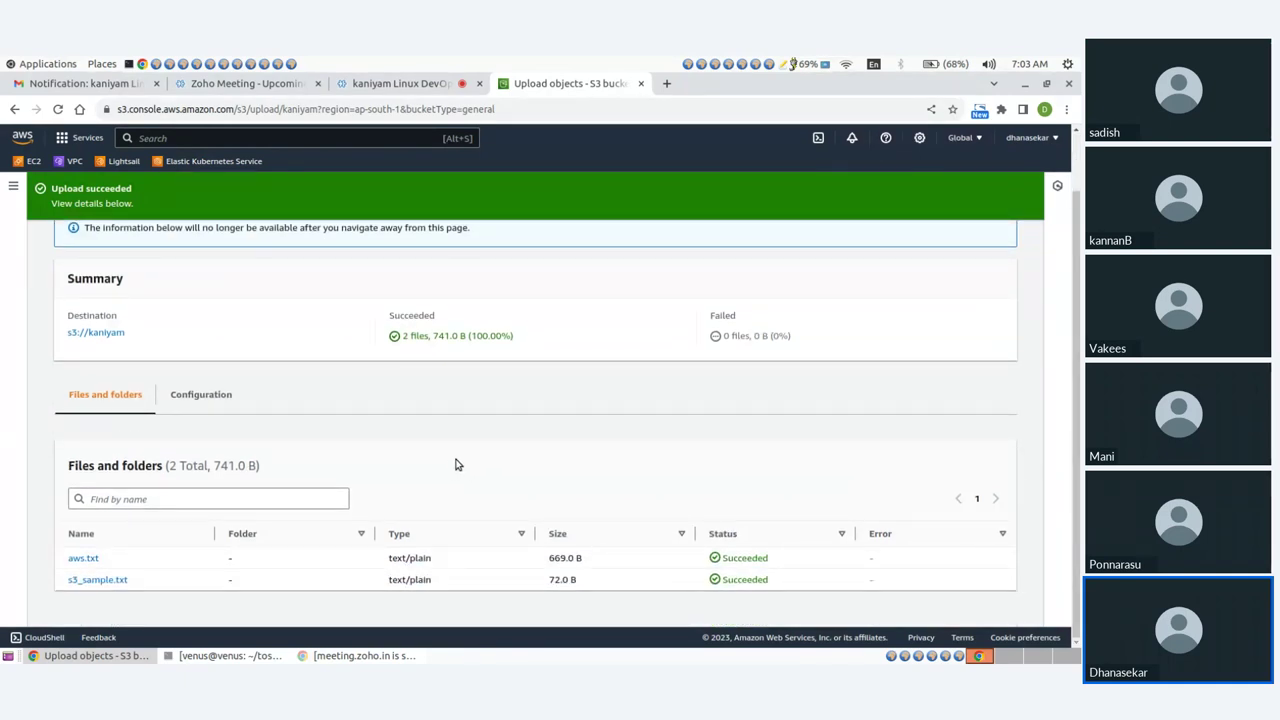
pyautogui.scroll(1, 260, 366)
pyautogui.click(982, 249)
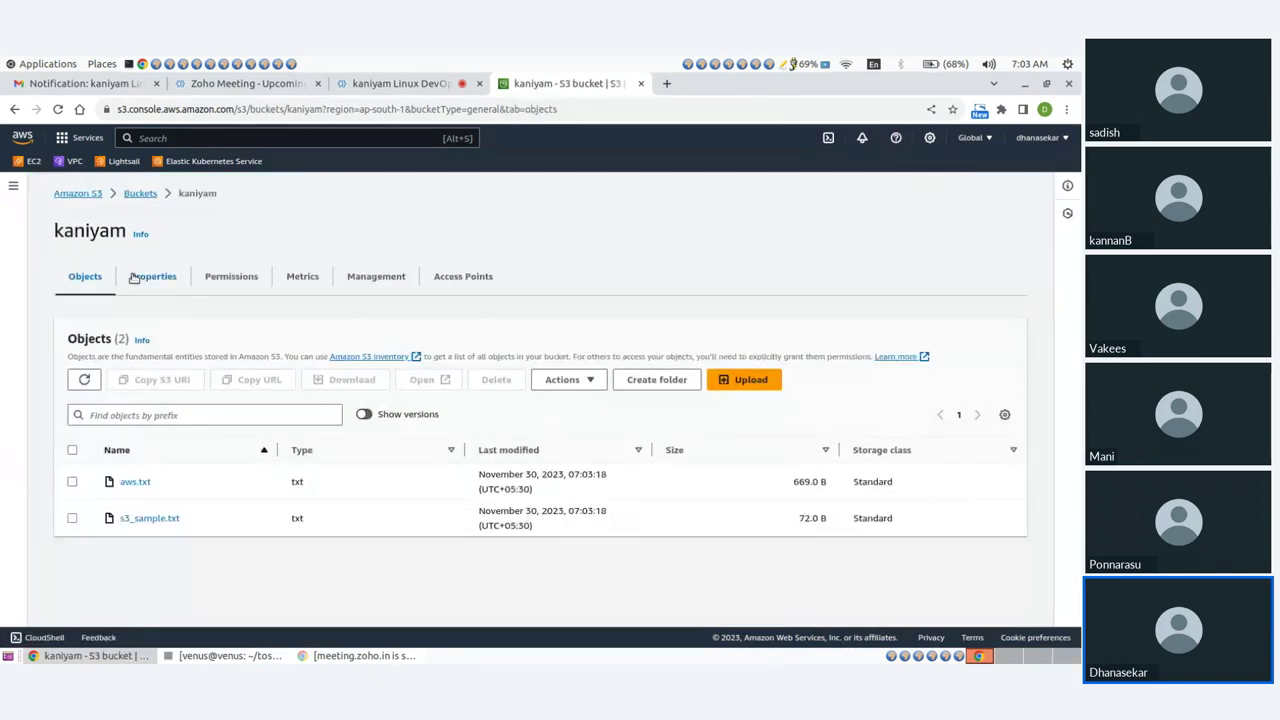
# Step: Start a new general purpose bucket in the ap-south-1 region and name it kaiyam-replica
pyautogui.click(140, 193)
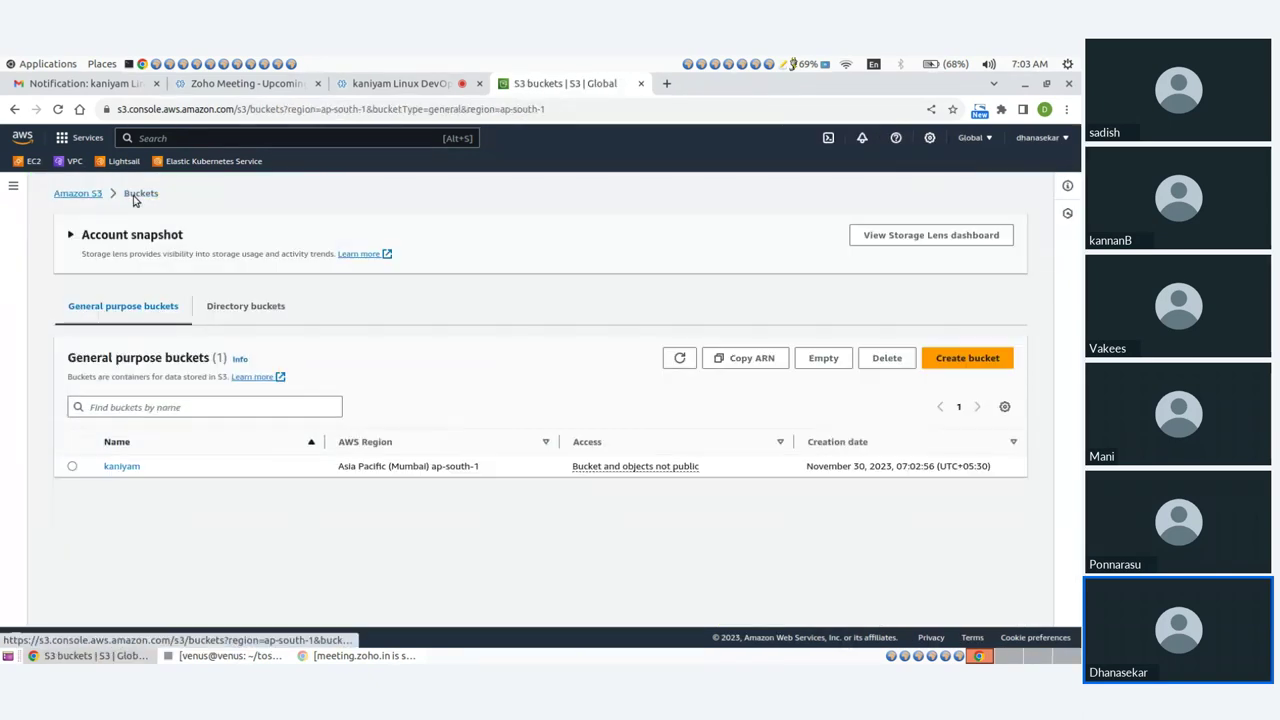
pyautogui.click(962, 358)
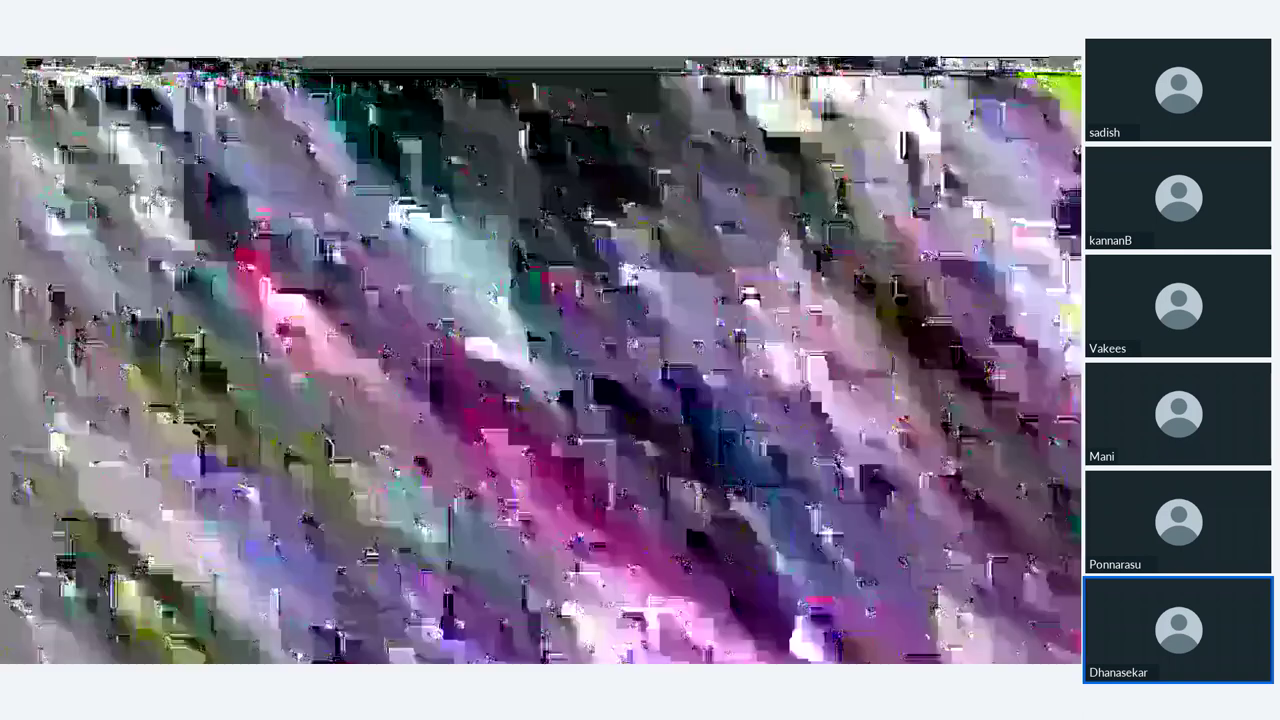
pyautogui.click(132, 405)
pyautogui.write('kaiyam')
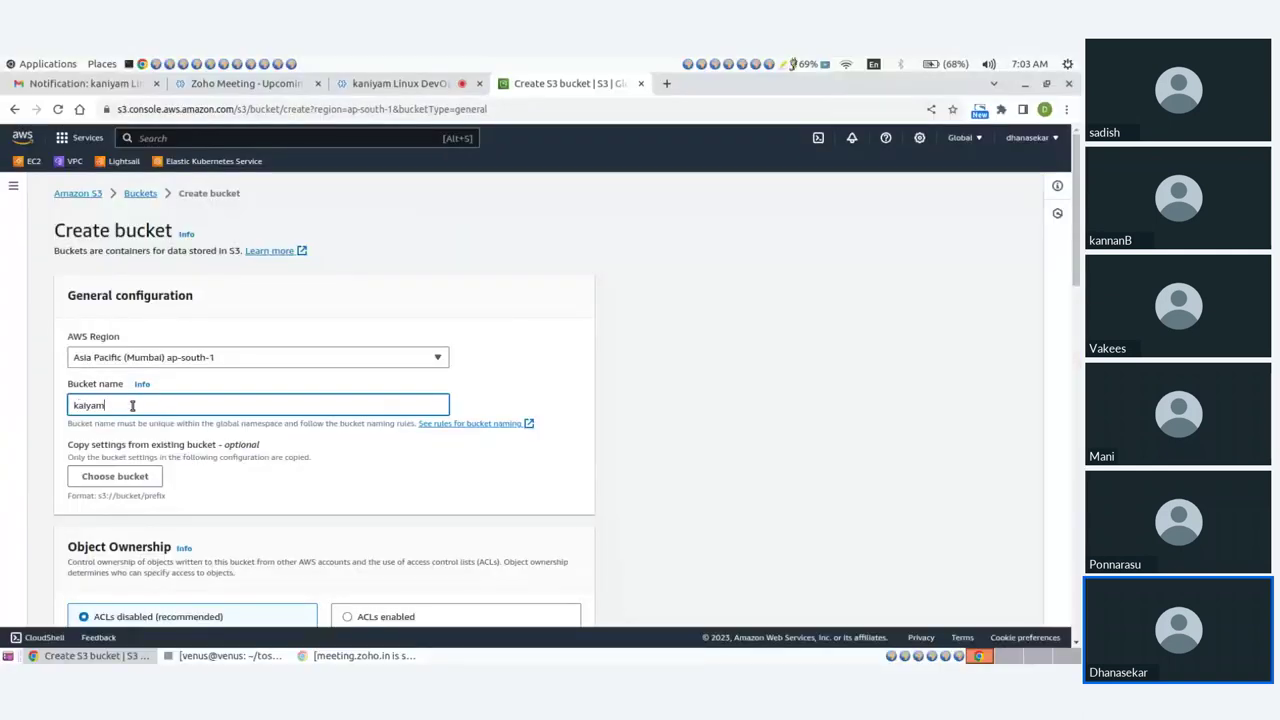
pyautogui.write('-d')
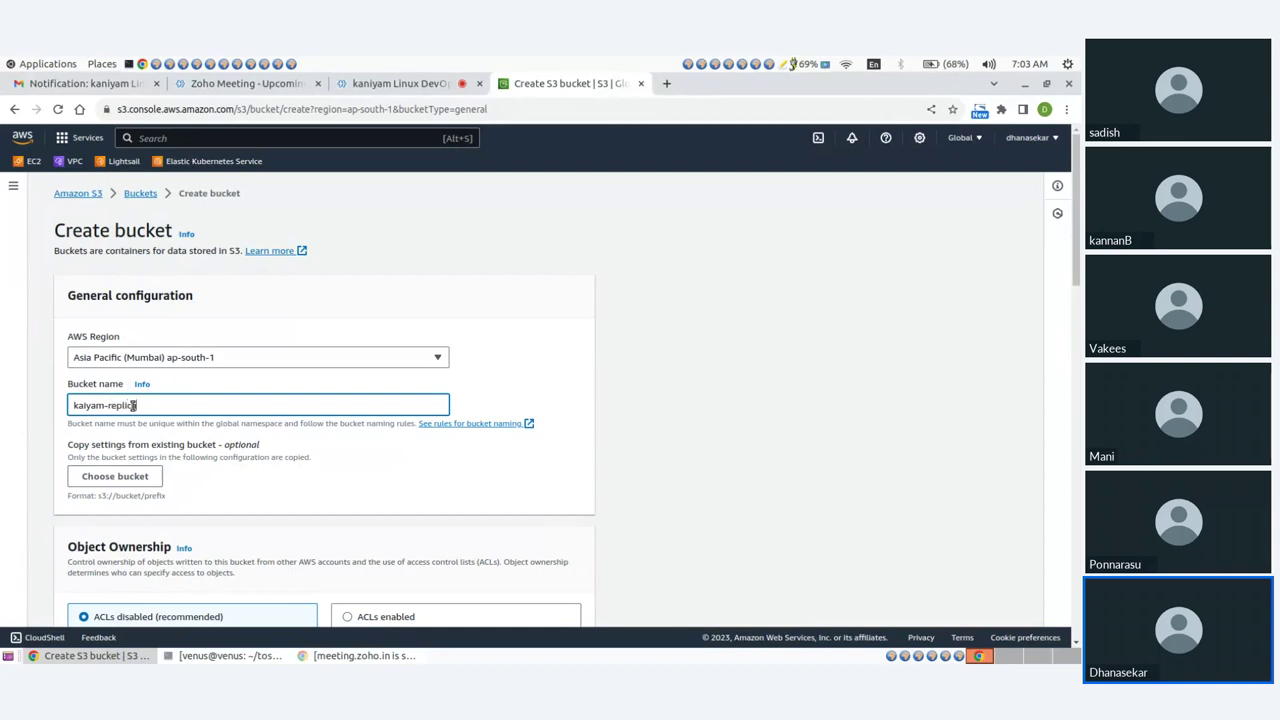
# Step: Enable Bucket Versioning for the kaiyam-replica bucket and create it
pyautogui.scroll(-5, 277, 417)
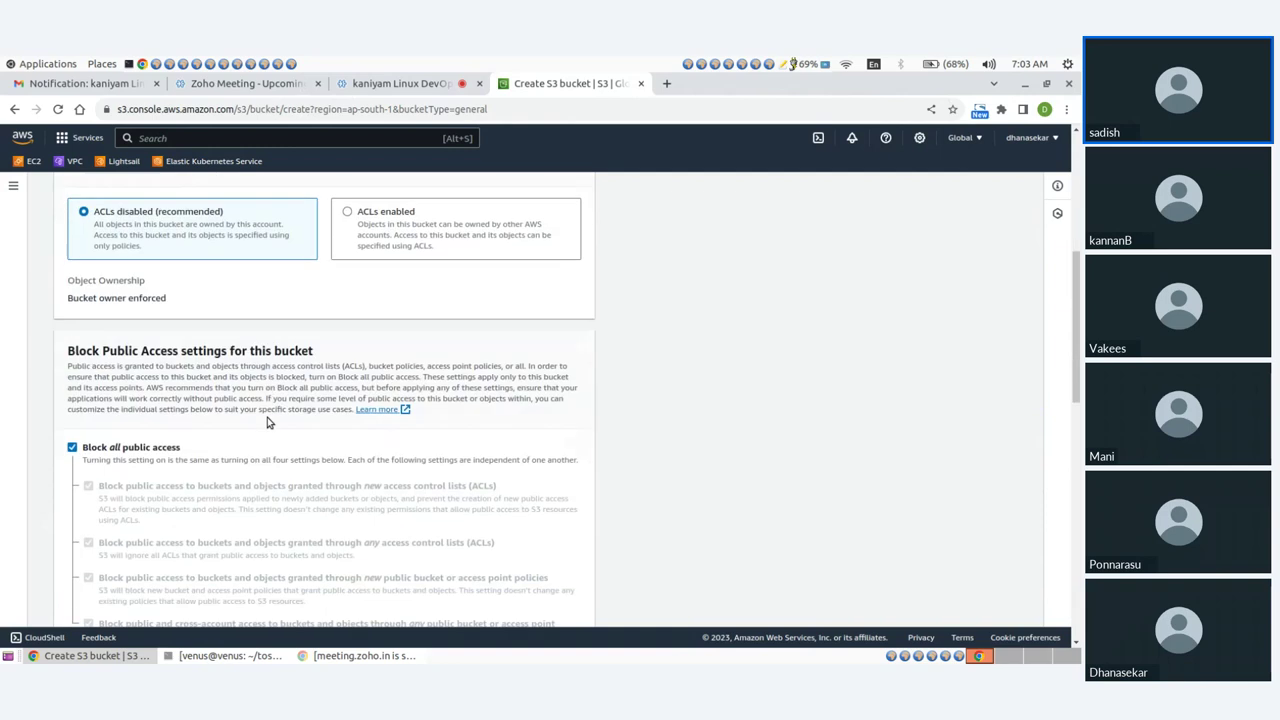
pyautogui.scroll(-5, 142, 427)
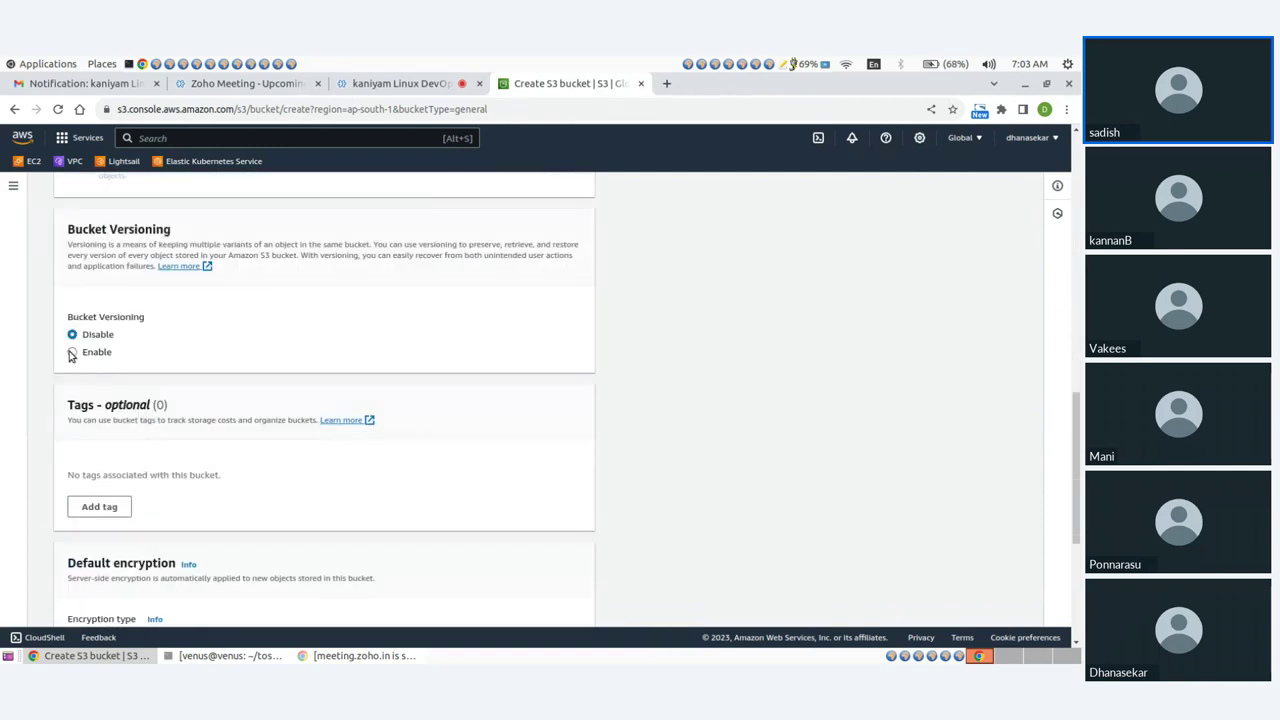
pyautogui.click(72, 353)
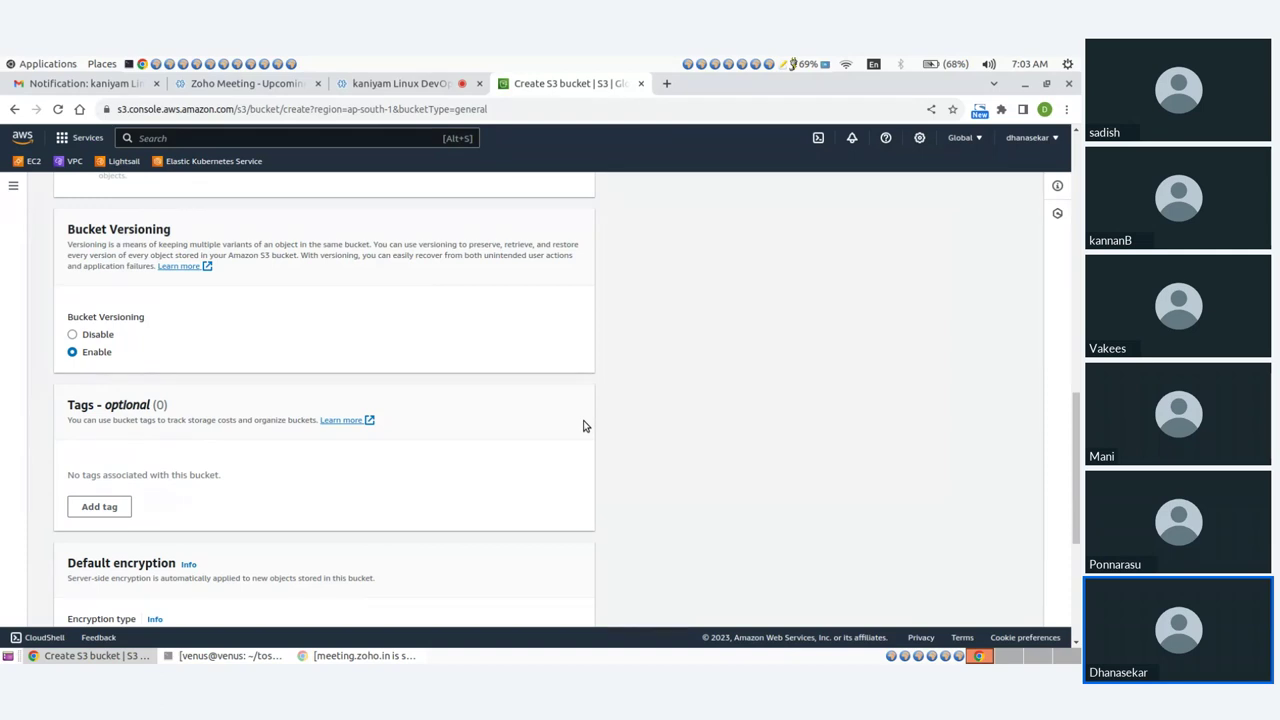
pyautogui.scroll(-3, 585, 426)
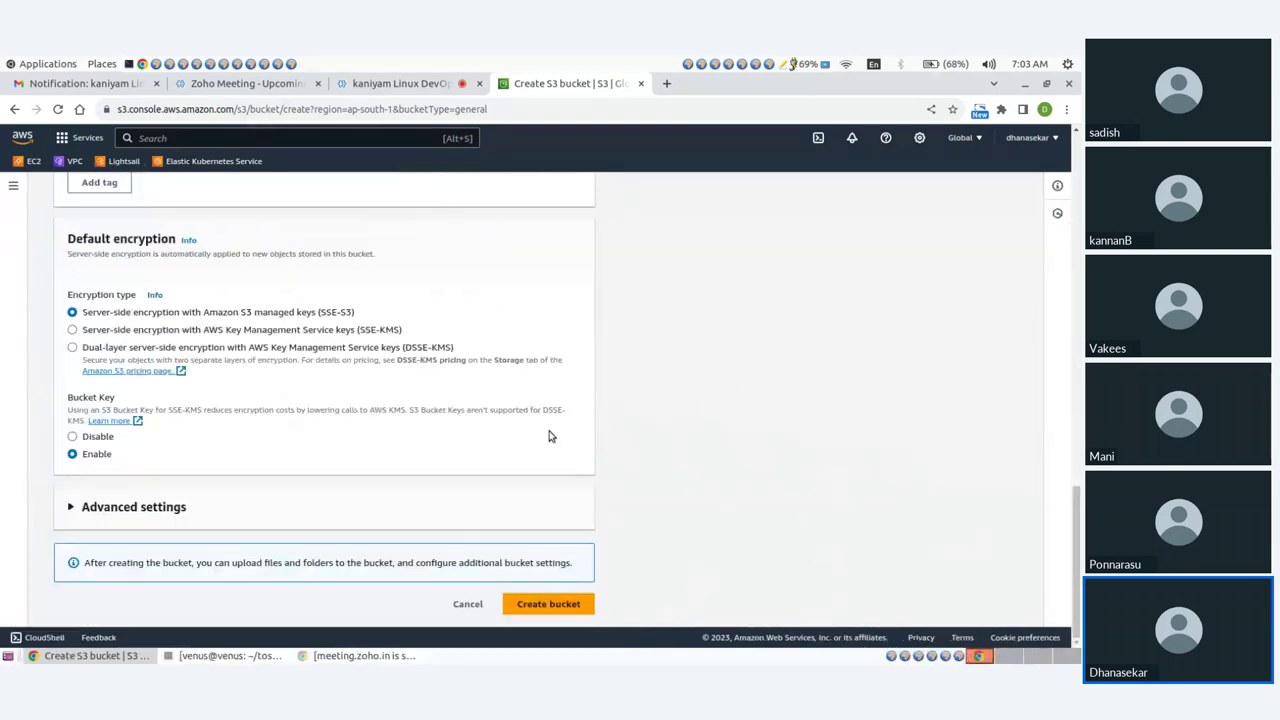
pyautogui.click(545, 606)
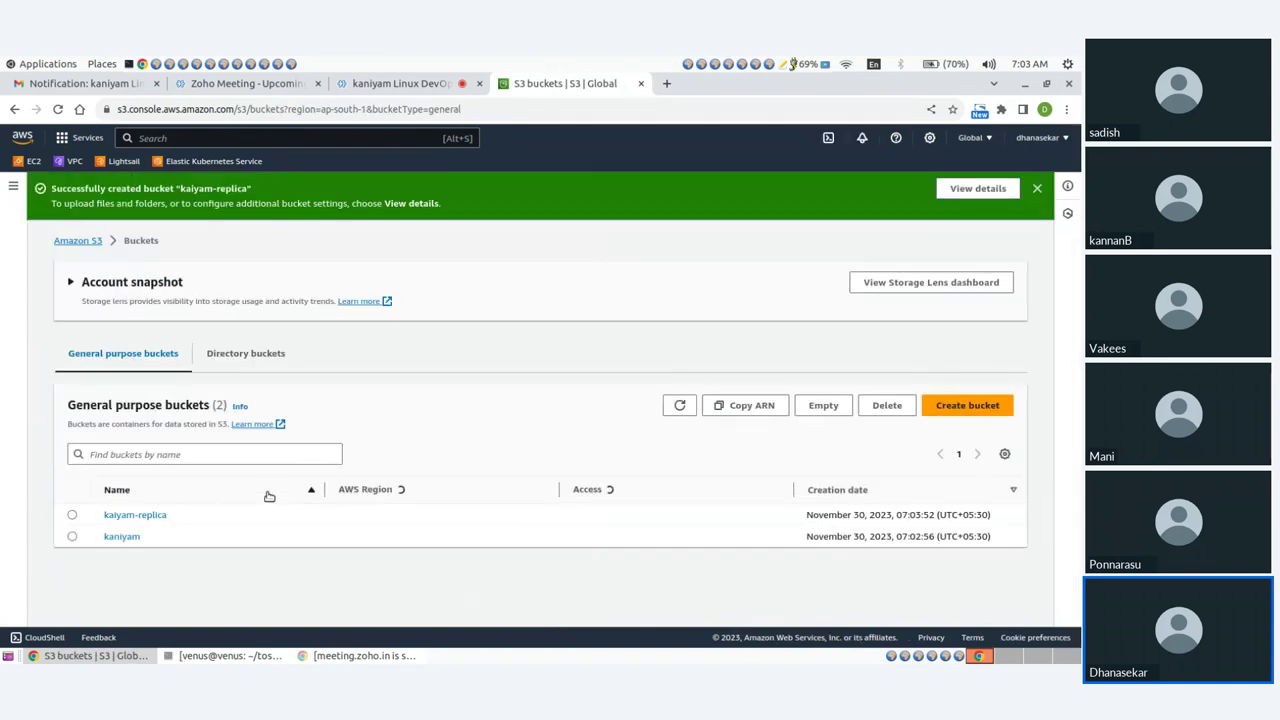
# Step: Look into the kaiyam-replica bucket and start creating a replication rule for the kaniyam bucket
pyautogui.click(135, 513)
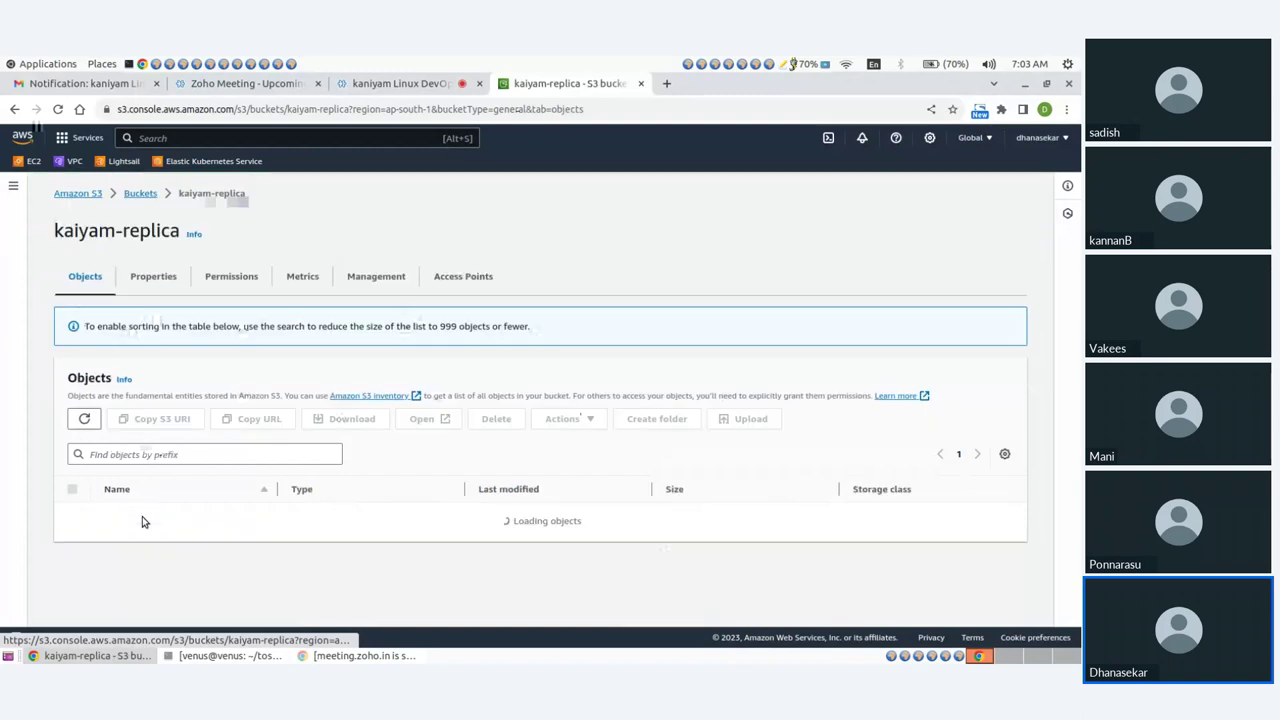
pyautogui.click(140, 193)
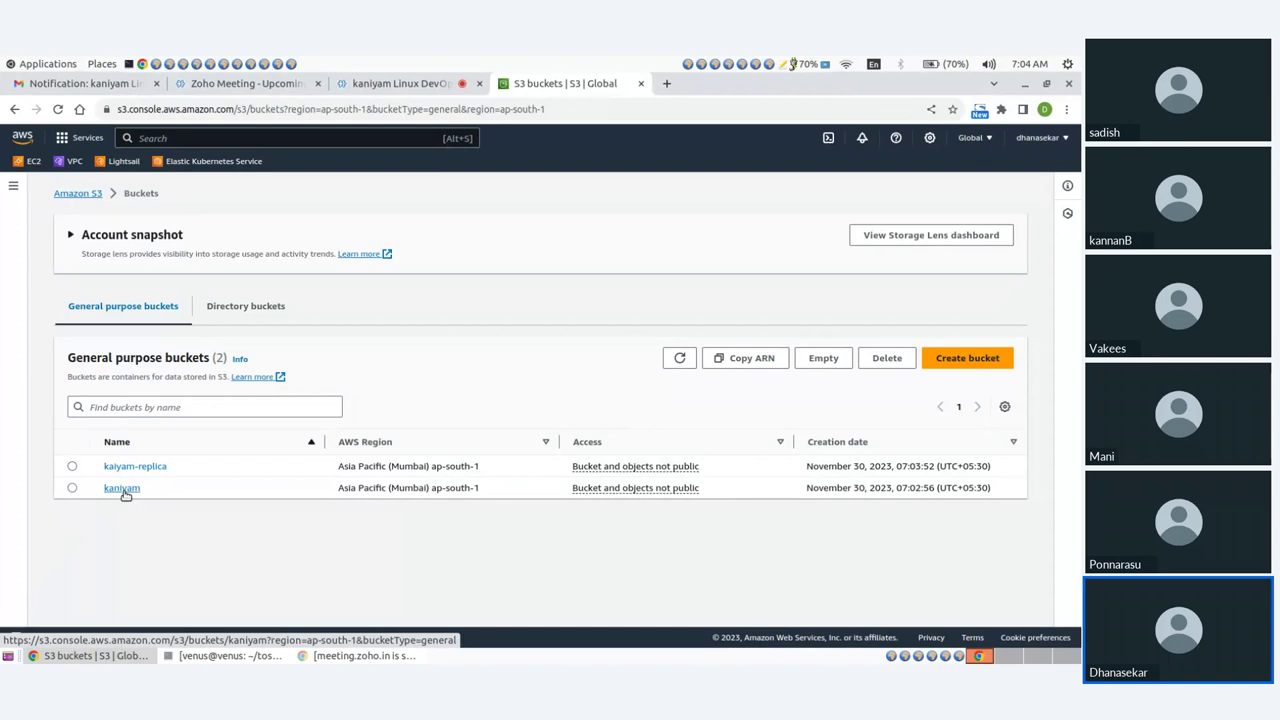
pyautogui.click(122, 488)
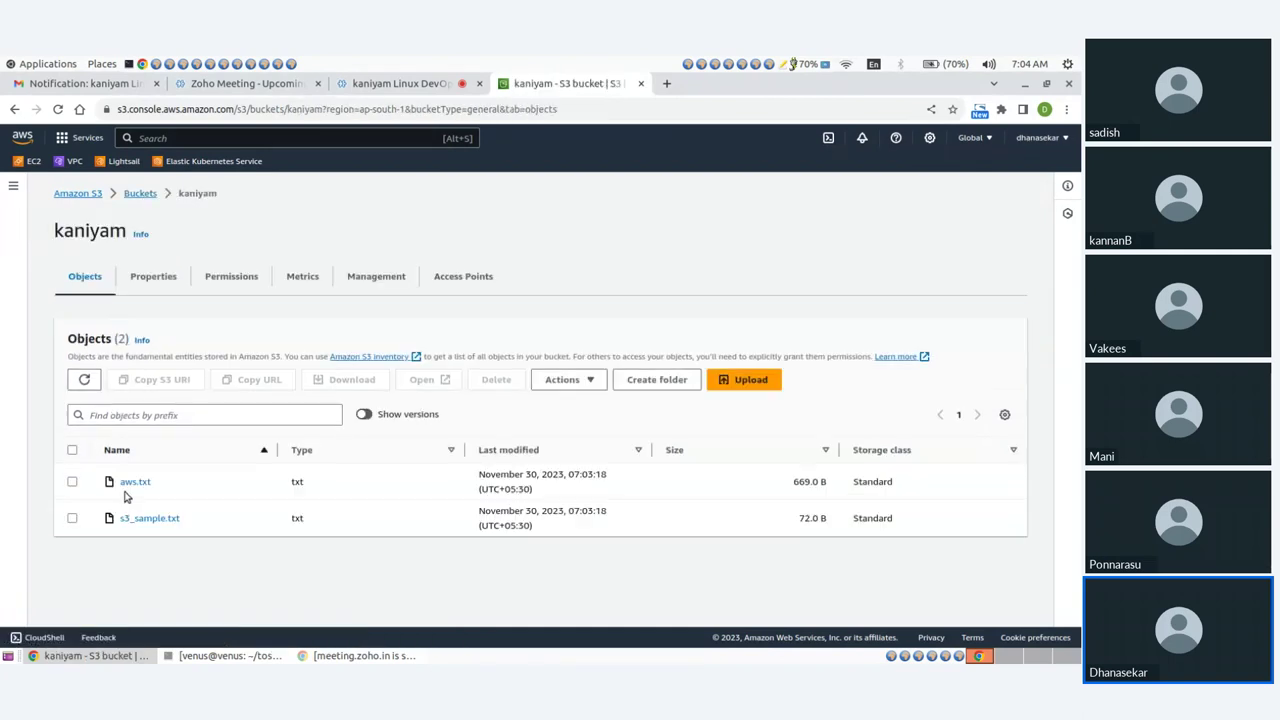
pyautogui.click(371, 284)
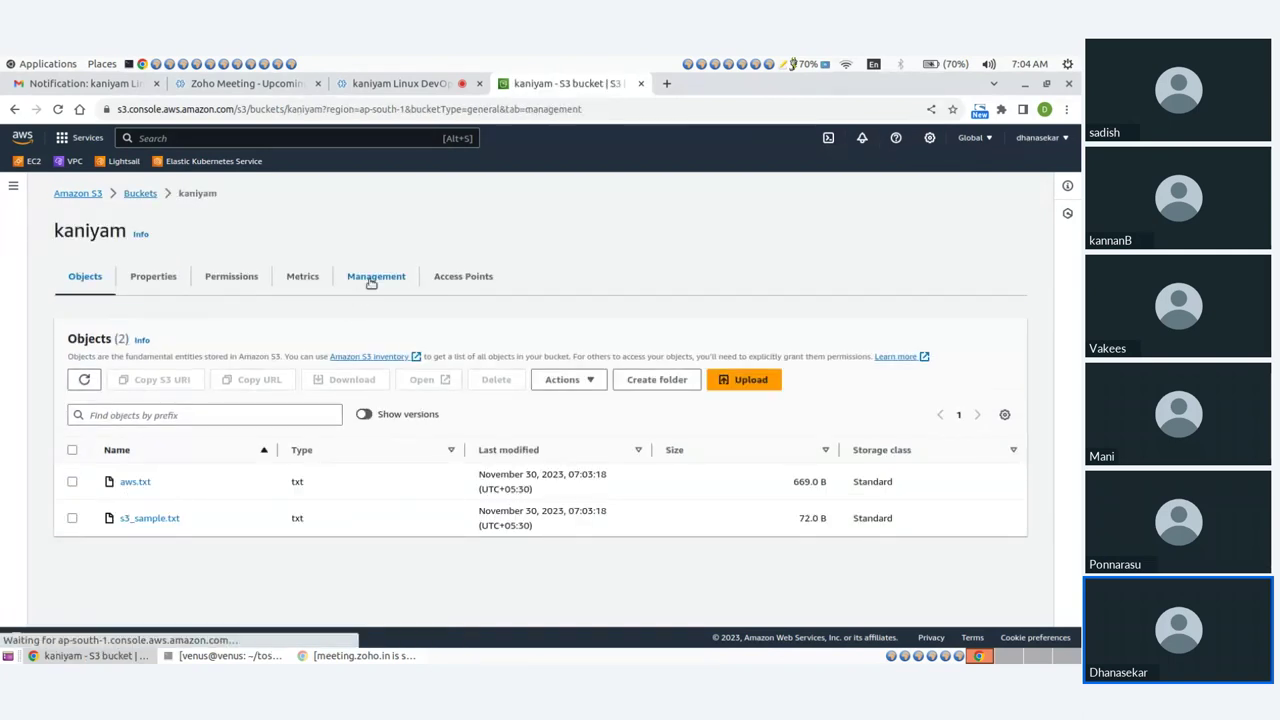
pyautogui.scroll(-1, 380, 434)
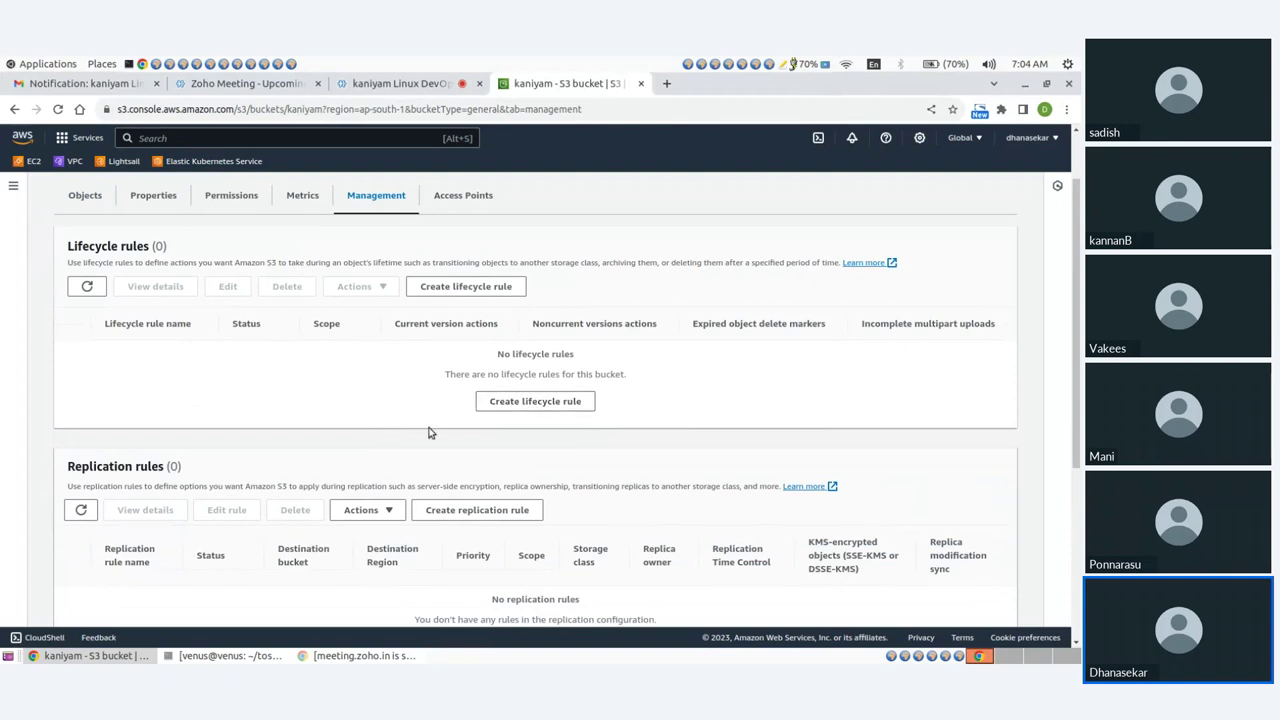
pyautogui.scroll(-2, 430, 432)
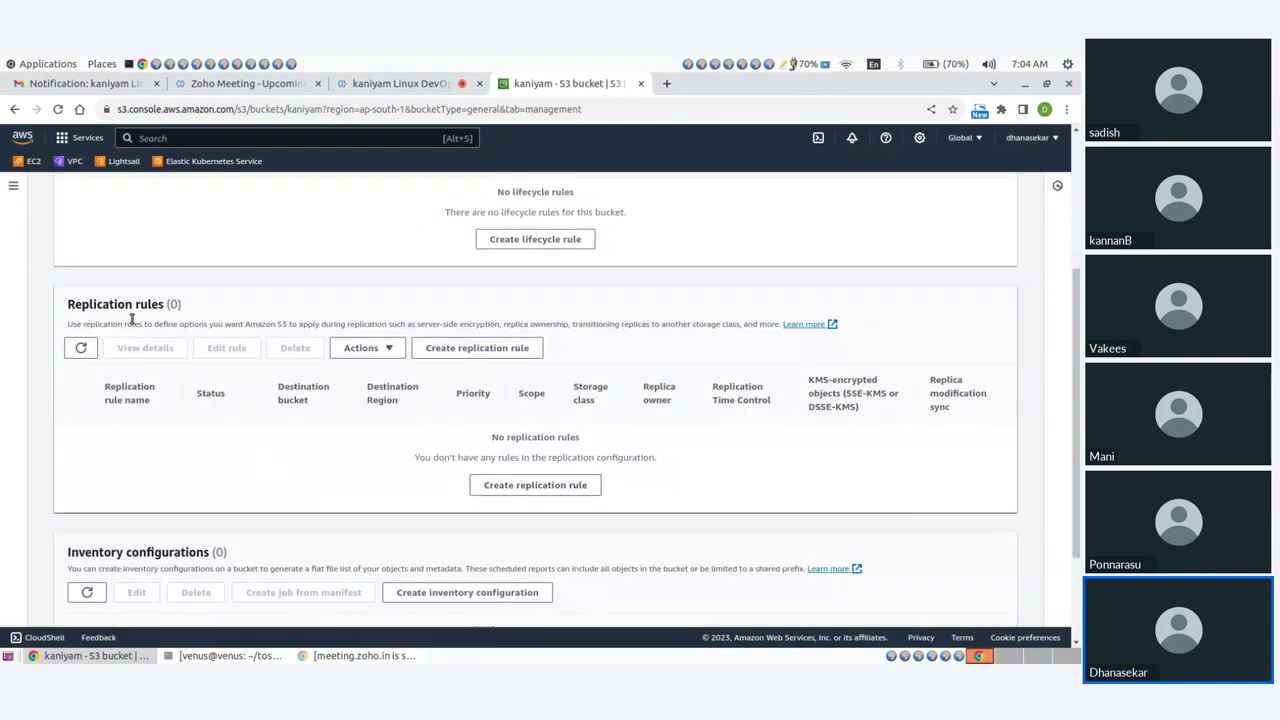
pyautogui.moveTo(75, 302); pyautogui.dragTo(155, 305)
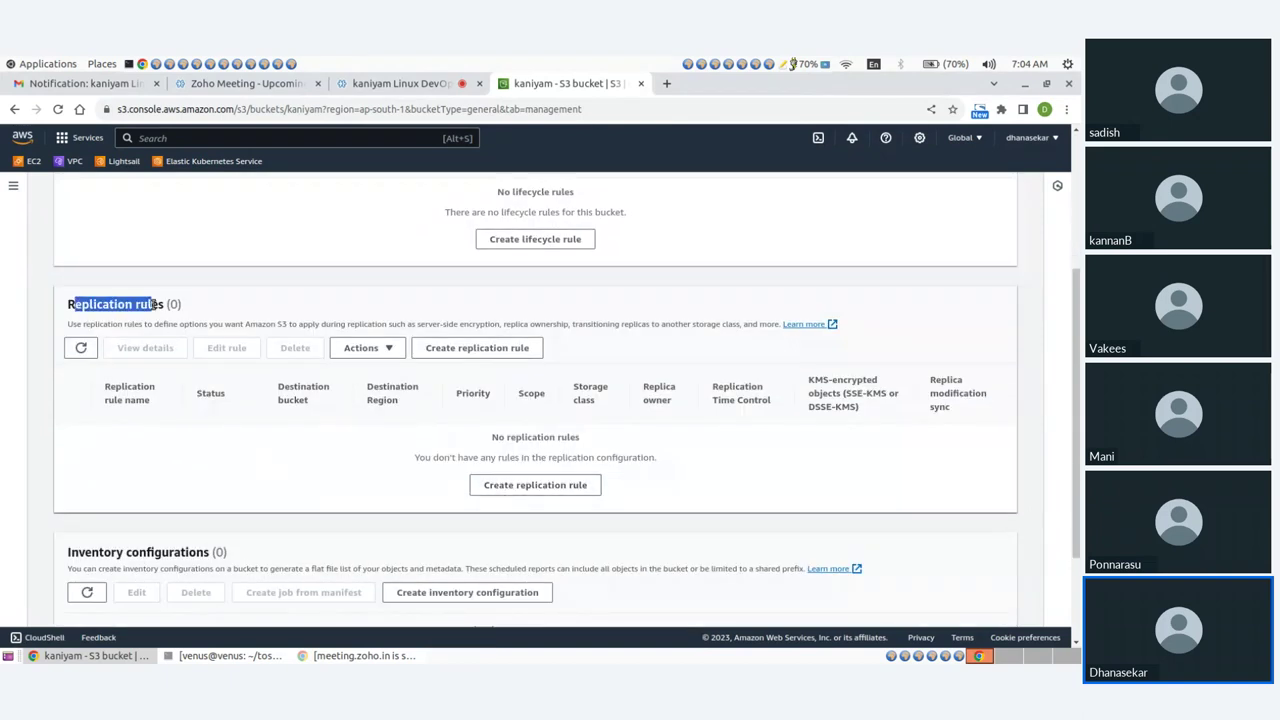
pyautogui.click(520, 489)
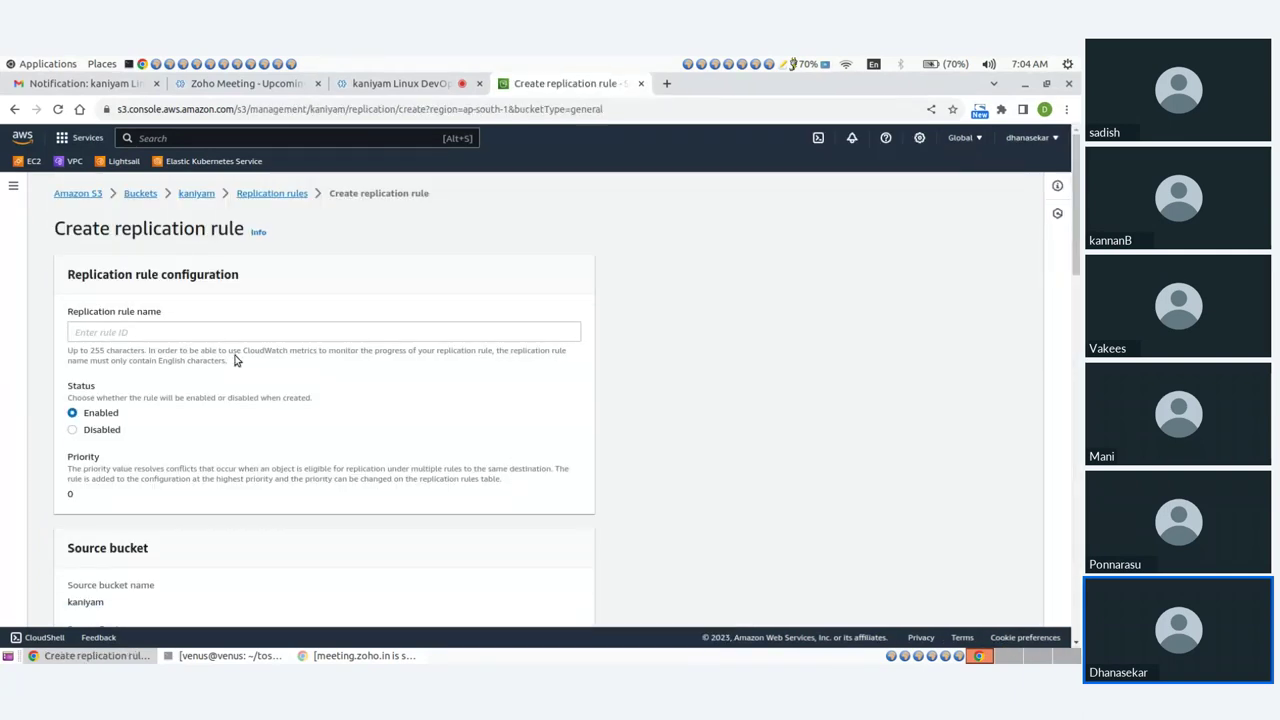
# Step: Name the replication rule replica and apply it to all objects in the kaniyam source bucket
pyautogui.click(143, 332)
pyautogui.write('replica')
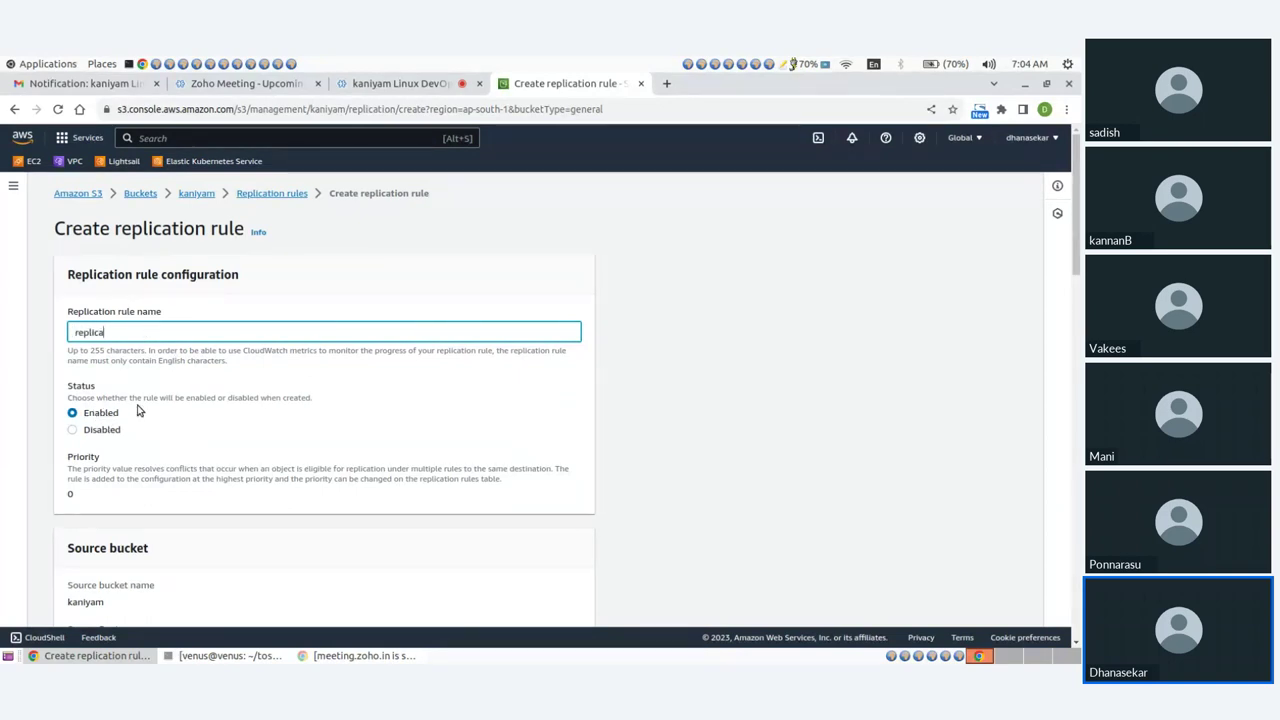
pyautogui.scroll(-5, 197, 414)
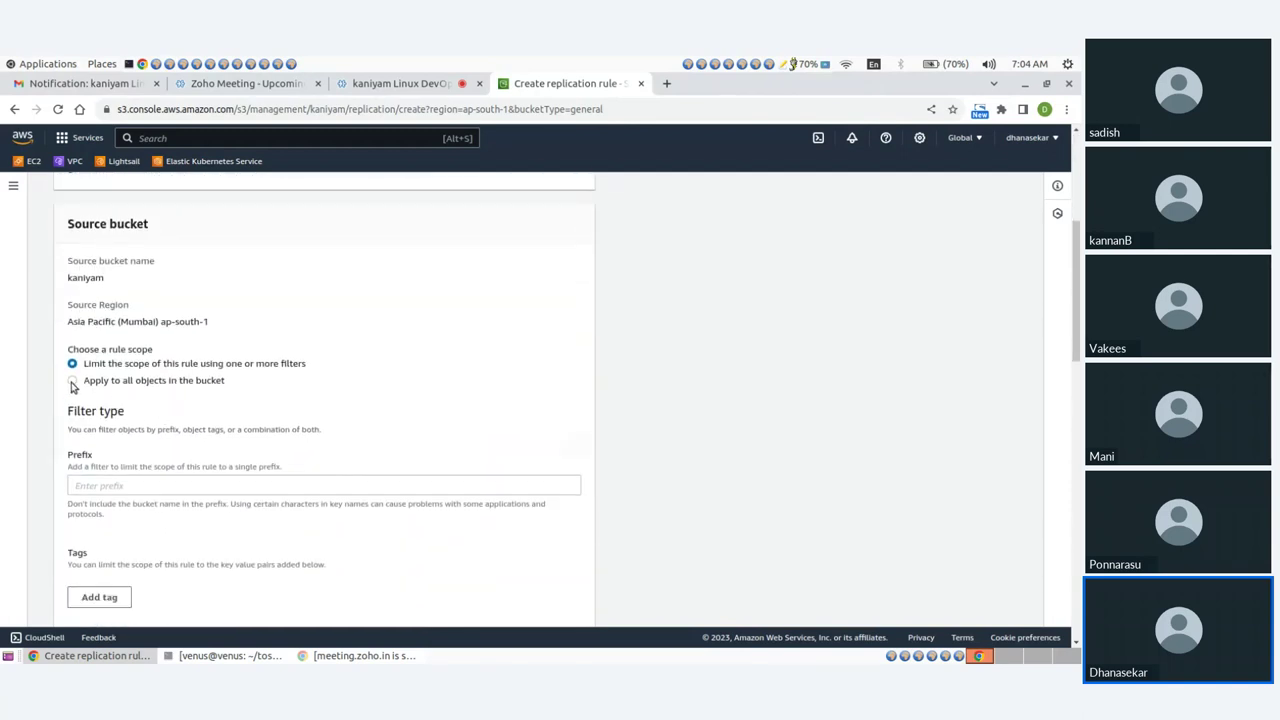
pyautogui.click(72, 384)
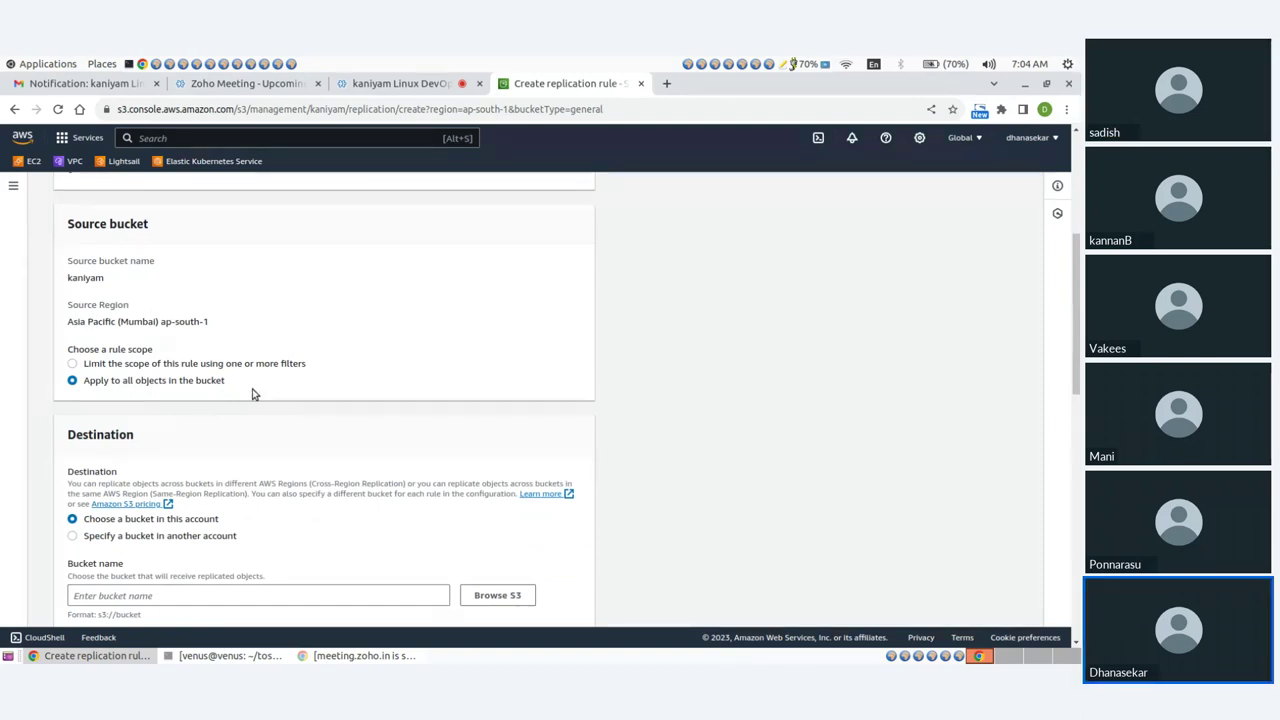
pyautogui.scroll(-3, 253, 394)
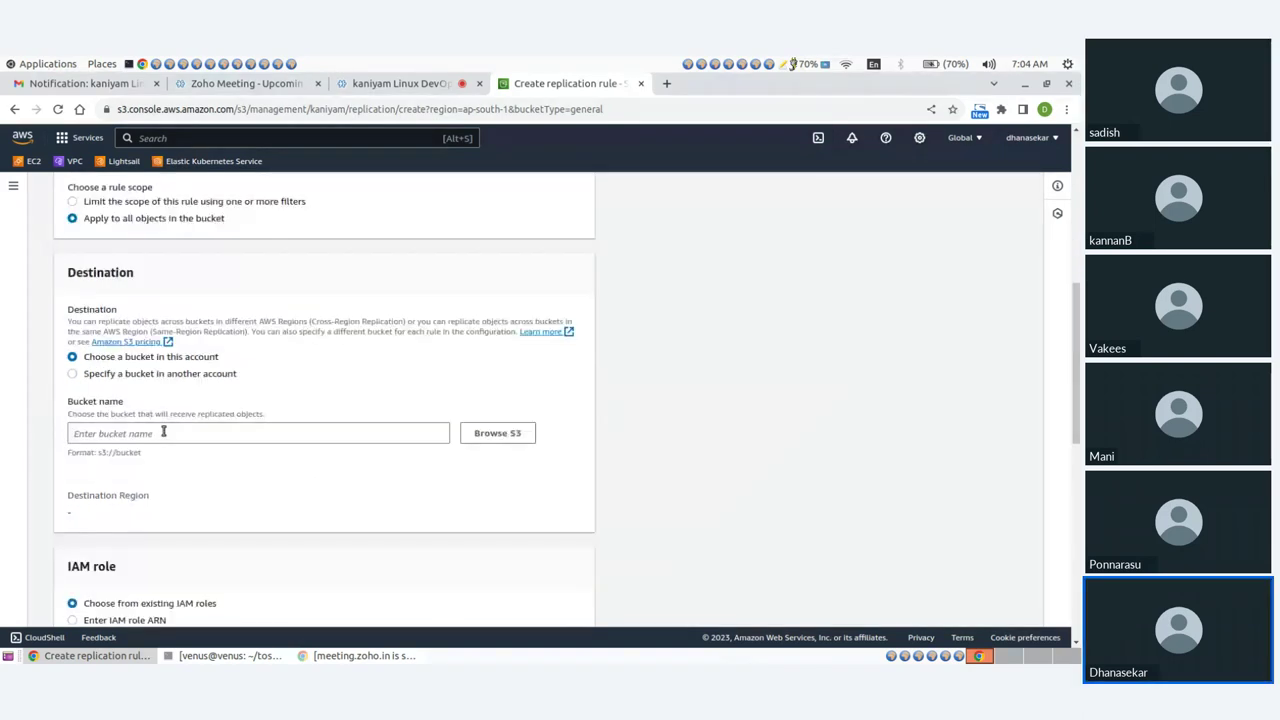
pyautogui.click(73, 376)
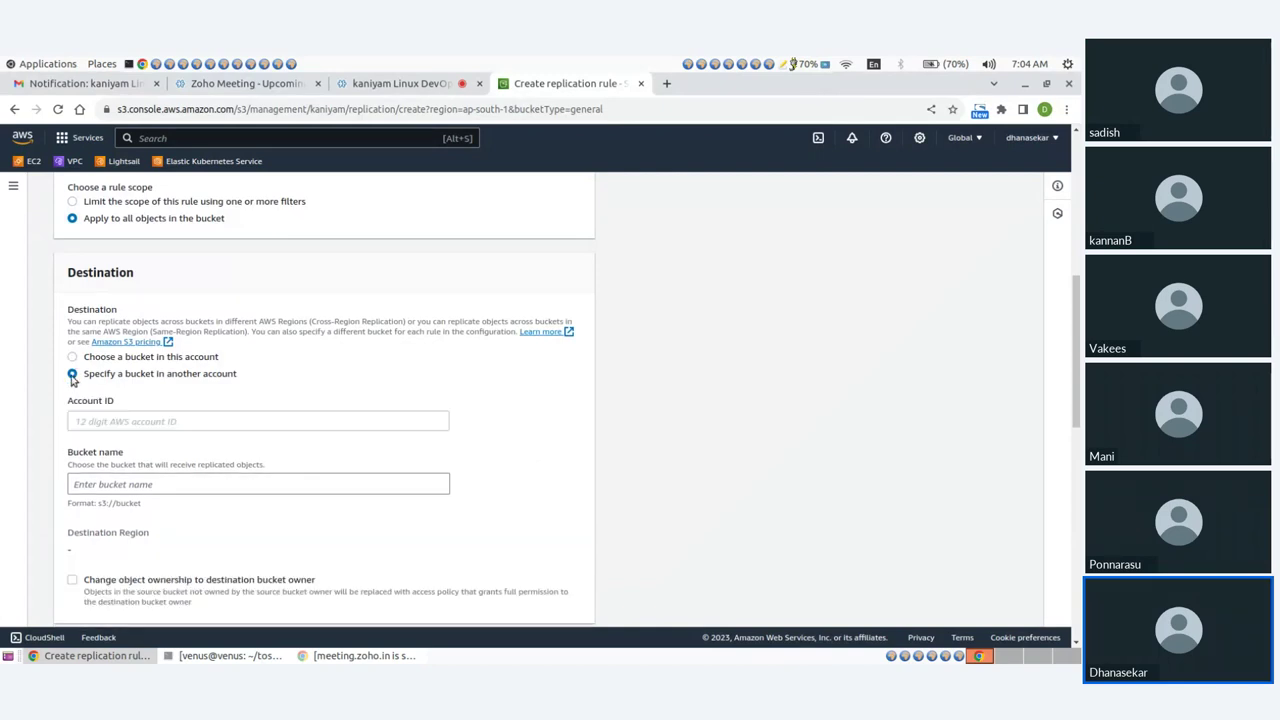
pyautogui.click(107, 421)
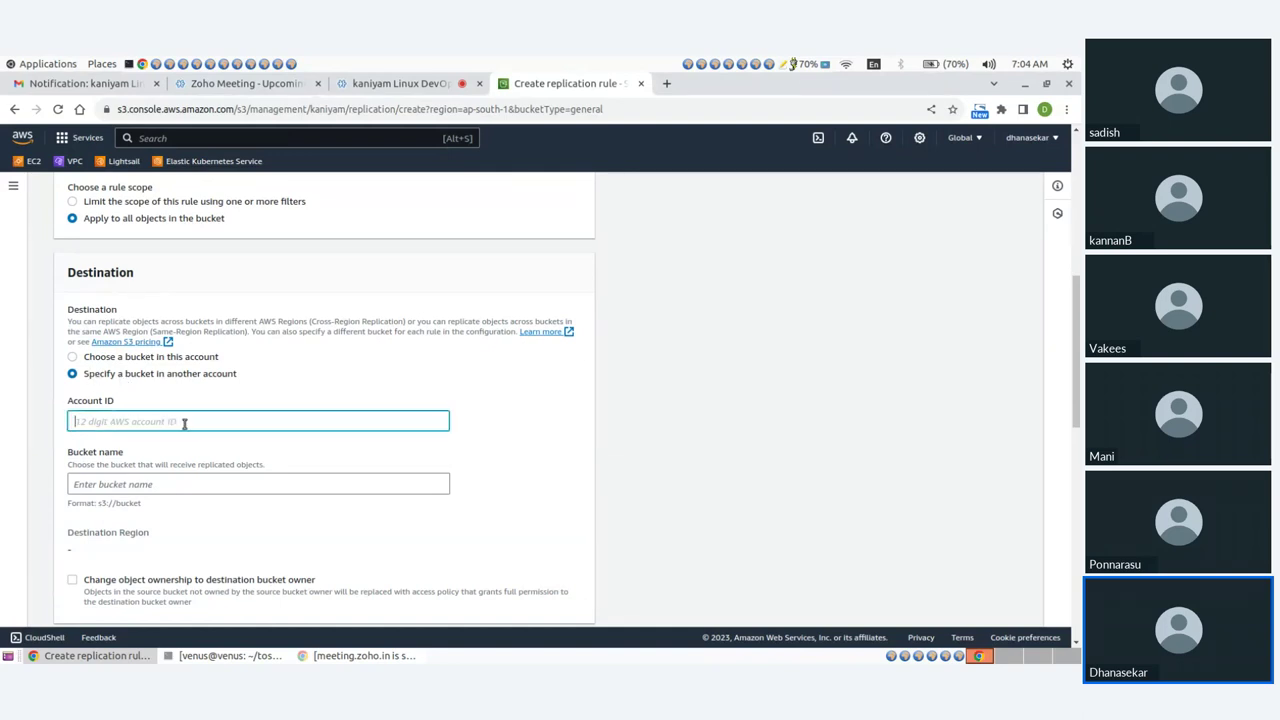
pyautogui.click(122, 485)
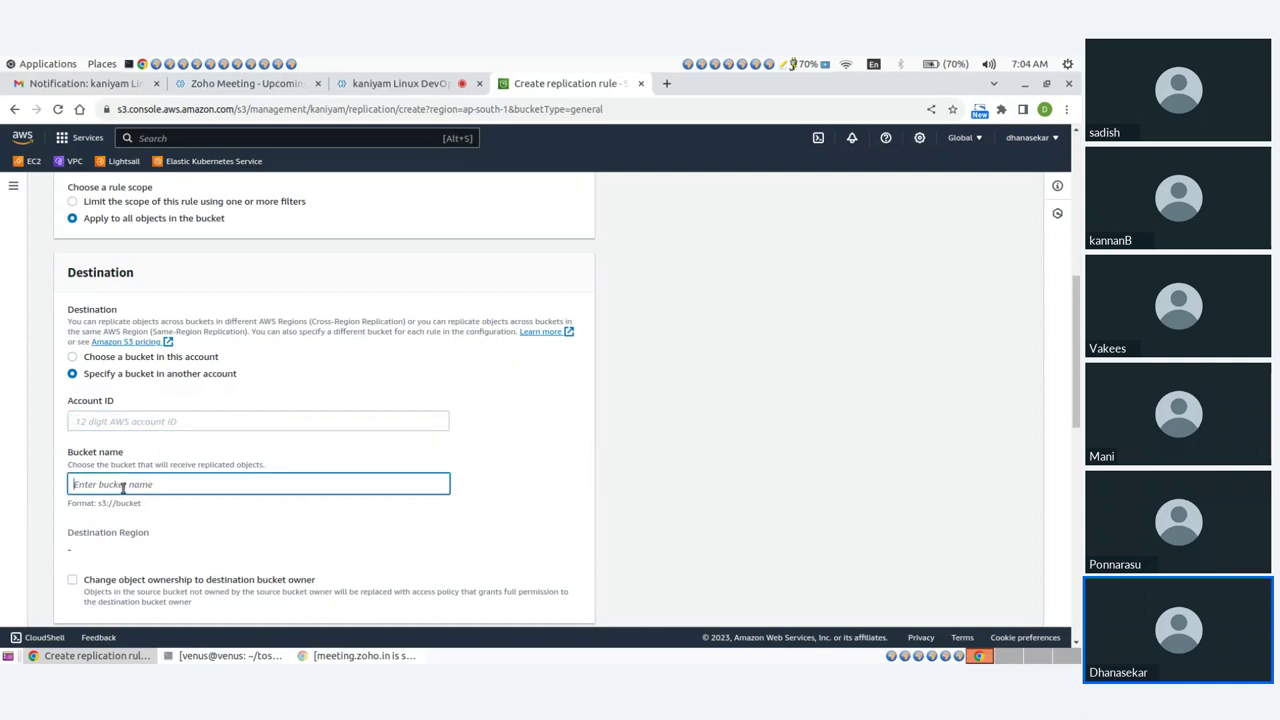
pyautogui.scroll(-3, 191, 554)
pyautogui.scroll(3, 157, 400)
pyautogui.click(78, 360)
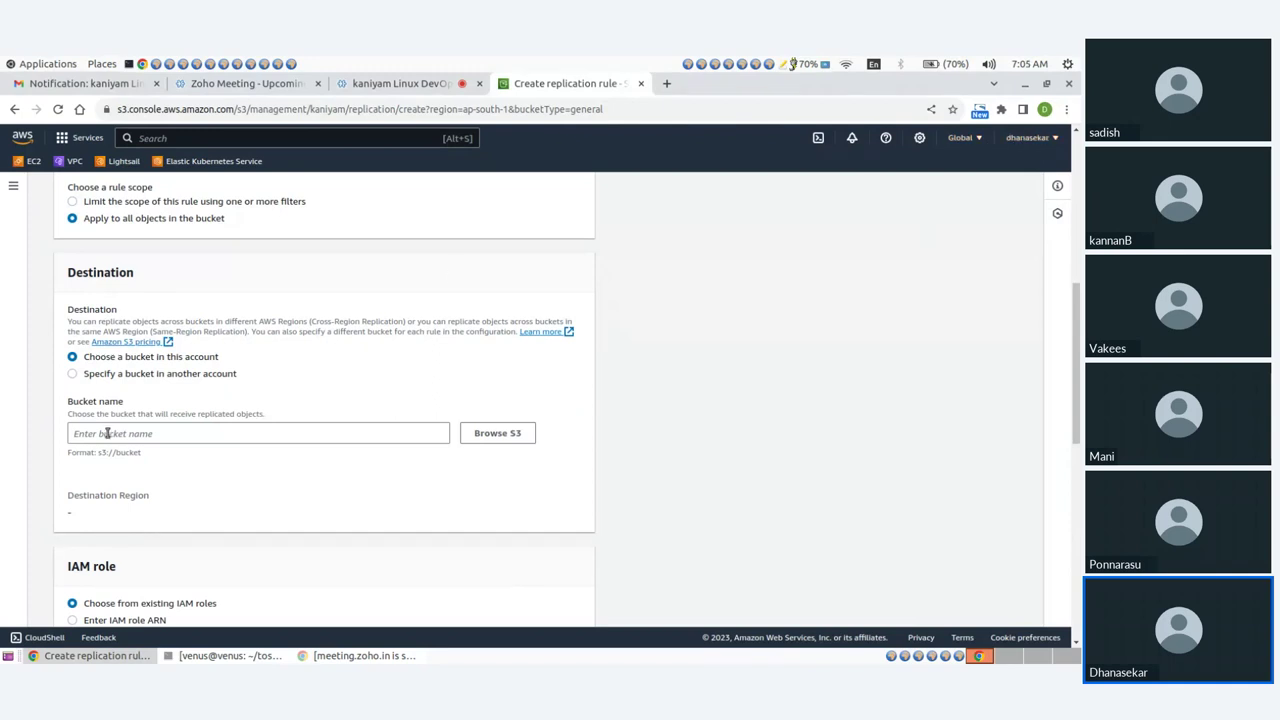
# Step: Choose the kaiyam-replica bucket in this account as the replication destination
pyautogui.click(490, 437)
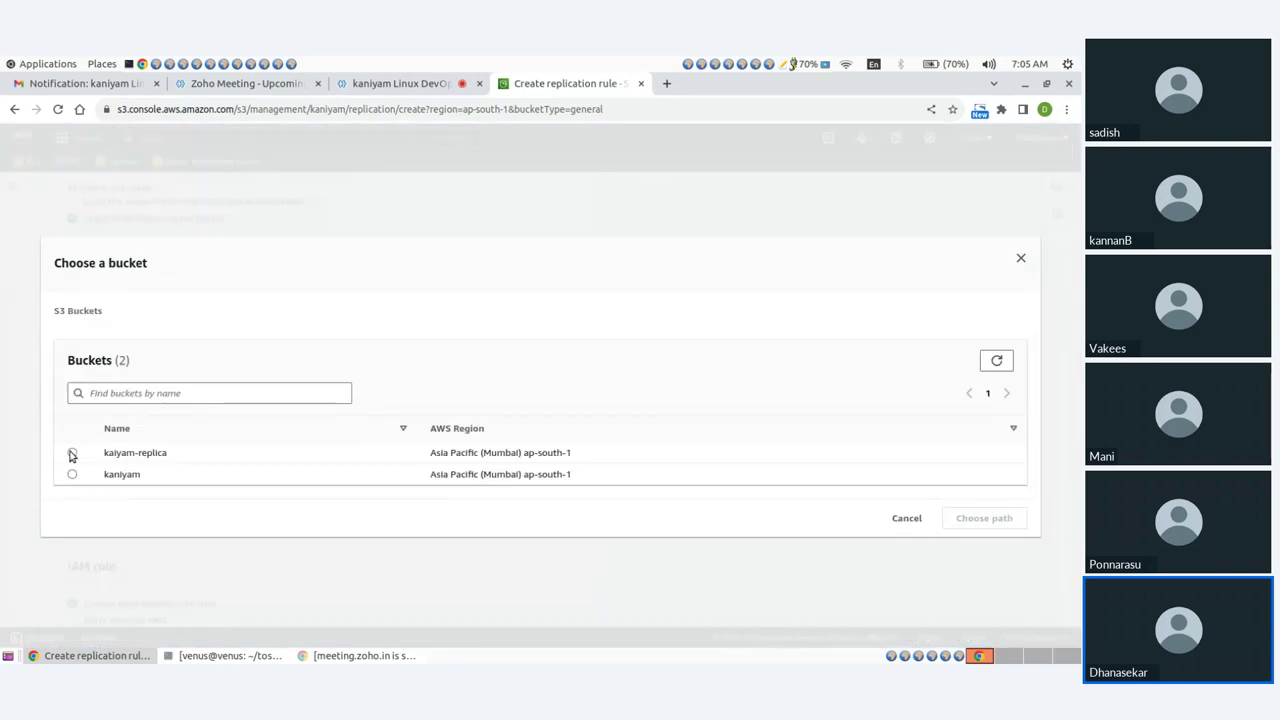
pyautogui.click(71, 452)
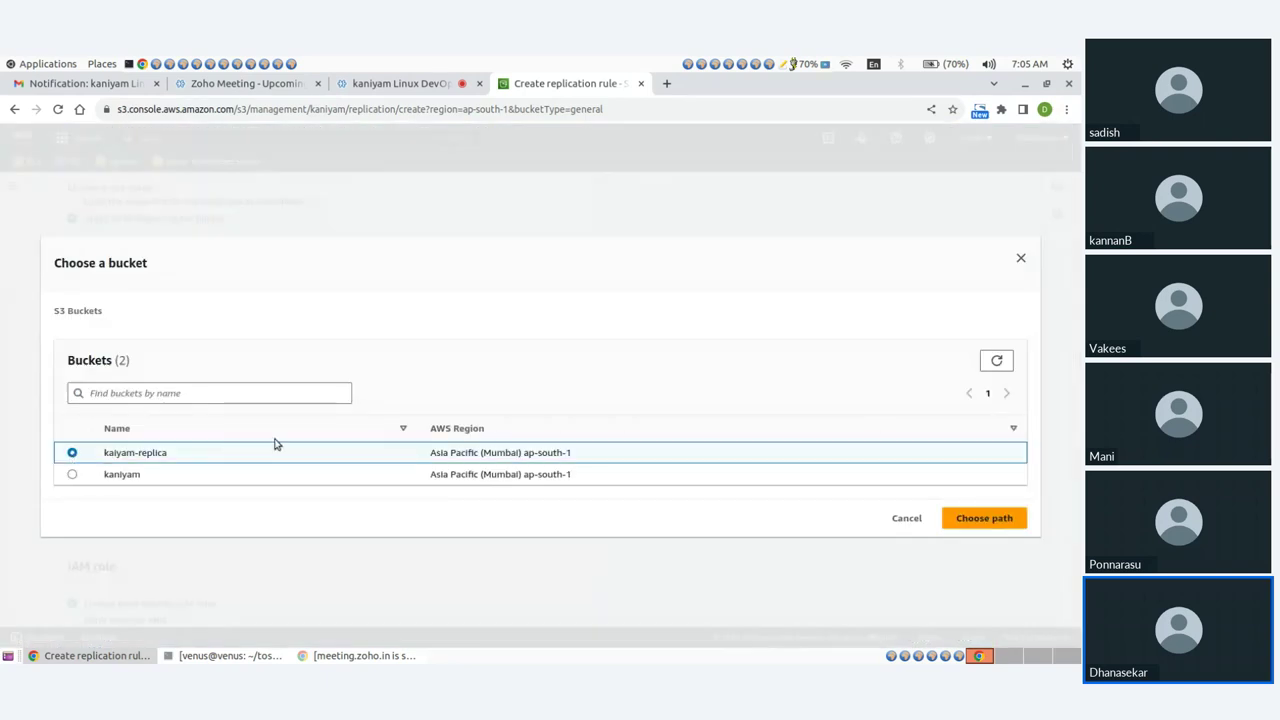
pyautogui.click(982, 522)
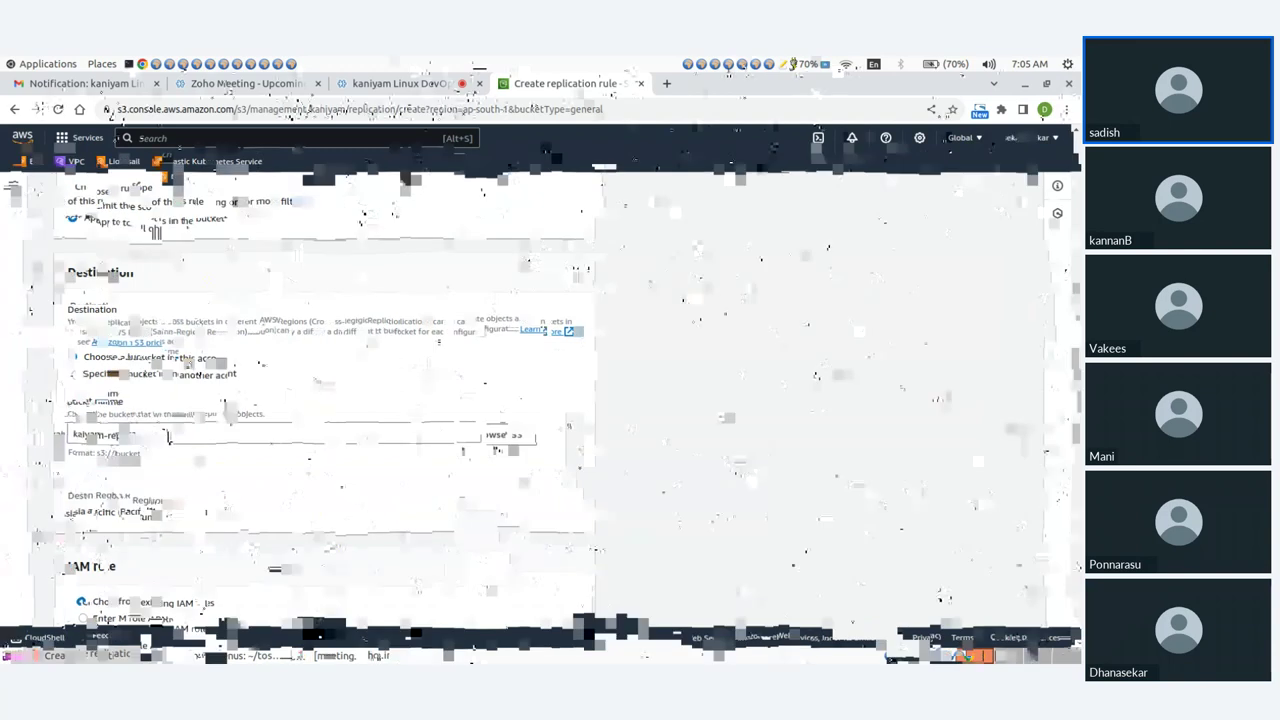
pyautogui.scroll(-5, 168, 437)
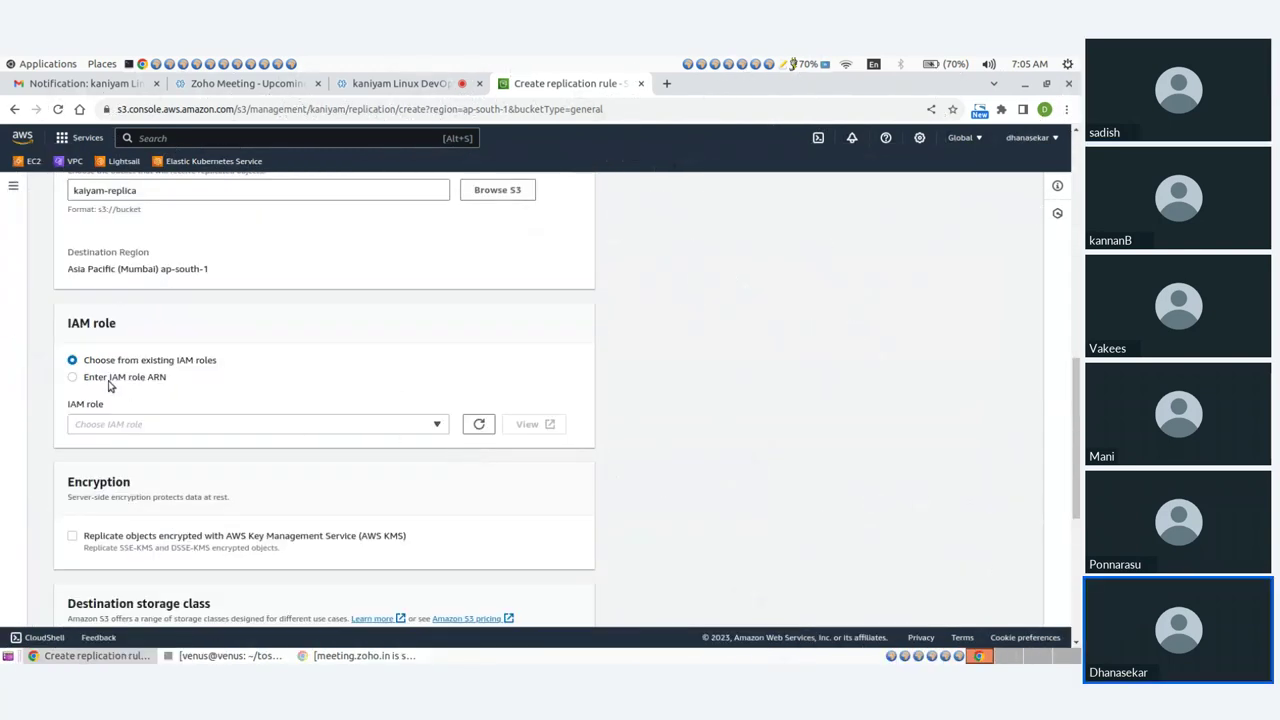
pyautogui.click(73, 378)
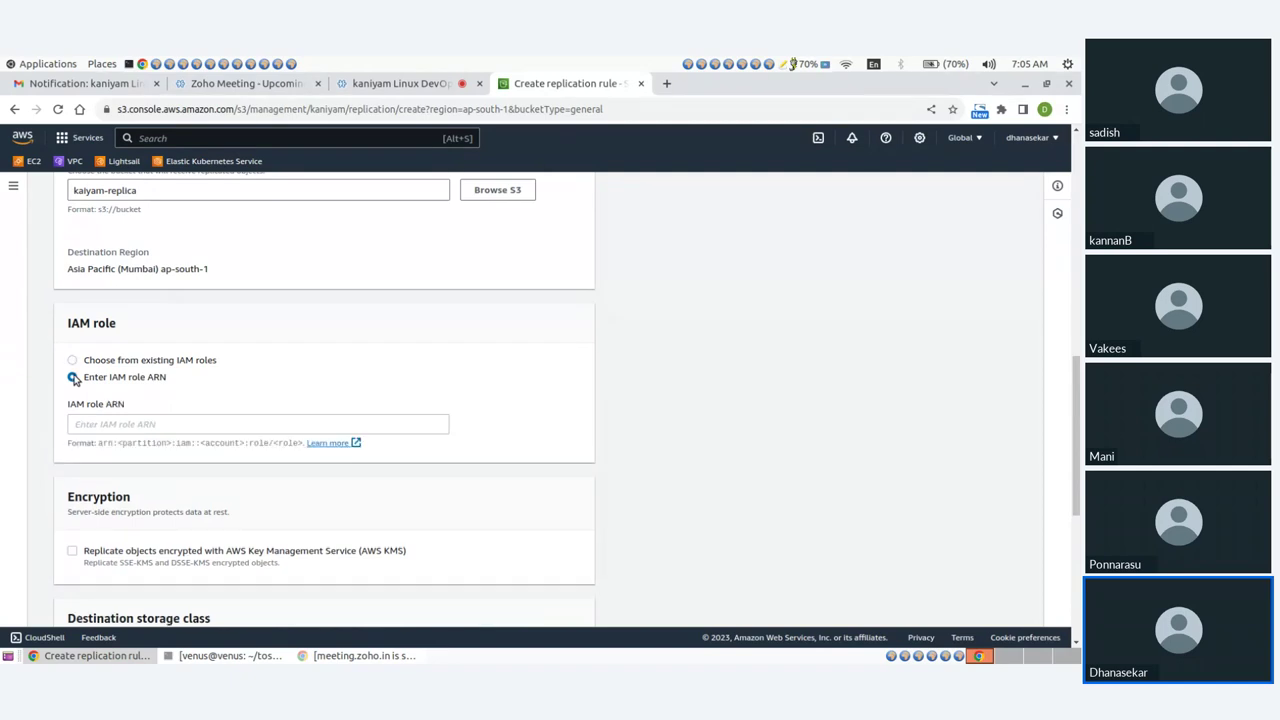
pyautogui.click(137, 423)
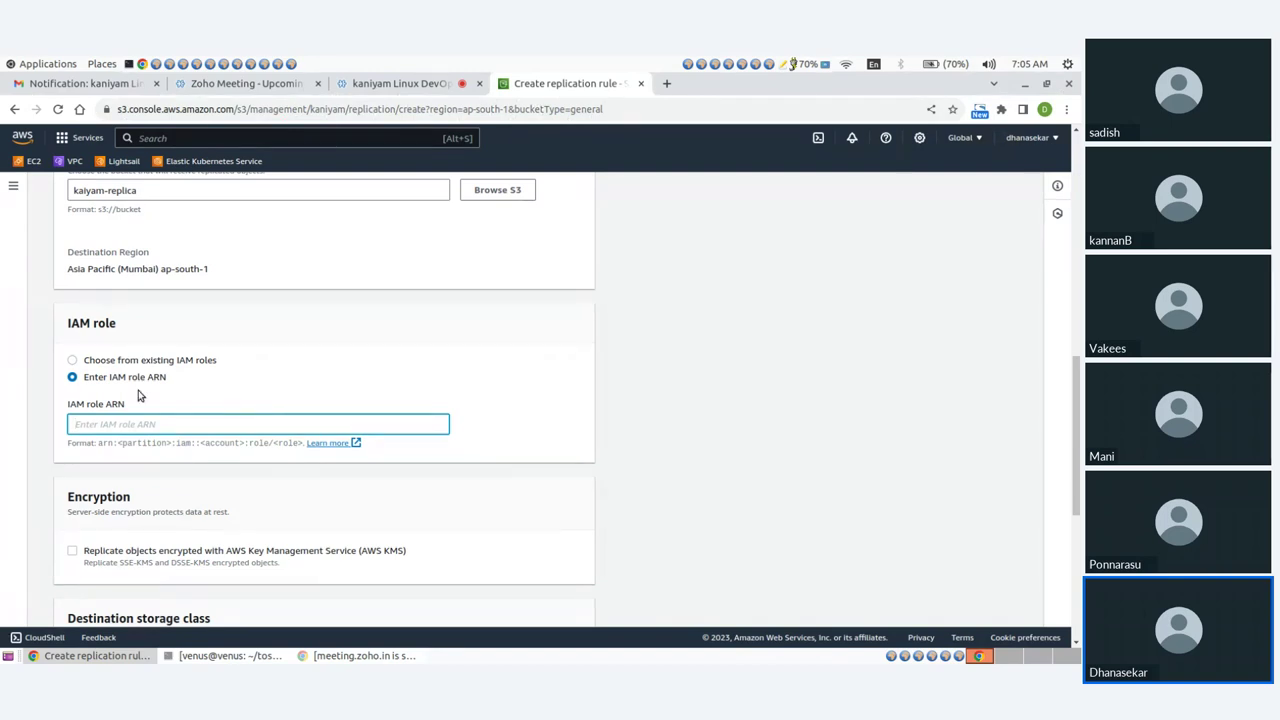
pyautogui.moveTo(85, 383); pyautogui.dragTo(152, 381)
pyautogui.click(124, 428)
pyautogui.click(84, 360)
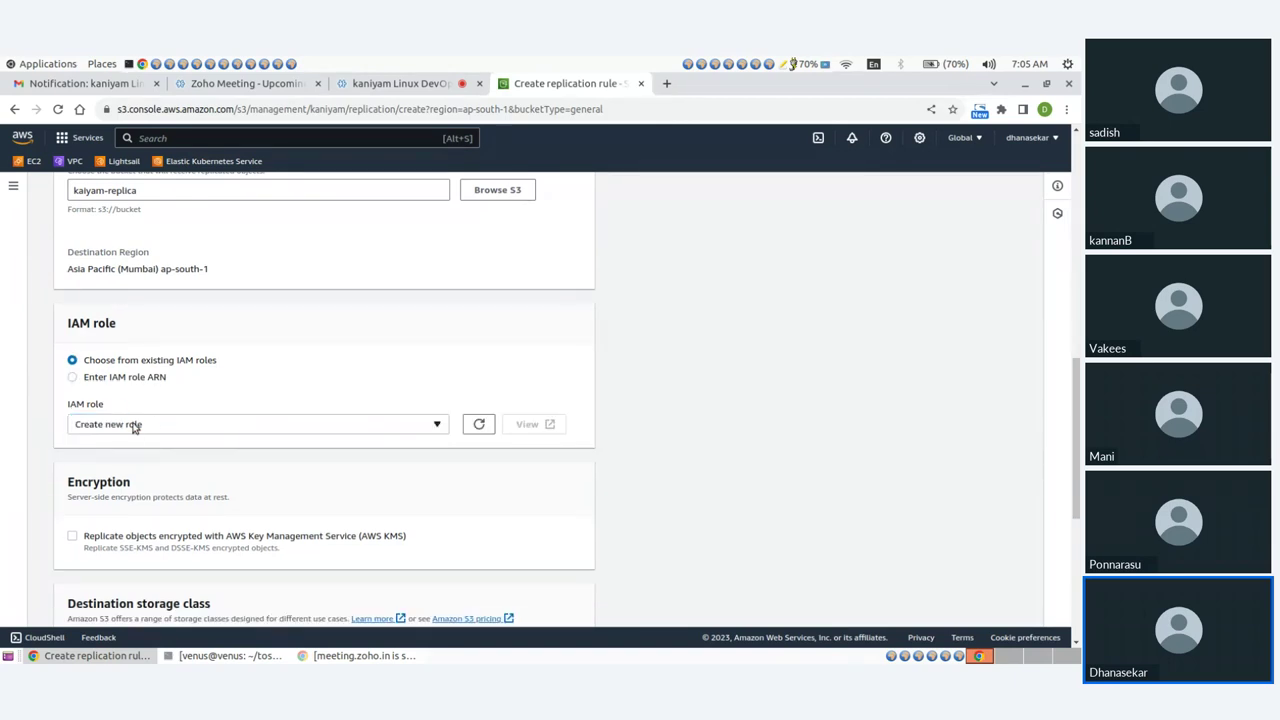
# Step: Set the rule's IAM role to Create new role, review the additional replication options and save the replication rule
pyautogui.click(134, 426)
pyautogui.click(134, 426)
pyautogui.scroll(-2, 330, 430)
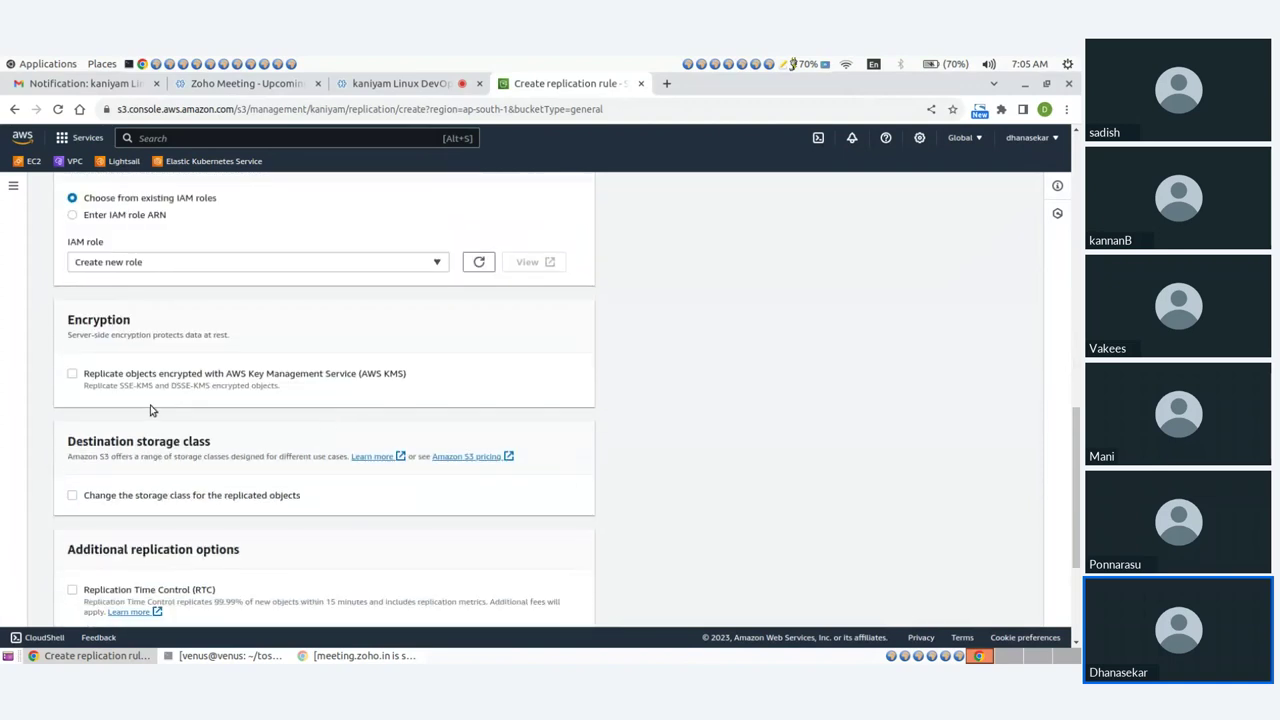
pyautogui.scroll(-3, 150, 410)
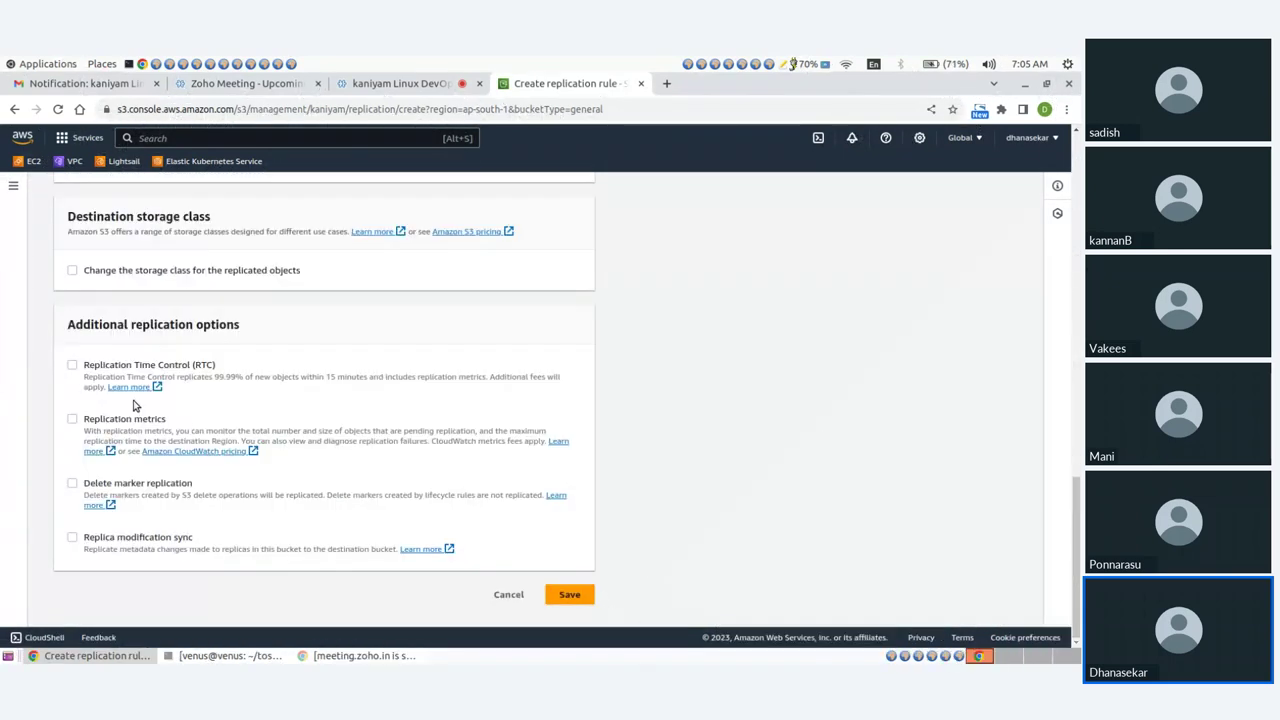
pyautogui.click(567, 597)
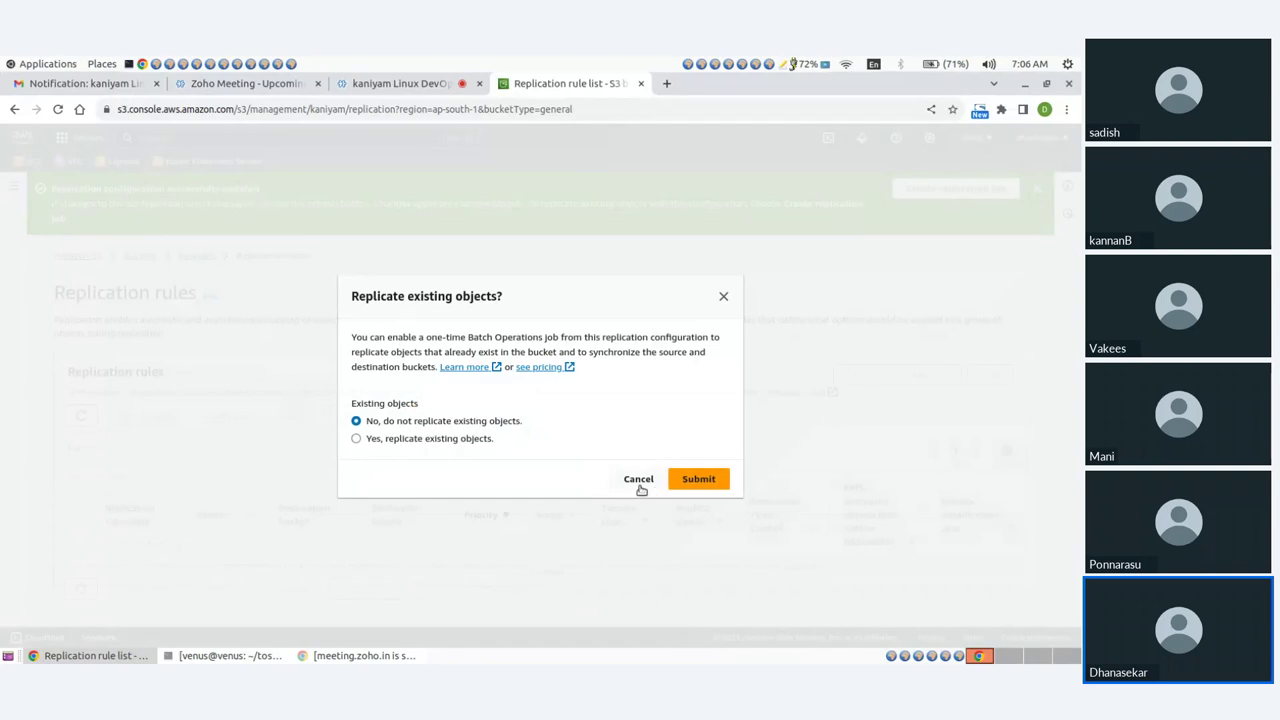
# Step: Choose to replicate the existing objects and review the Batch Operations job settings, keeping the automatic run option
pyautogui.click(357, 440)
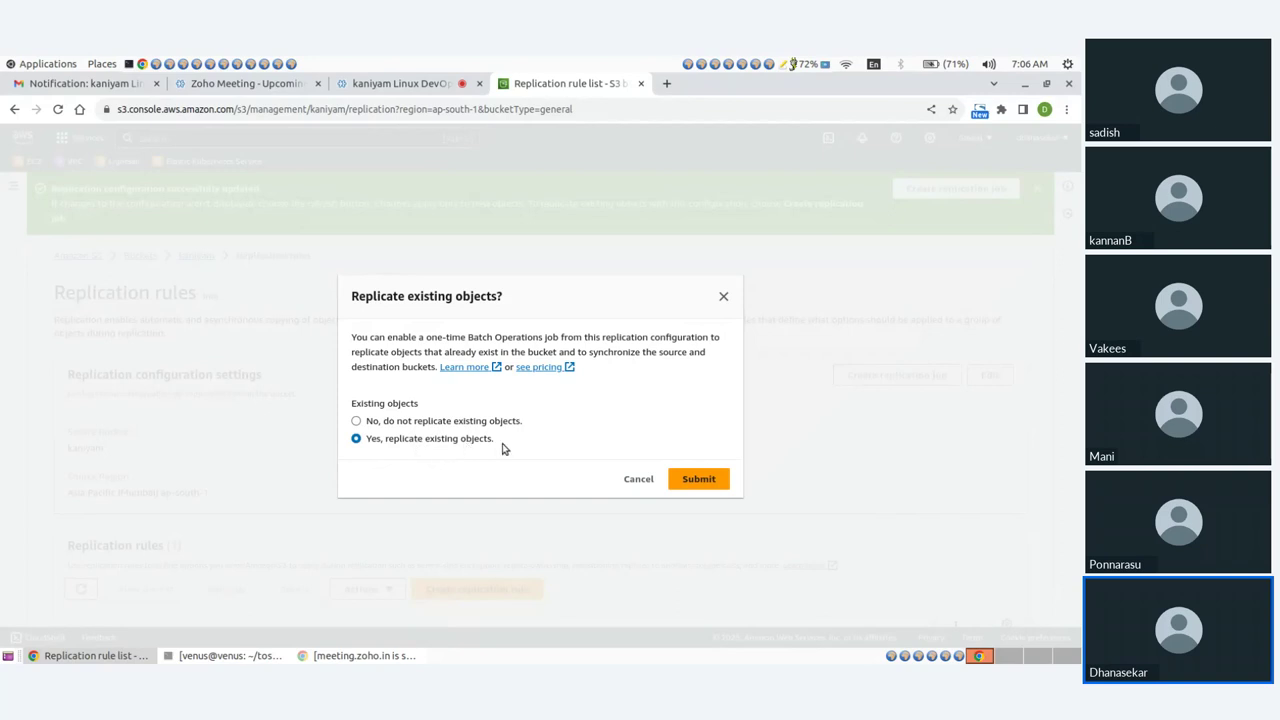
pyautogui.click(697, 479)
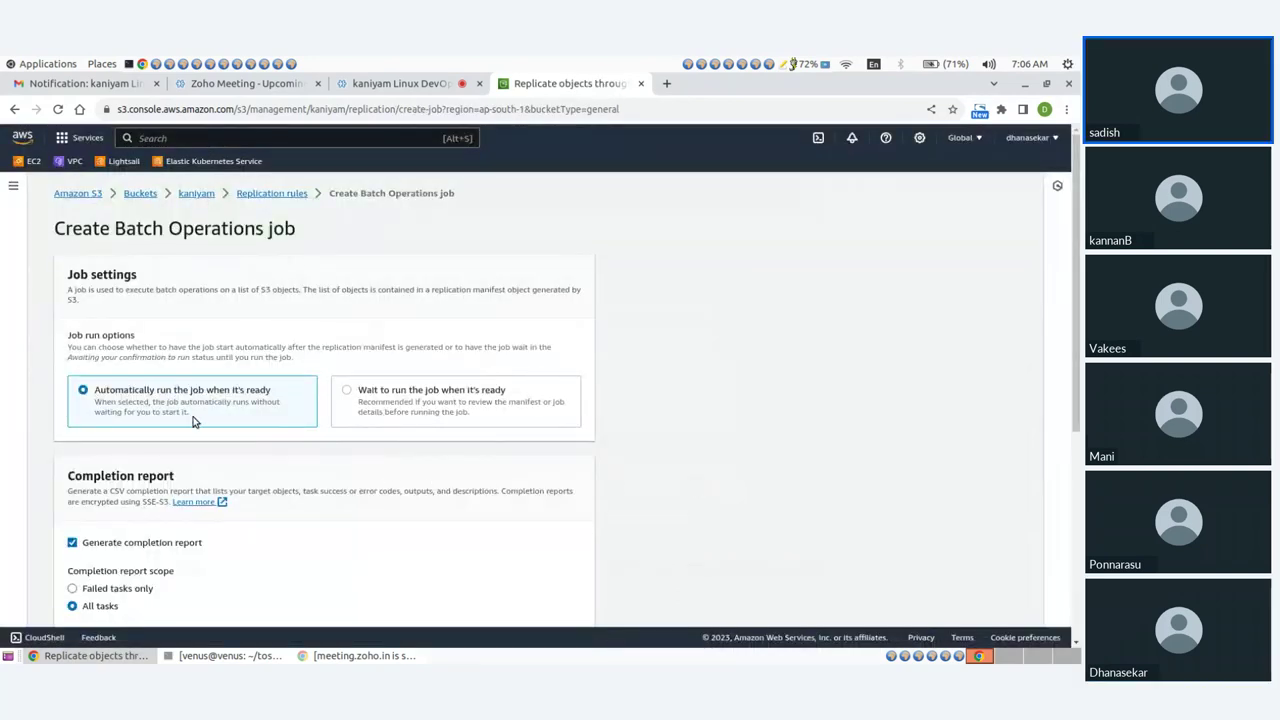
pyautogui.scroll(-5, 208, 420)
pyautogui.scroll(3, 134, 400)
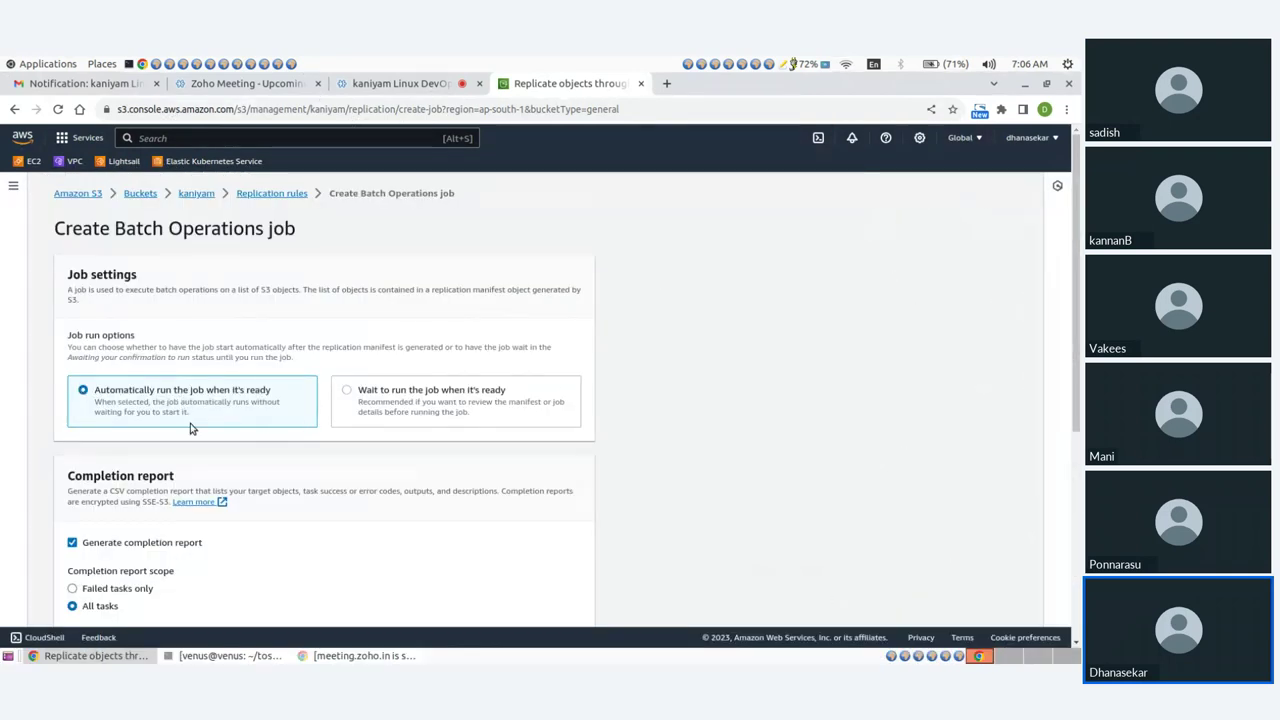
pyautogui.scroll(-1, 353, 369)
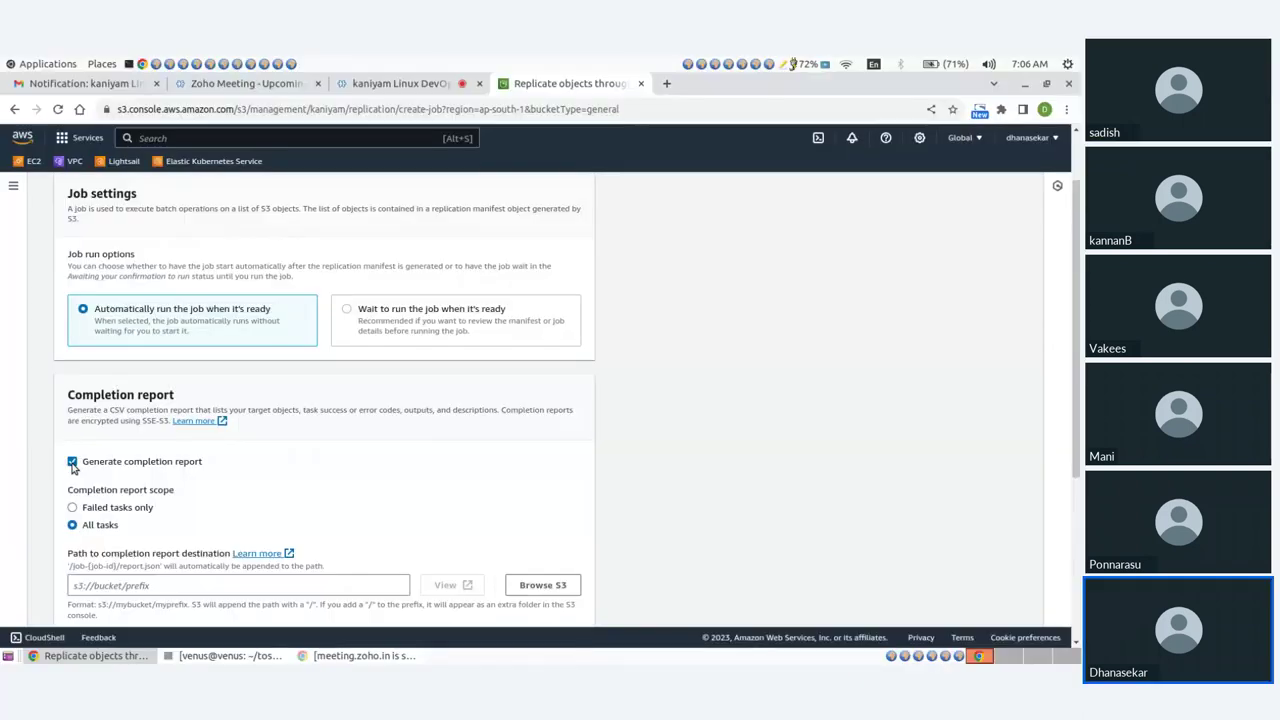
# Step: Turn off the completion report, keep Create new role as the IAM role, and save the Batch Operations job
pyautogui.click(73, 461)
pyautogui.scroll(-3, 400, 423)
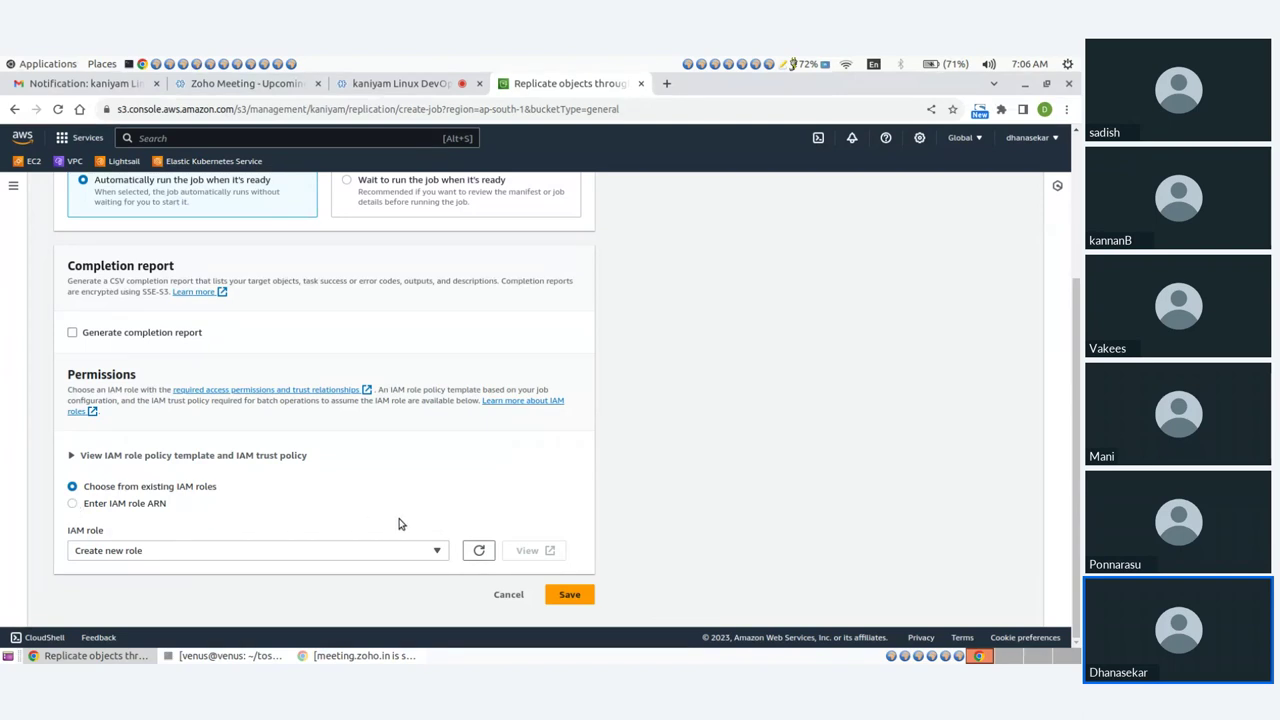
pyautogui.click(296, 553)
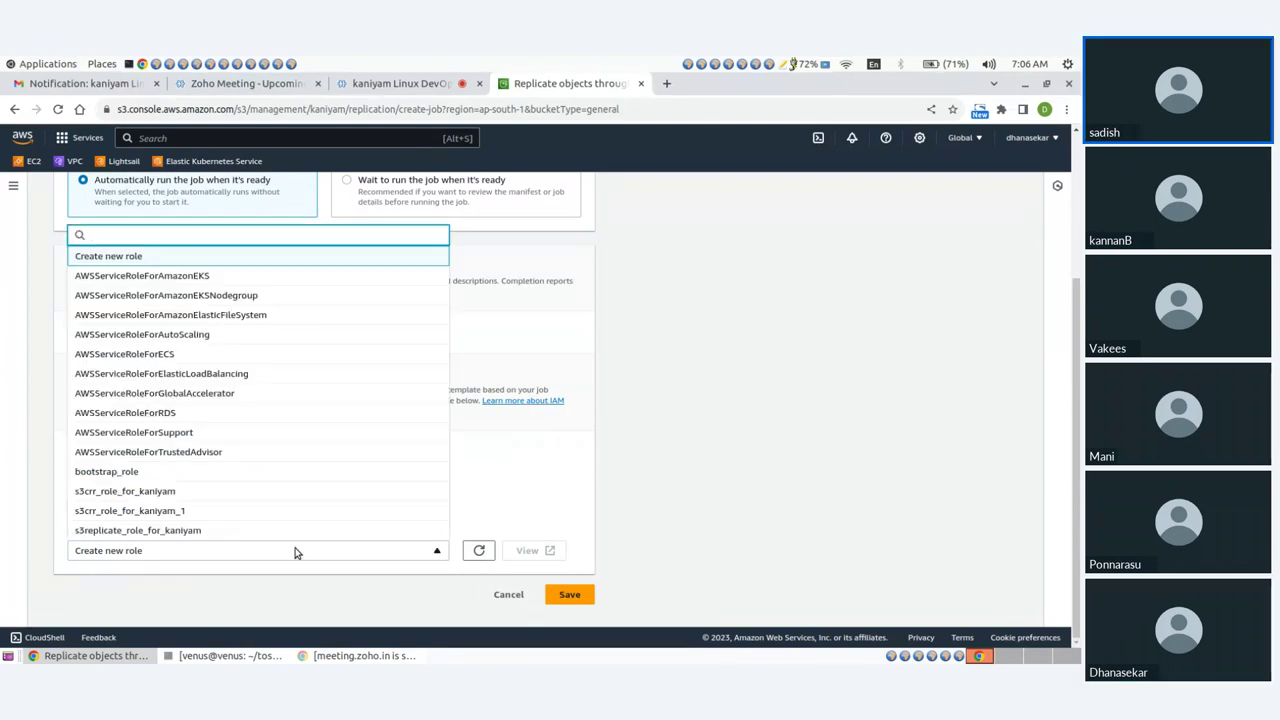
pyautogui.click(296, 553)
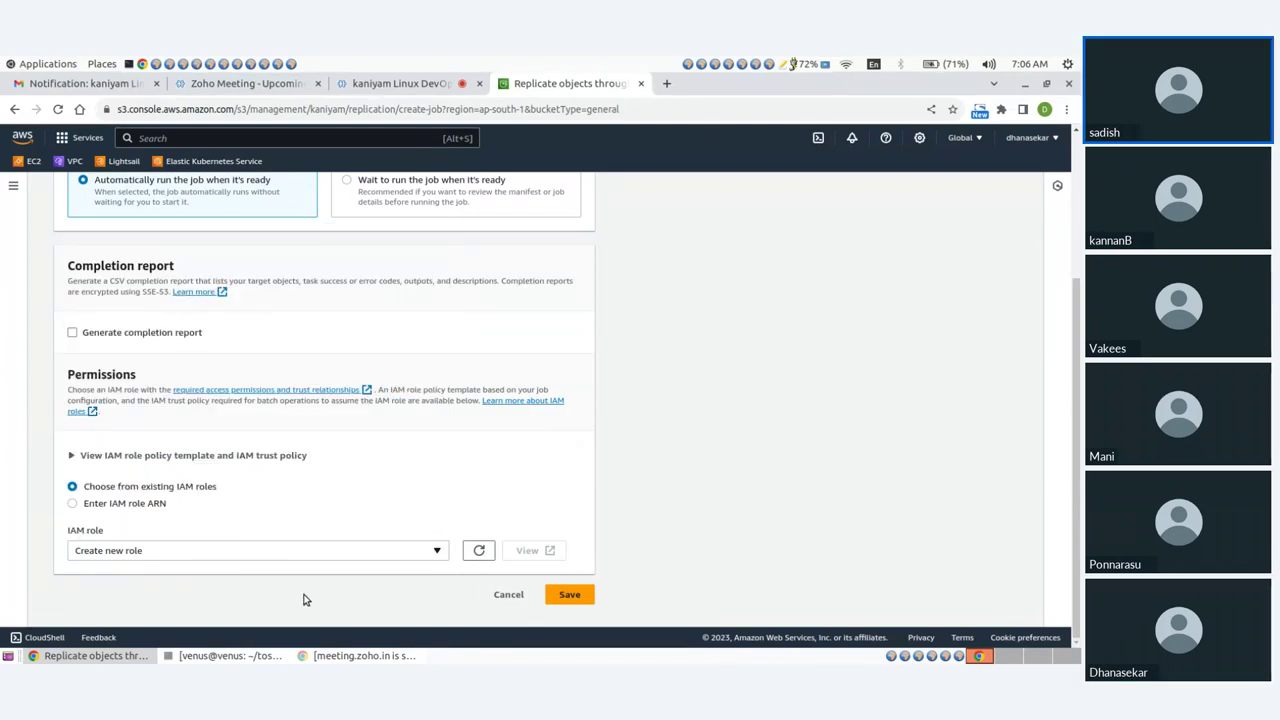
pyautogui.click(568, 596)
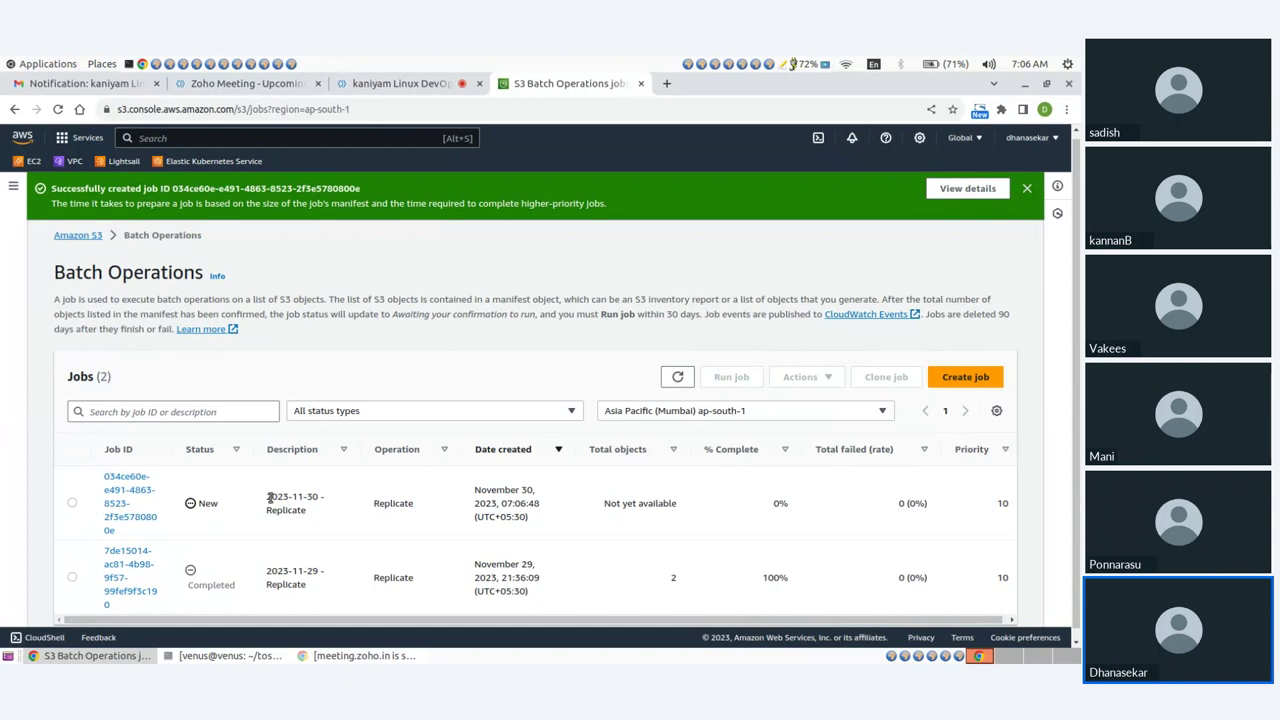
# Step: Monitor the new replication job's status in the Batch Operations list and look at the options for the earlier job
pyautogui.moveTo(268, 497); pyautogui.dragTo(307, 511)
pyautogui.click(679, 378)
pyautogui.click(679, 378)
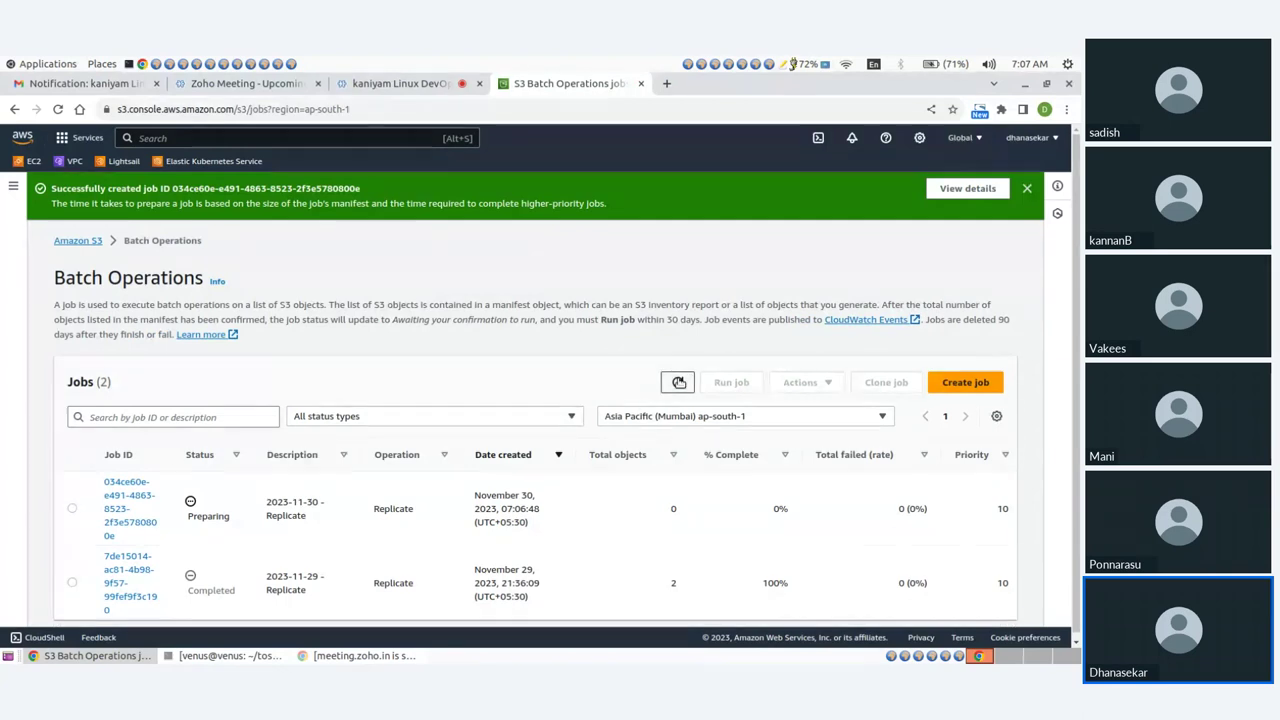
pyautogui.click(679, 382)
pyautogui.scroll(-1, 423, 531)
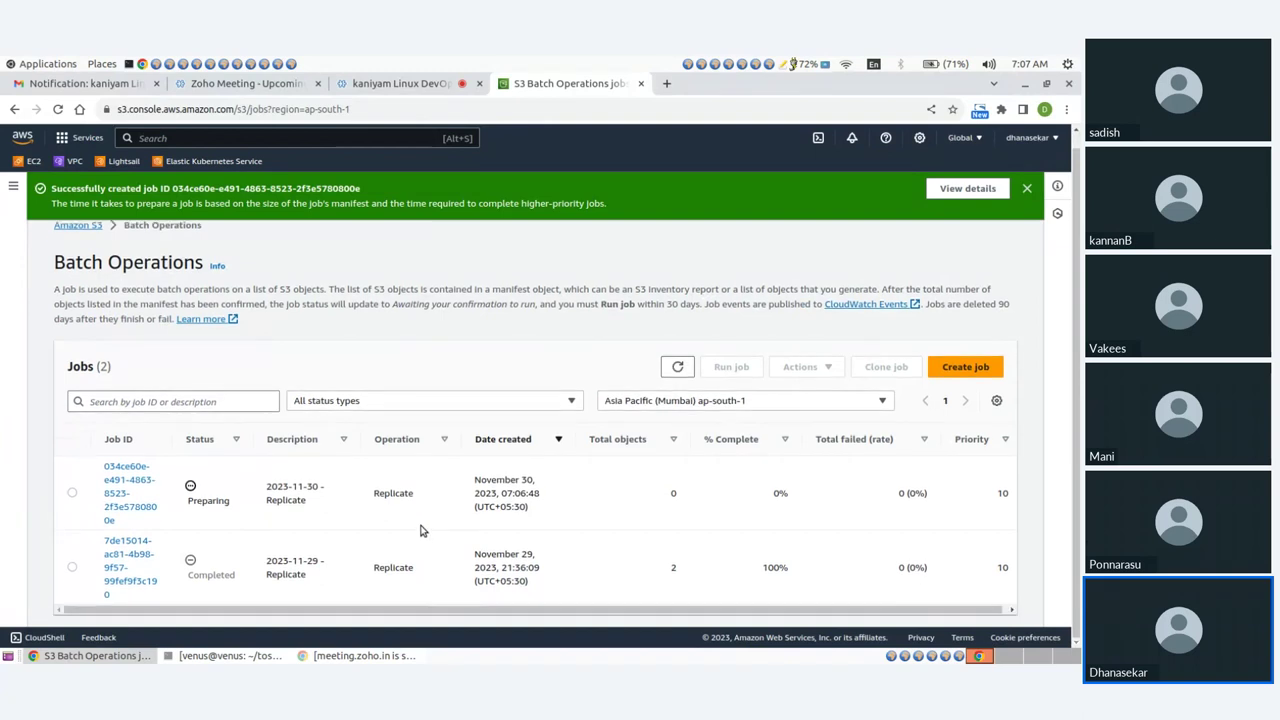
pyautogui.click(72, 568)
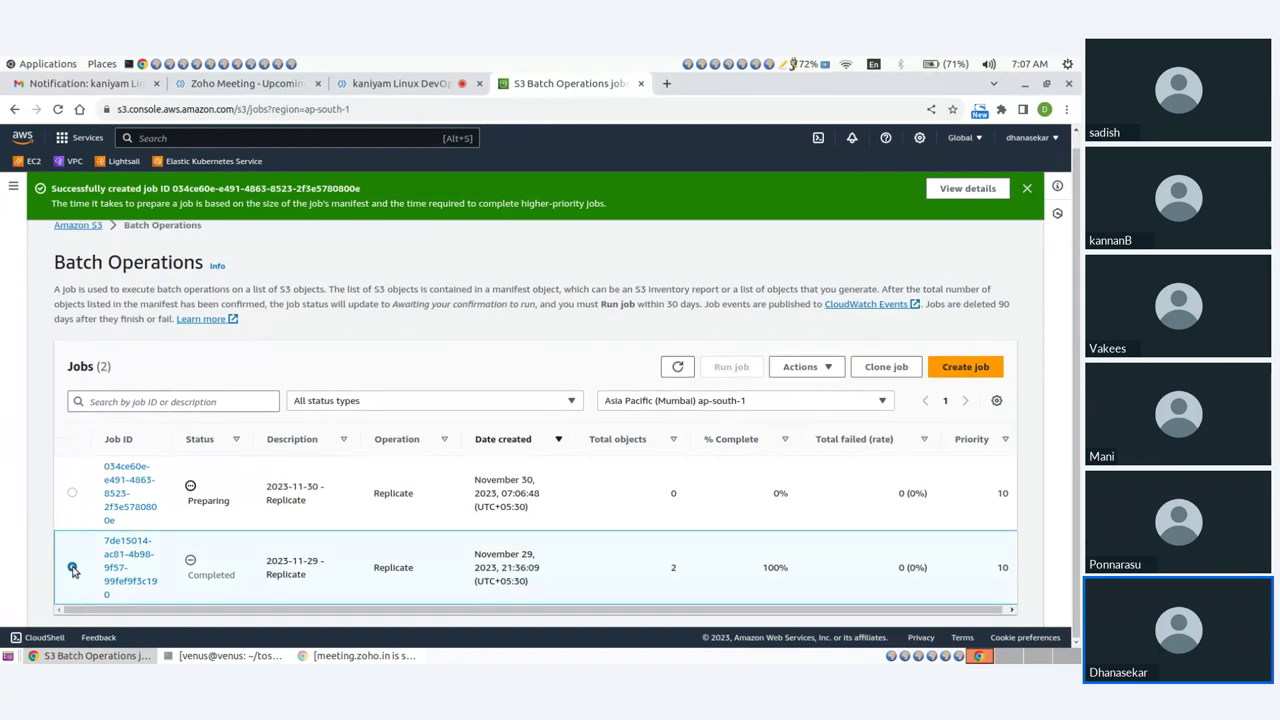
pyautogui.click(828, 367)
pyautogui.click(846, 338)
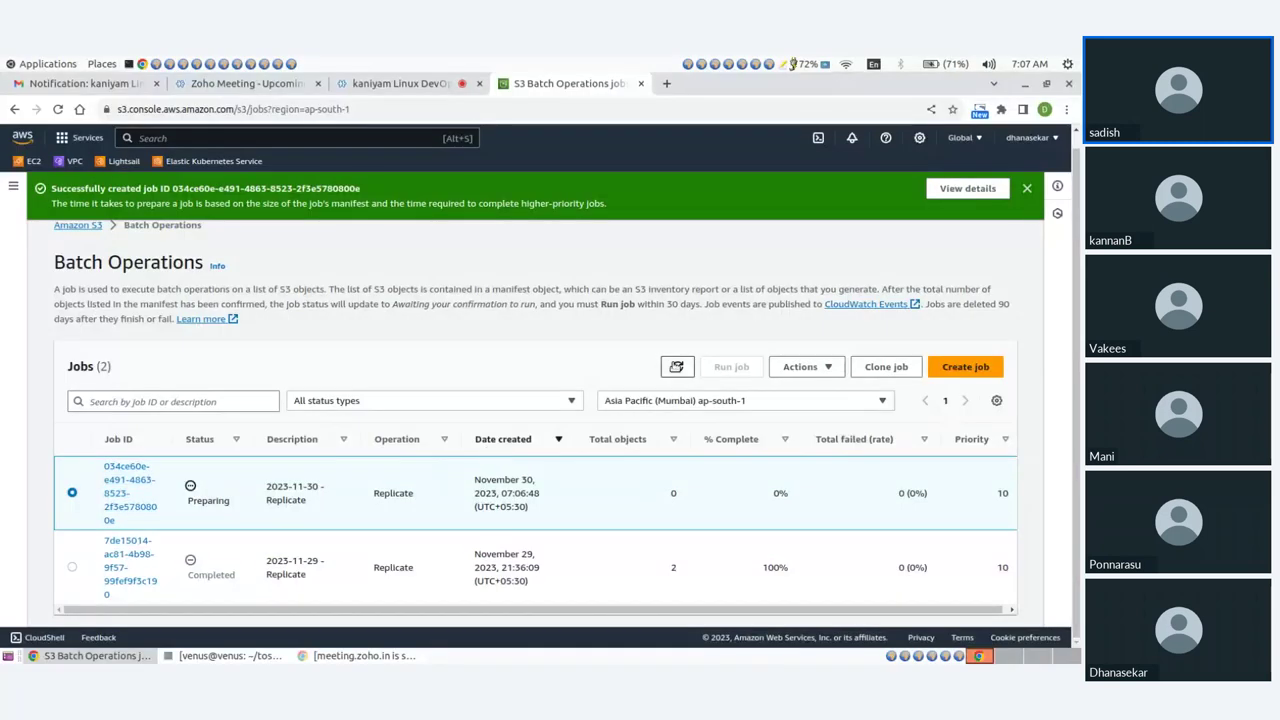
pyautogui.click(676, 367)
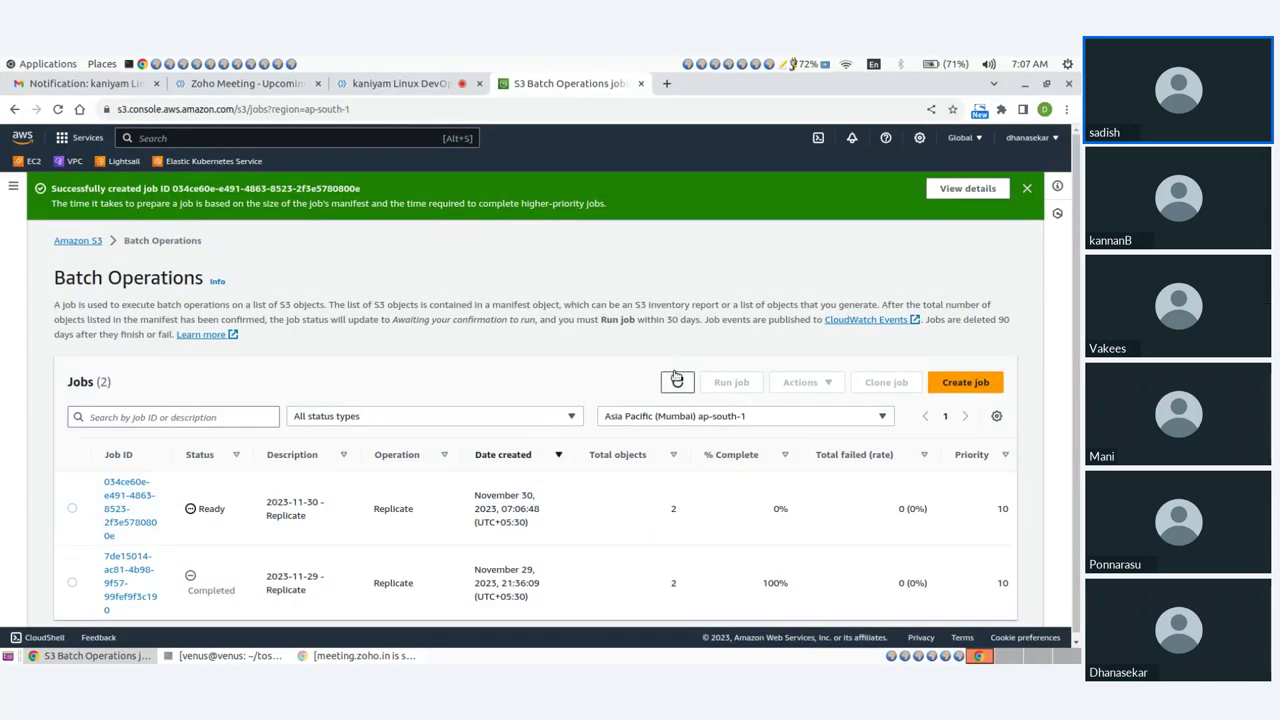
pyautogui.click(676, 380)
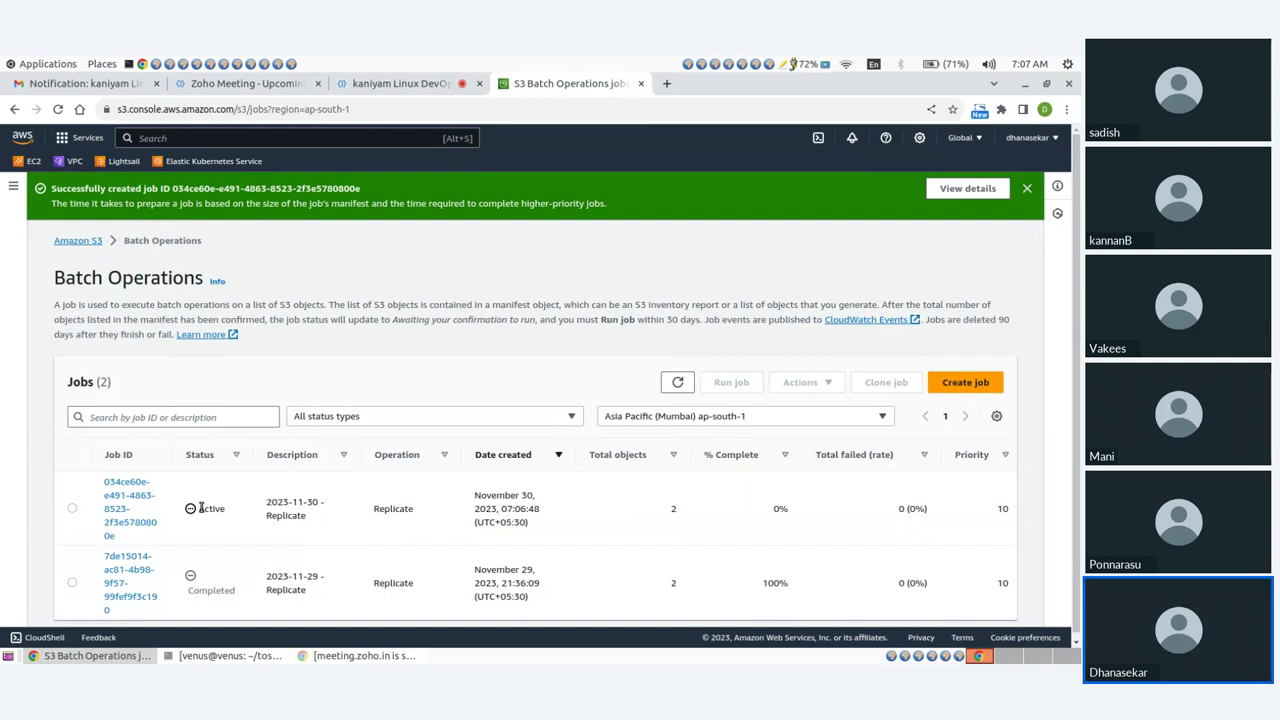
pyautogui.moveTo(199, 508); pyautogui.dragTo(255, 510)
pyautogui.click(277, 509)
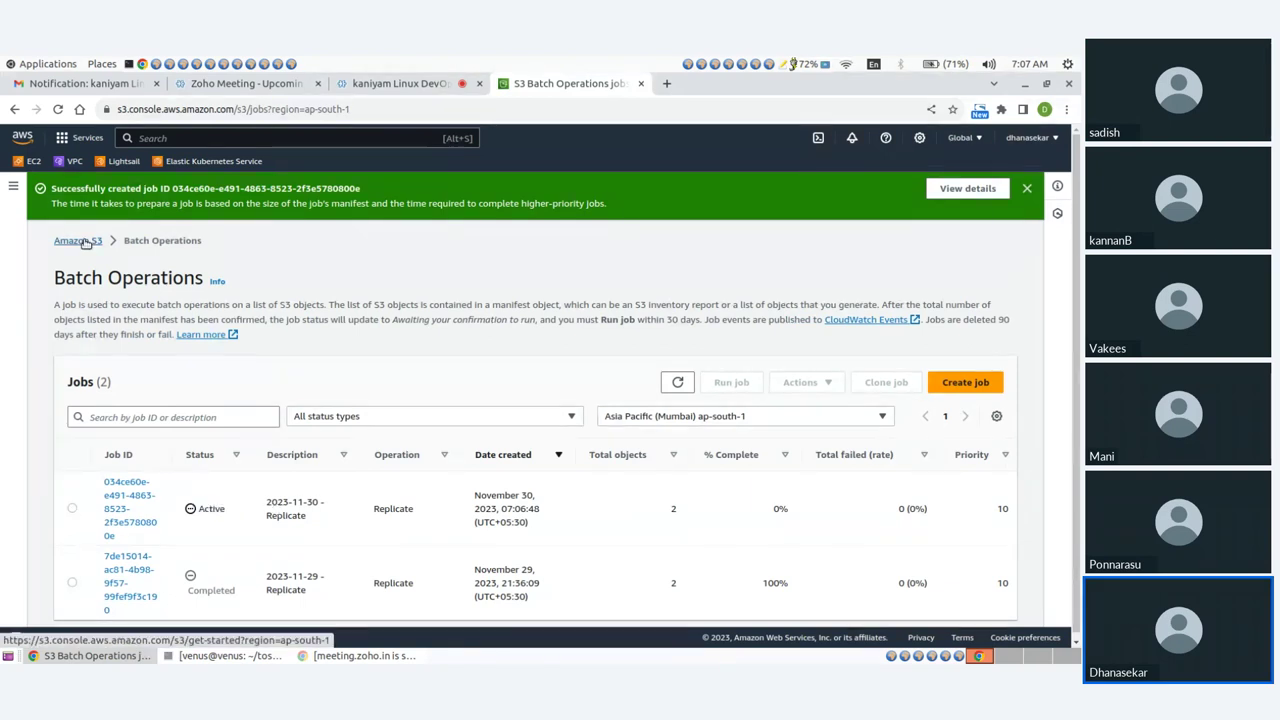
# Step: Return to the bucket list and compare the objects in the kaniyam bucket with those in kaiyam-replica
pyautogui.click(80, 241)
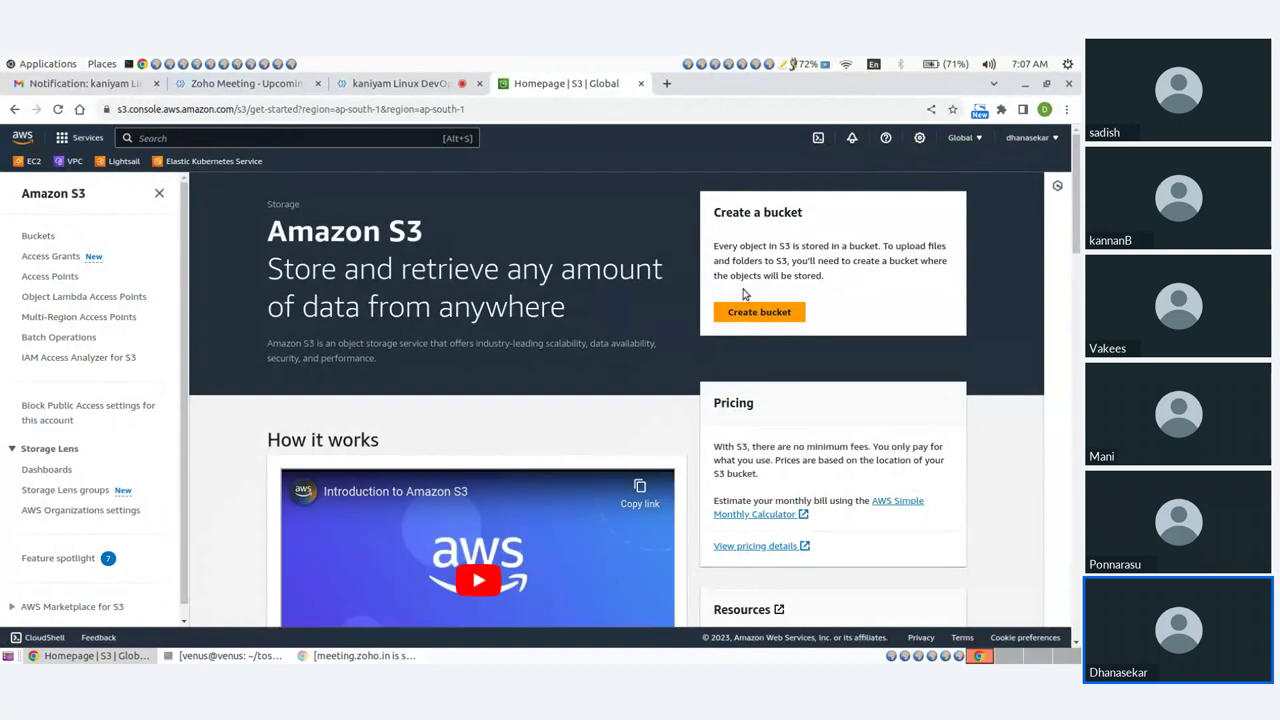
pyautogui.click(40, 237)
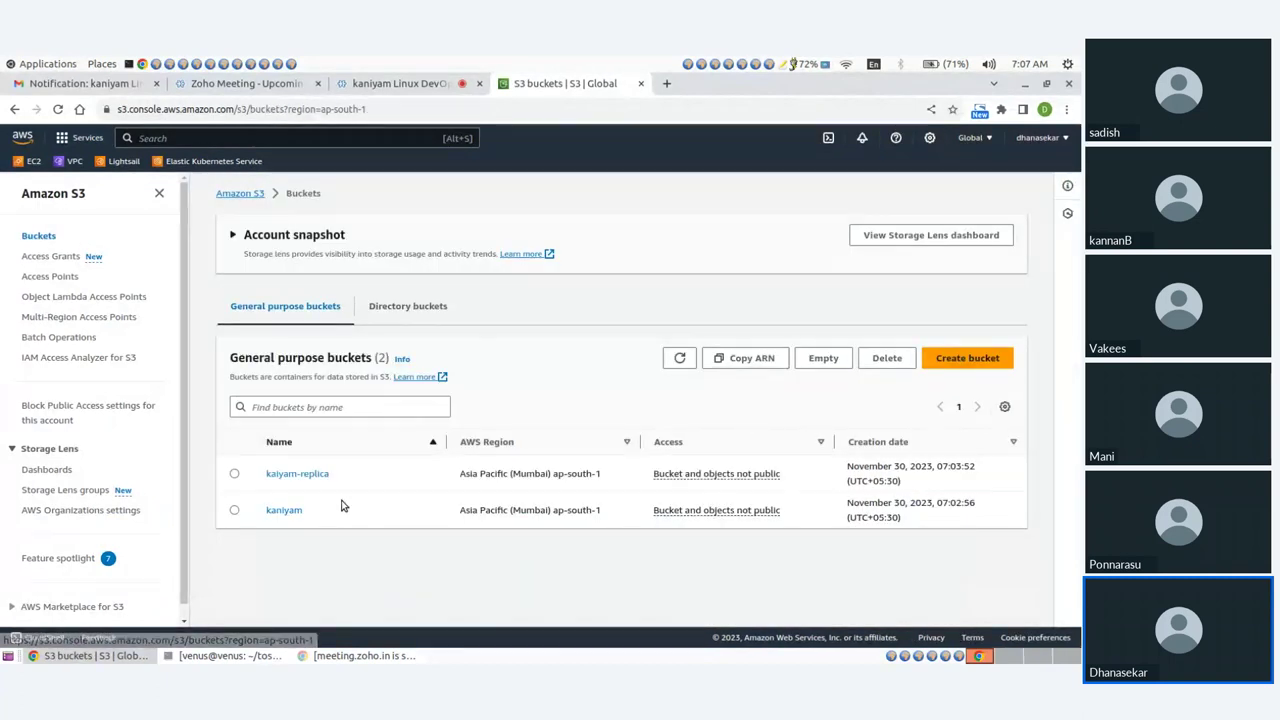
pyautogui.click(284, 511)
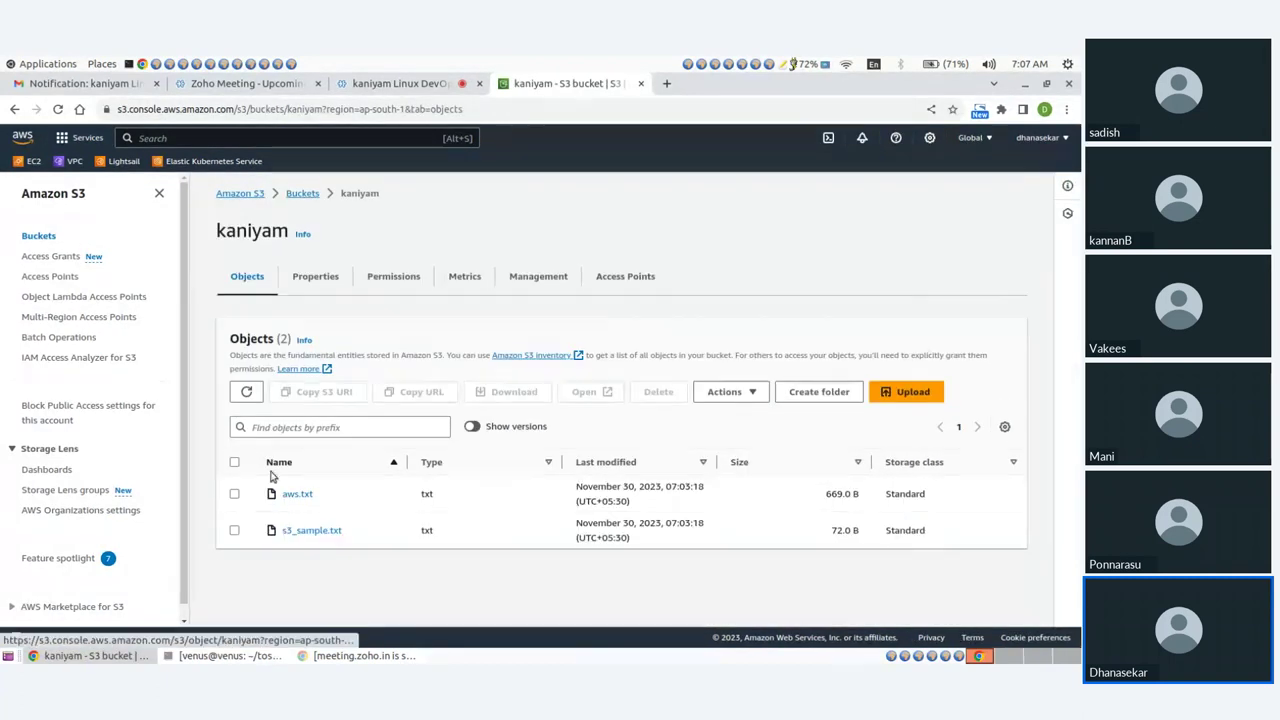
pyautogui.click(302, 193)
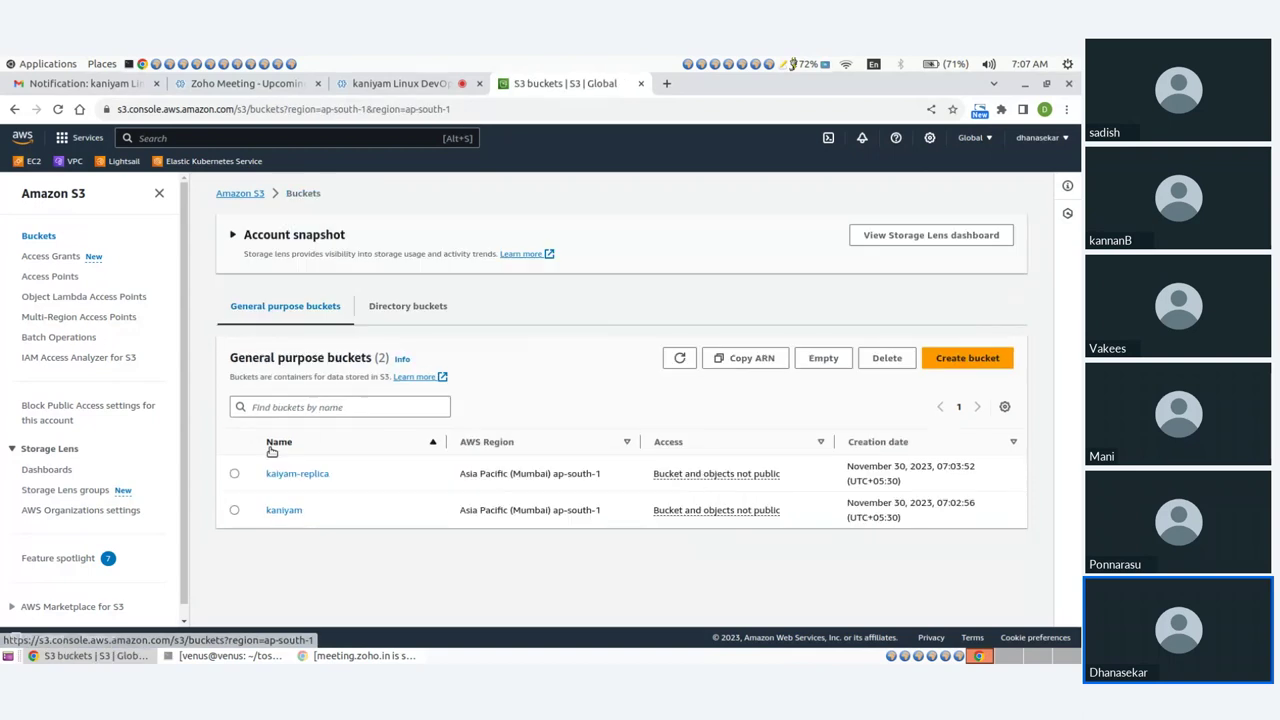
pyautogui.click(297, 474)
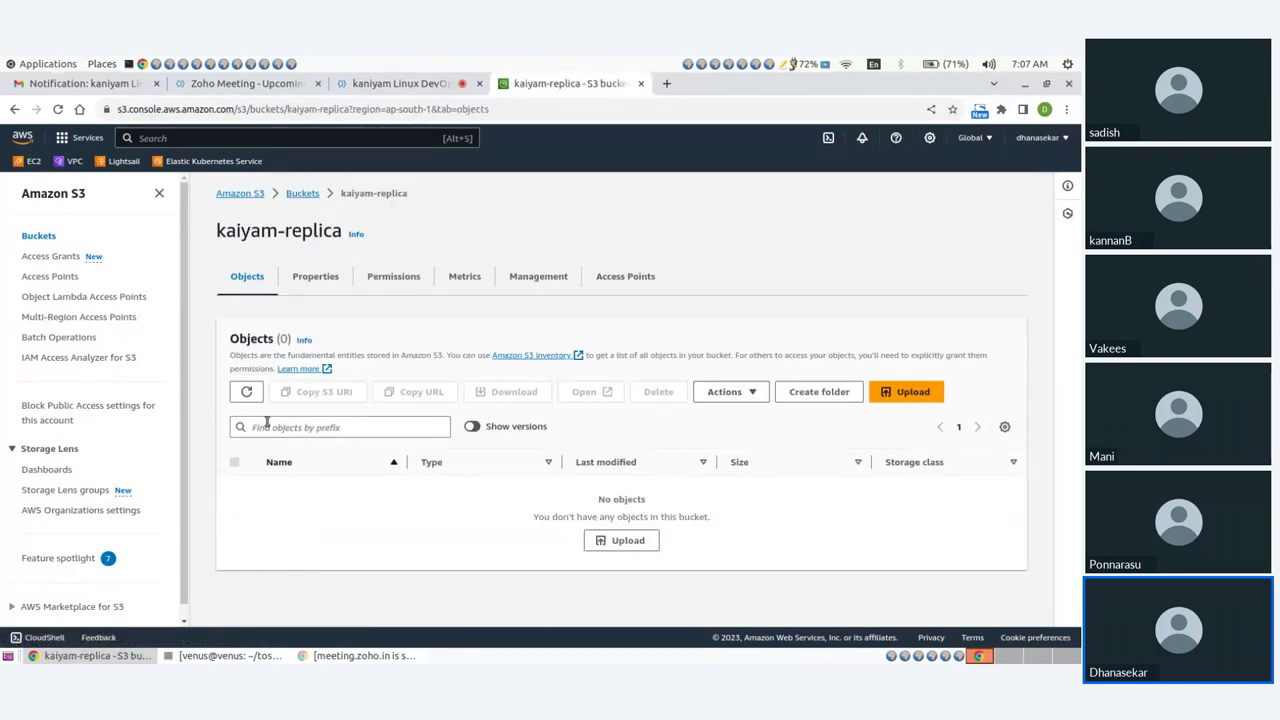
pyautogui.click(247, 393)
pyautogui.click(247, 393)
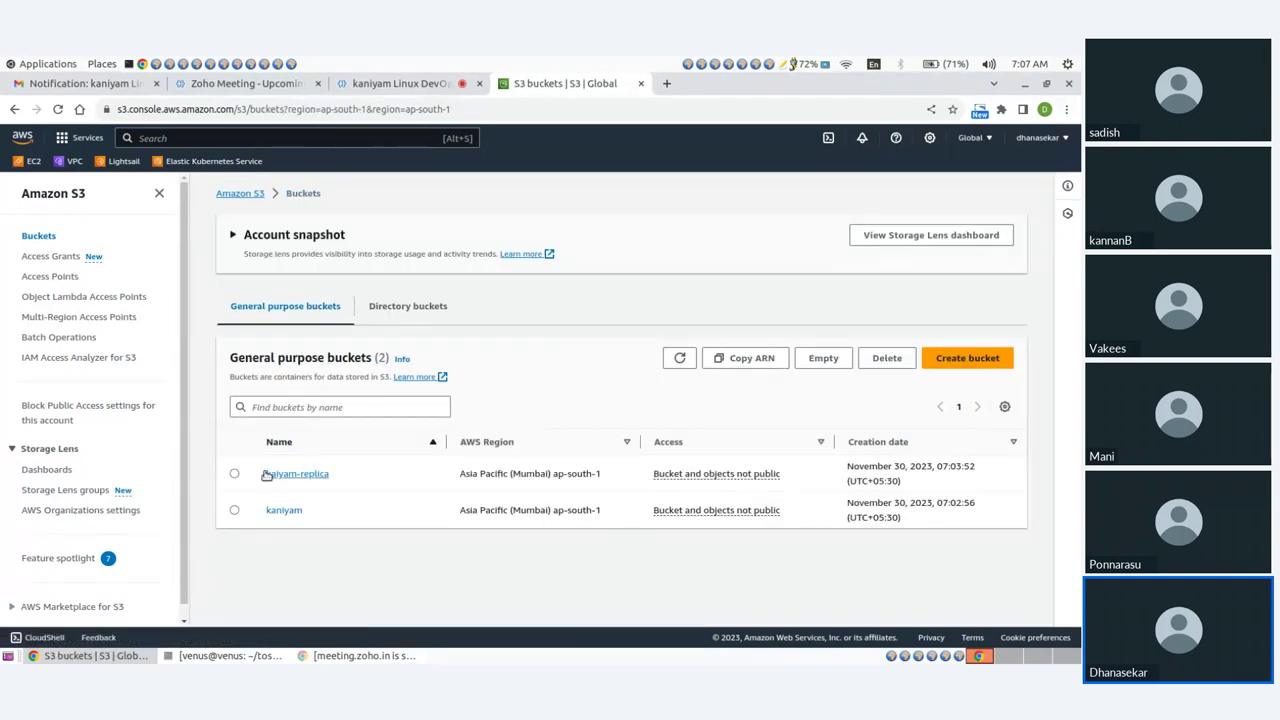
# Step: Reopen the kaniyam bucket, reload its object list to recheck the source files, and return to the bucket list
pyautogui.click(234, 512)
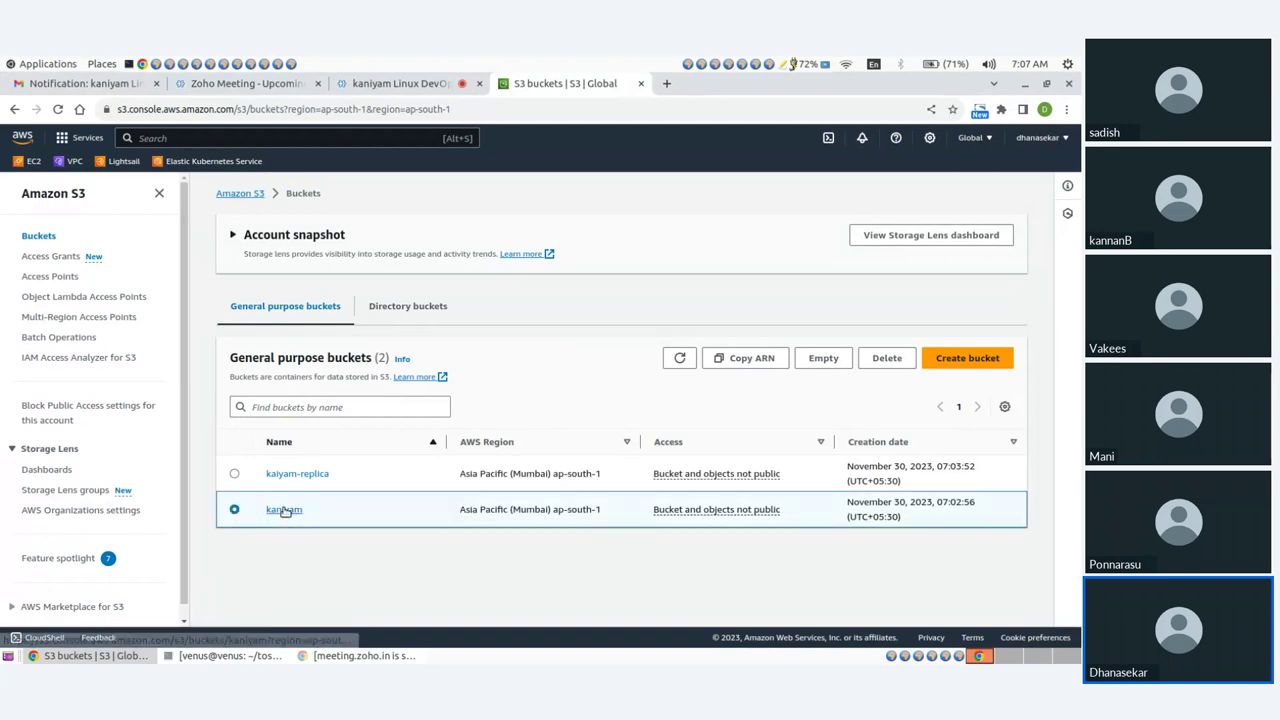
pyautogui.click(285, 511)
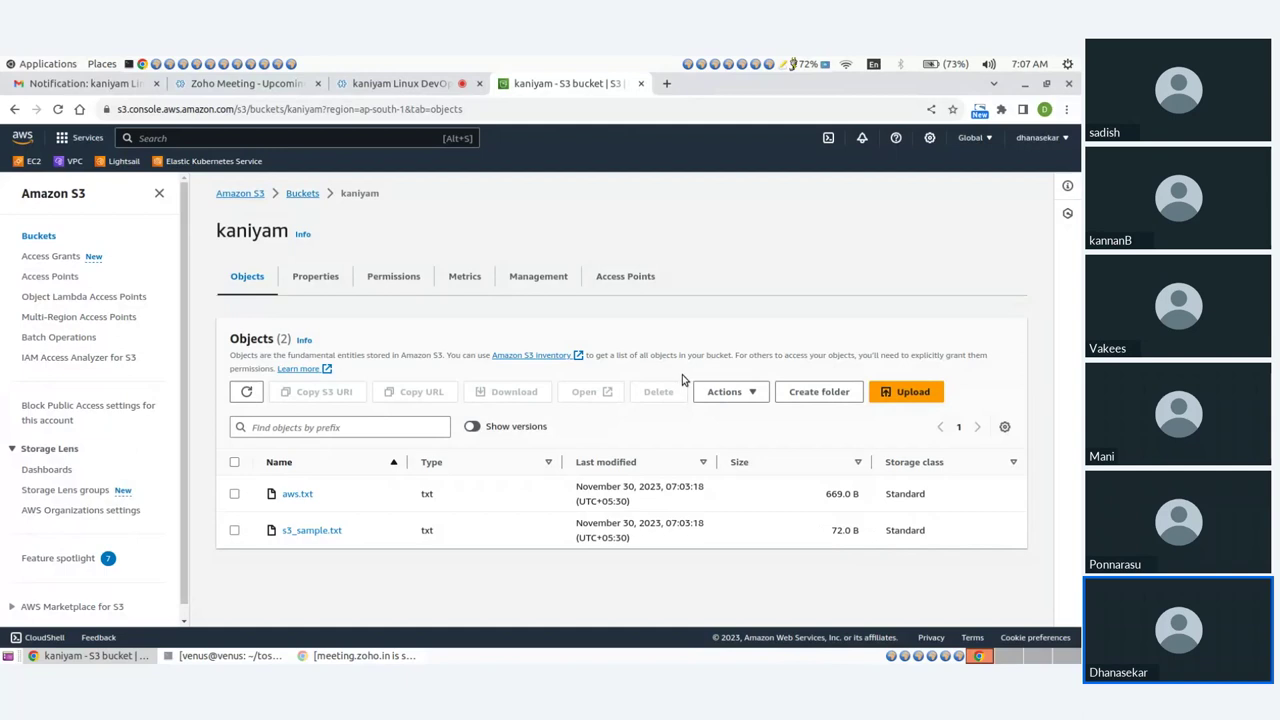
pyautogui.click(235, 463)
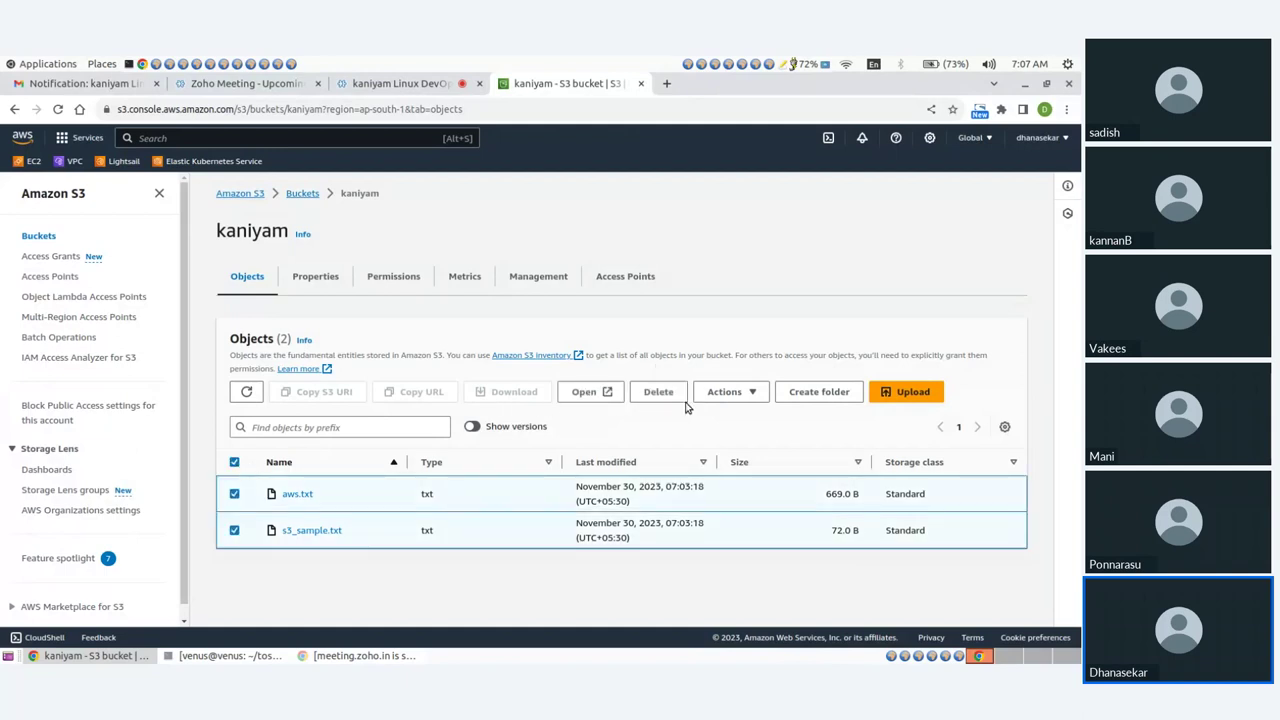
pyautogui.click(246, 392)
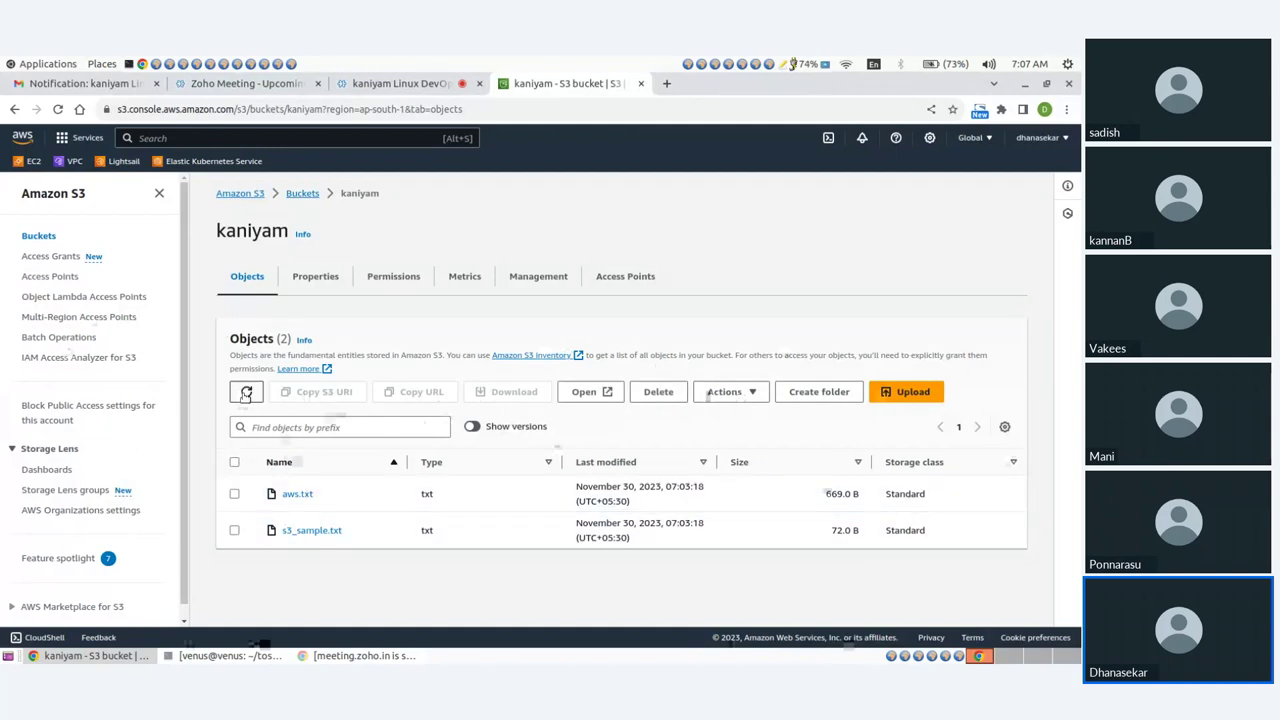
pyautogui.click(312, 200)
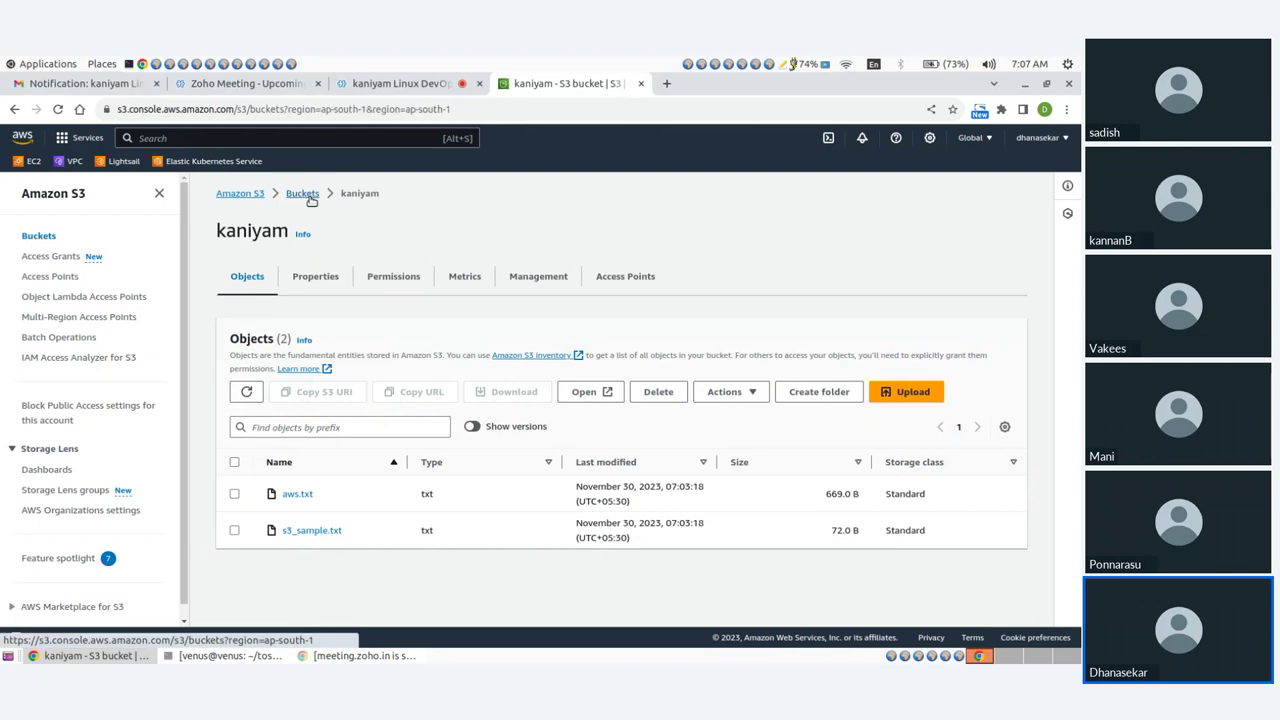
# Step: Open the kaiyam-replica bucket and refresh its object list repeatedly to check for the replicated files
pyautogui.click(287, 479)
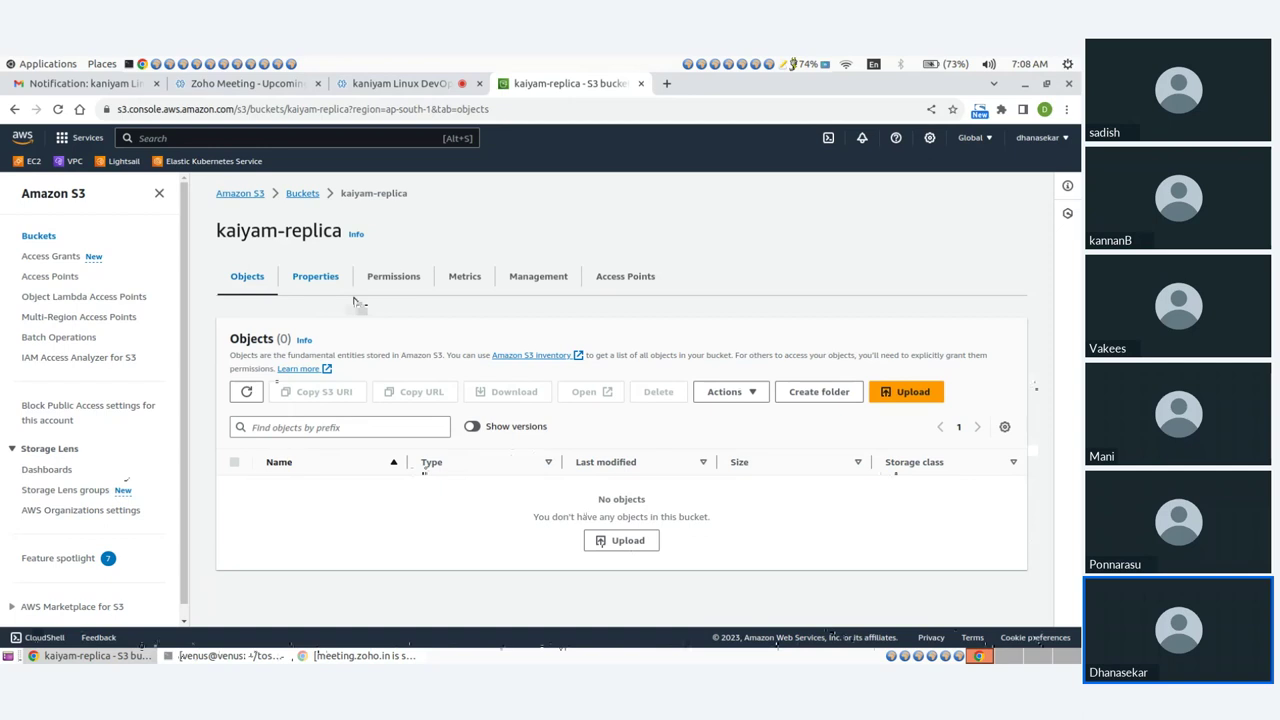
pyautogui.click(246, 391)
pyautogui.click(246, 391)
pyautogui.click(246, 391)
pyautogui.click(246, 391)
pyautogui.click(246, 391)
pyautogui.click(246, 391)
pyautogui.click(246, 391)
pyautogui.click(246, 391)
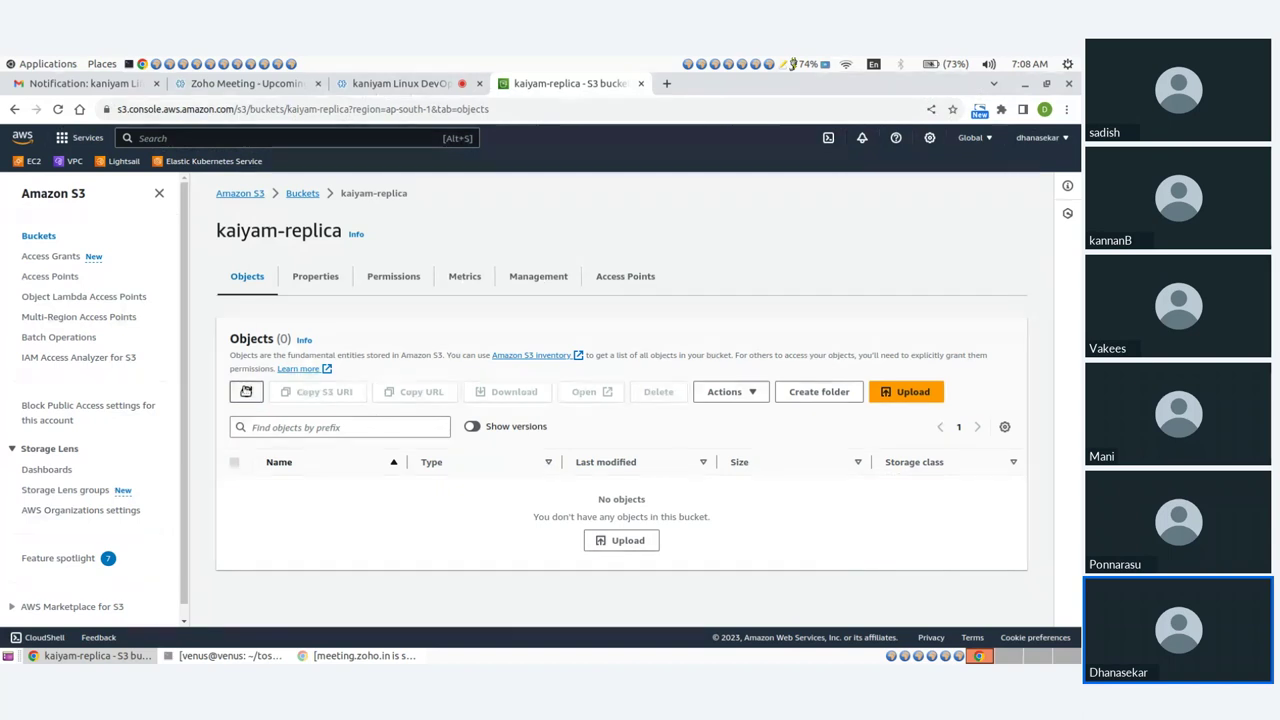
pyautogui.click(246, 391)
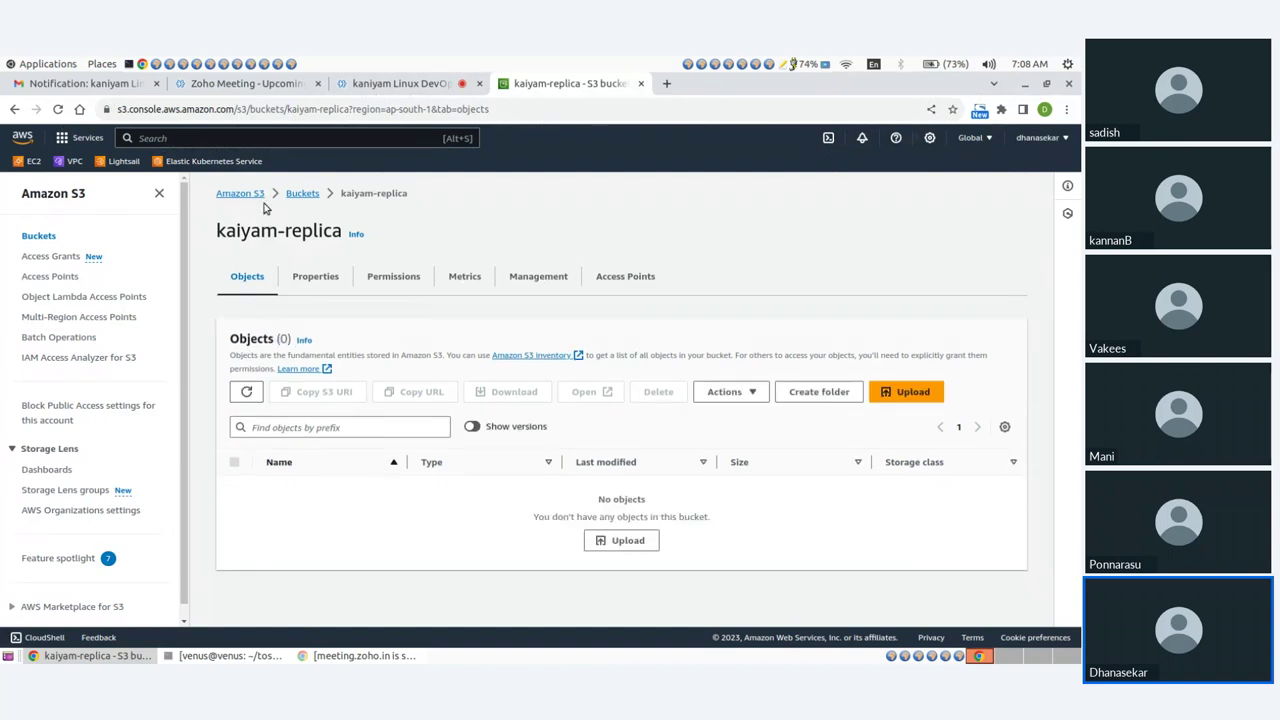
# Step: Refresh the bucket list, reopen kaiyam-replica and check its objects again
pyautogui.click(302, 194)
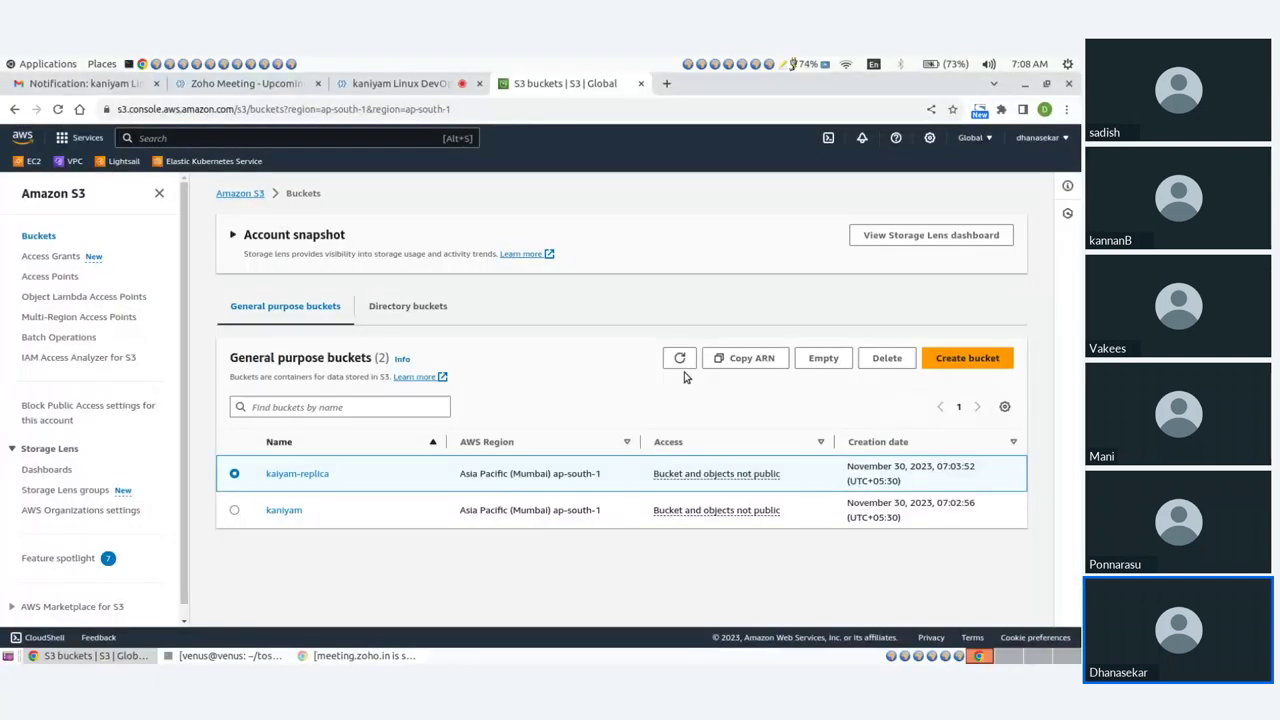
pyautogui.click(679, 358)
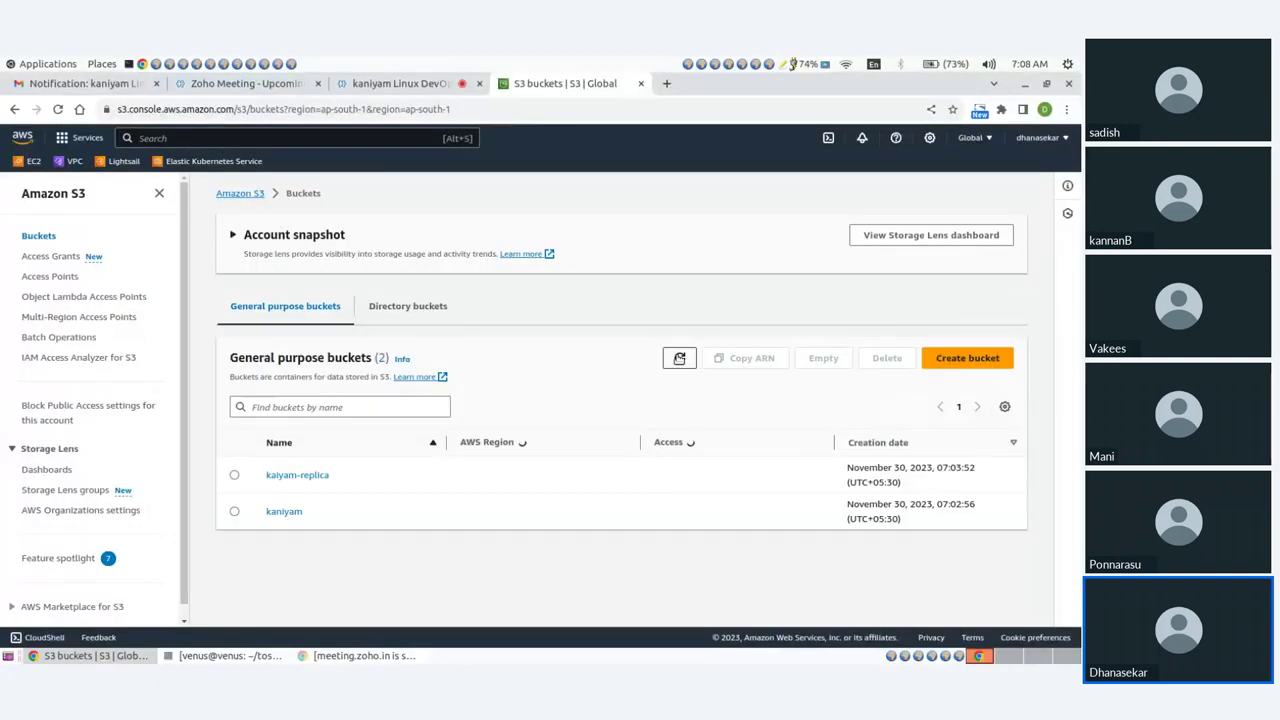
pyautogui.click(309, 477)
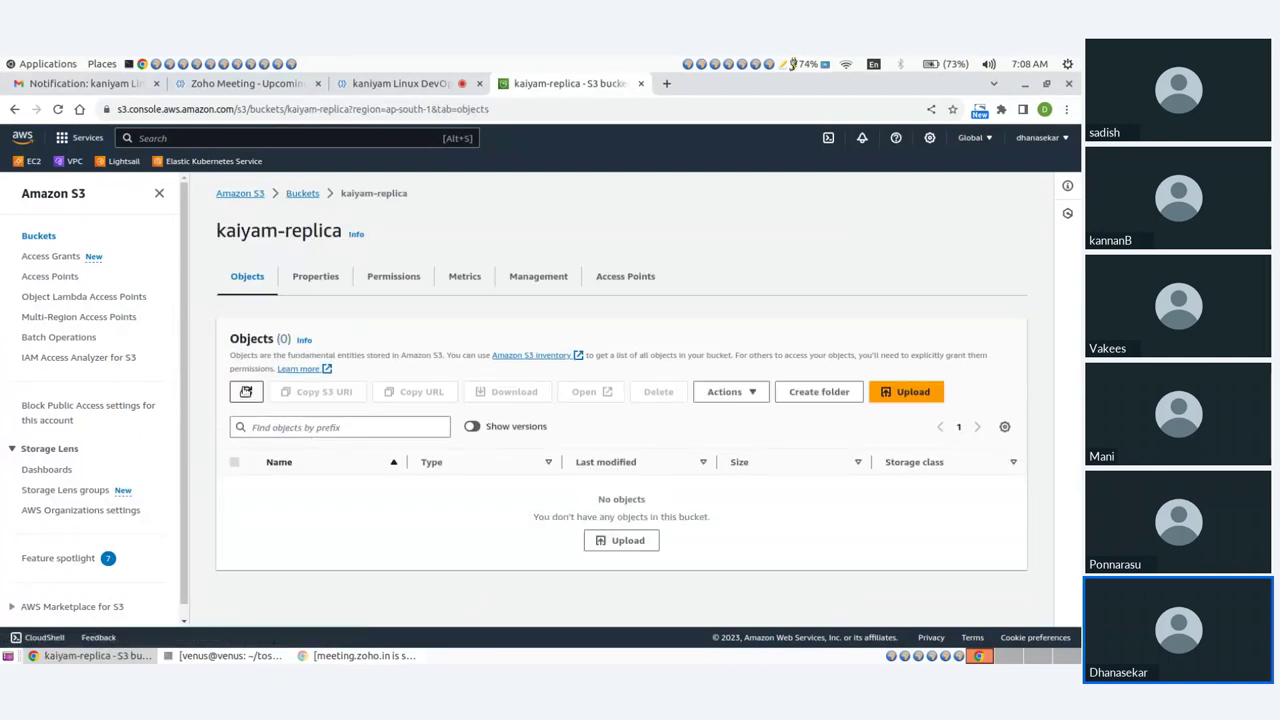
pyautogui.click(245, 390)
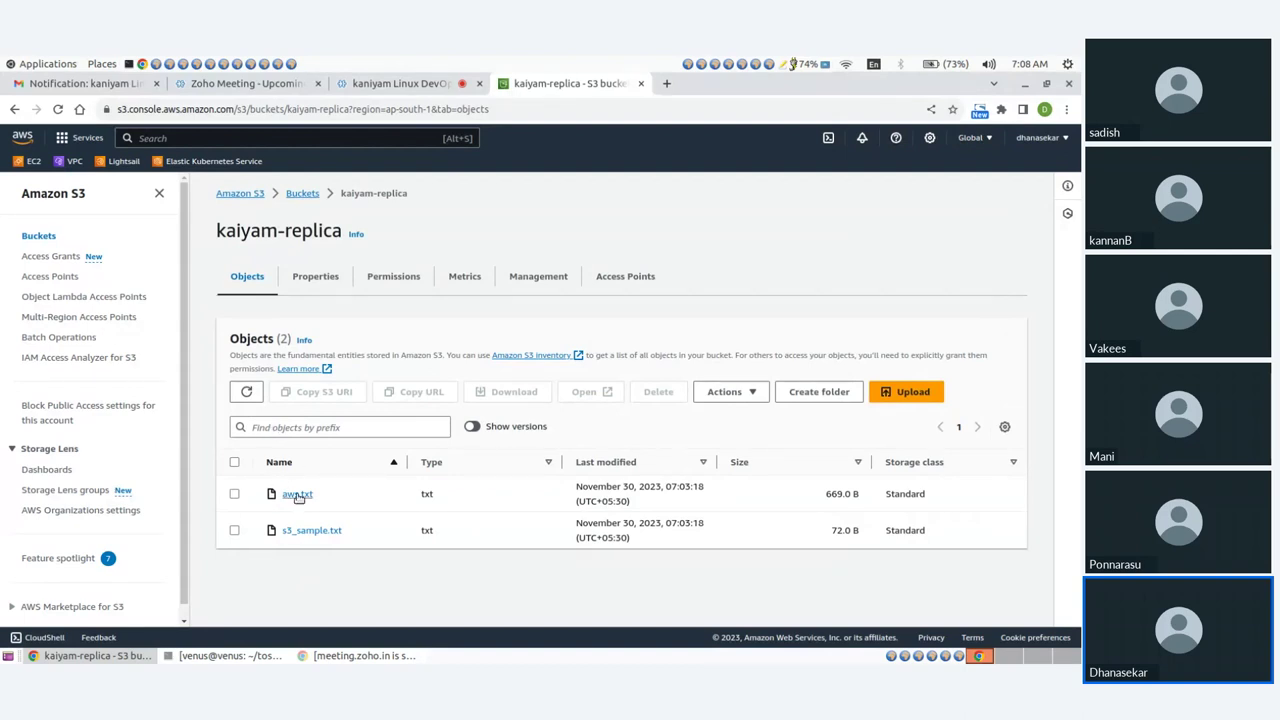
pyautogui.click(246, 391)
# Step: Start an upload to the kaniyam bucket and add file1.txt from the Home folder
pyautogui.click(303, 194)
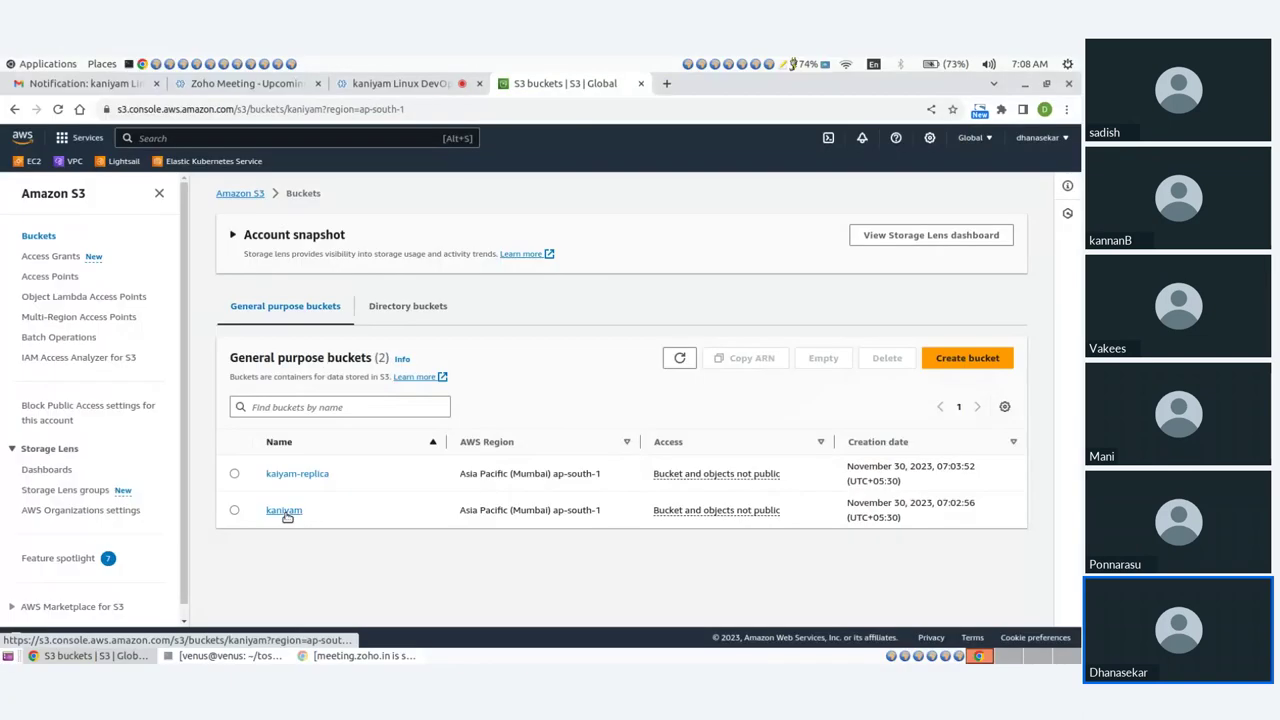
pyautogui.click(286, 512)
pyautogui.click(920, 392)
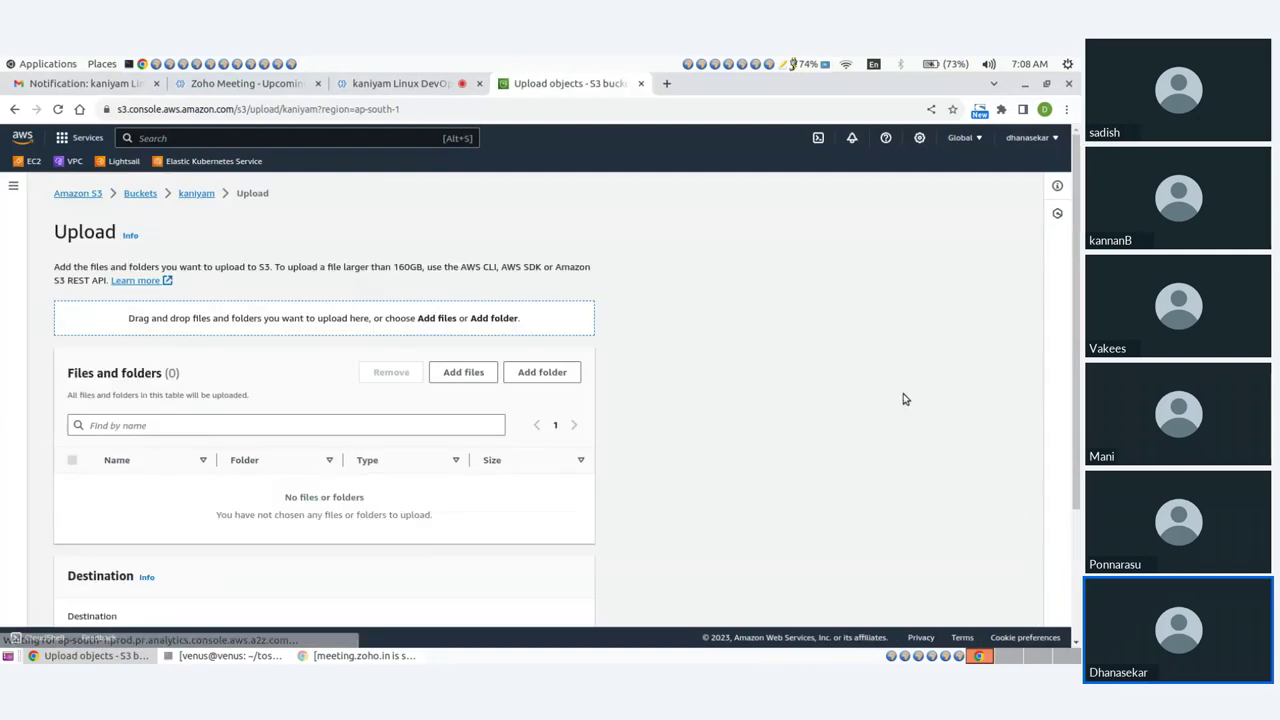
pyautogui.click(477, 374)
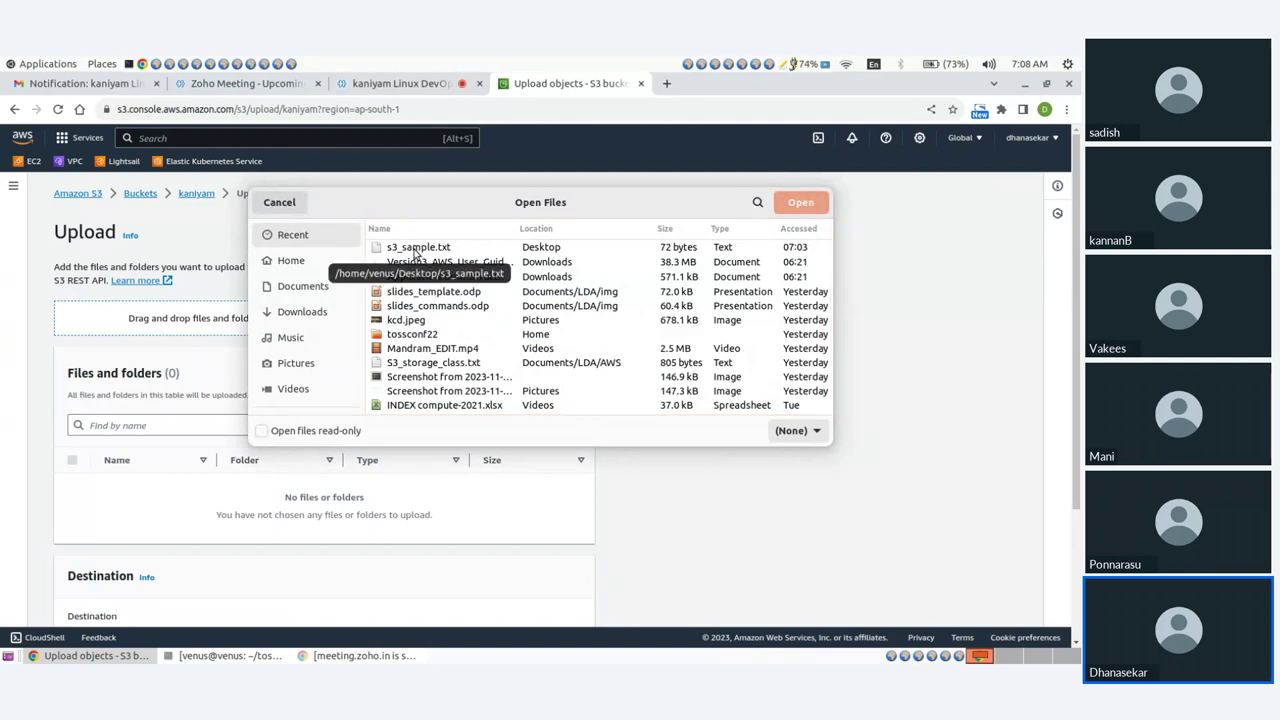
pyautogui.click(292, 260)
pyautogui.scroll(-5, 478, 349)
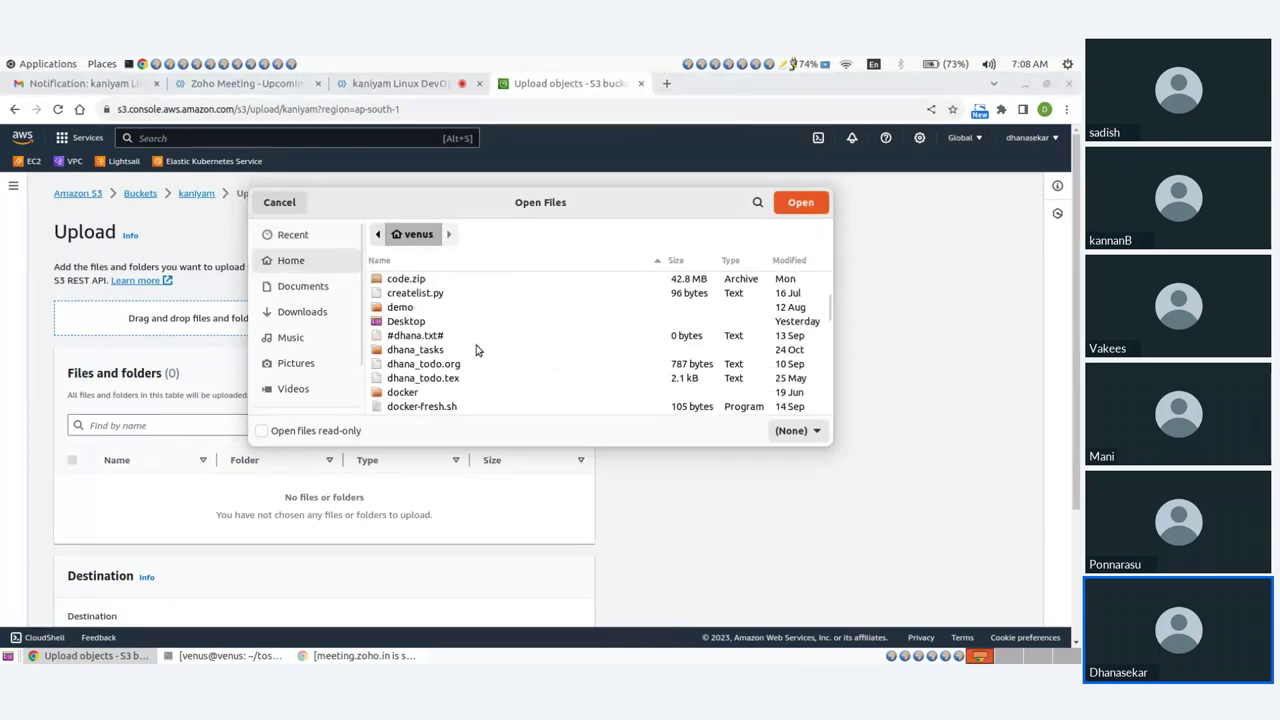
pyautogui.scroll(-2, 478, 349)
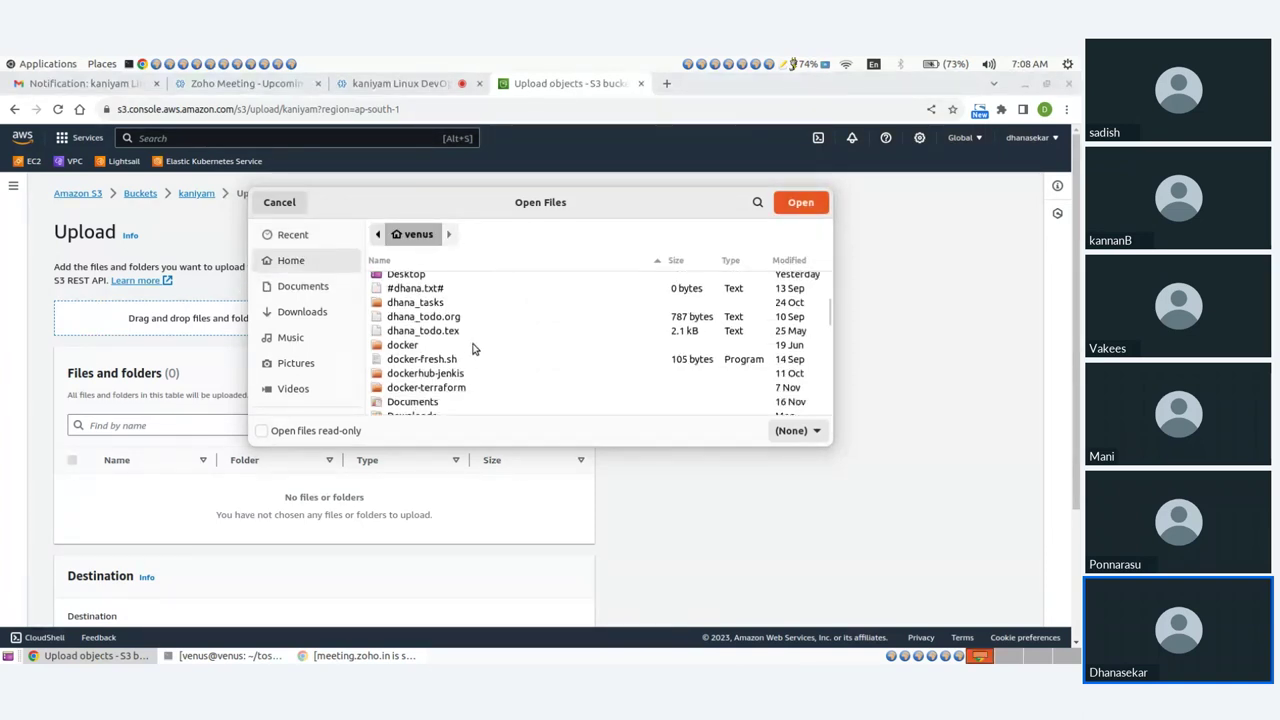
pyautogui.scroll(-4, 474, 348)
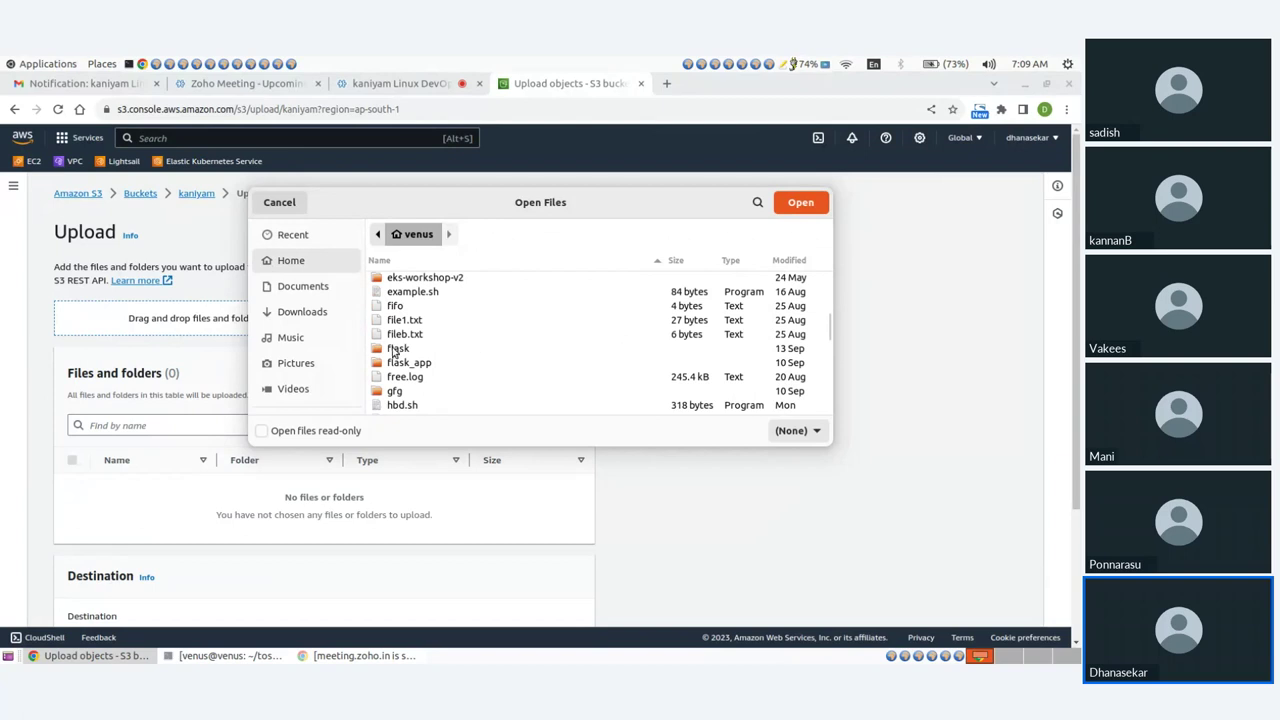
pyautogui.click(405, 321)
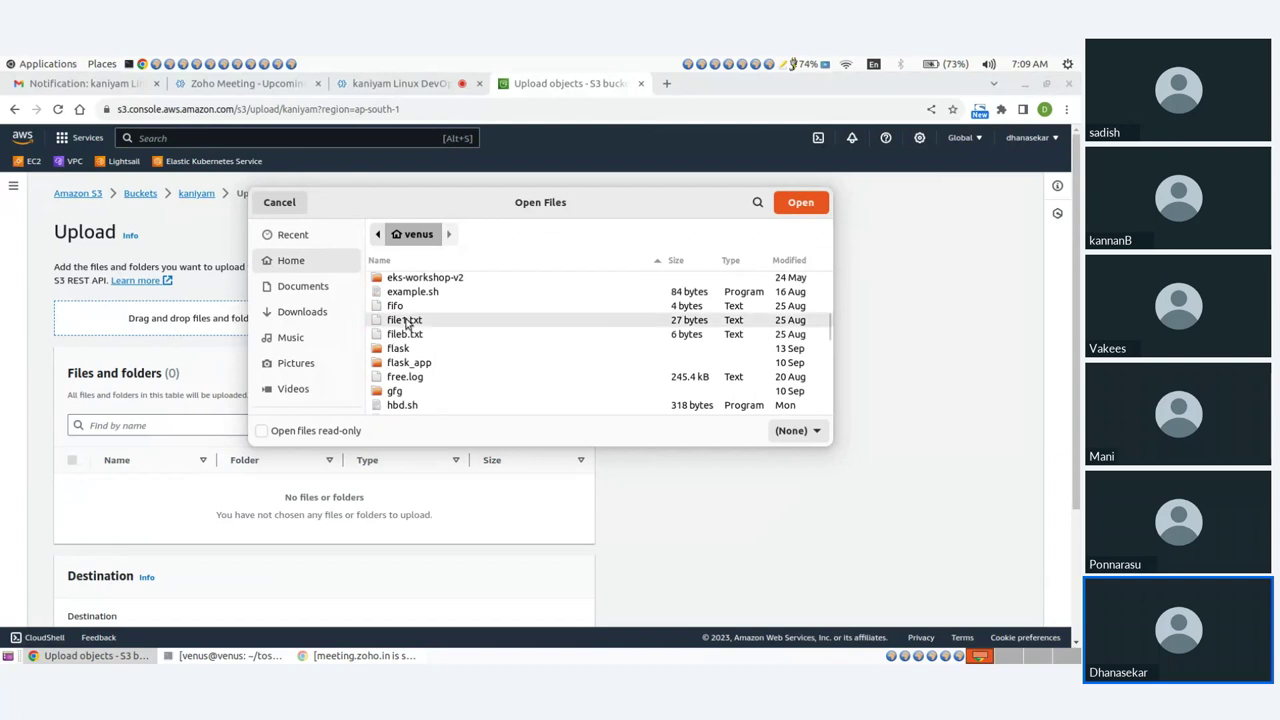
pyautogui.click(798, 207)
# Step: Upload the added file to the kaniyam bucket and close the upload status page
pyautogui.scroll(-1, 377, 420)
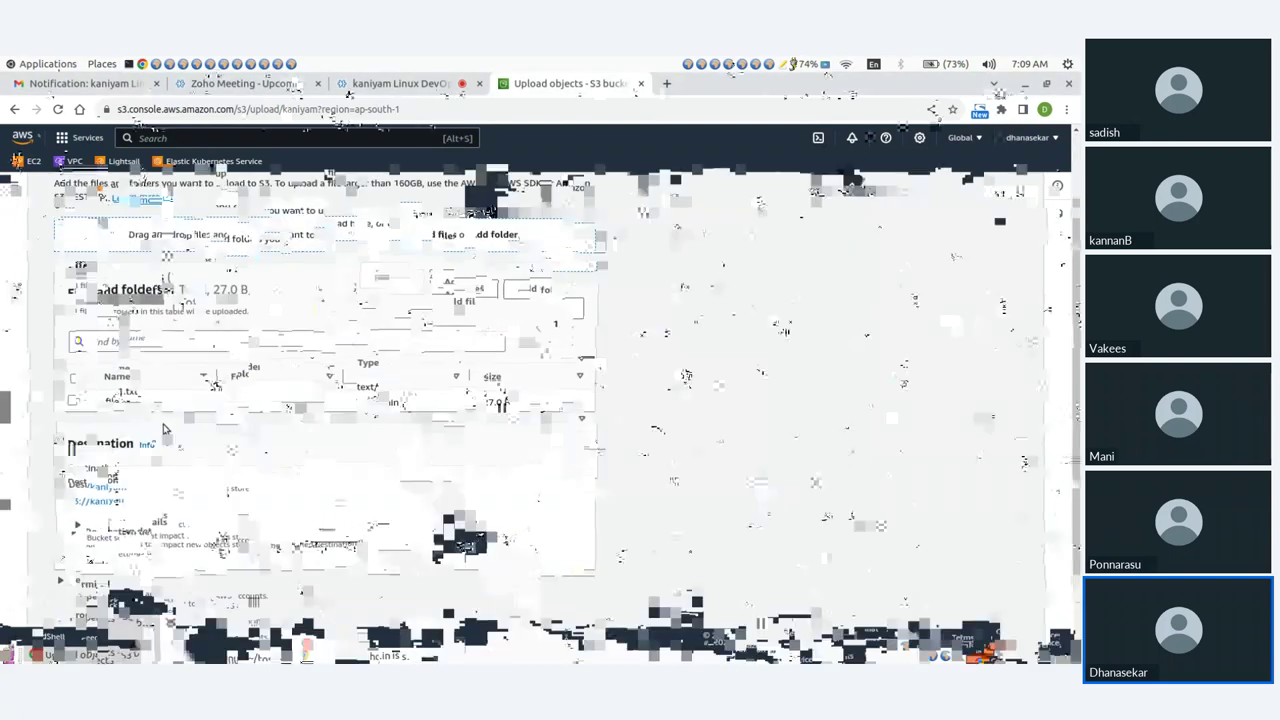
pyautogui.click(565, 605)
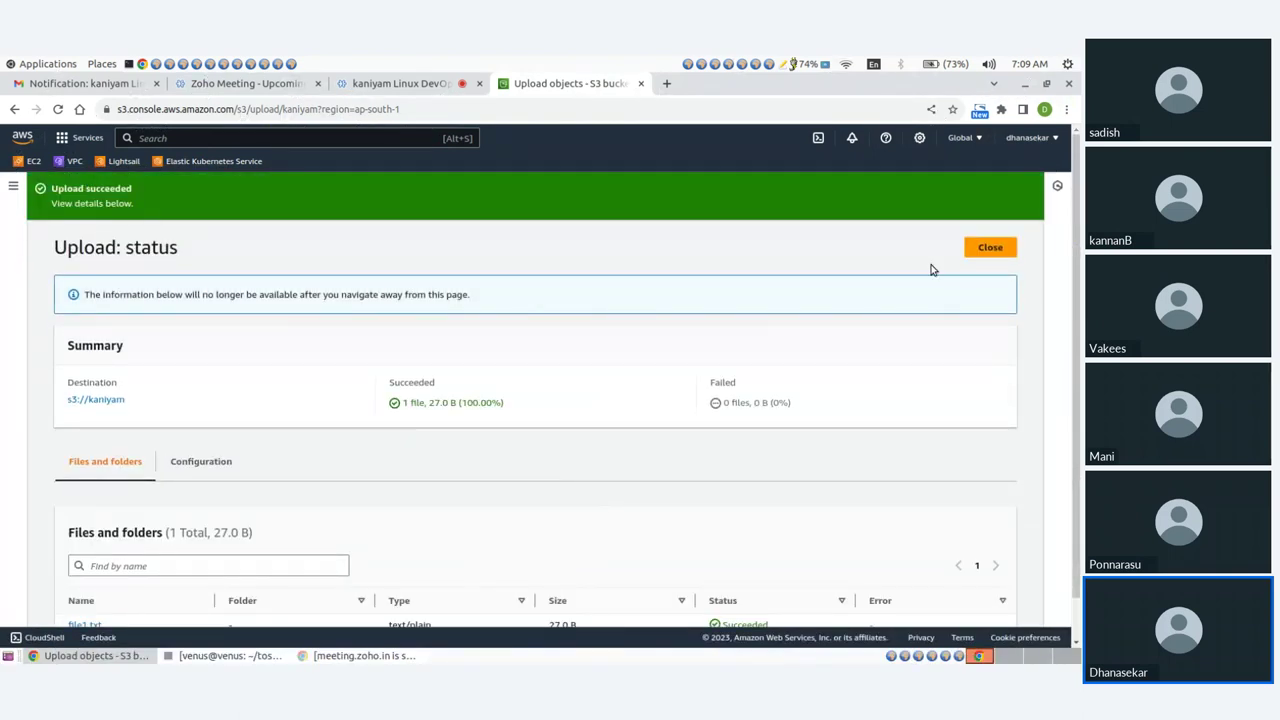
pyautogui.click(988, 248)
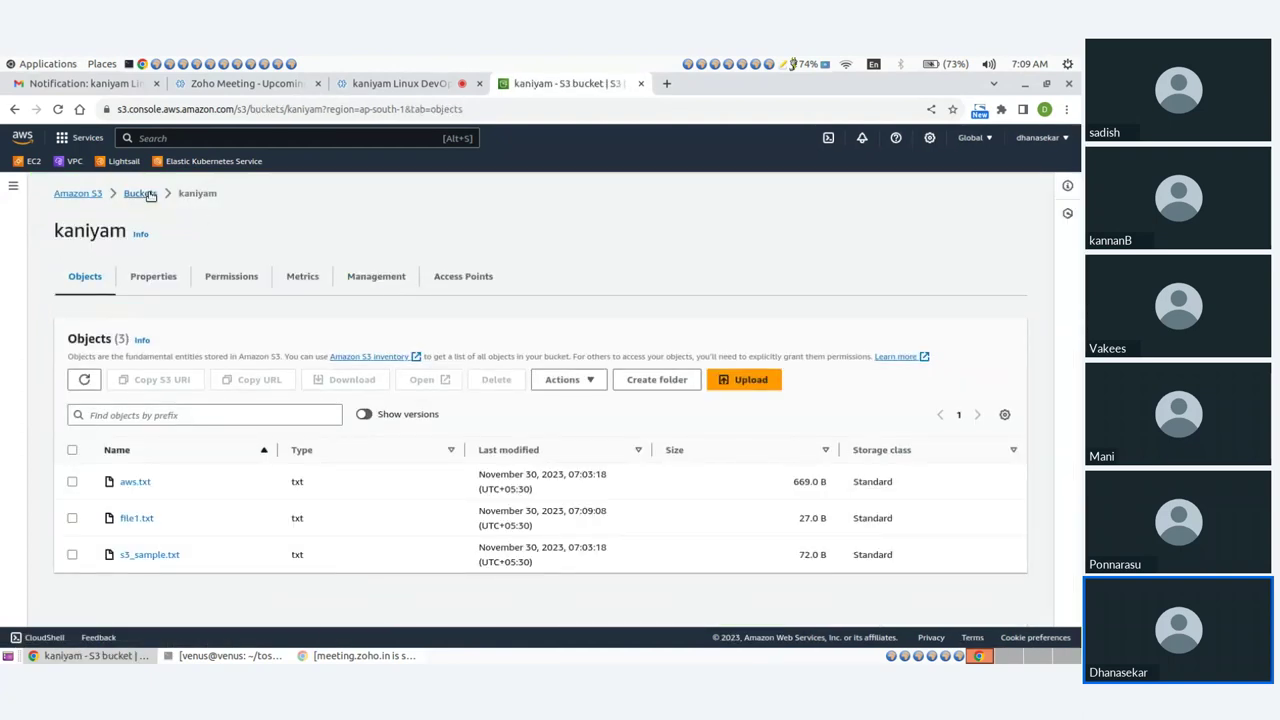
# Step: Reopen the kaniyam bucket, view the properties of file1.txt, and return to the bucket list
pyautogui.click(140, 193)
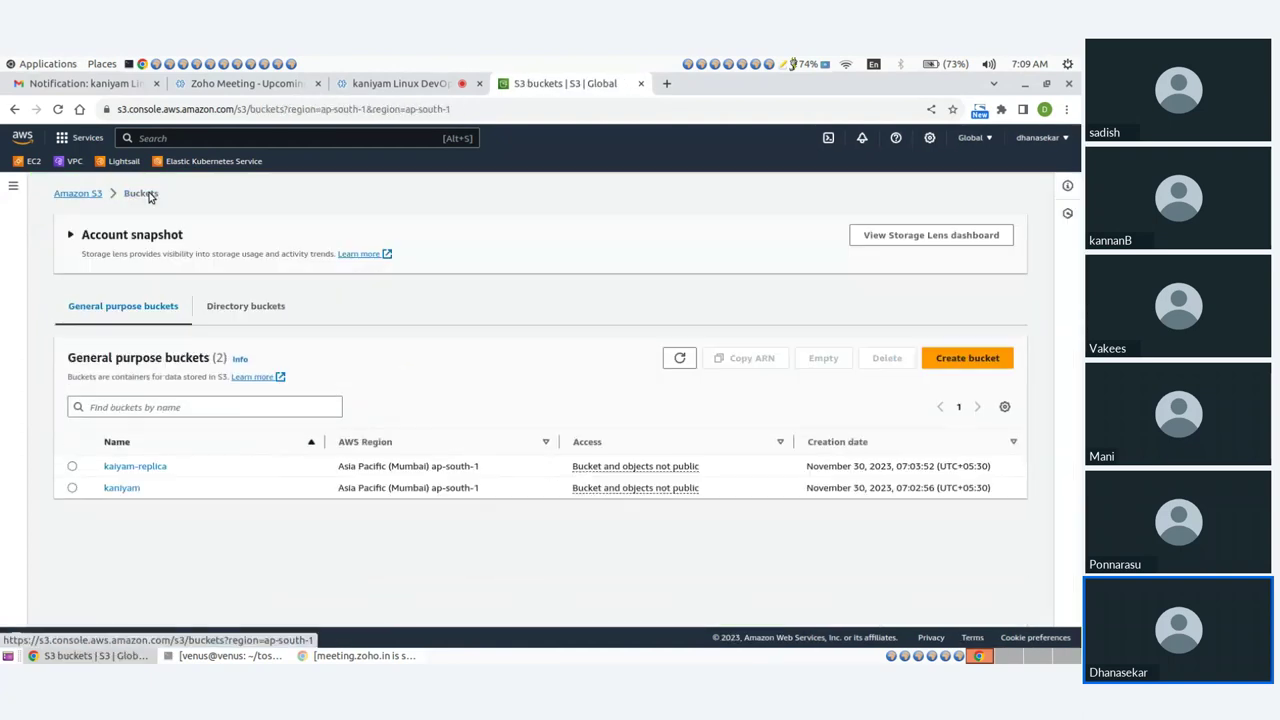
pyautogui.click(125, 490)
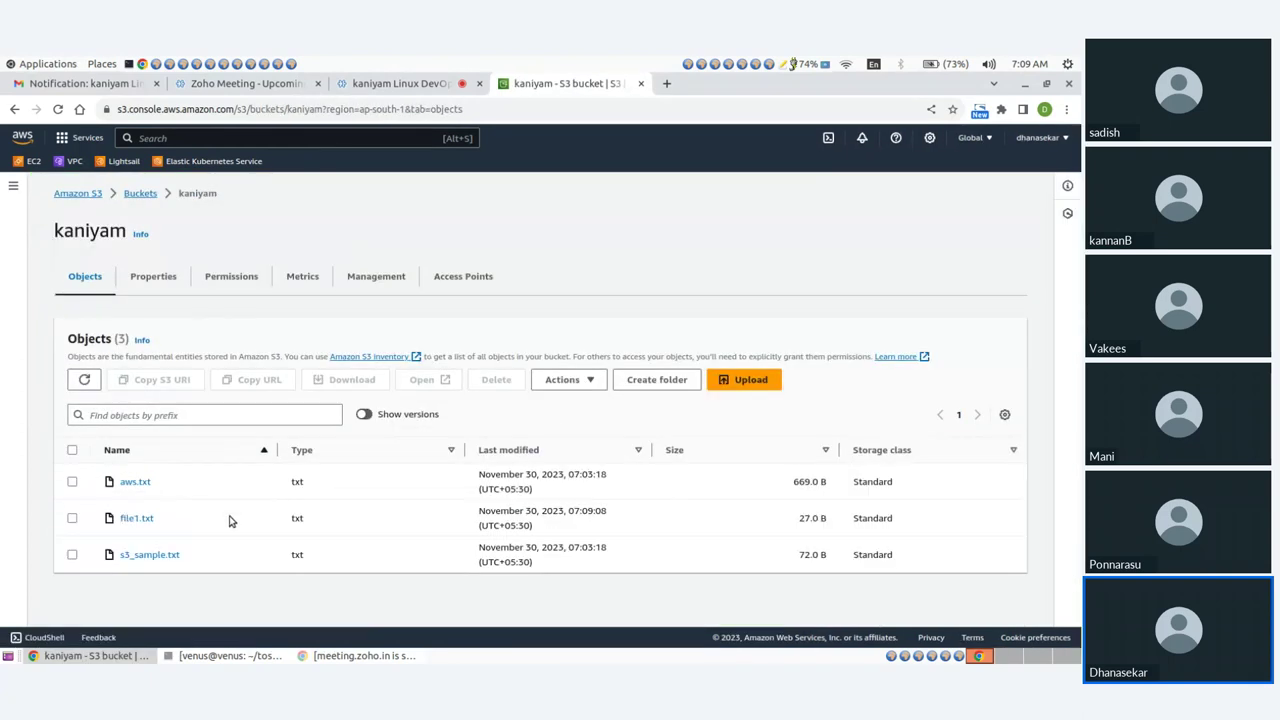
pyautogui.click(132, 519)
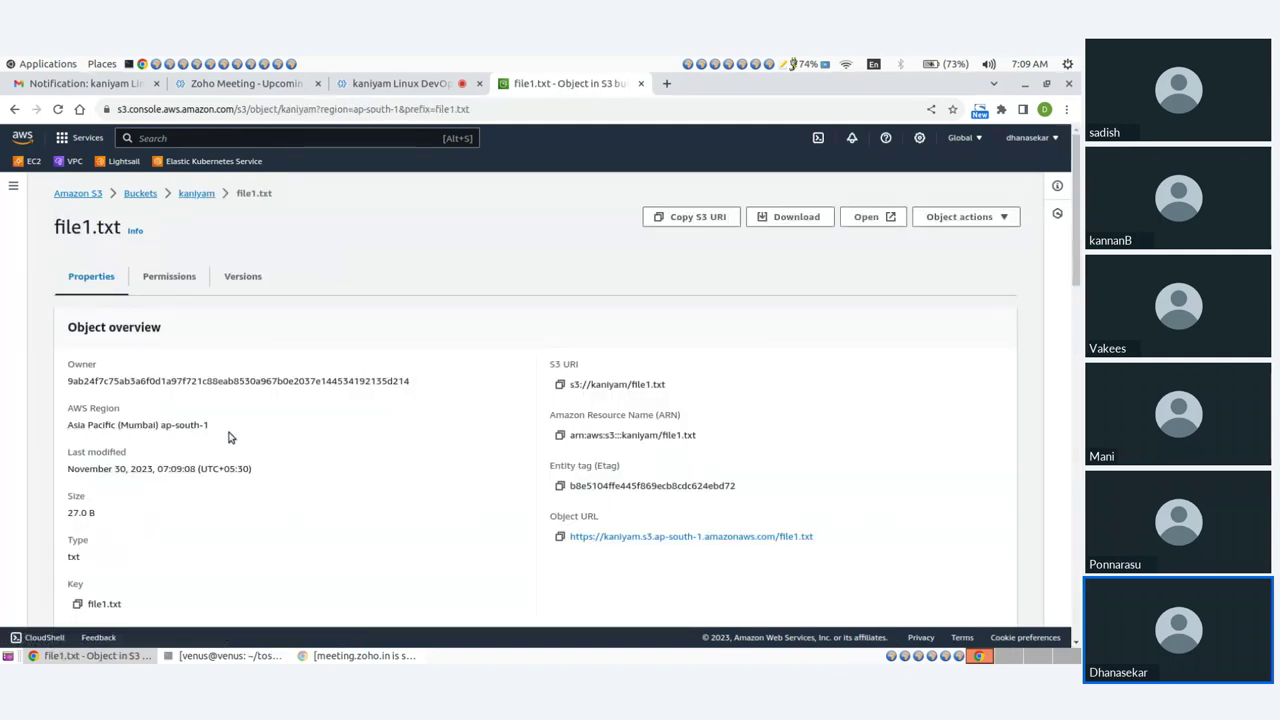
pyautogui.click(196, 193)
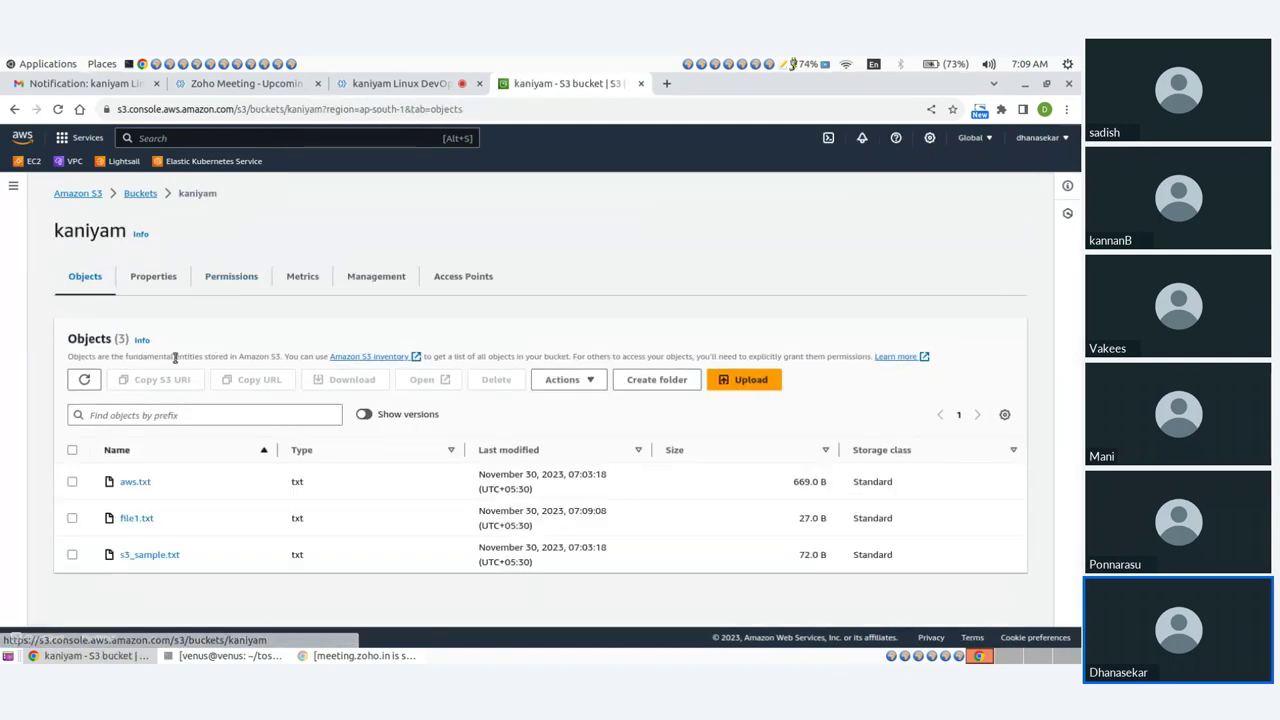
pyautogui.click(141, 194)
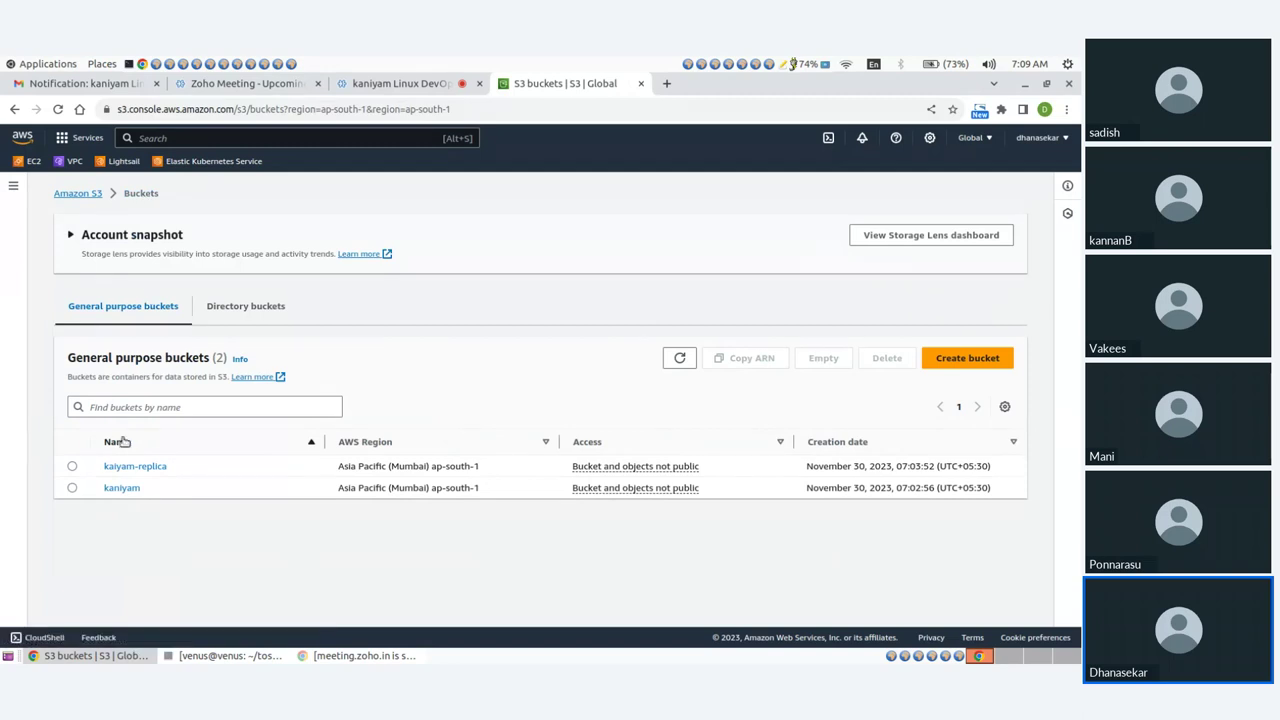
# Step: Open the kaiyam-replica bucket and refresh its object list repeatedly to check for file1.txt
pyautogui.click(127, 466)
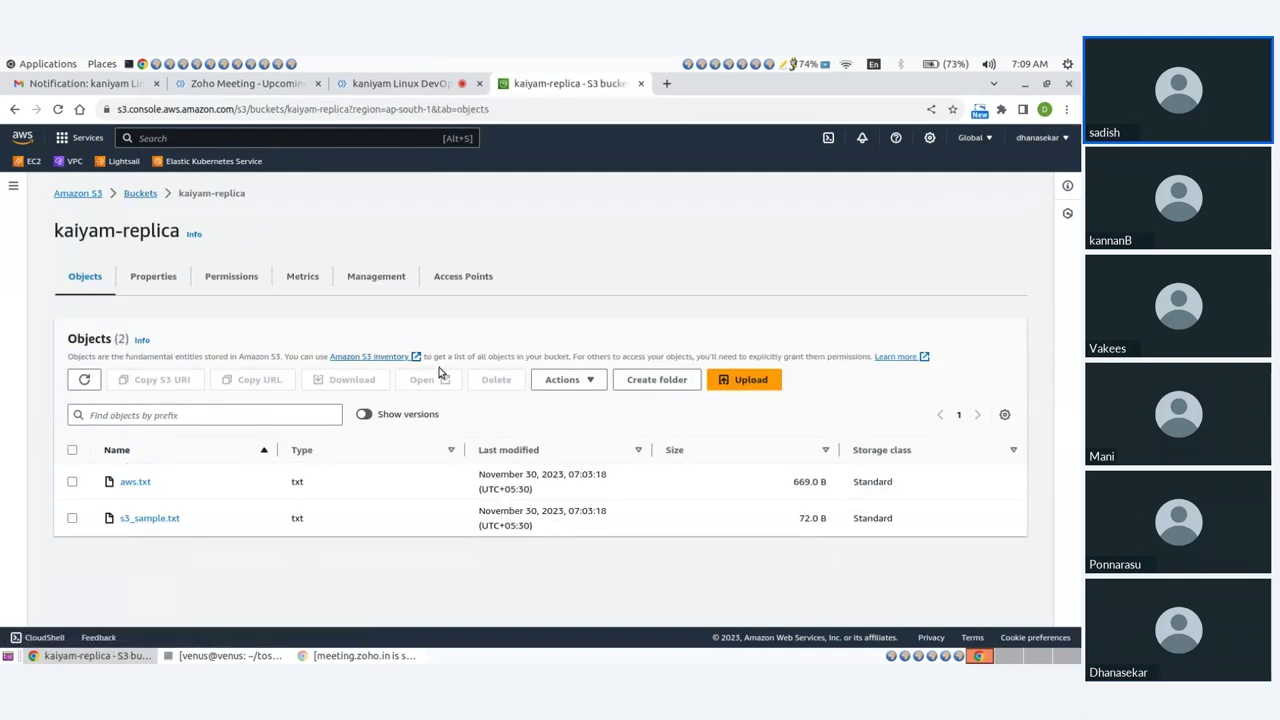
pyautogui.click(85, 381)
pyautogui.click(85, 381)
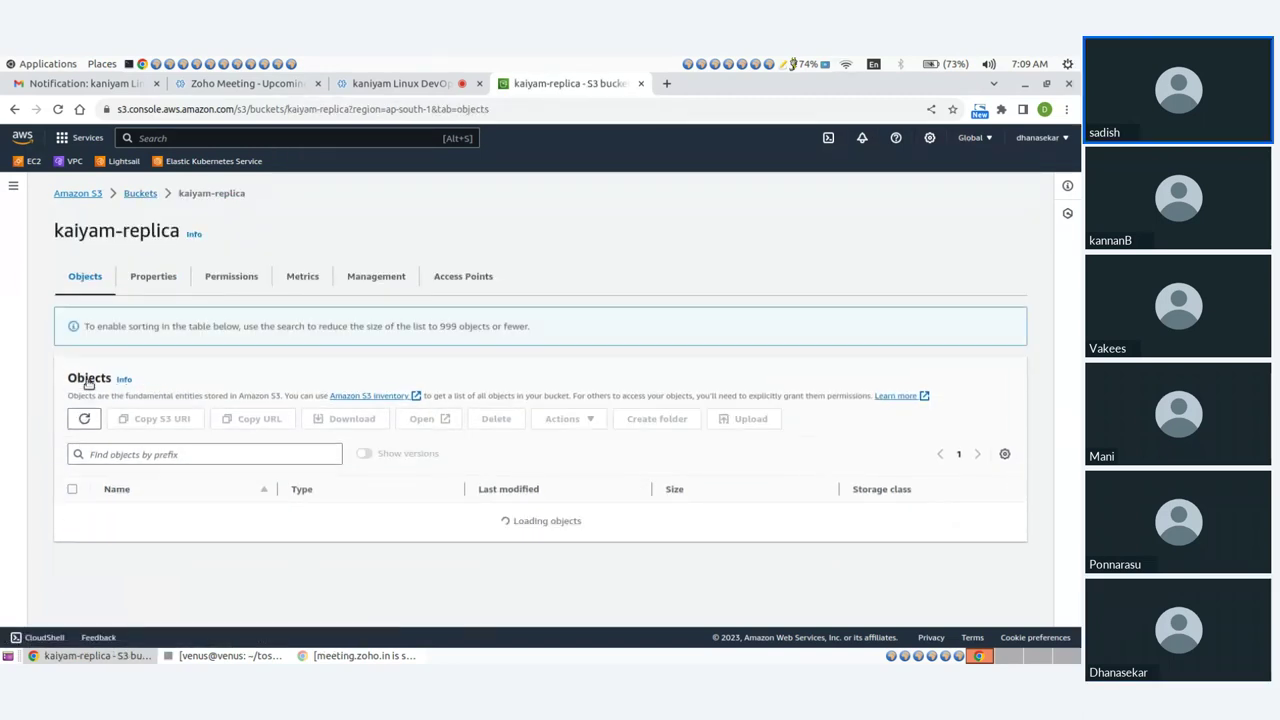
pyautogui.click(85, 381)
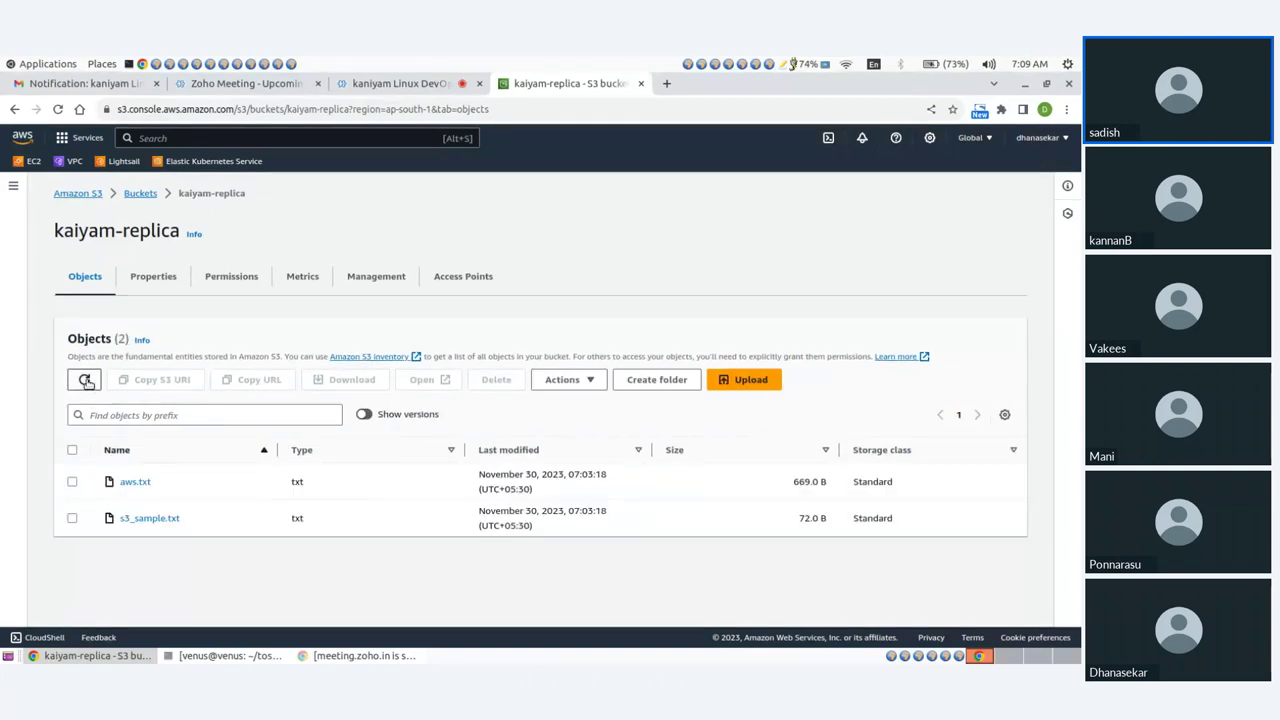
pyautogui.click(85, 381)
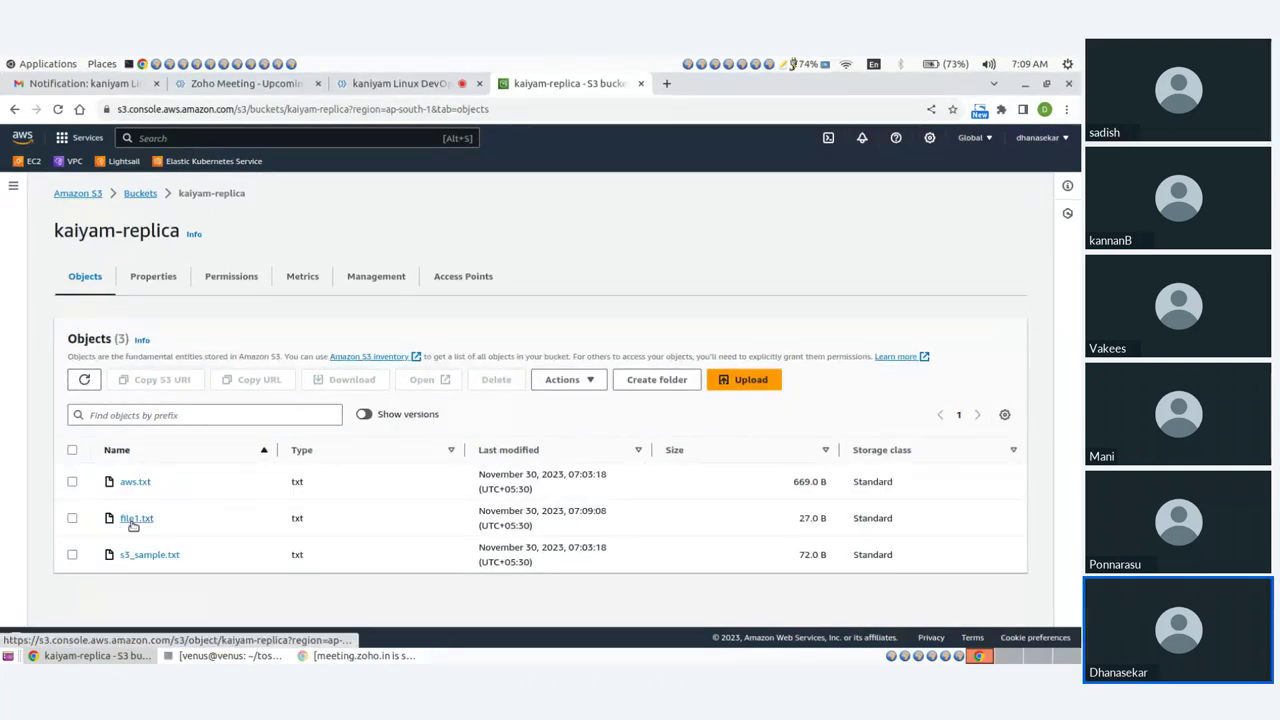
# Step: Return to the bucket list and select the kaniyam bucket
pyautogui.click(141, 194)
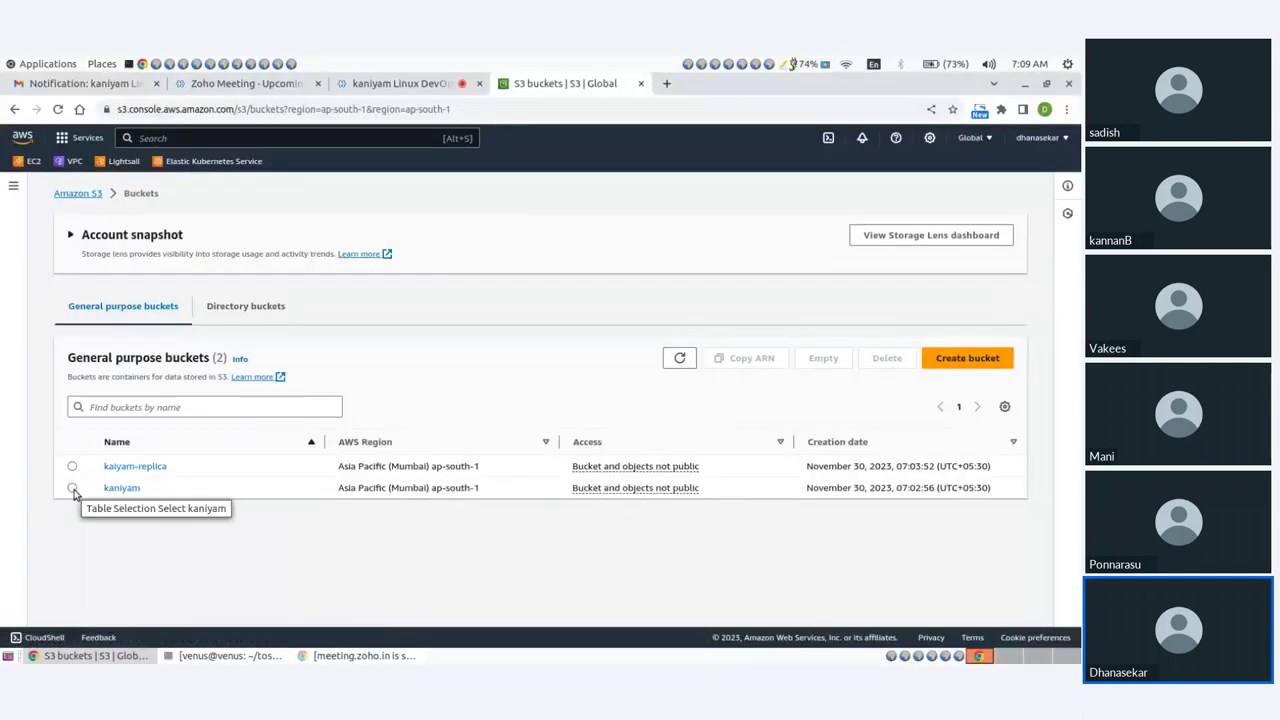
pyautogui.click(72, 488)
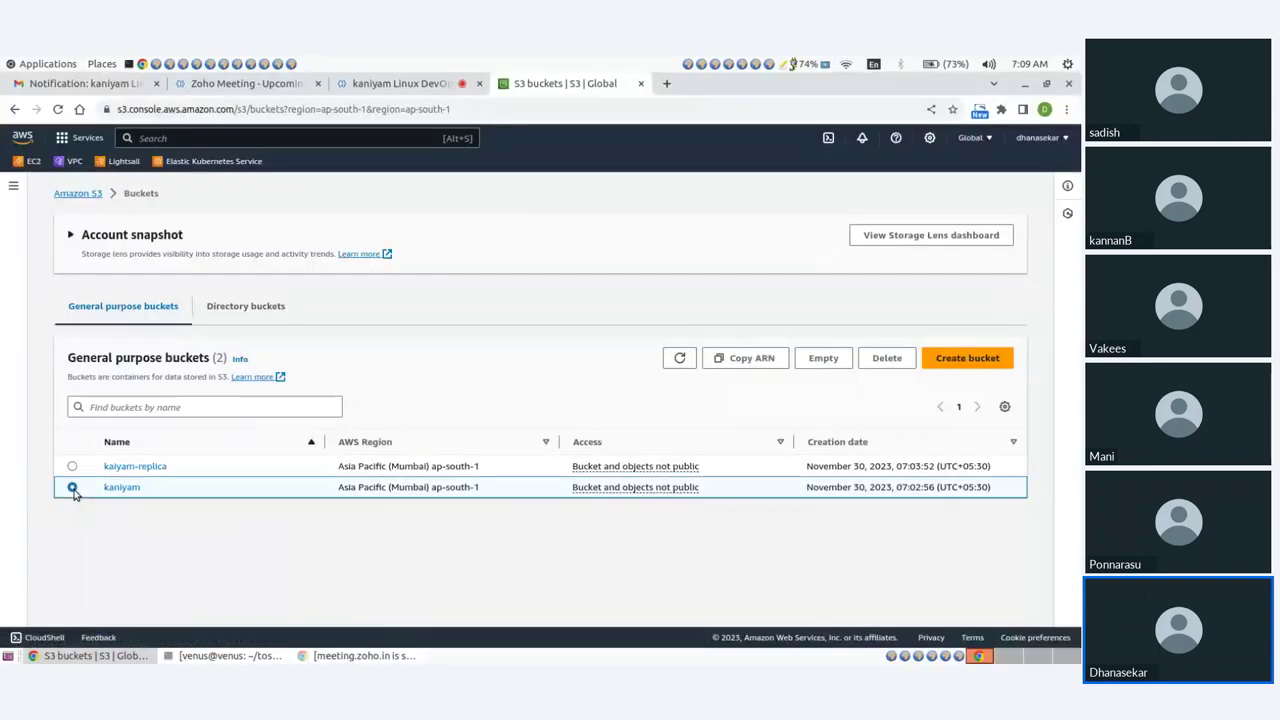
# Step: Switch to the running Zoho Meeting session to reach its recording controls
pyautogui.click(414, 86)
pyautogui.moveTo(388, 618)
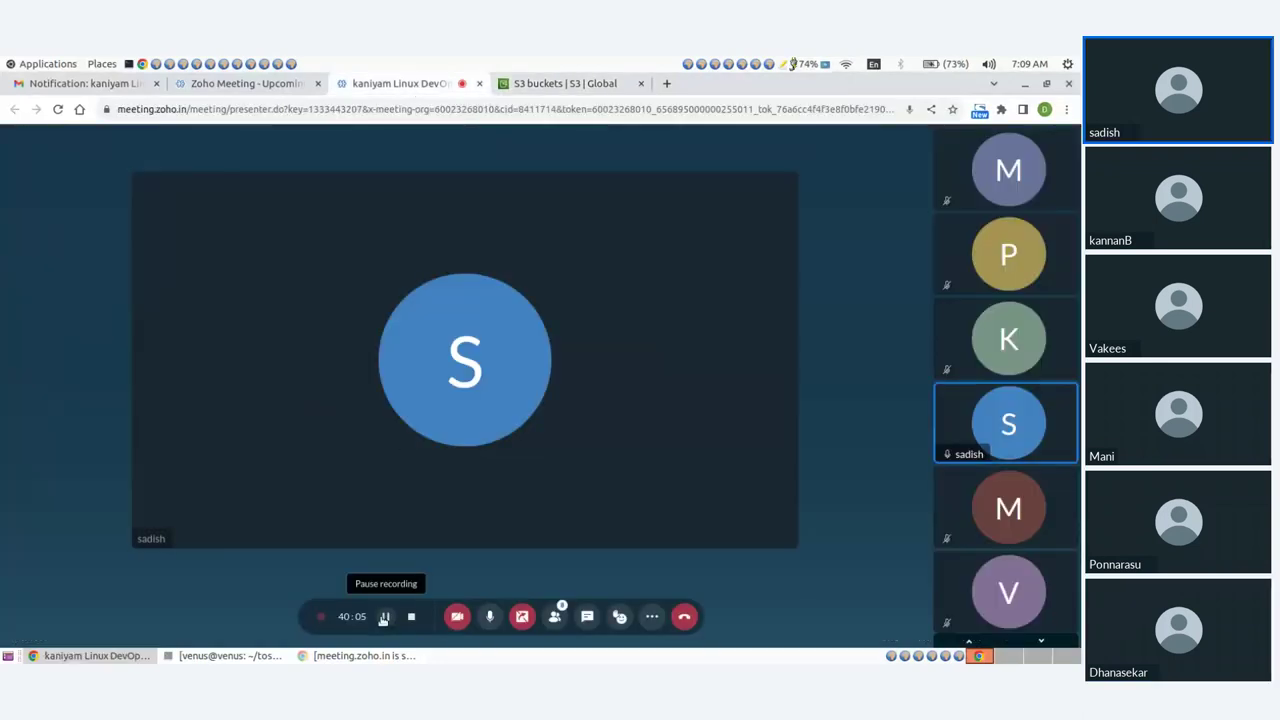